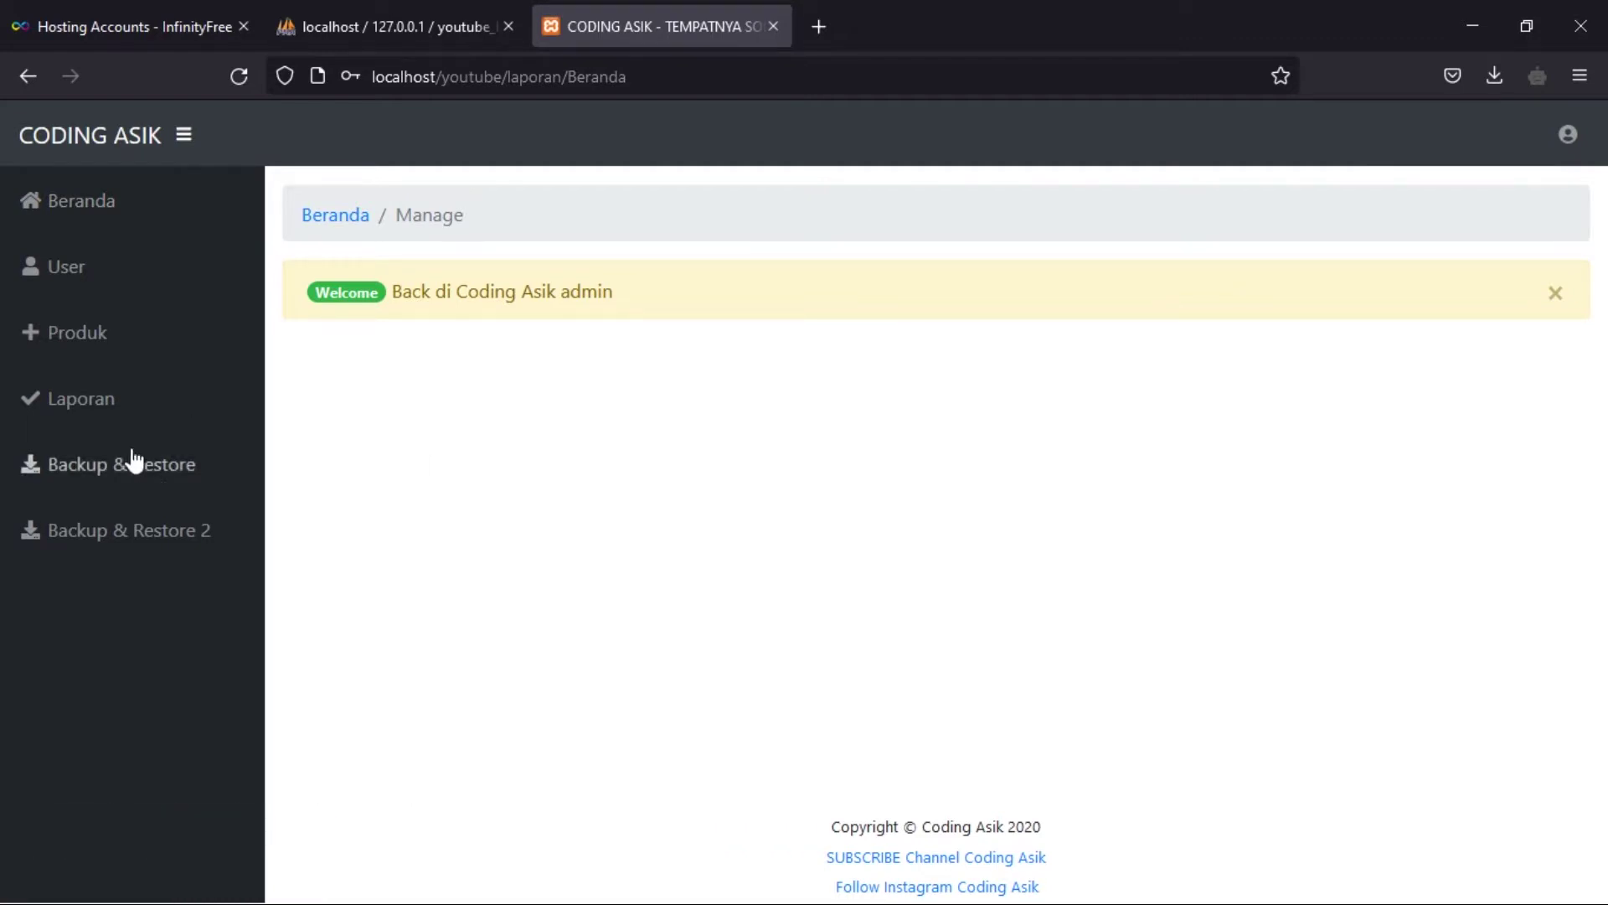
# - Export the youtube_latihan database from phpMyAdmin in quick SQL format and save youtube_latihan.sql
pyautogui.click(94, 397)
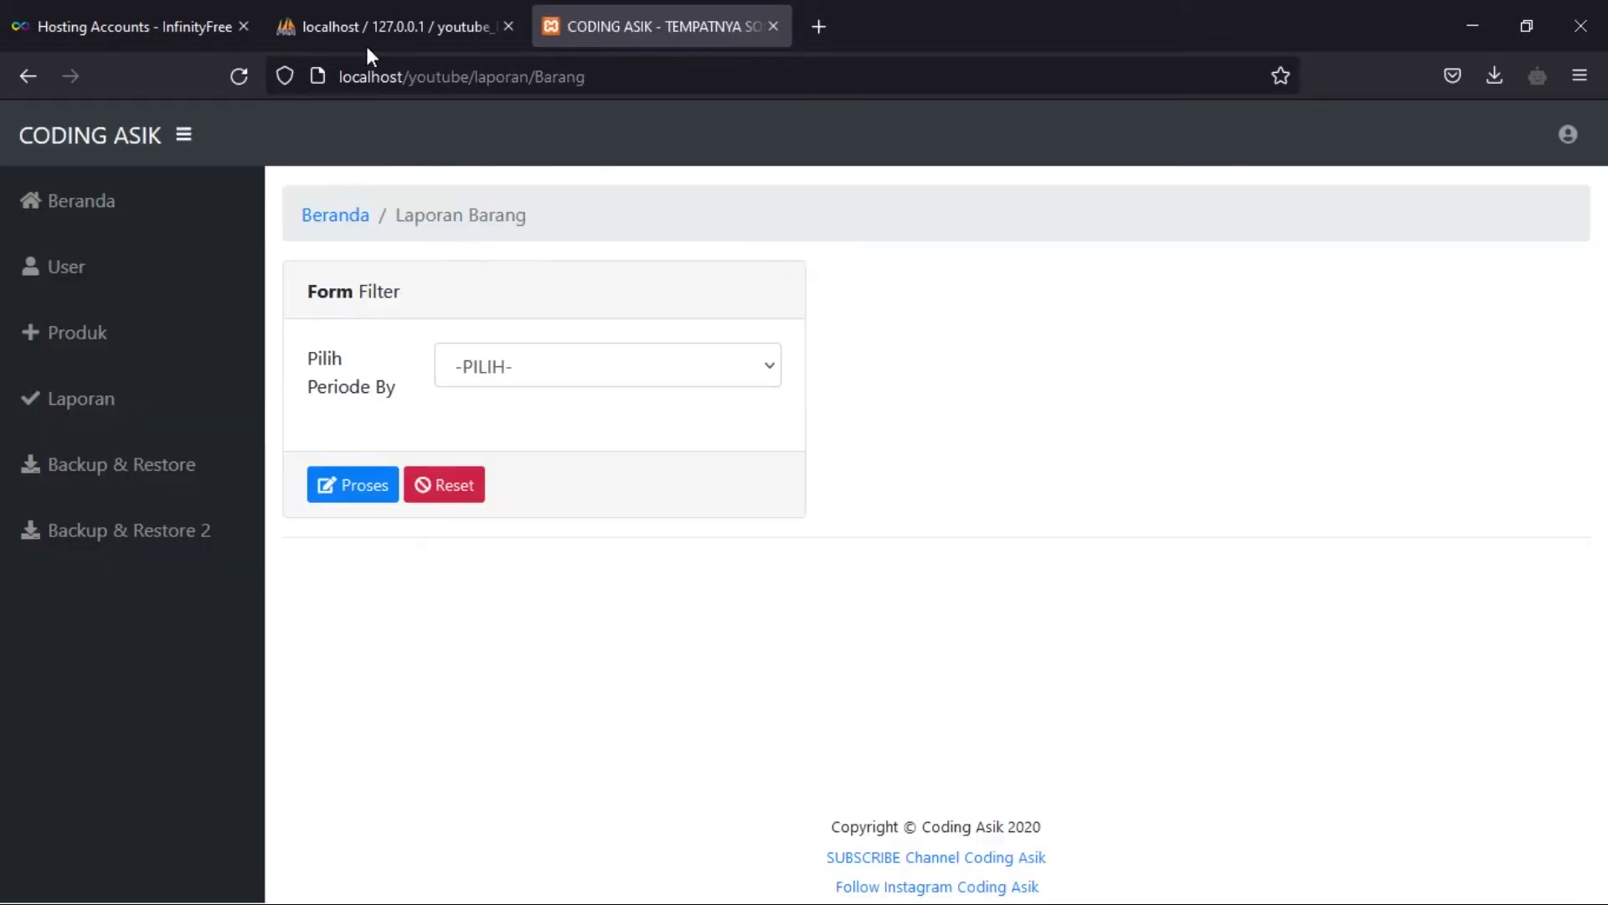
pyautogui.click(358, 11)
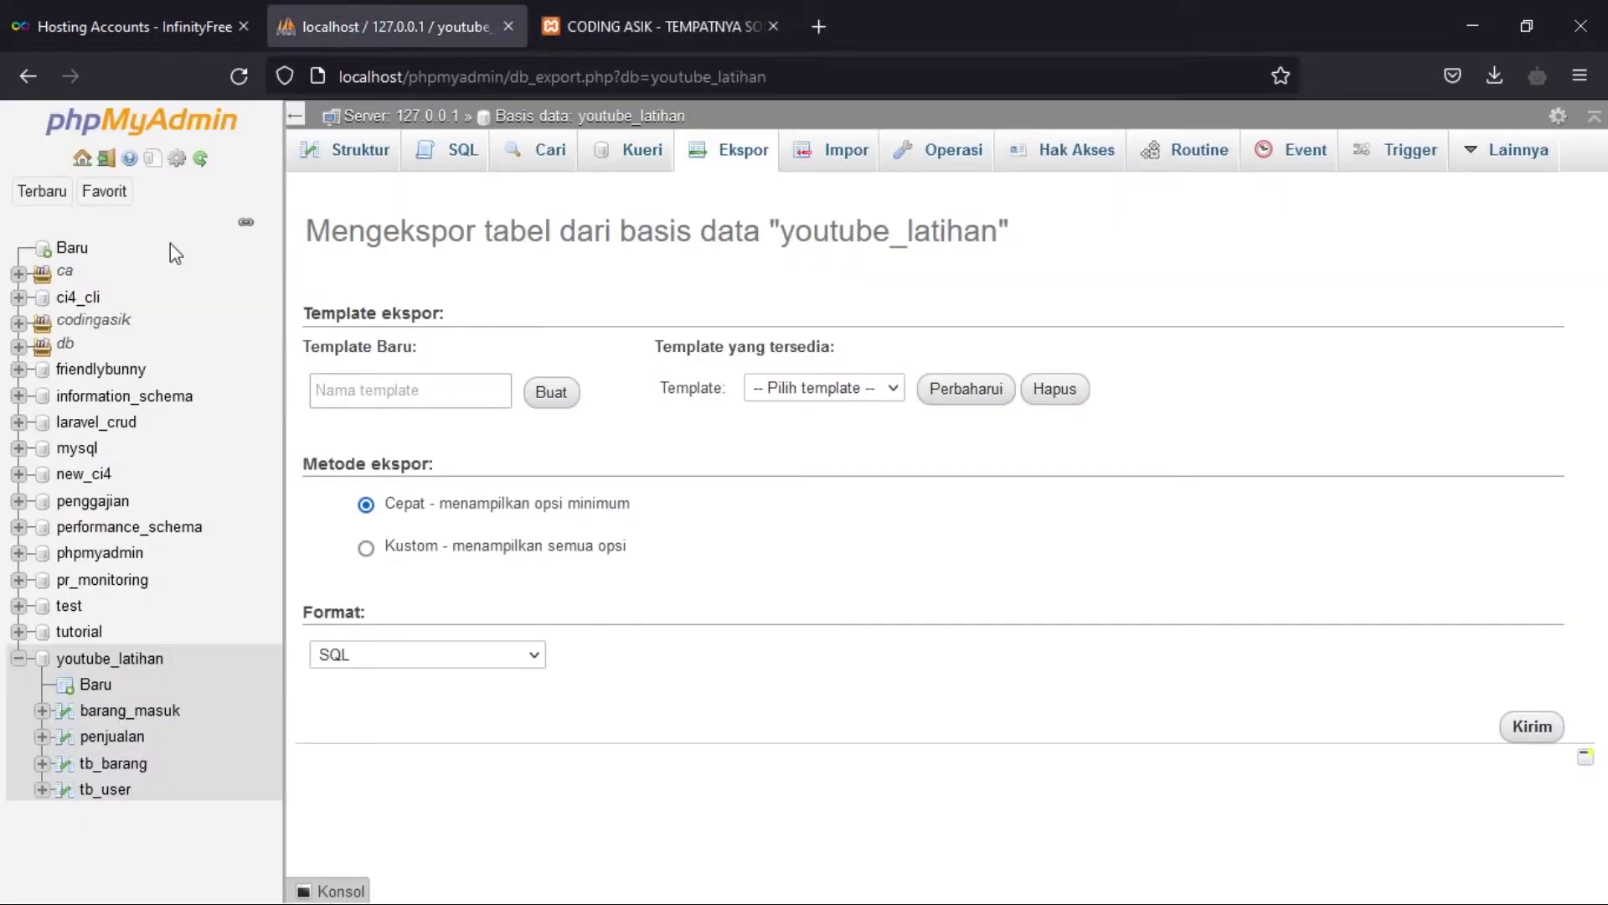
pyautogui.click(132, 661)
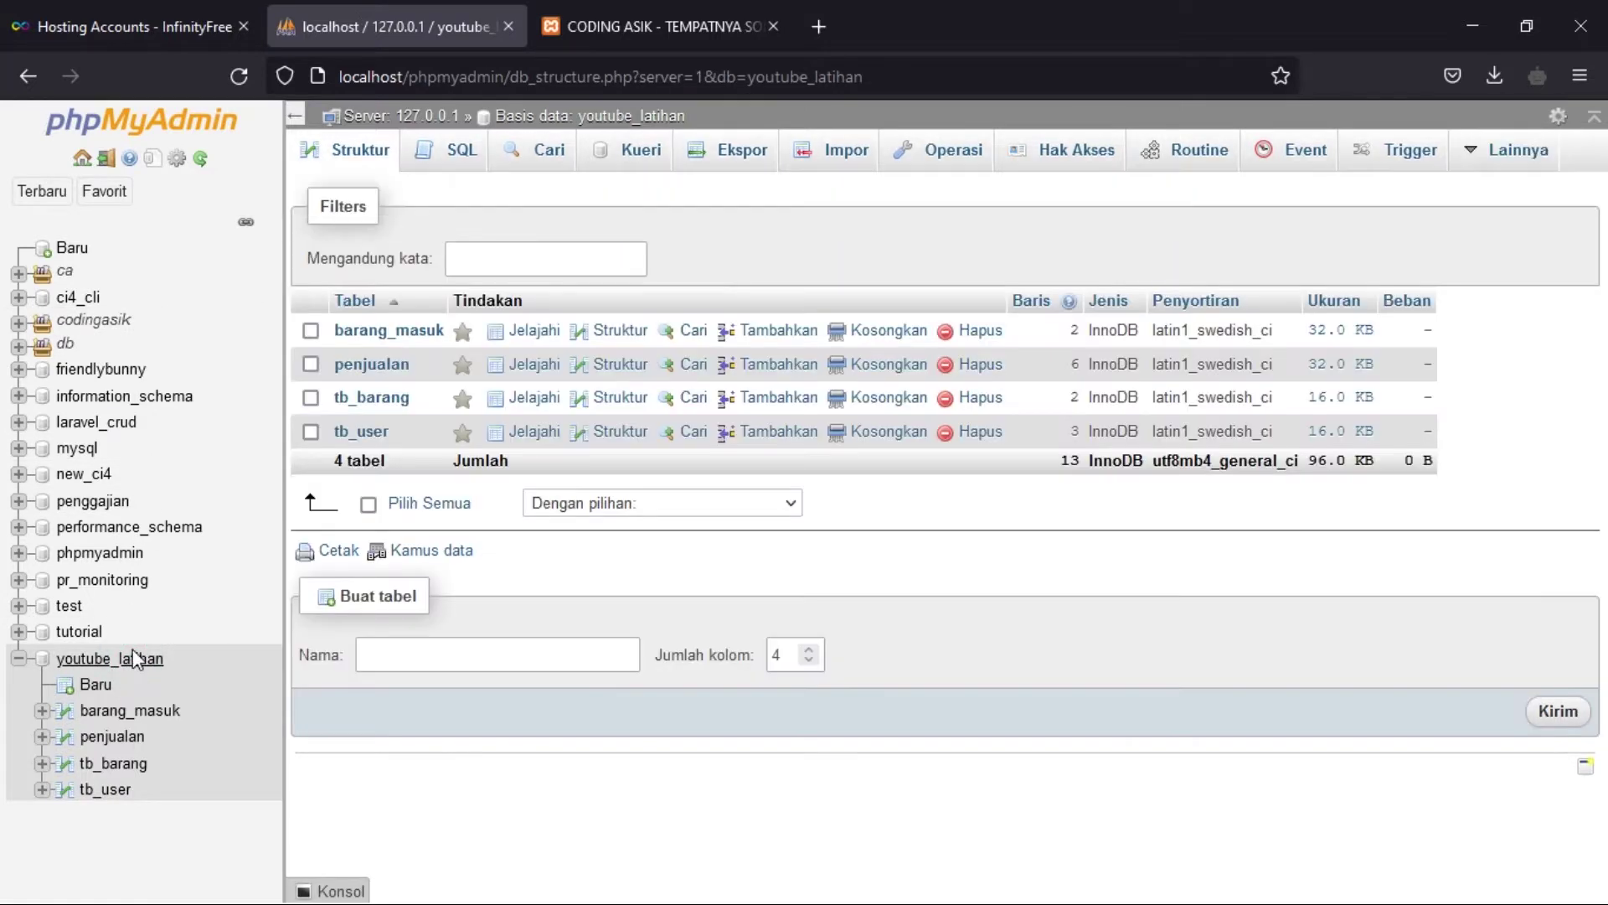
pyautogui.click(739, 157)
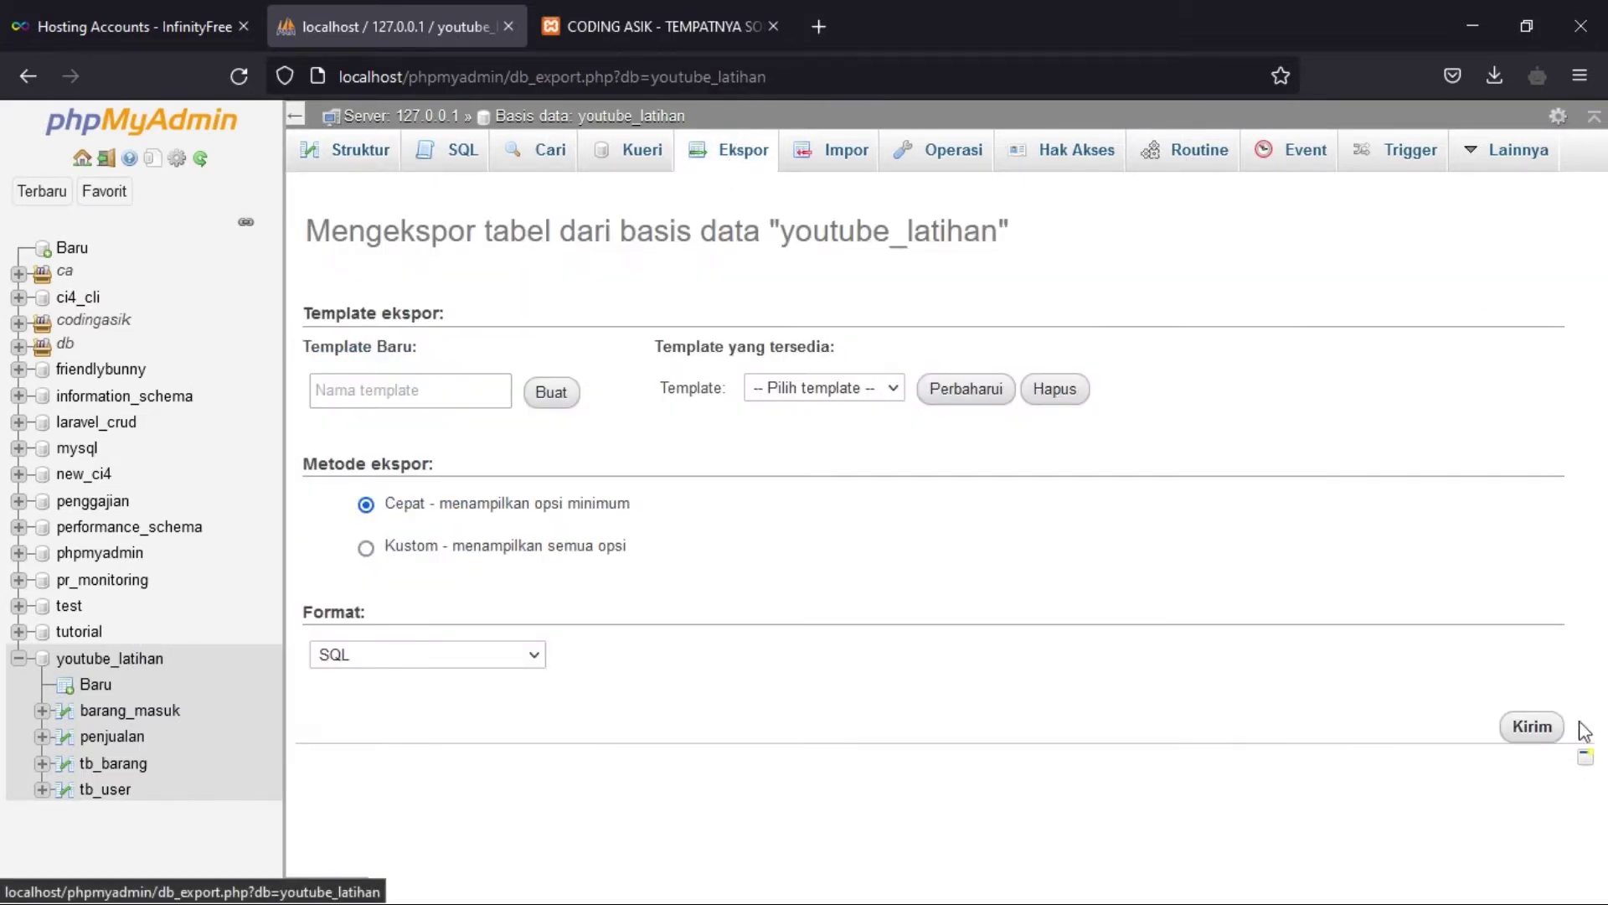
pyautogui.click(1537, 726)
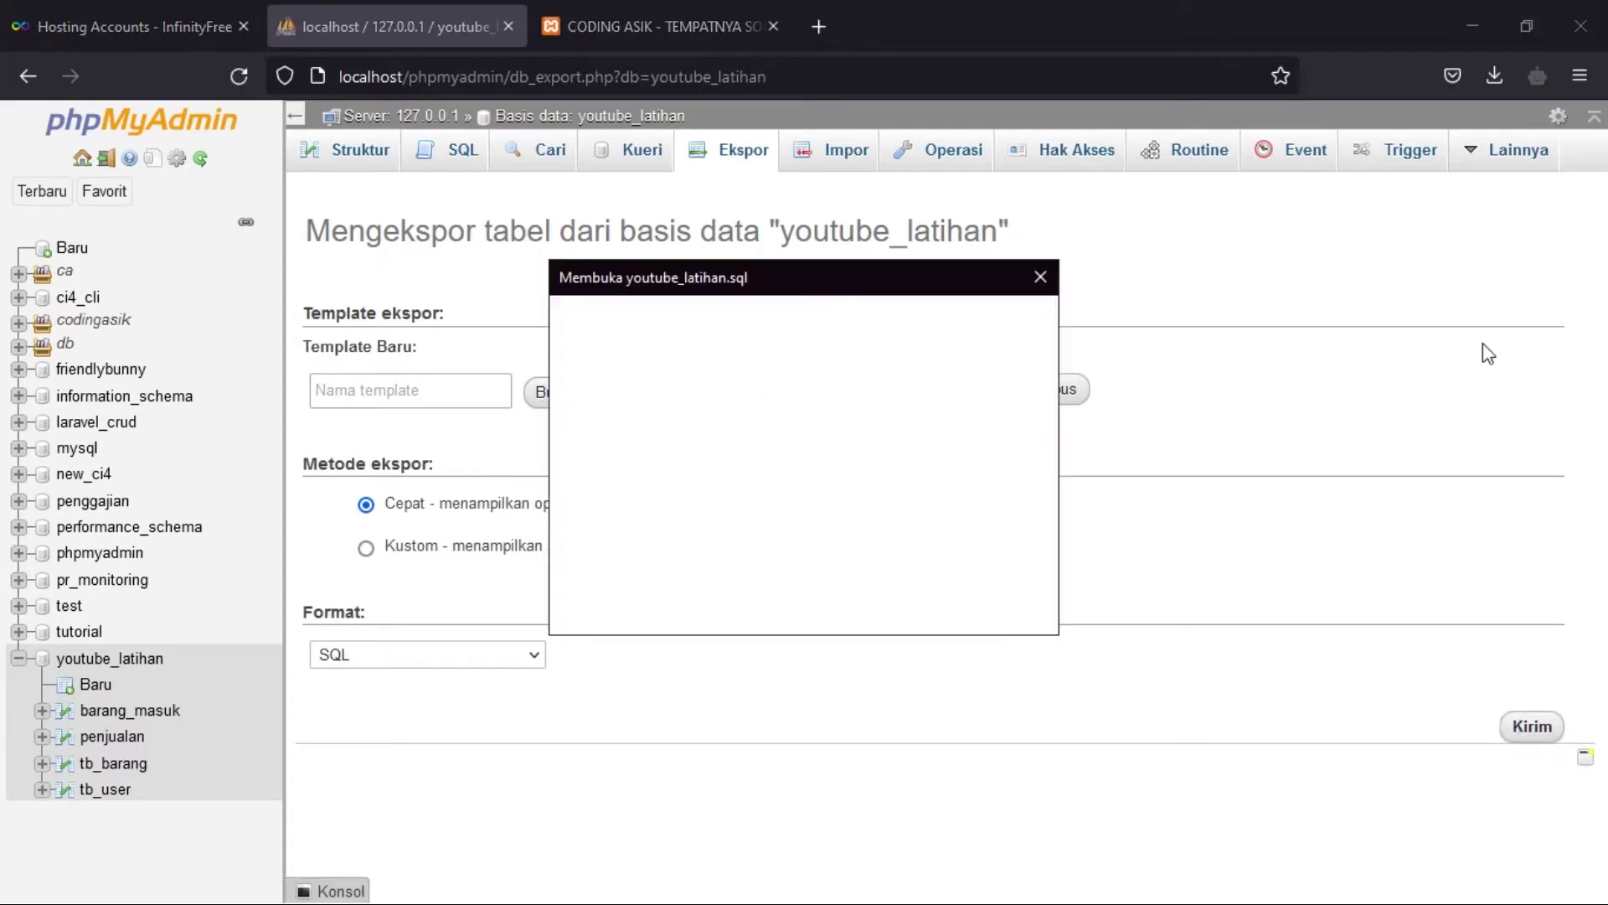
pyautogui.click(916, 607)
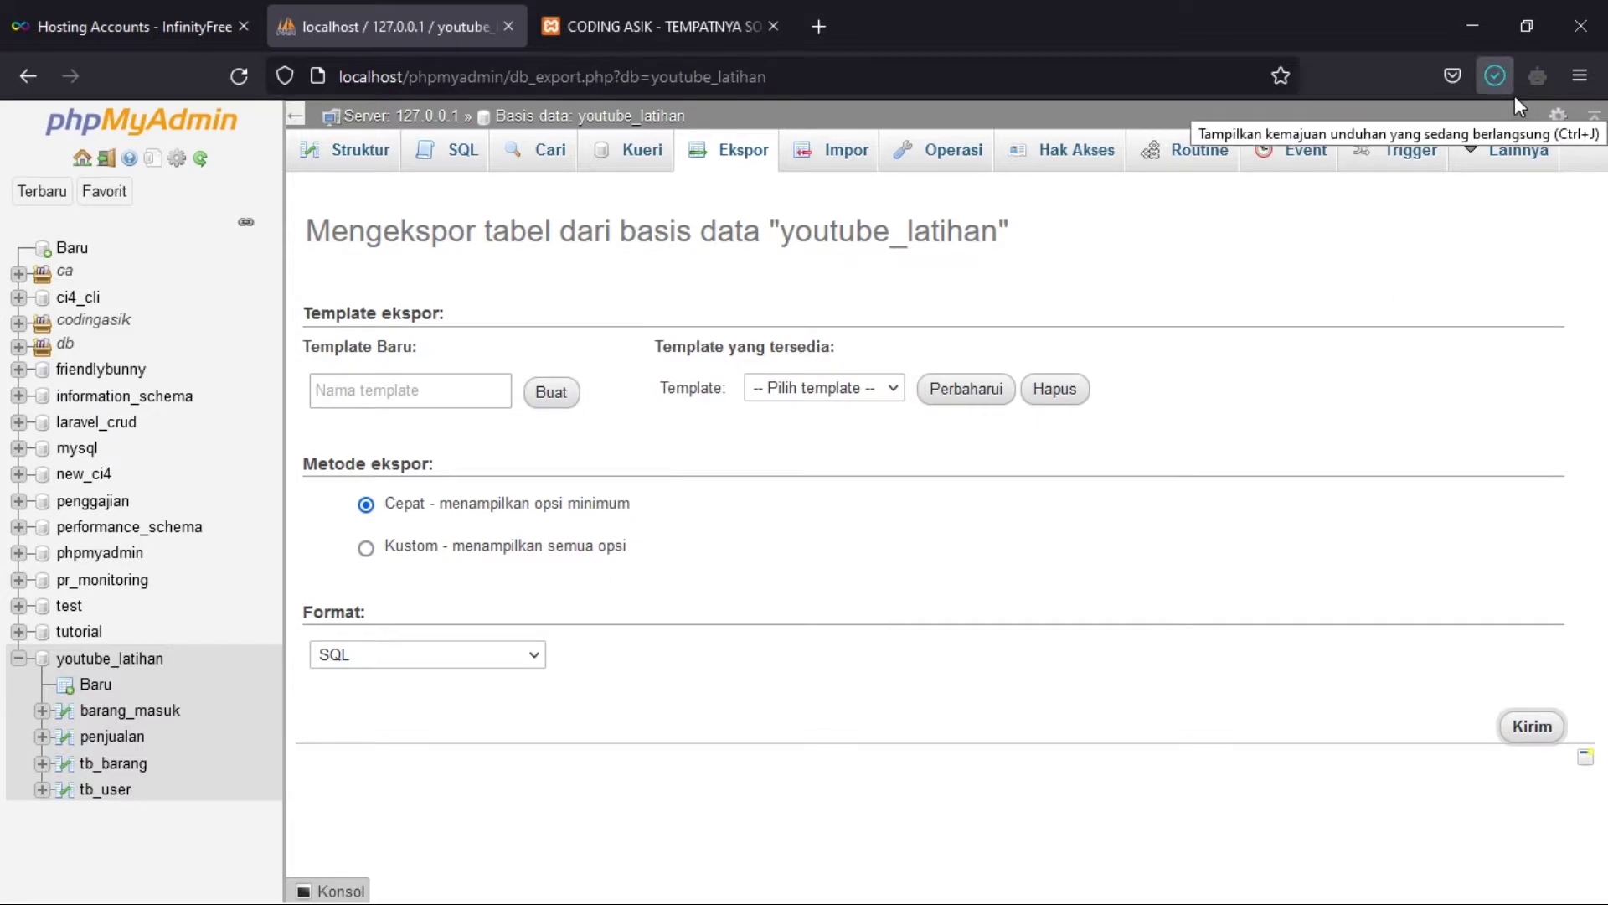
pyautogui.click(17, 890)
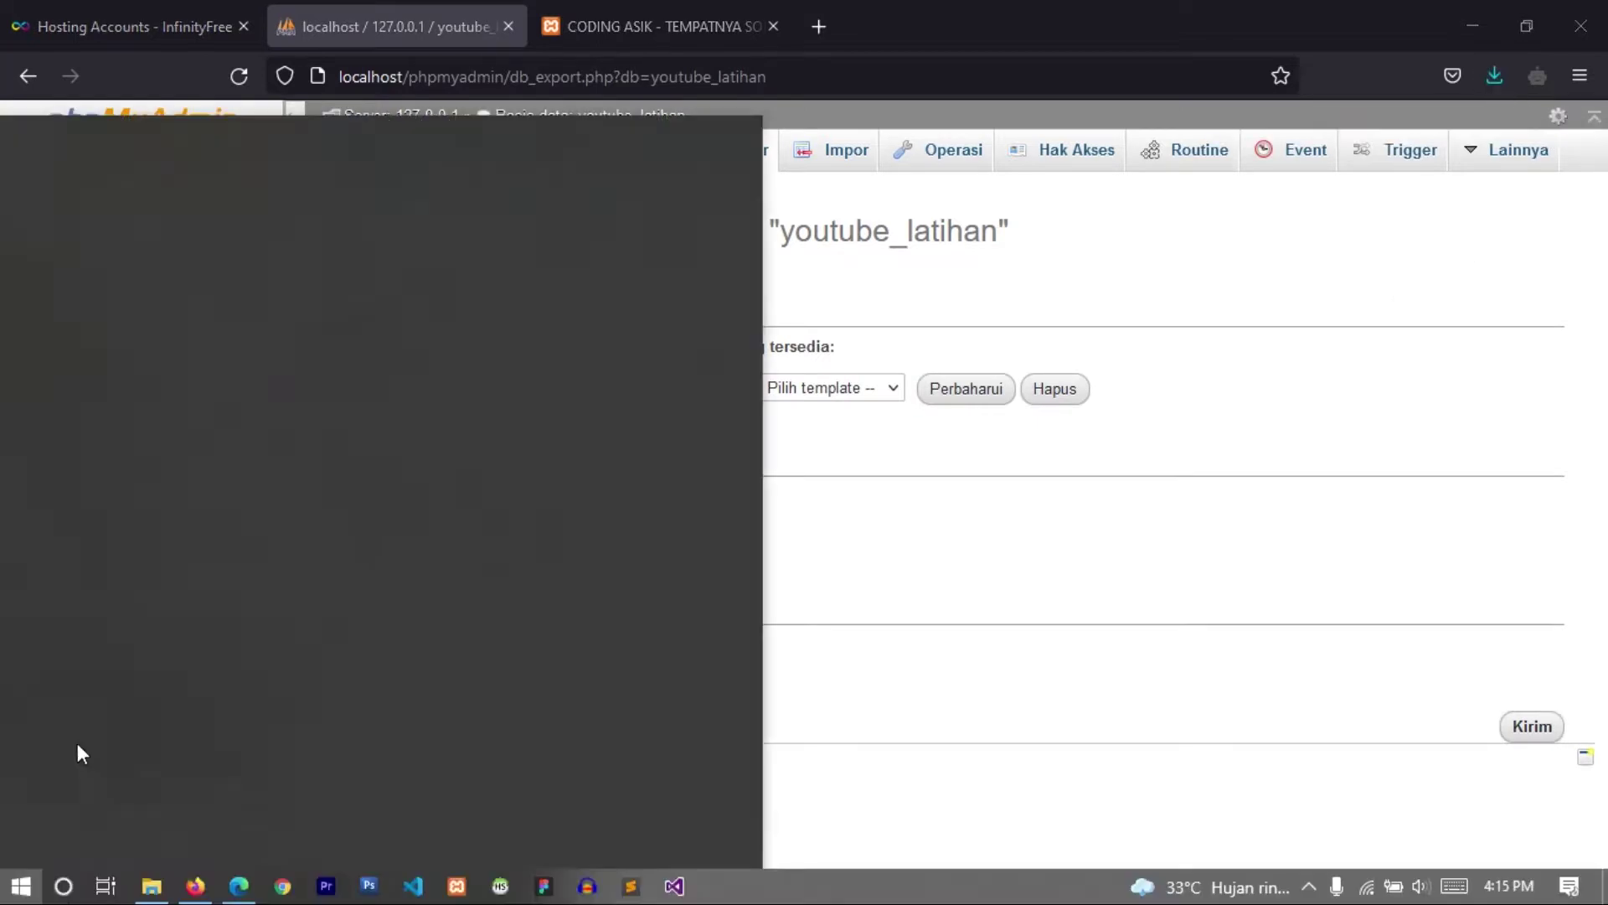
# - Browse File Explorer to C:\xampp\htdocs\youtube\laporan to view the project folder
pyautogui.click(153, 889)
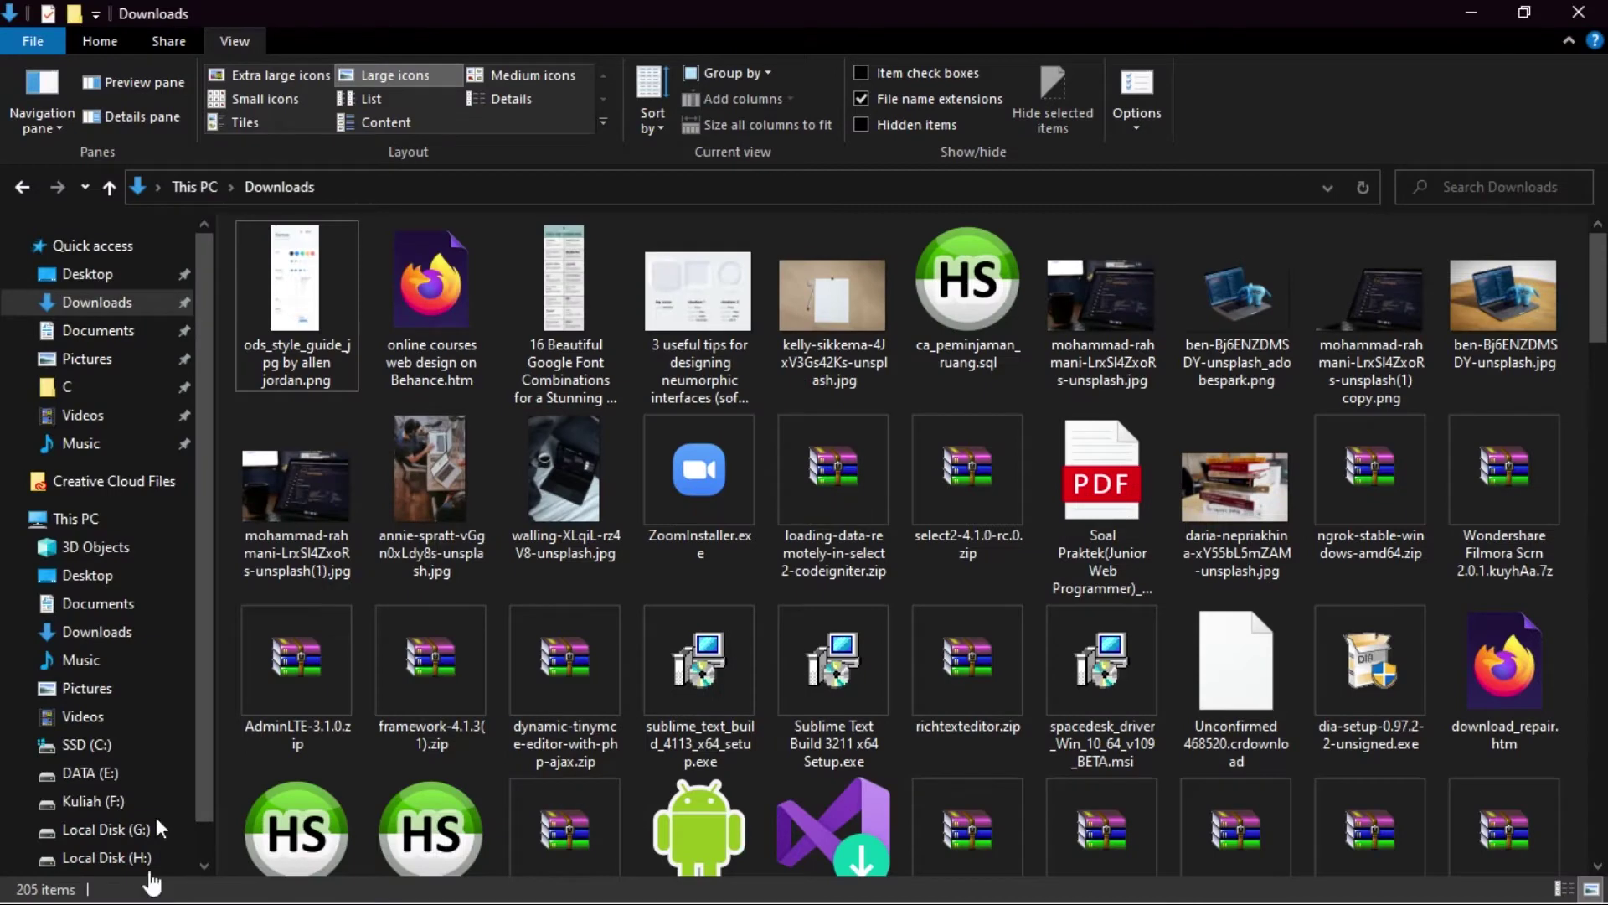
pyautogui.click(87, 746)
pyautogui.click(308, 621)
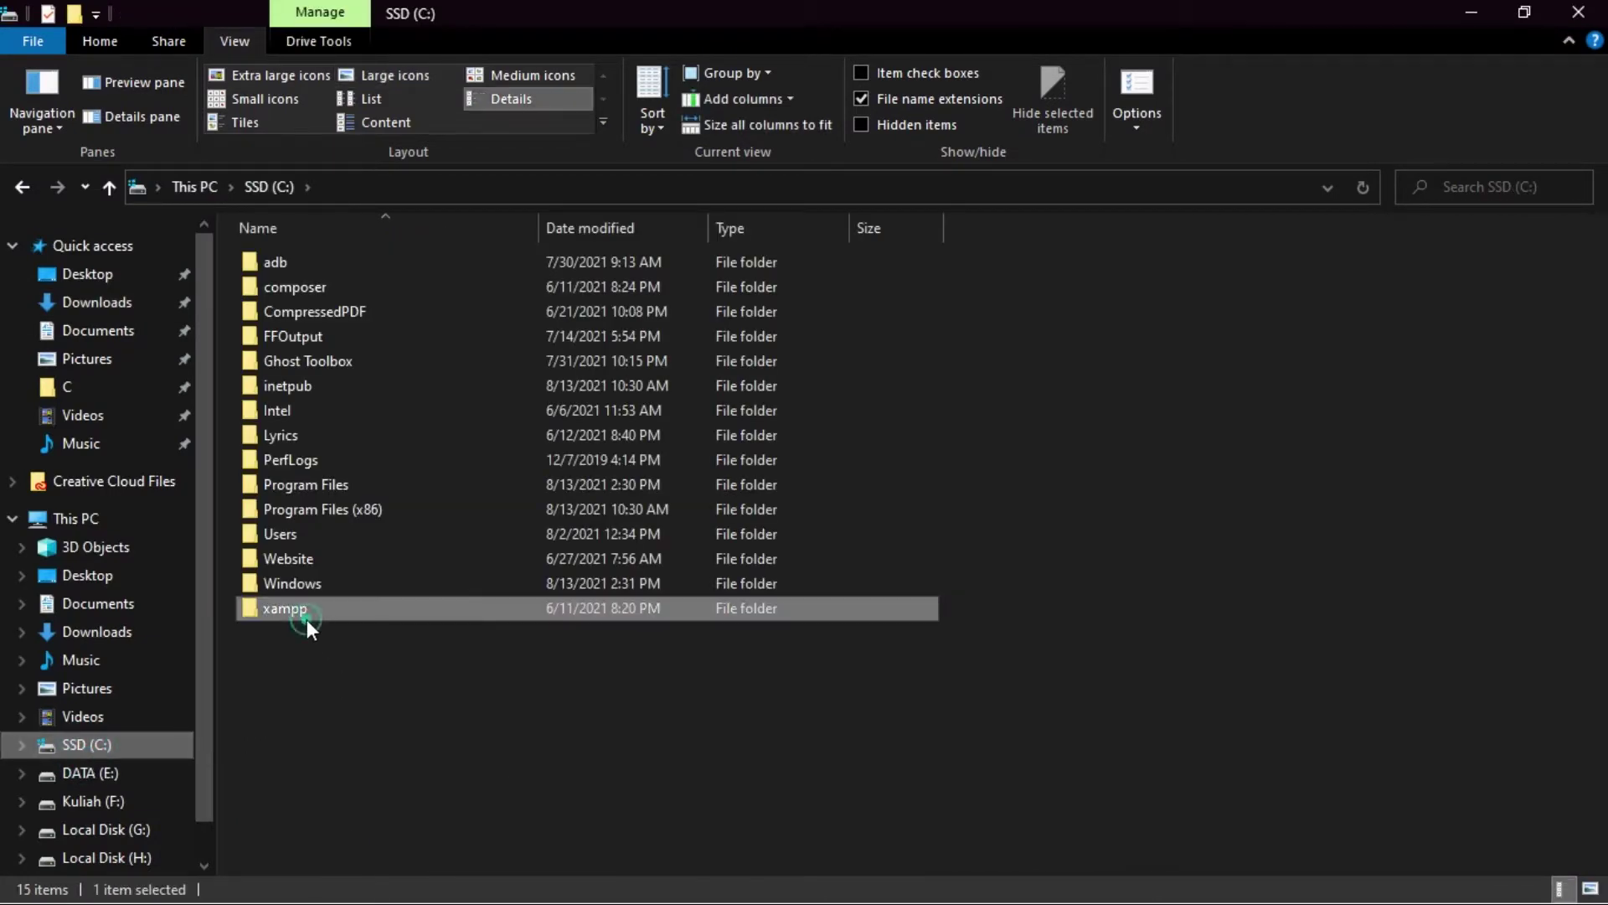
pyautogui.doubleClick(312, 607)
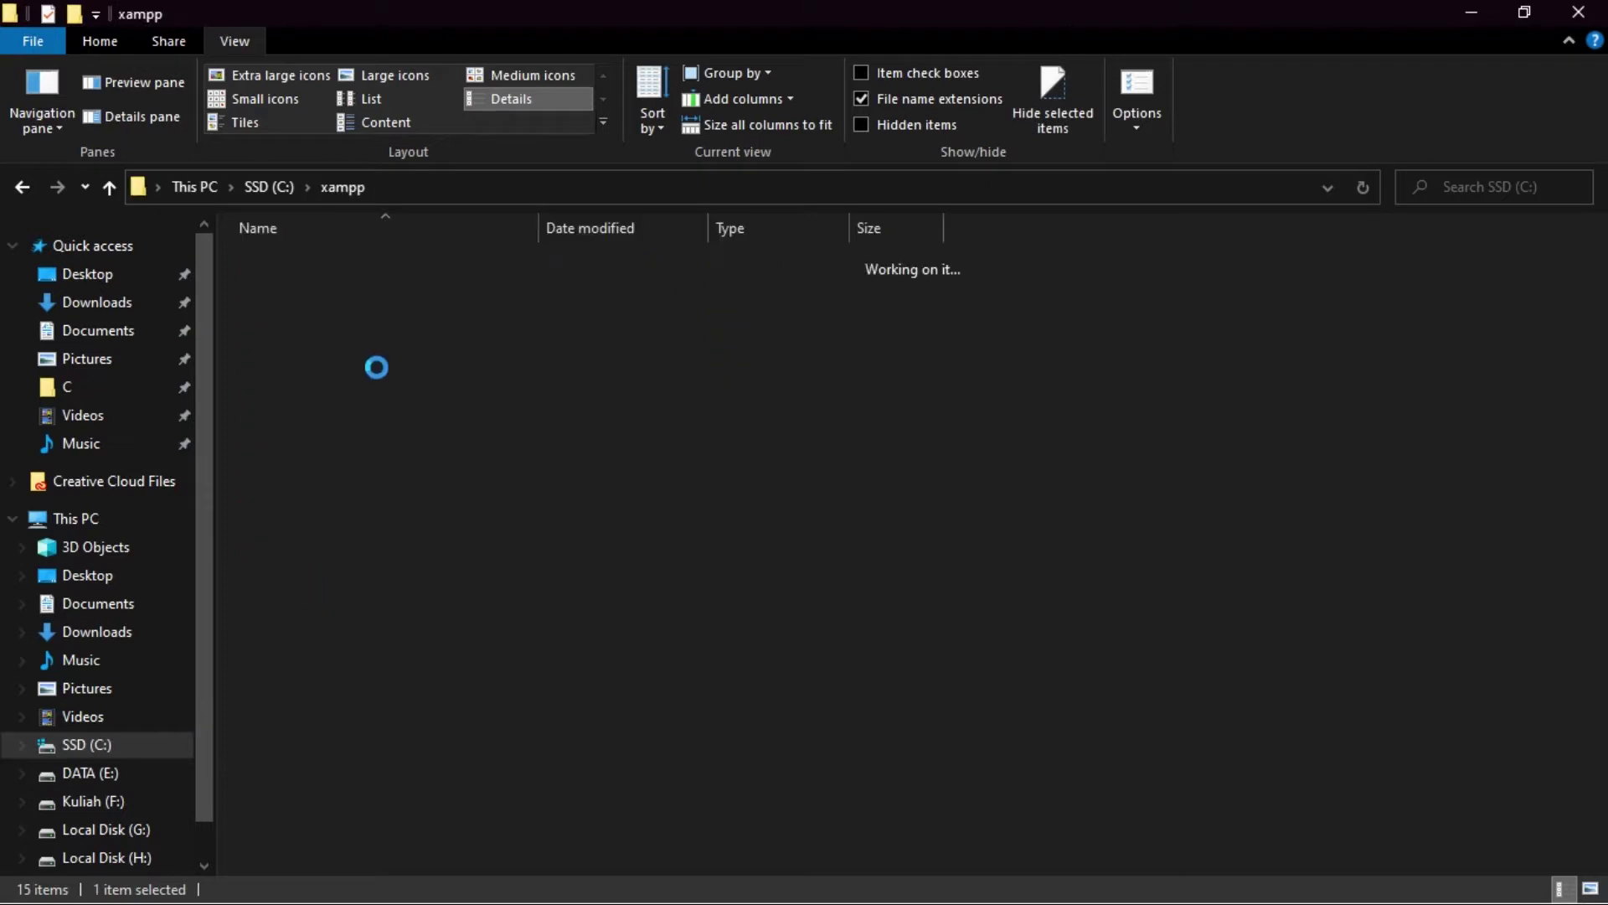
pyautogui.click(279, 382)
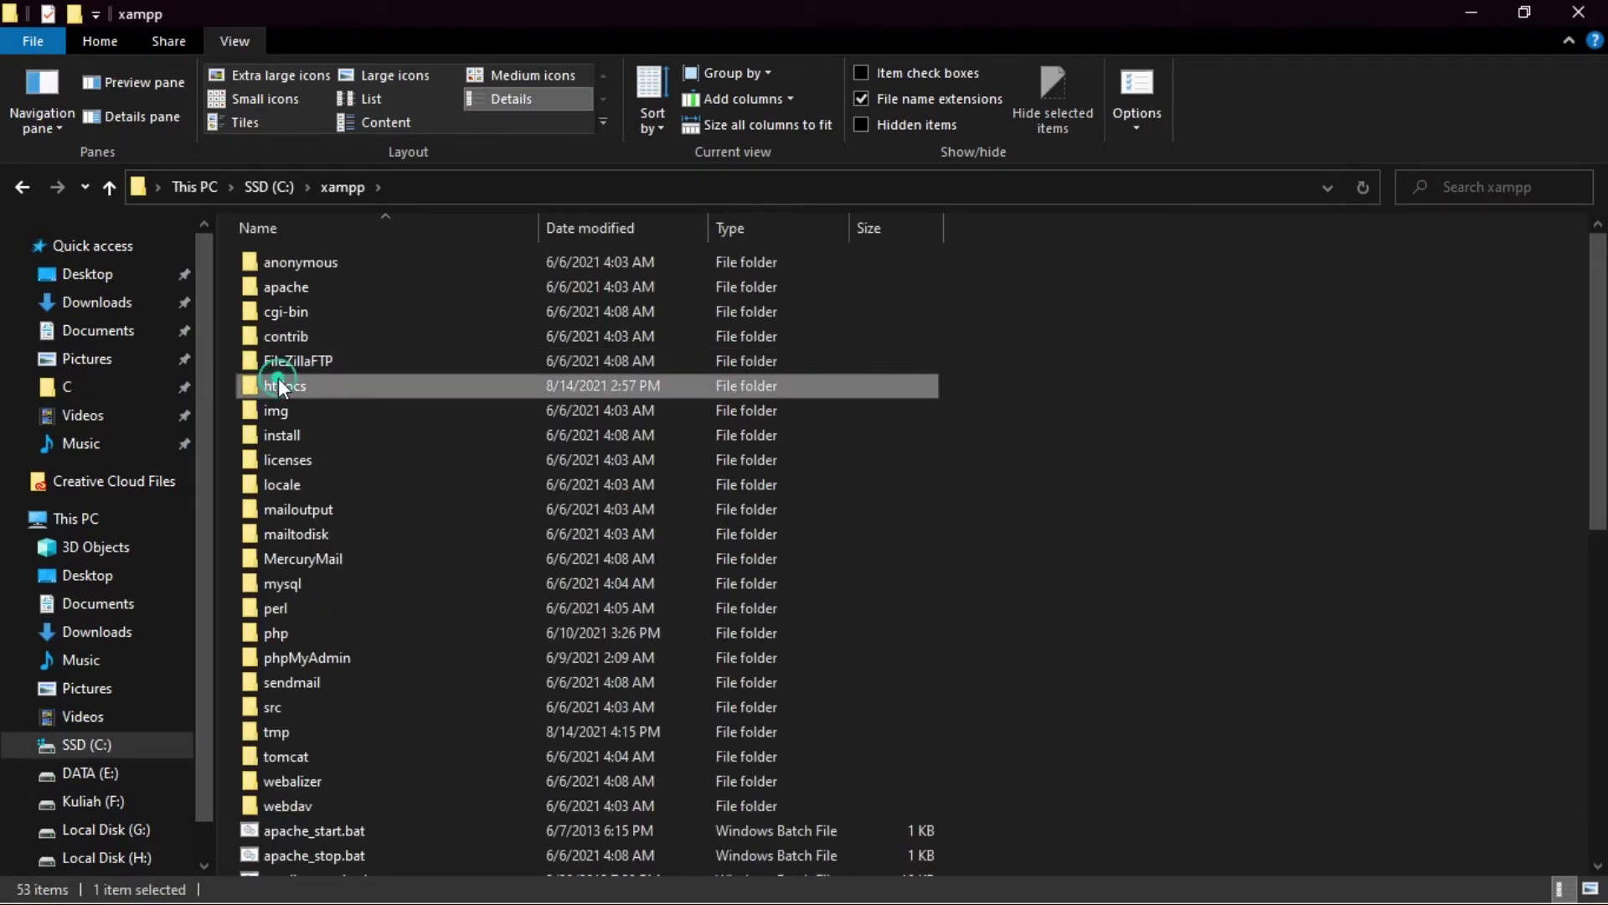
pyautogui.doubleClick(278, 381)
pyautogui.click(315, 581)
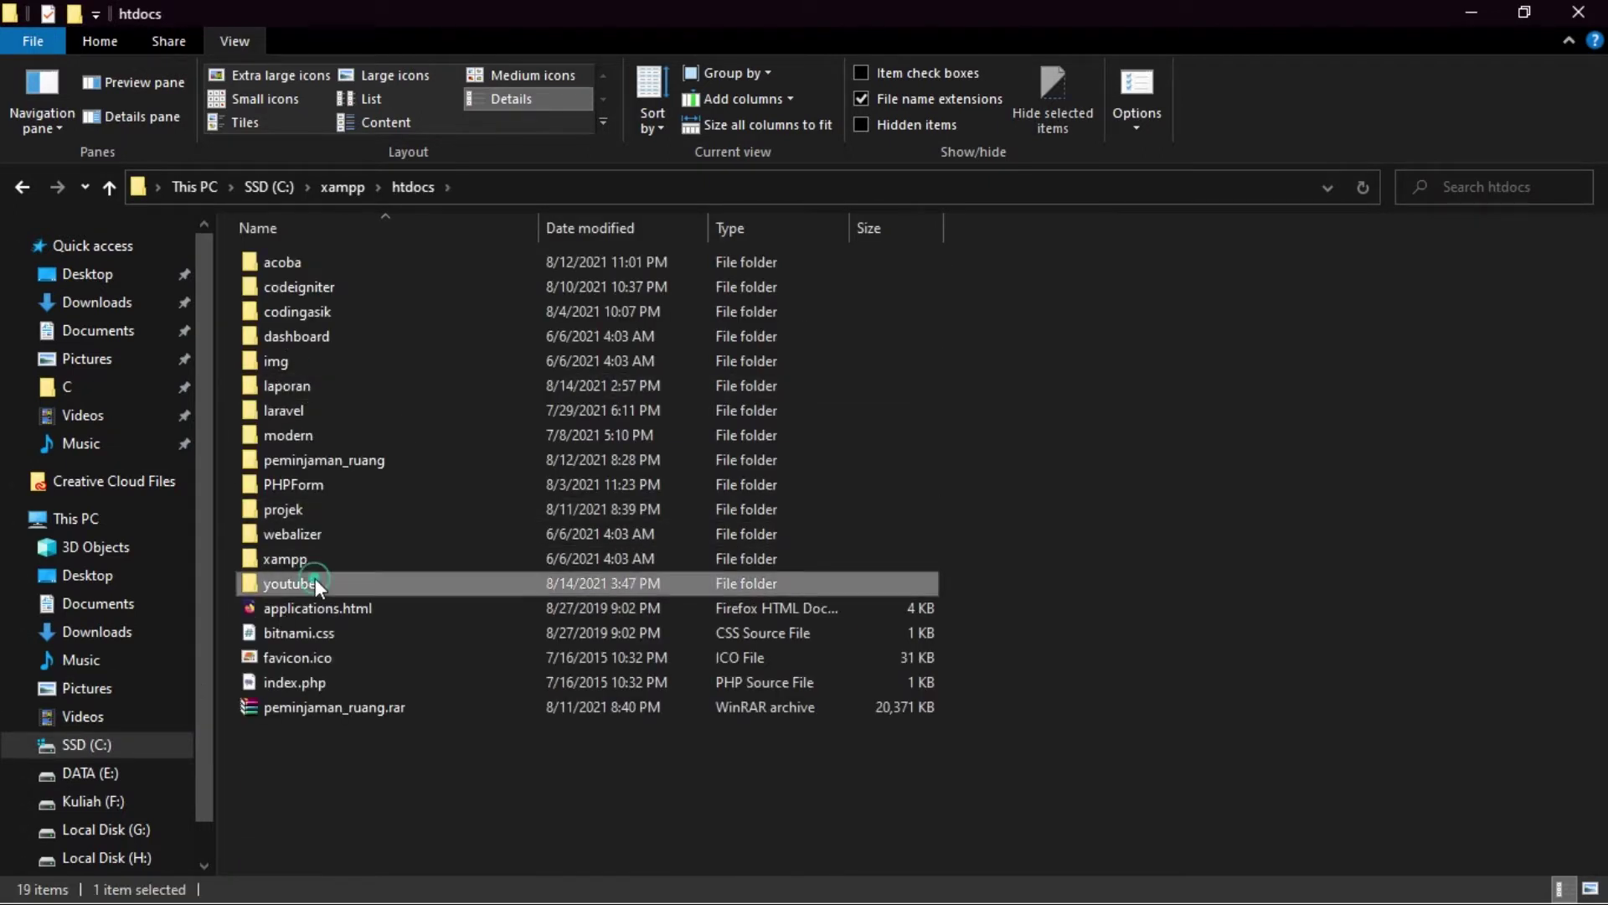
pyautogui.doubleClick(315, 581)
pyautogui.click(284, 290)
pyautogui.doubleClick(284, 290)
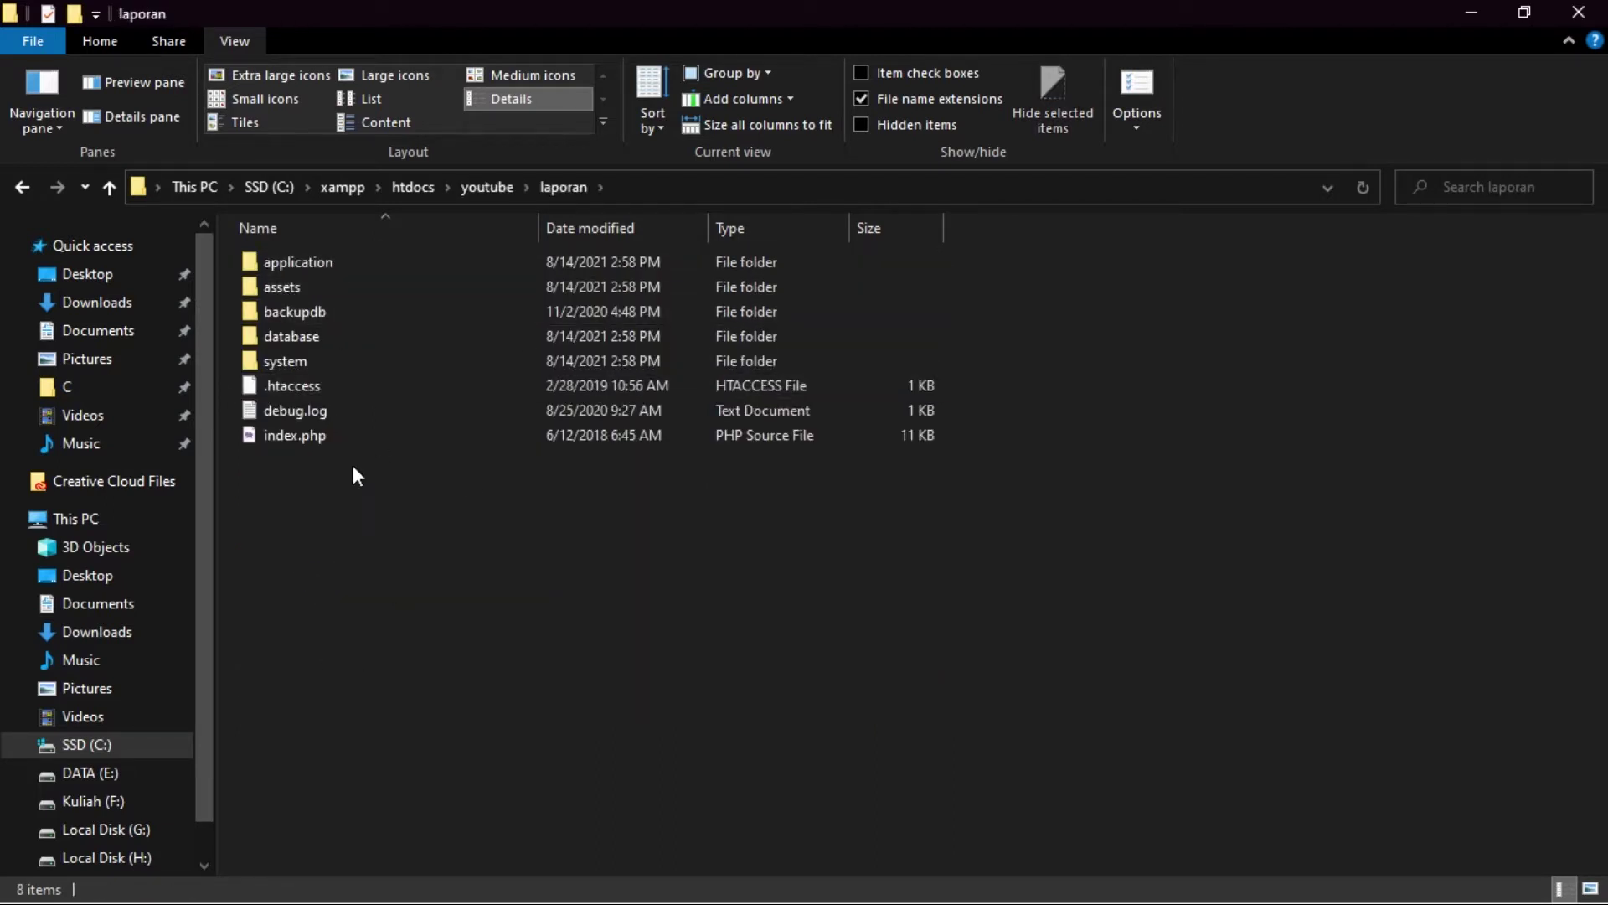
# - Go back to the youtube folder and locate the laporan.zip archive
pyautogui.click(20, 198)
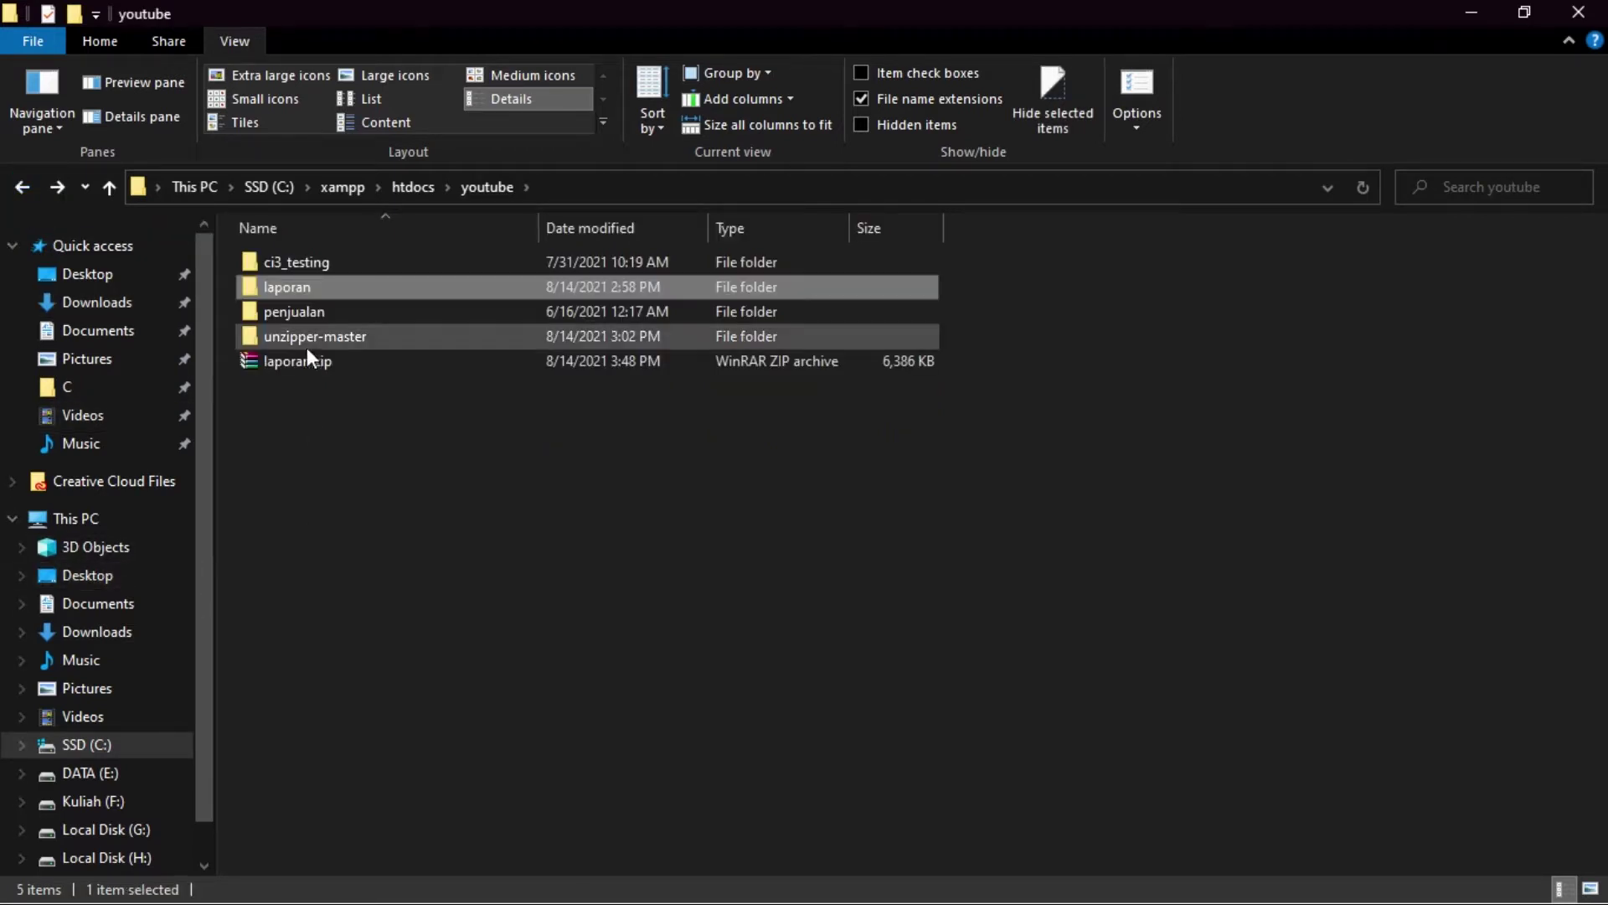
pyautogui.click(303, 366)
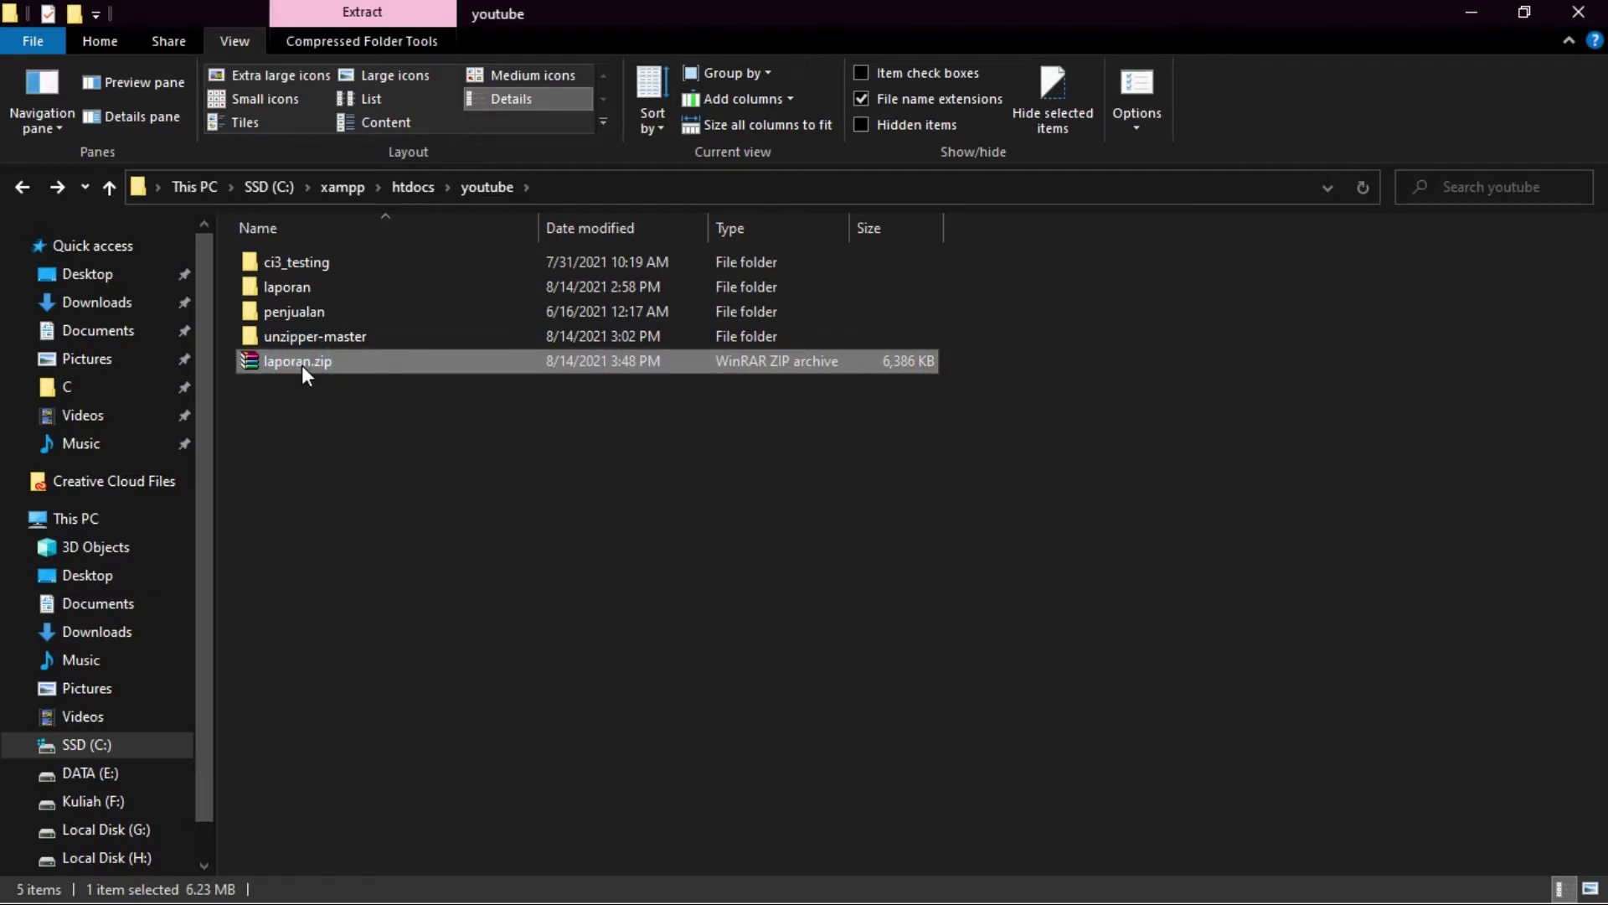
pyautogui.click(345, 396)
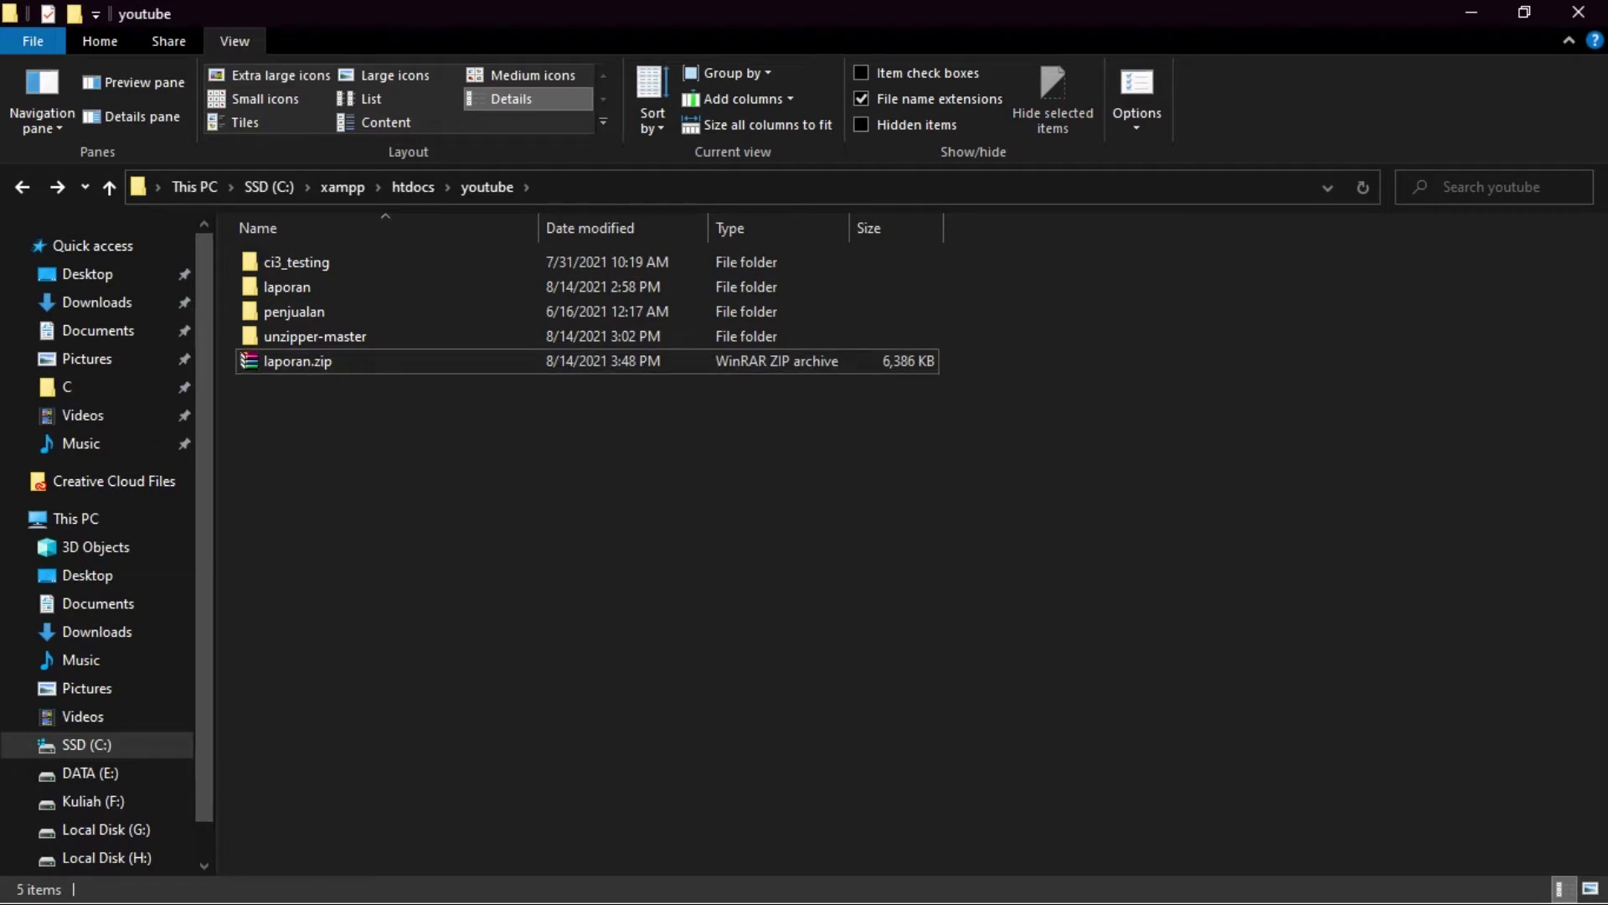
# - Open infinityfree.net in Edge, accept the privacy consent, and go to the sign-up page
pyautogui.press('super')
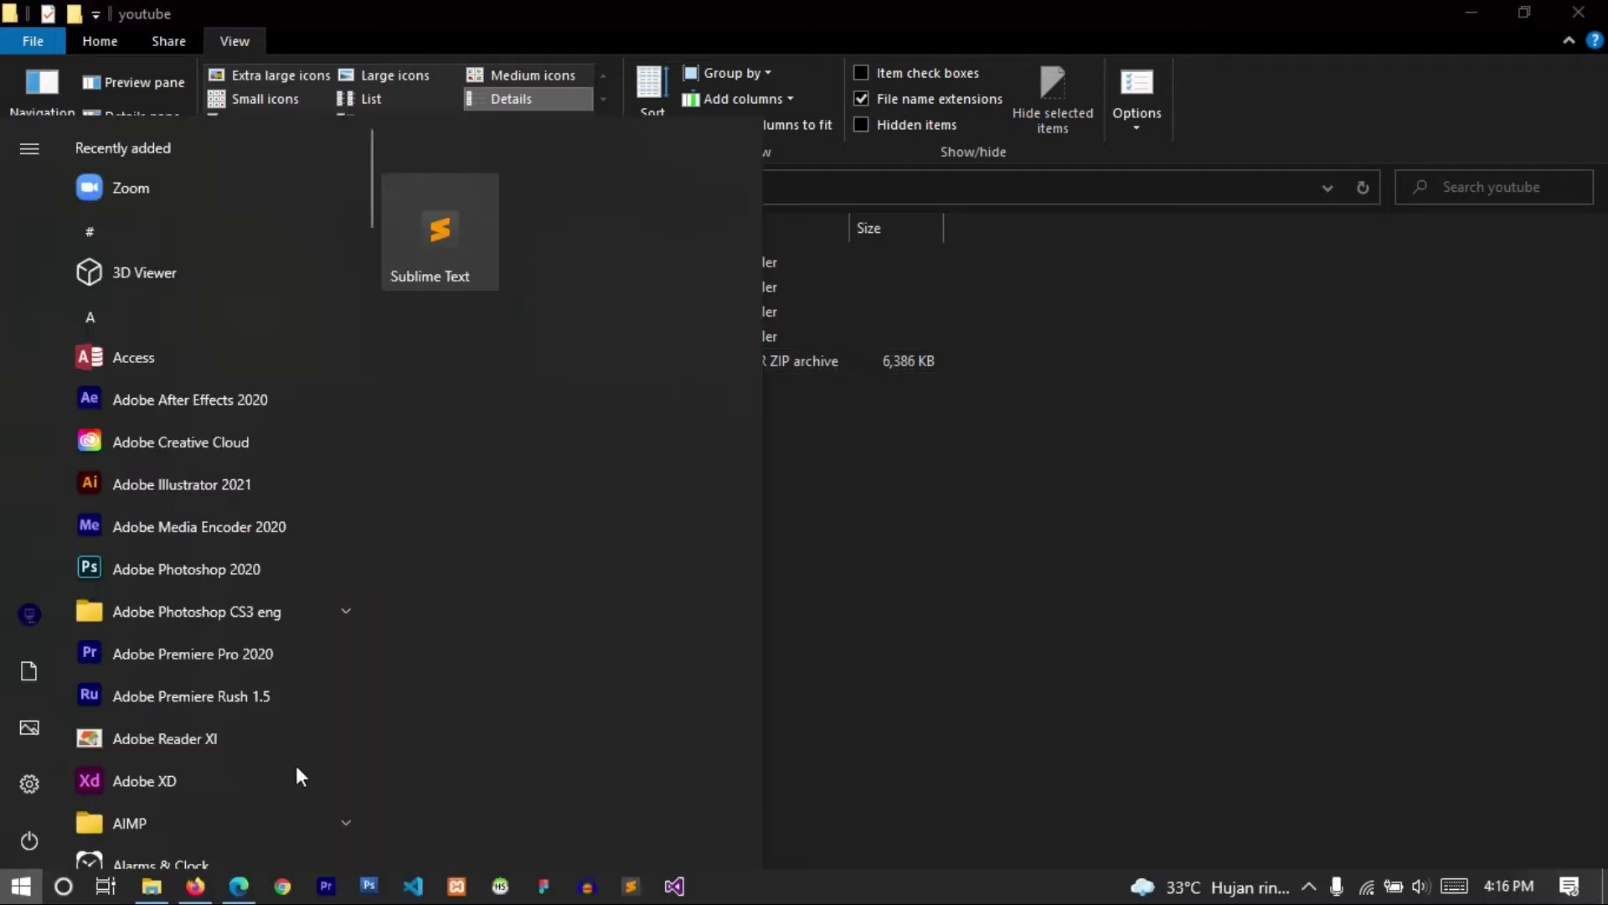
pyautogui.click(196, 888)
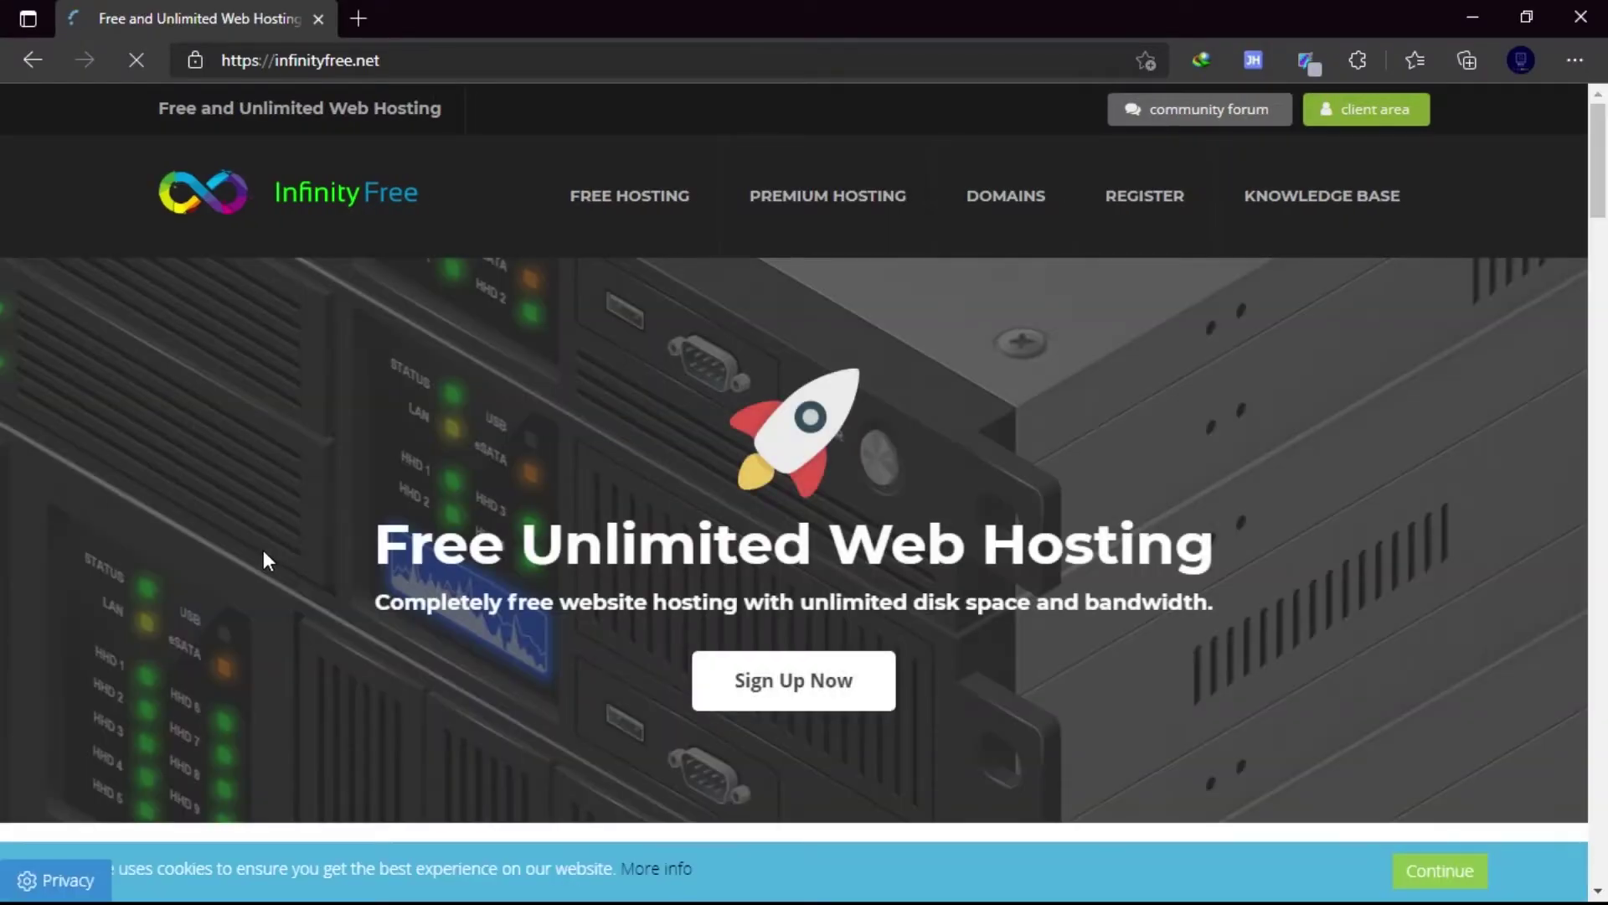
pyautogui.scroll(-7, 406, 441)
pyautogui.scroll(7, 405, 420)
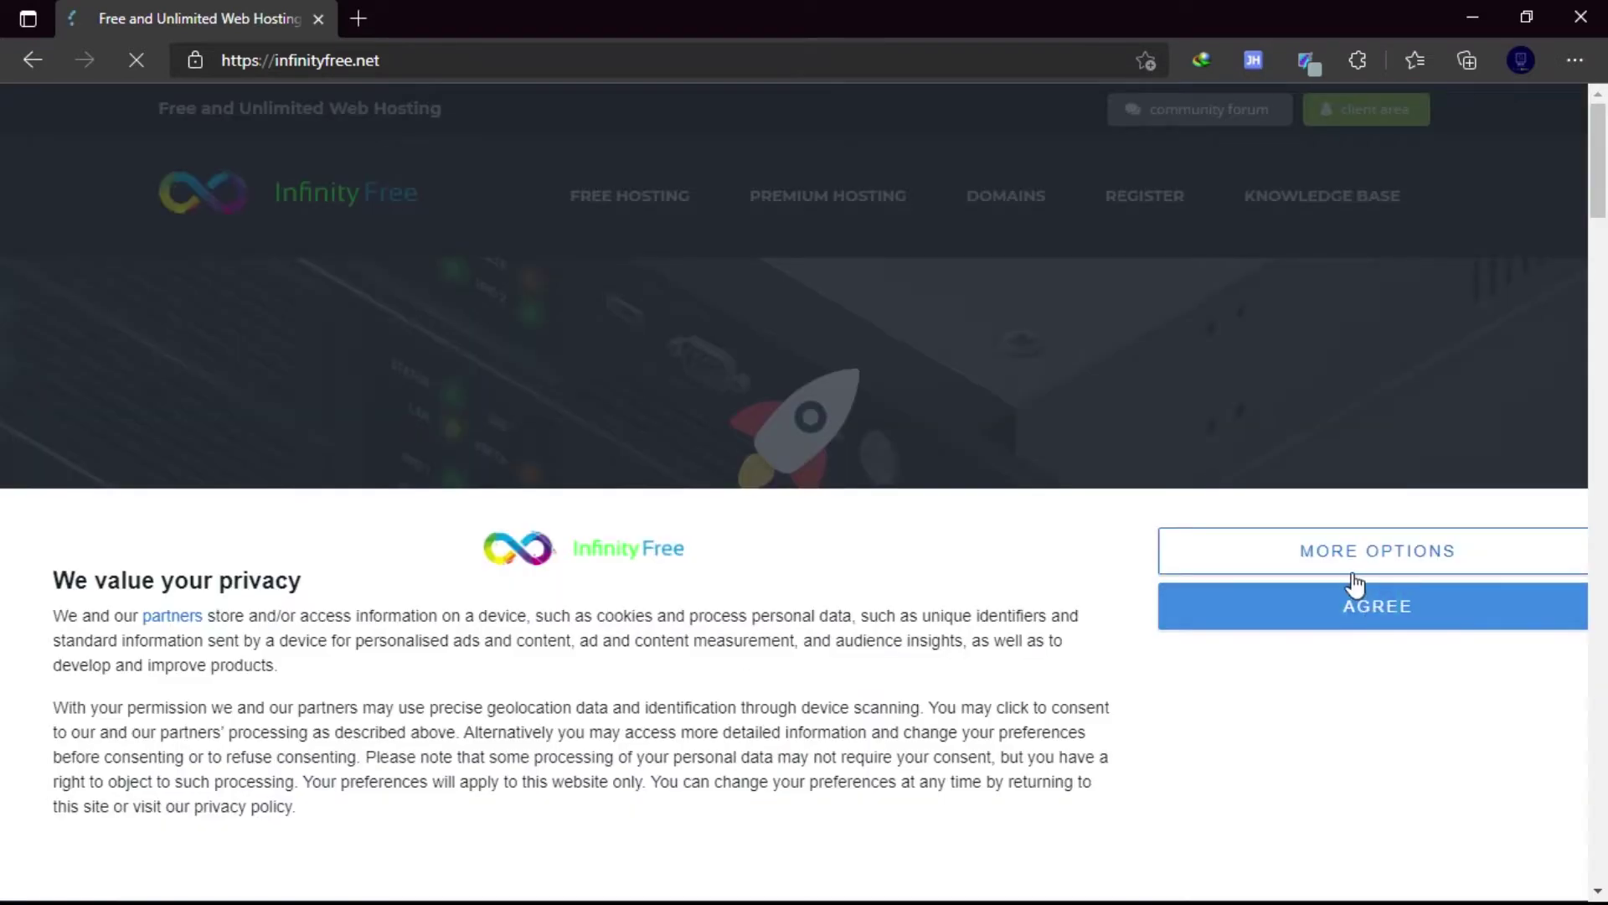
pyautogui.click(1330, 625)
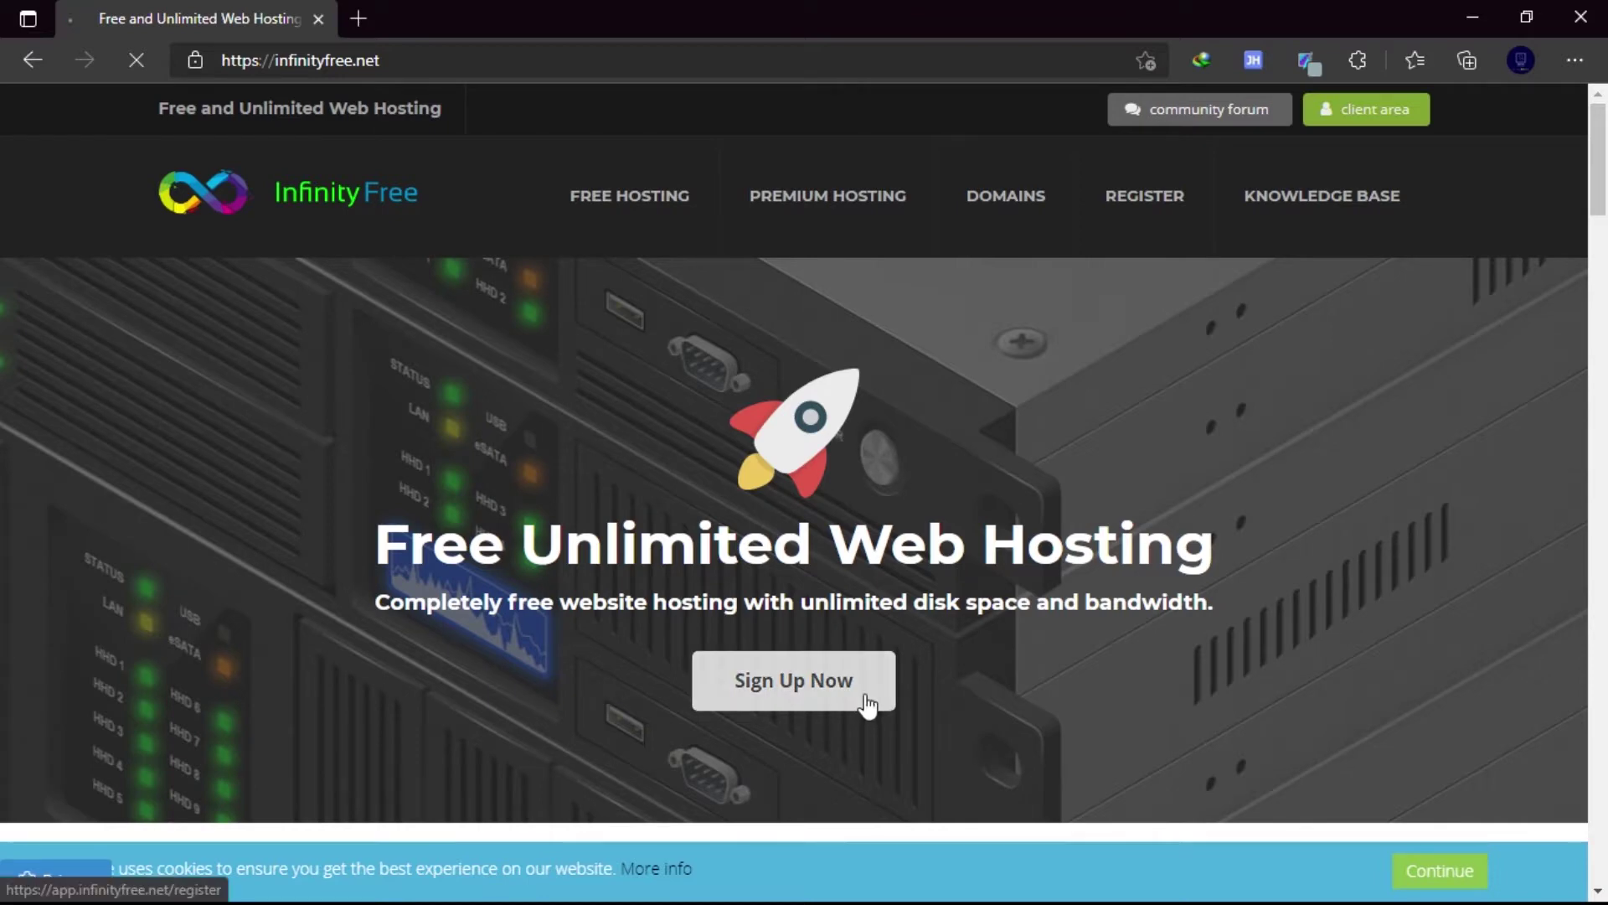
pyautogui.click(838, 666)
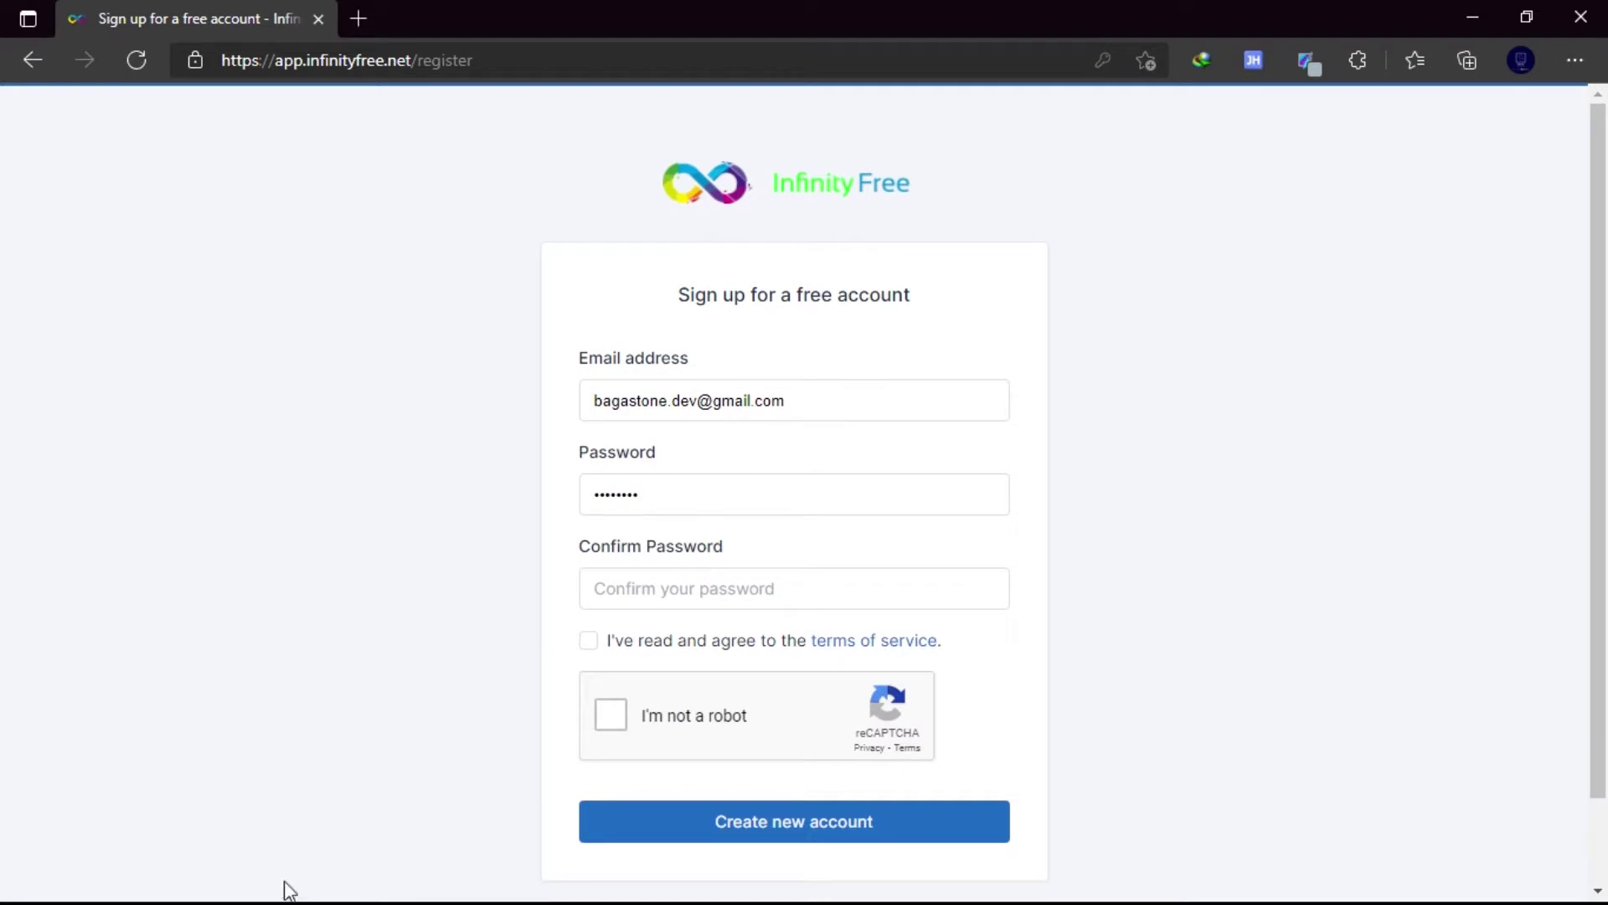
pyautogui.press('super')
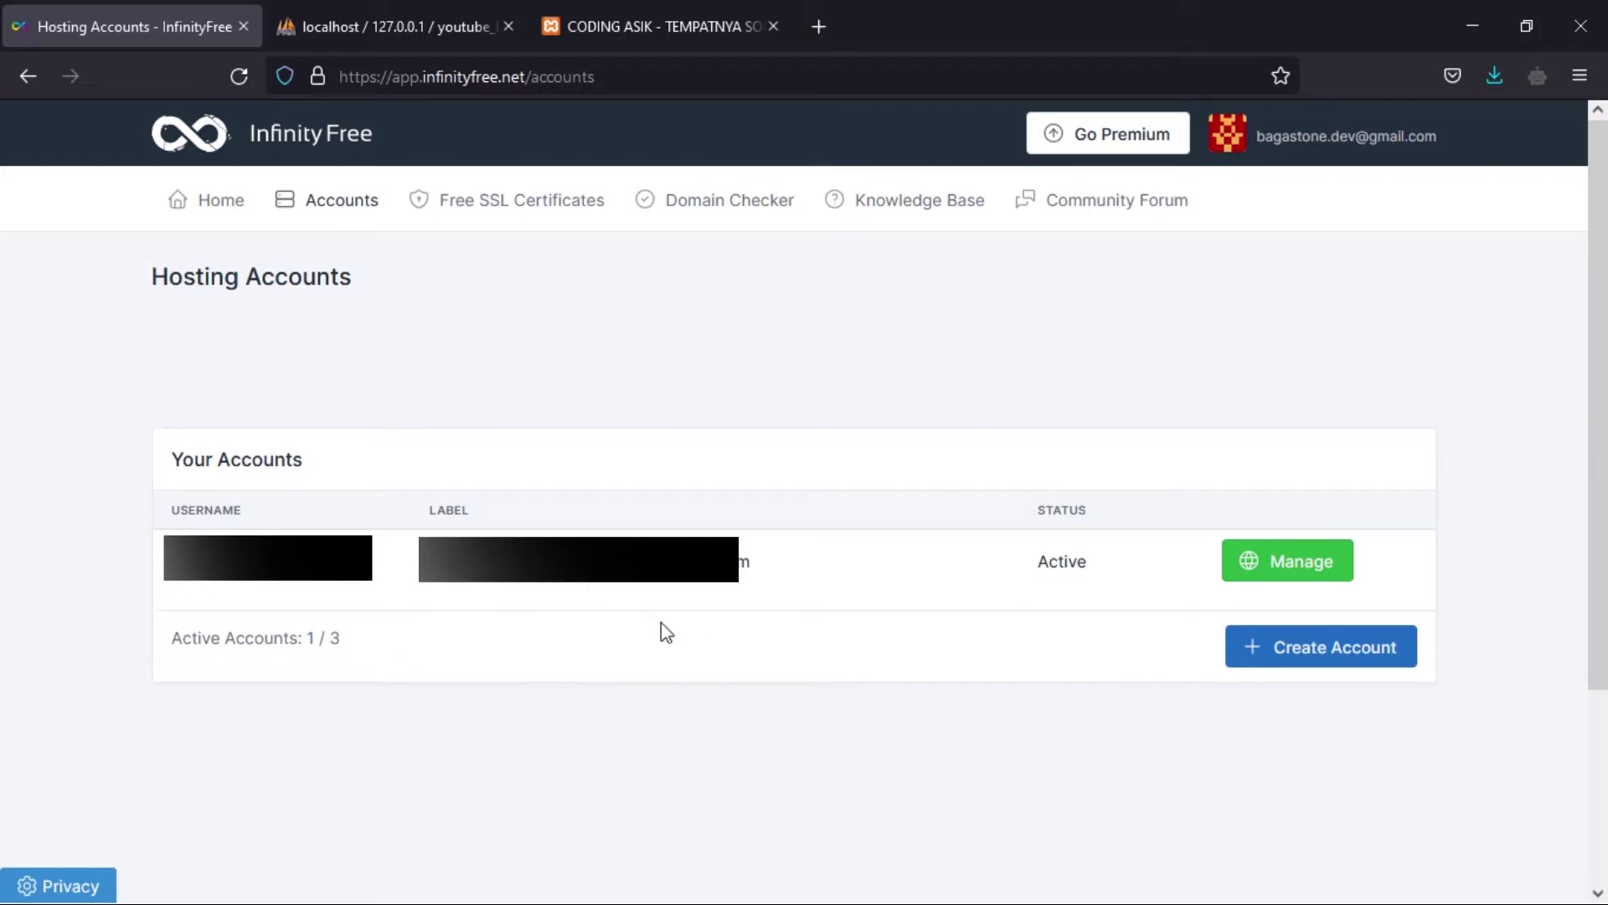
# - Start a new hosting account and confirm laporan-codingasik.epizy.com is available
pyautogui.click(1347, 658)
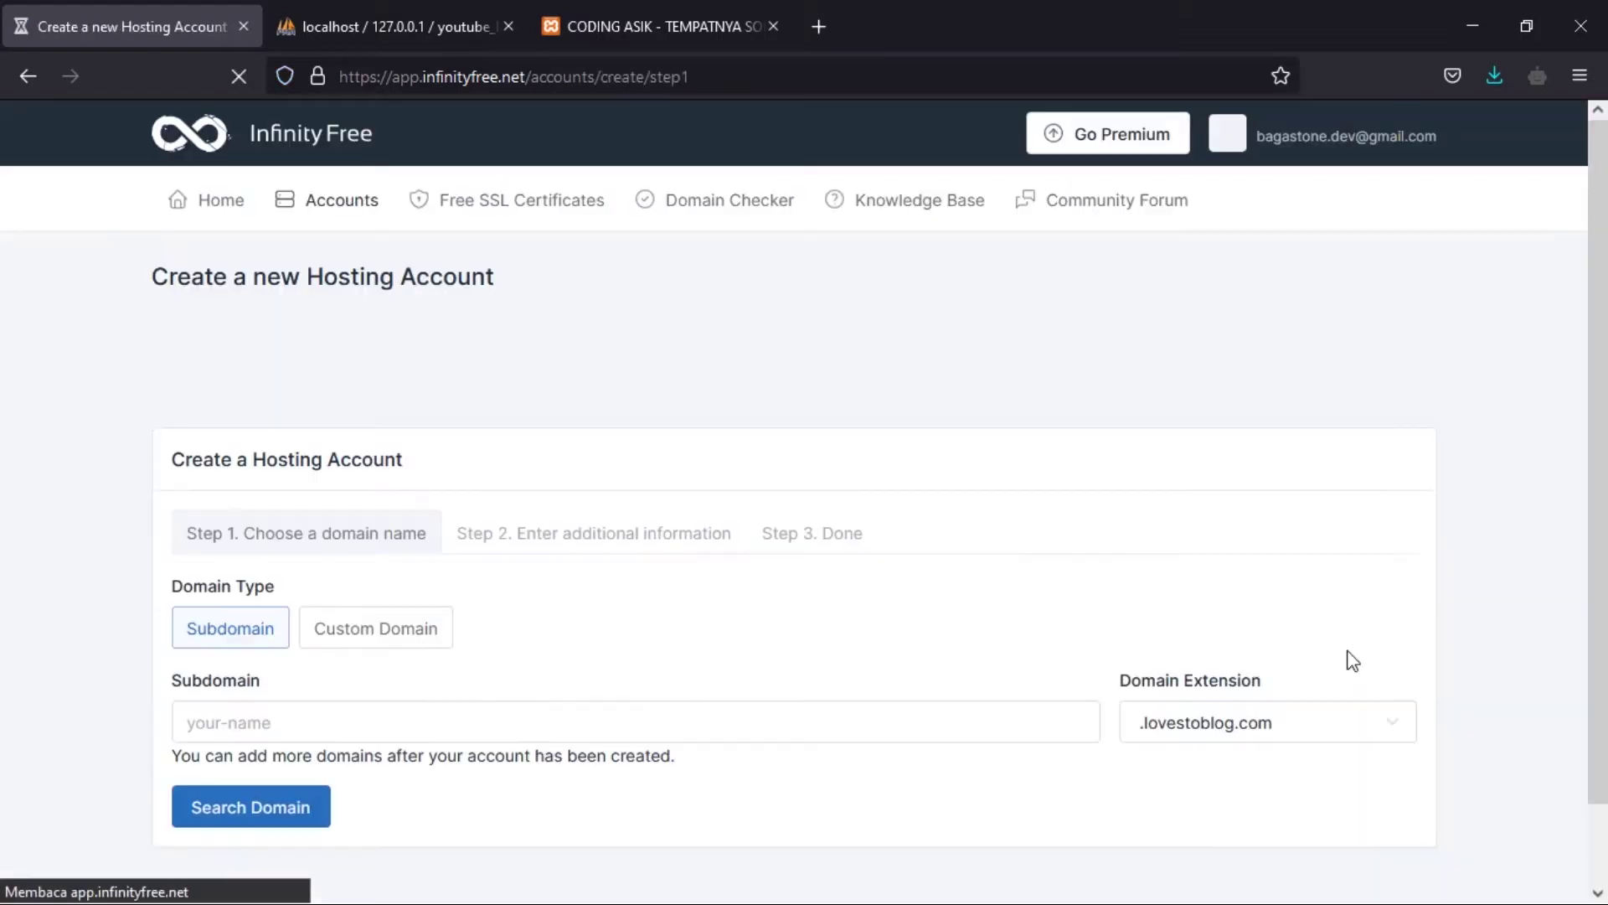
pyautogui.scroll(-3, 595, 650)
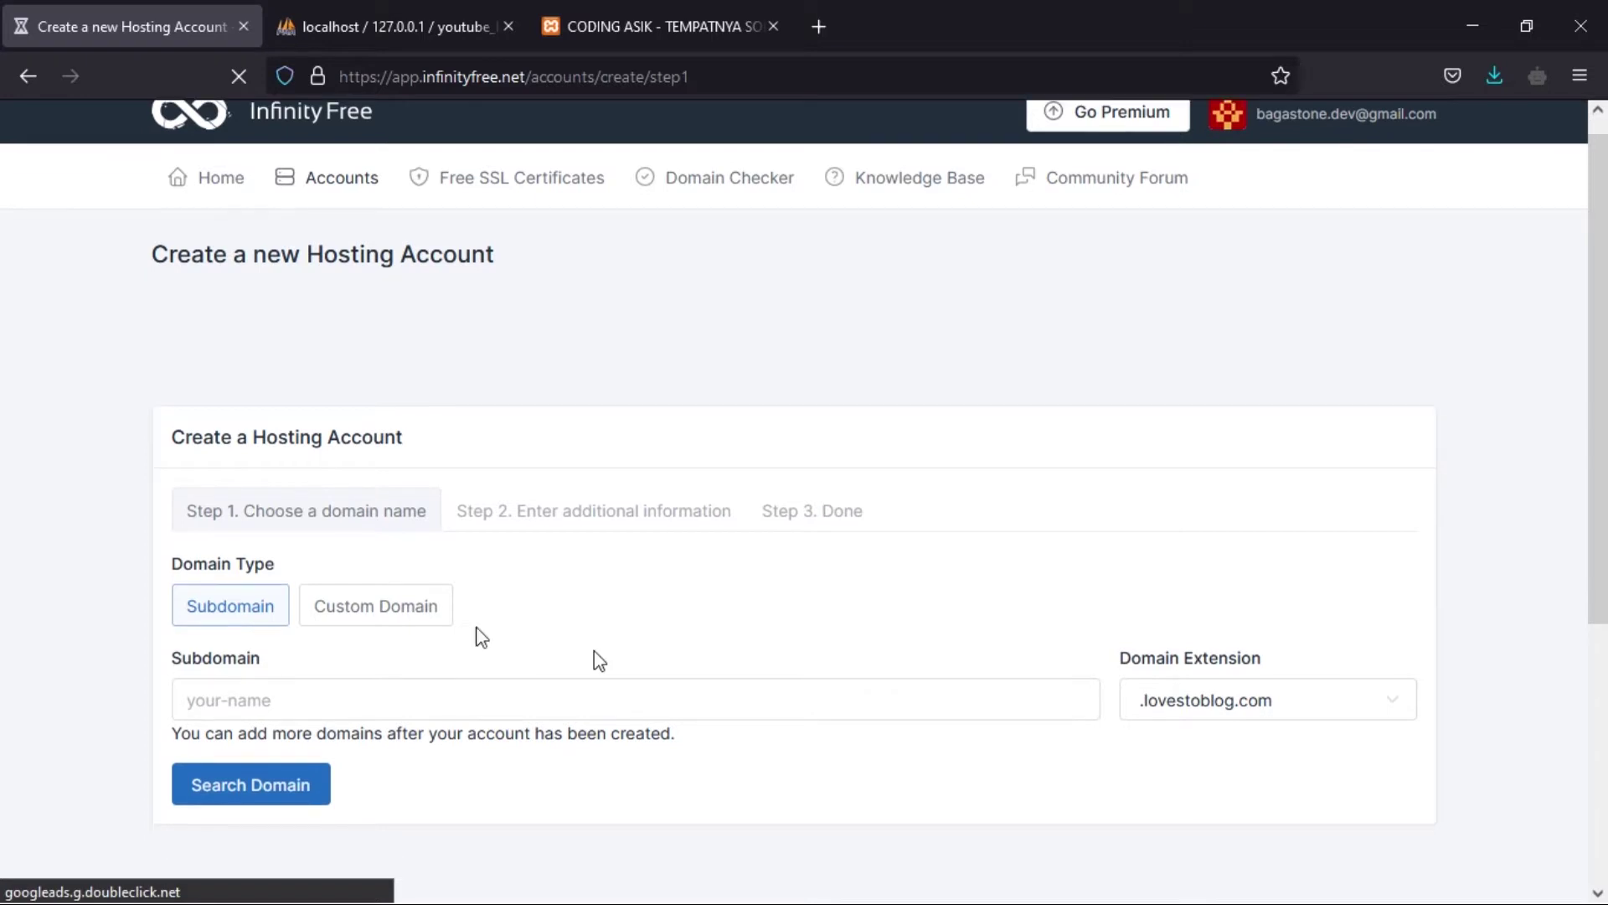
pyautogui.click(308, 474)
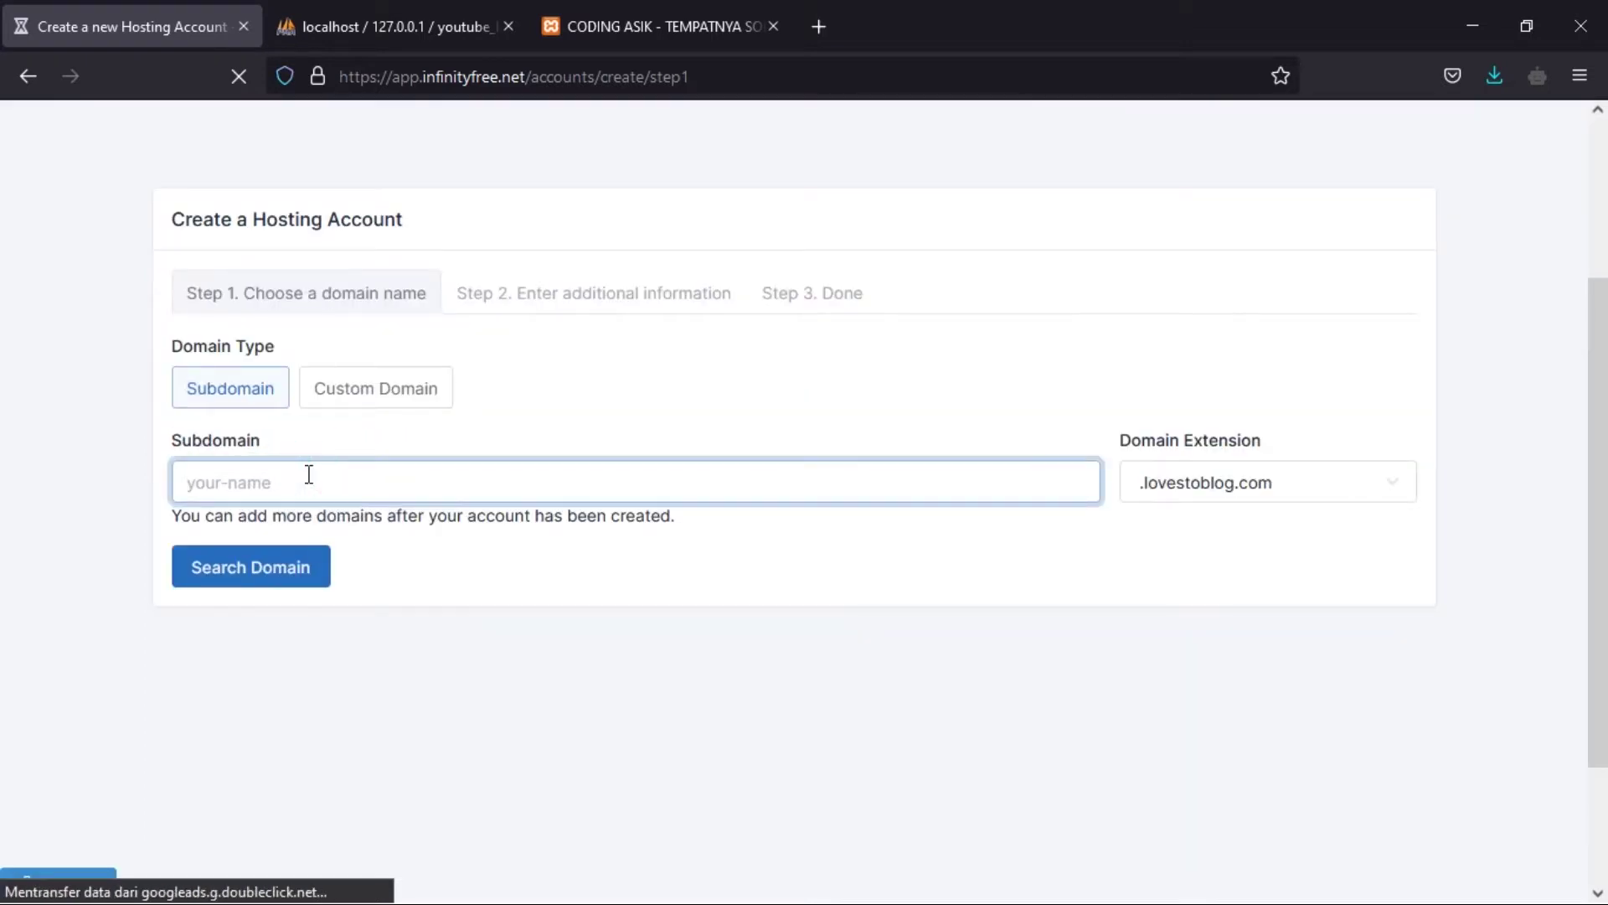
pyautogui.write('laporan')
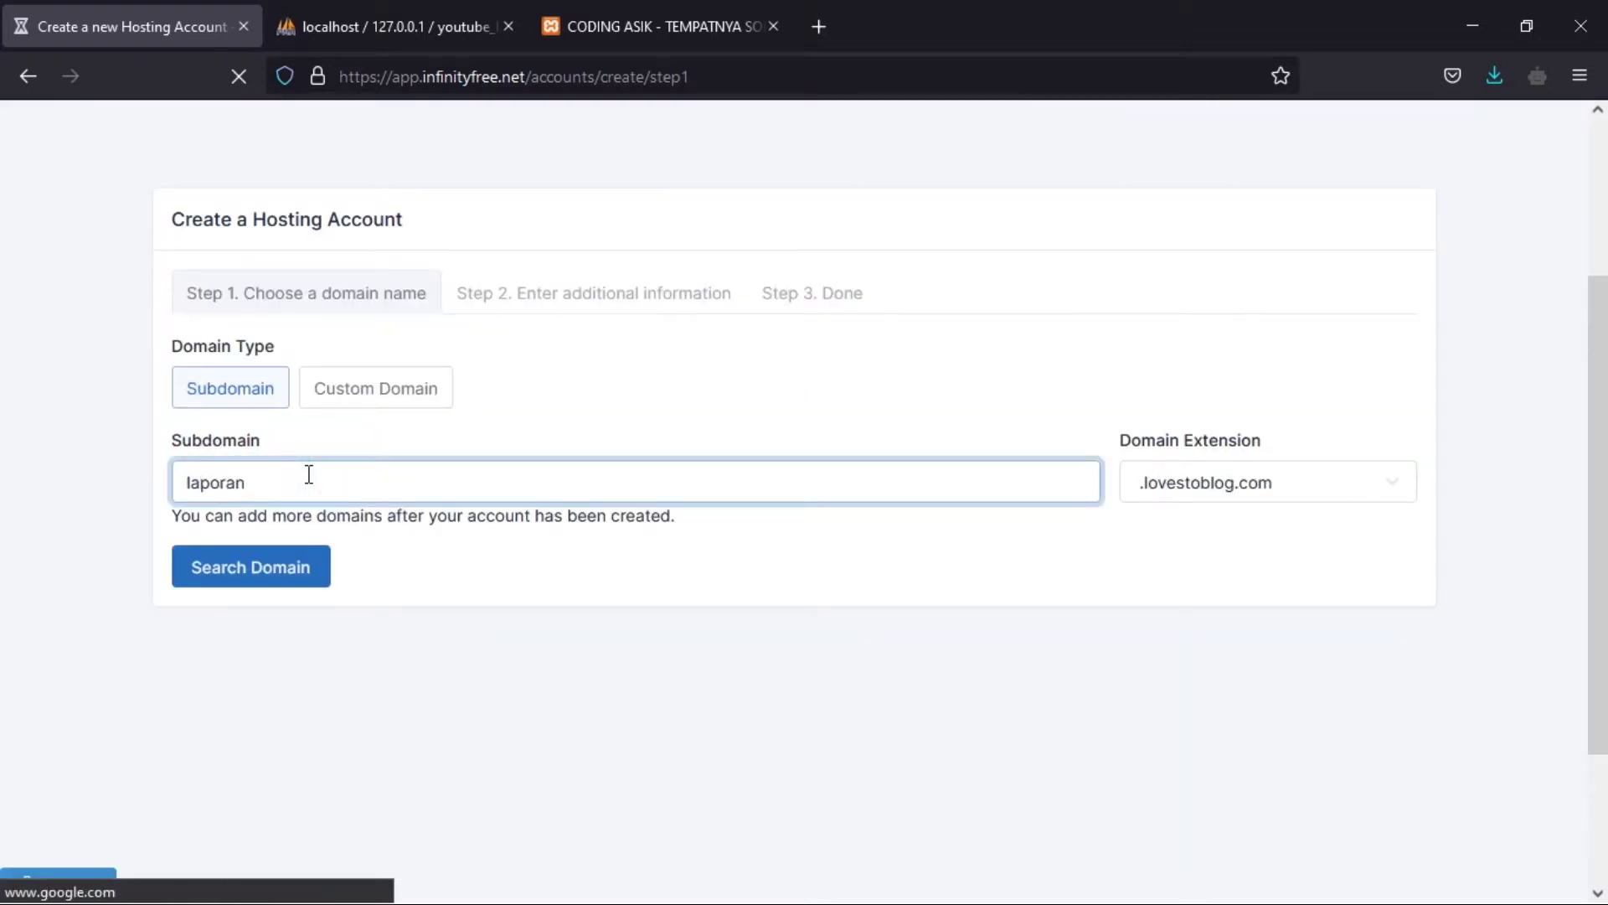
pyautogui.write('-codingasik')
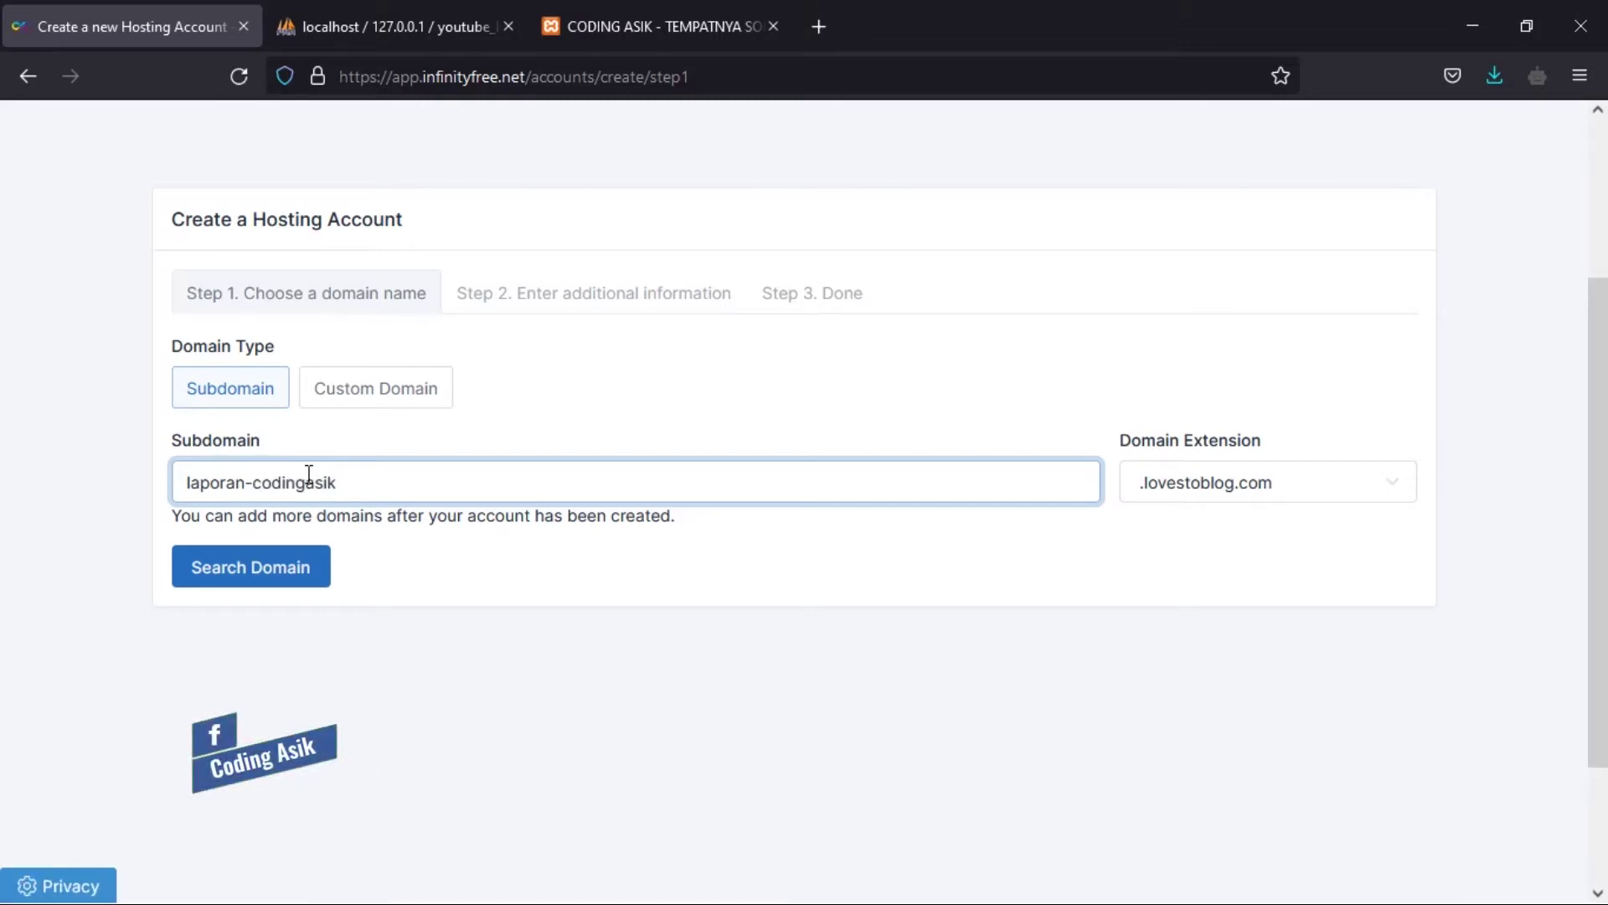
pyautogui.click(1264, 500)
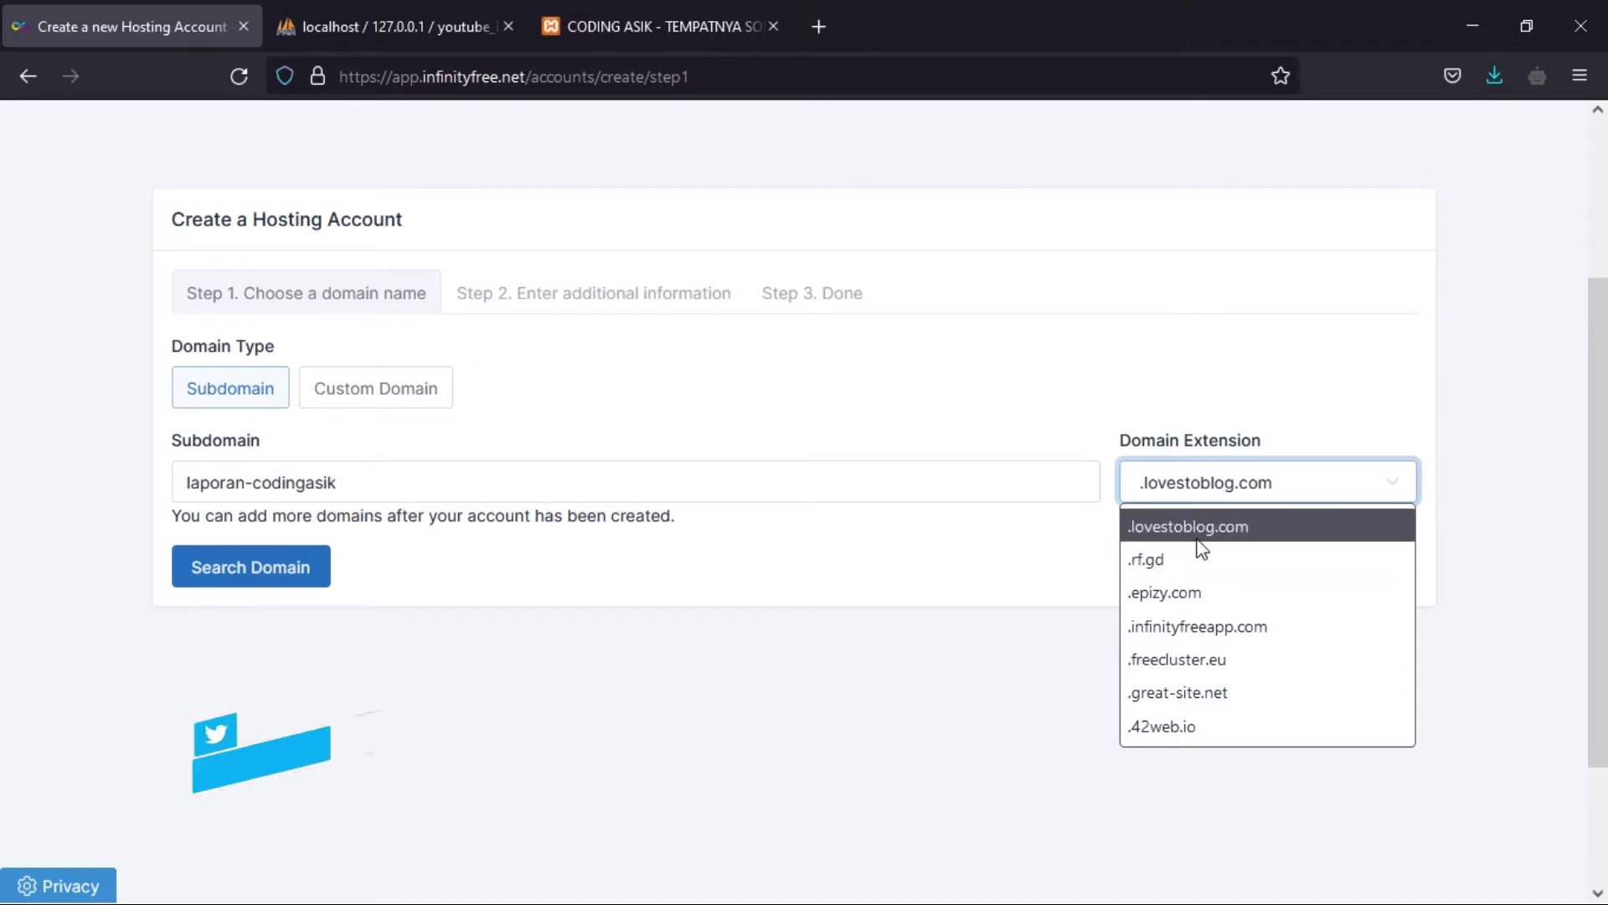
pyautogui.click(1225, 594)
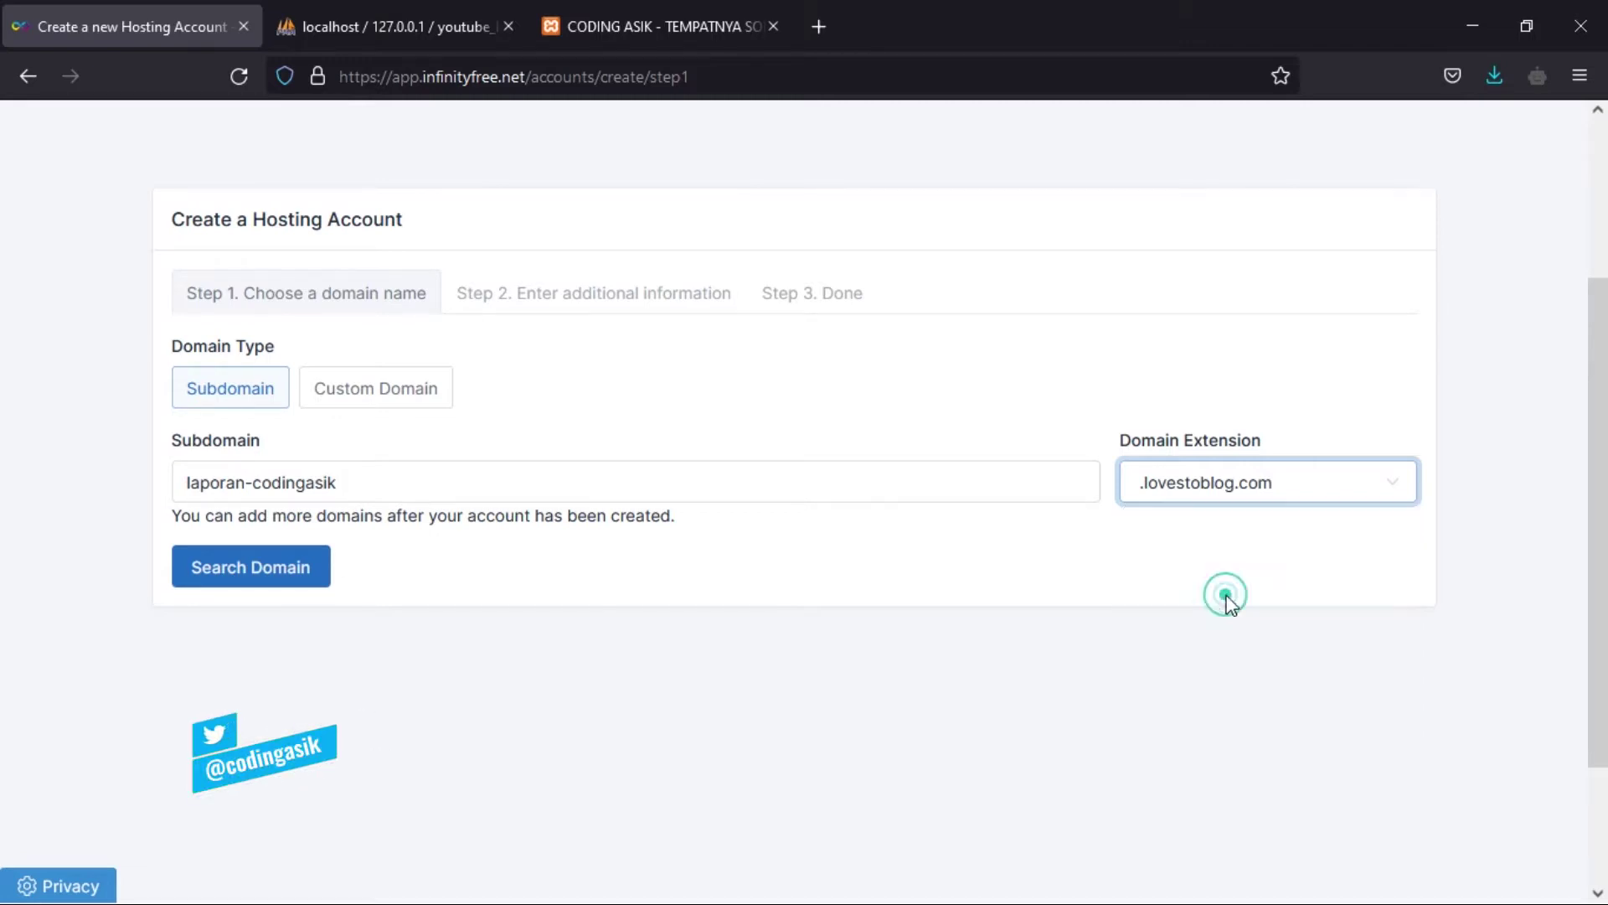
pyautogui.click(295, 581)
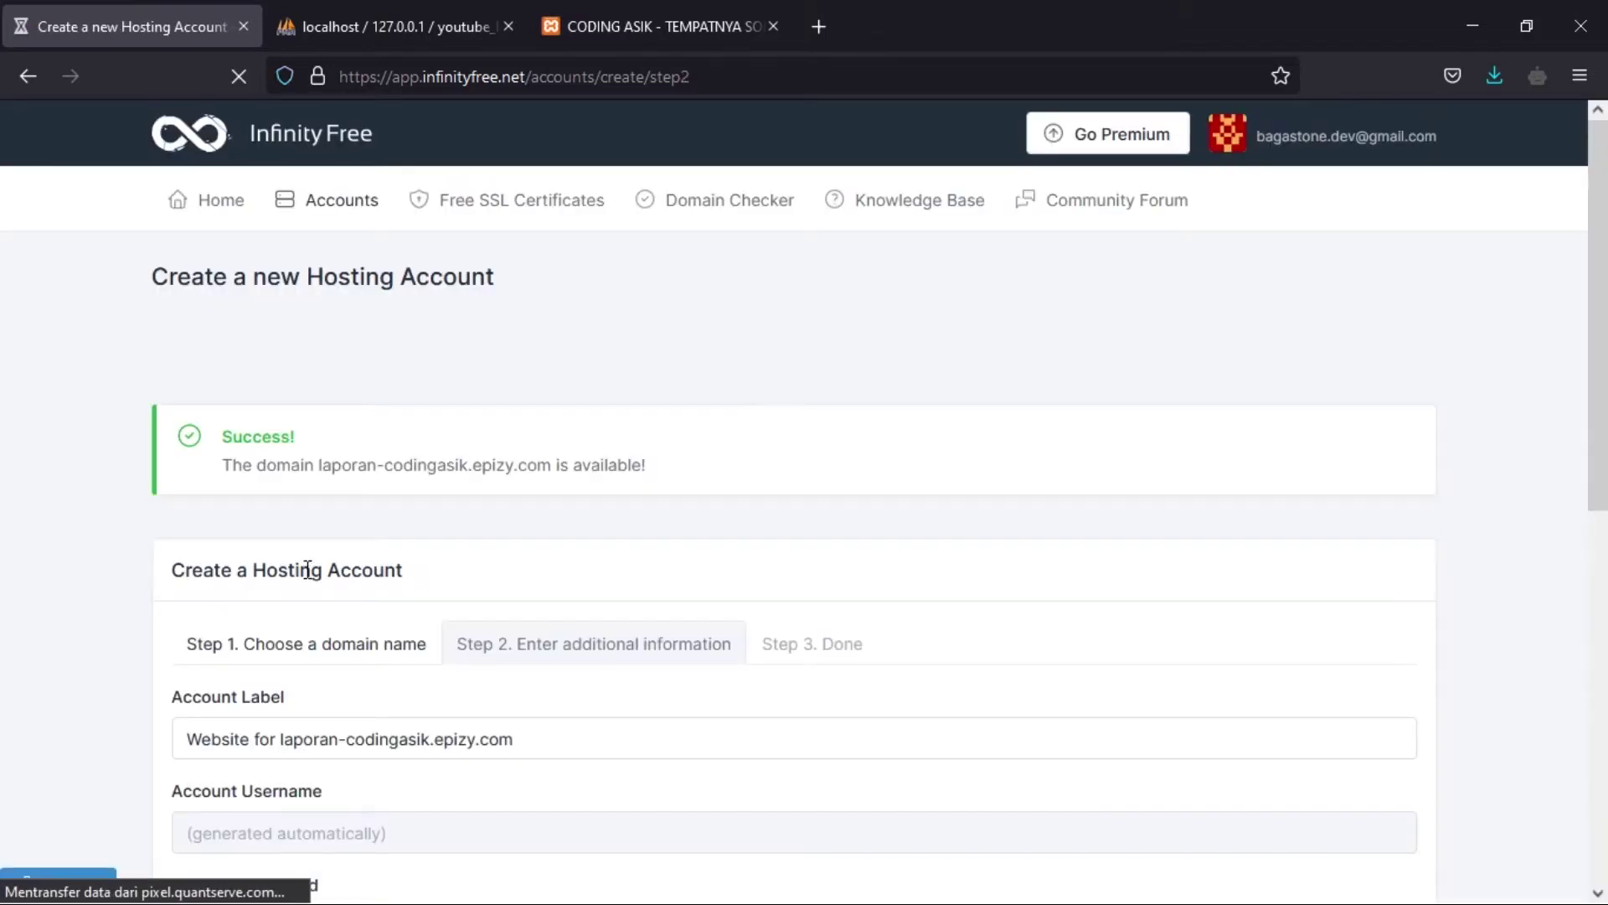
# - Paste the account password, solve the reCAPTCHA, and create the hosting account
pyautogui.scroll(-4, 360, 457)
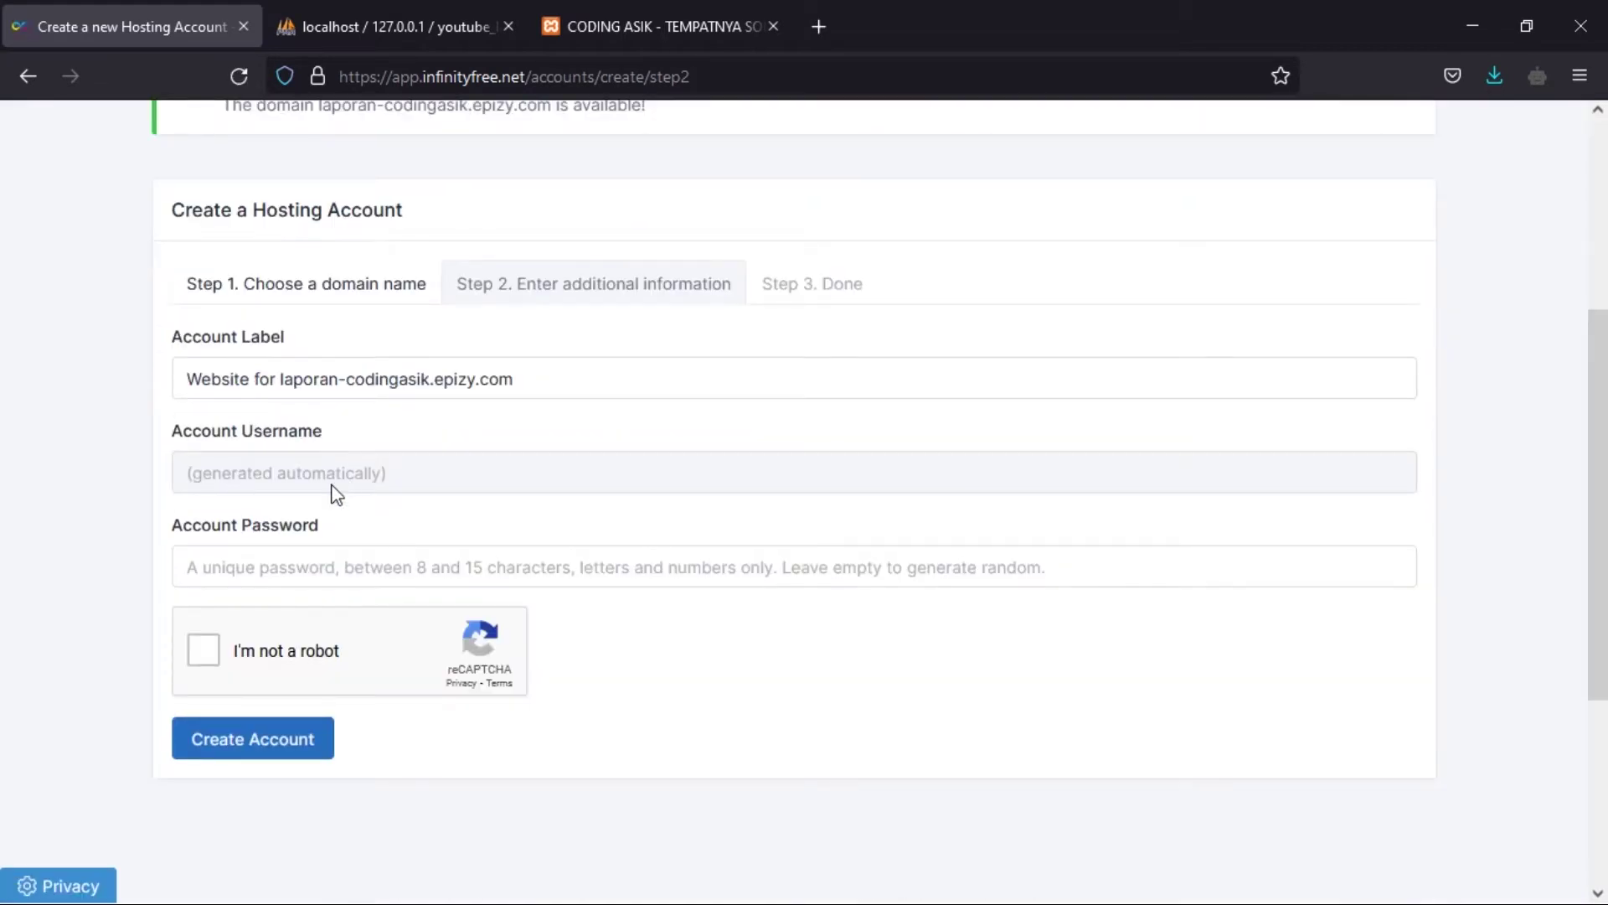
pyautogui.click(286, 563)
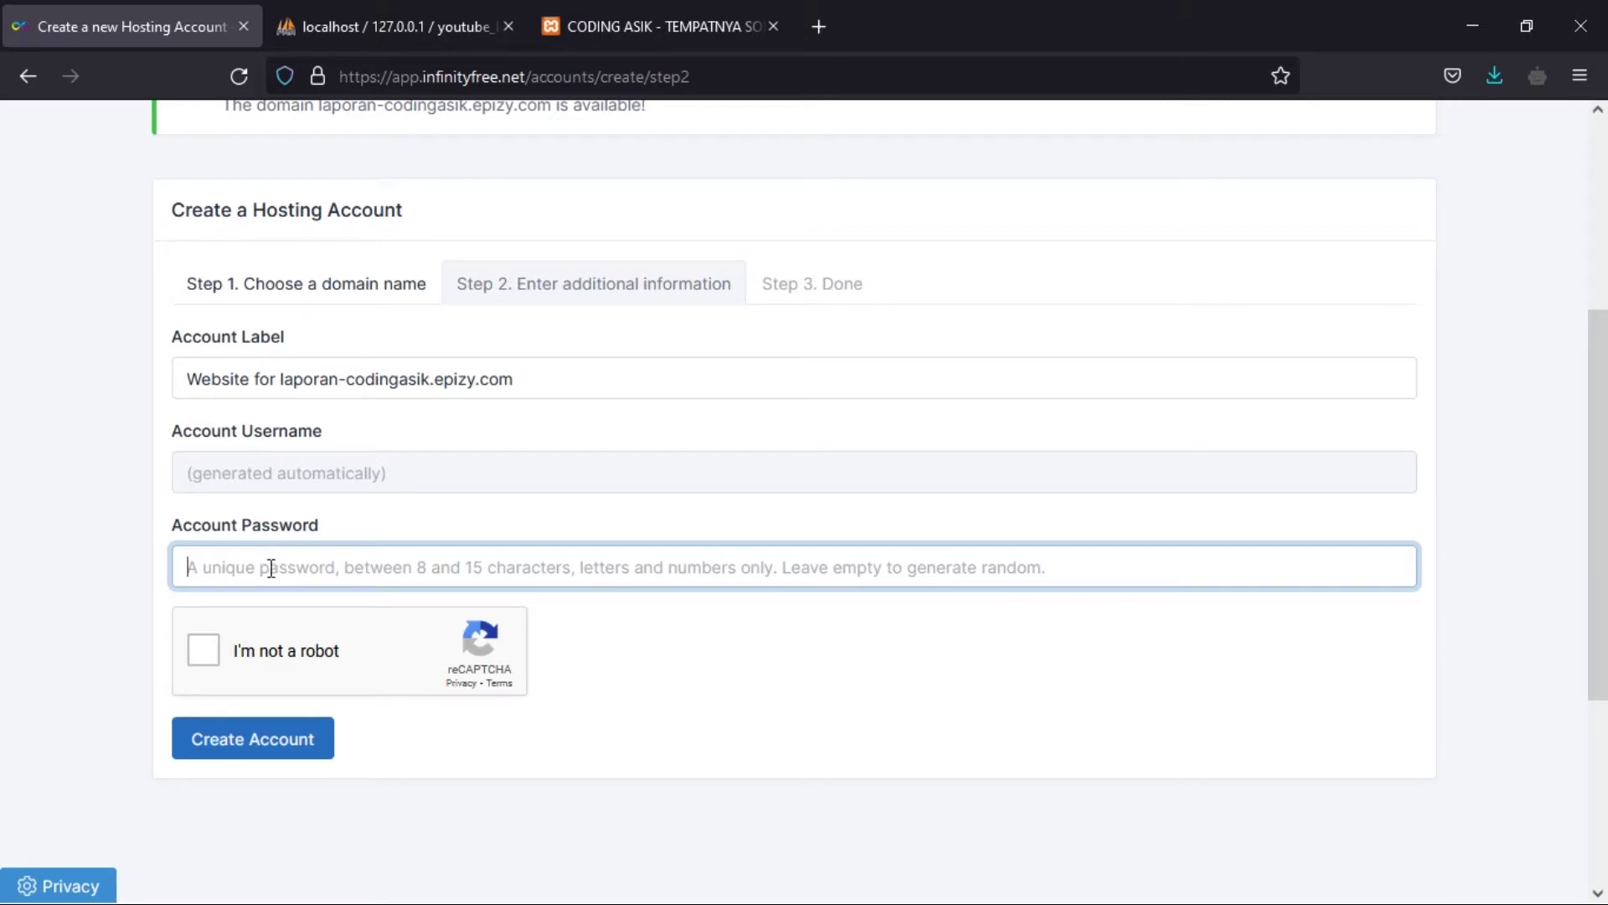
pyautogui.hotkey('ctrl', 'v')
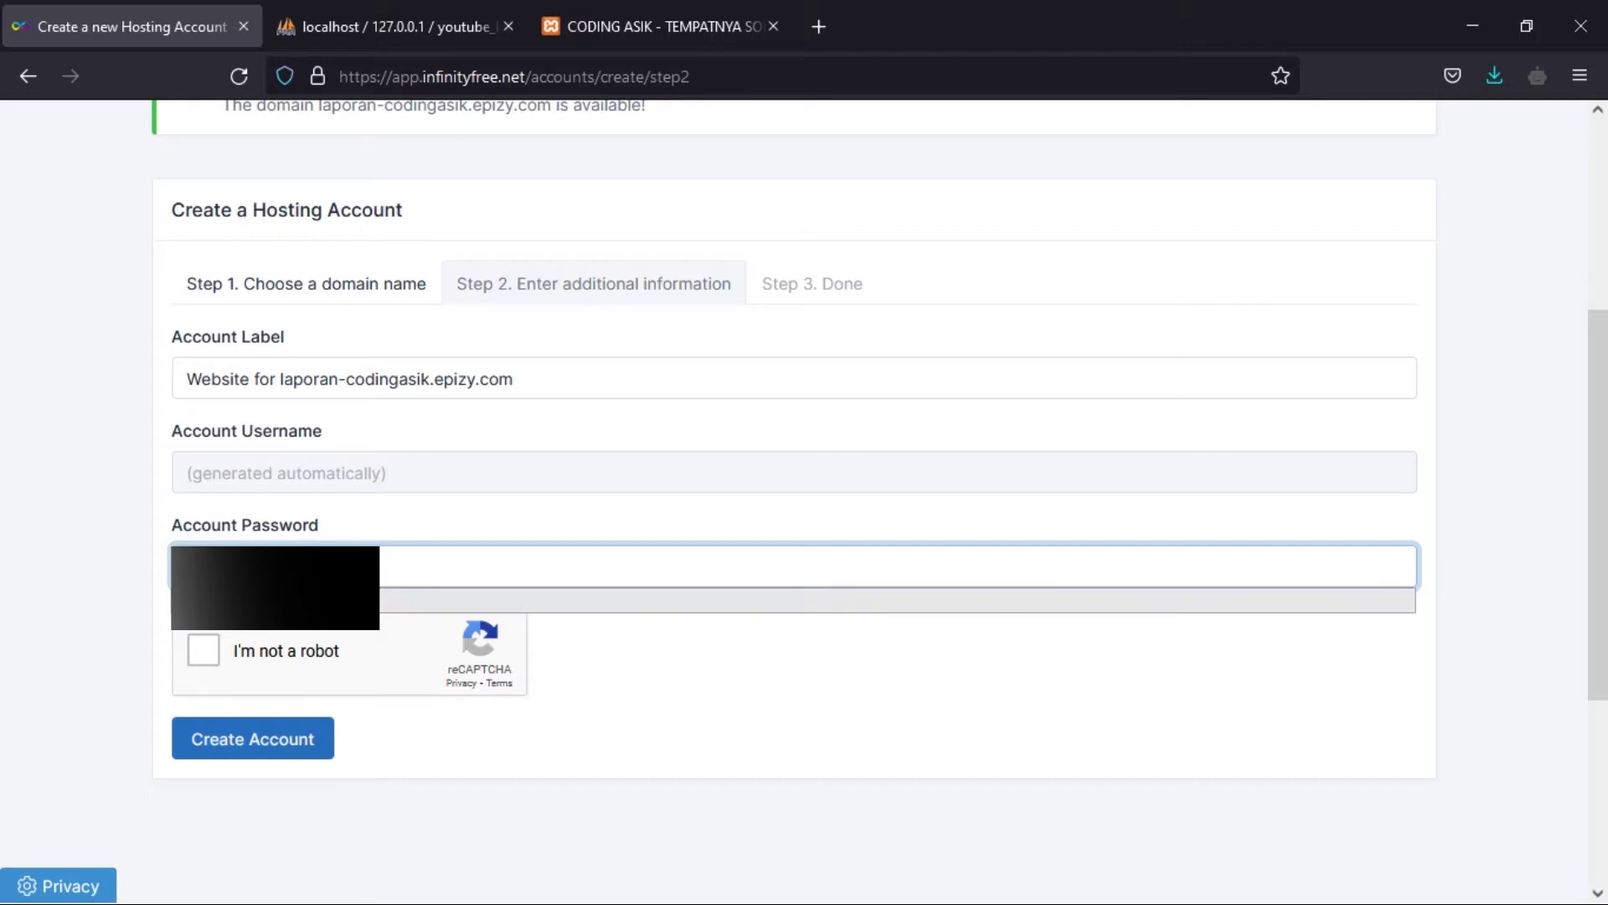
pyautogui.click(205, 653)
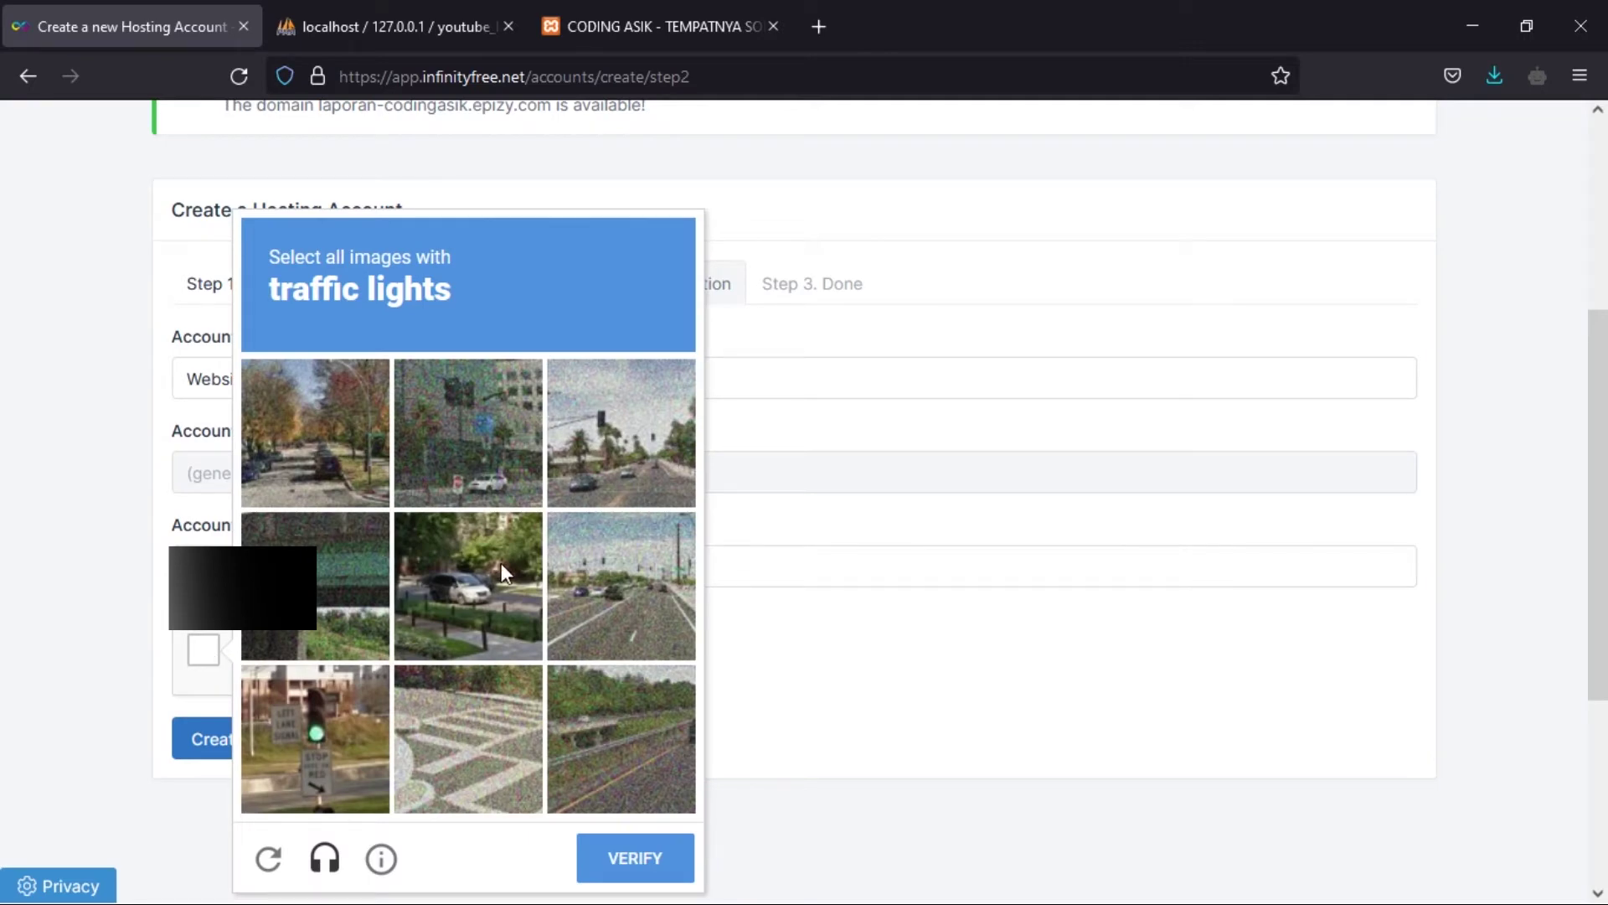
pyautogui.click(325, 737)
pyautogui.click(465, 432)
pyautogui.click(621, 432)
pyautogui.click(628, 867)
pyautogui.click(216, 746)
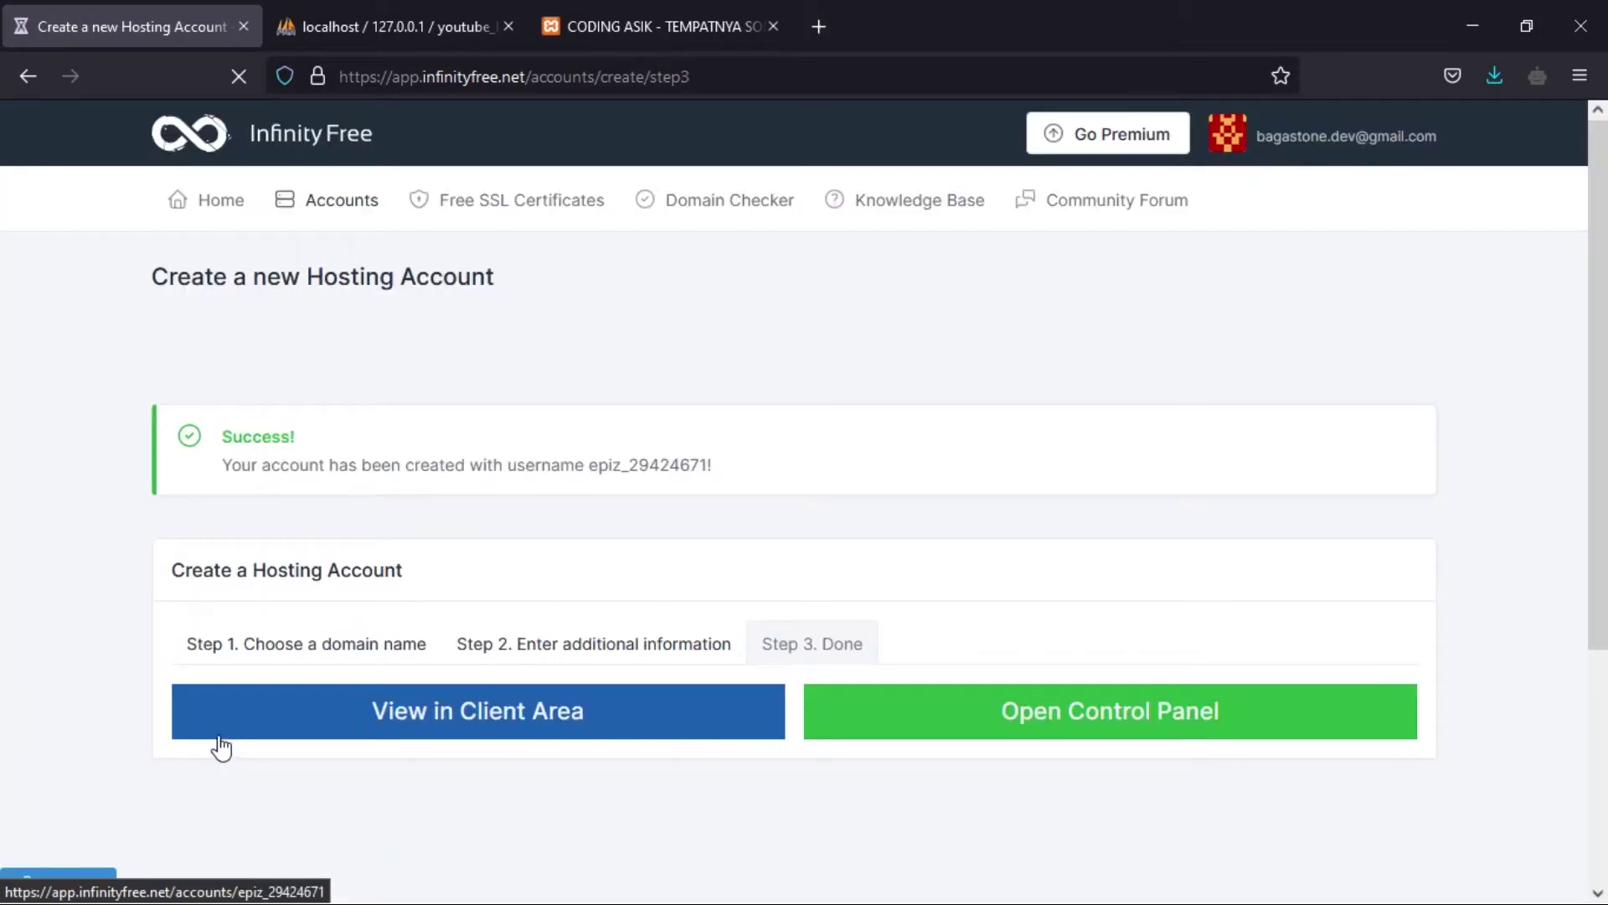
# - Open the account's control panel in a new tab and view the account in the client area
pyautogui.scroll(-4, 725, 592)
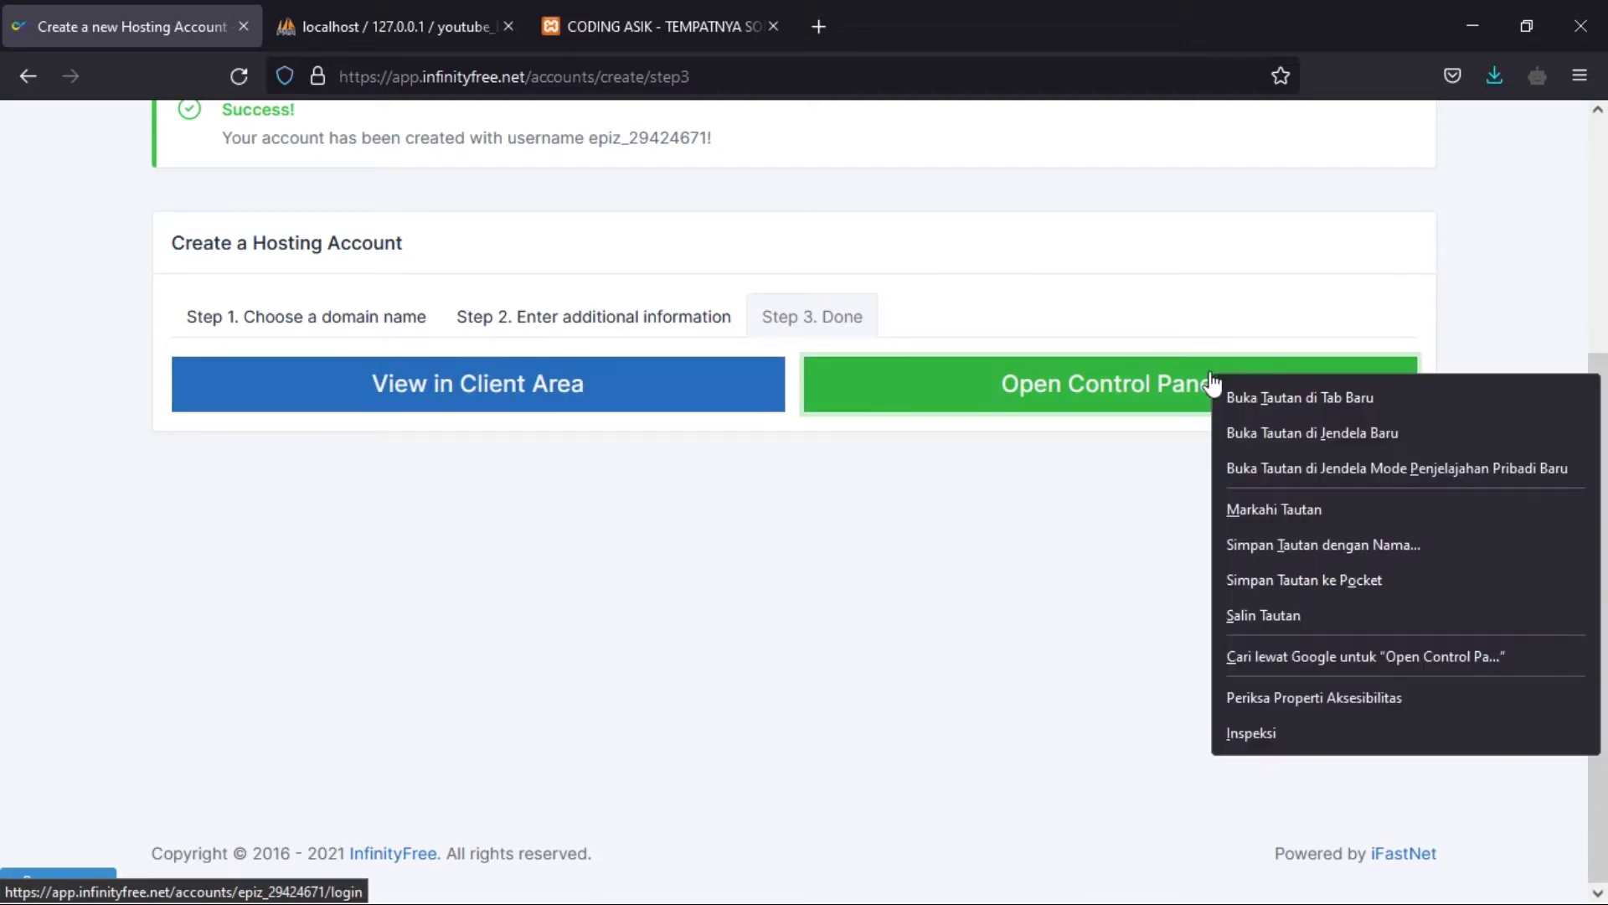
pyautogui.rightClick(1212, 384)
pyautogui.click(1265, 399)
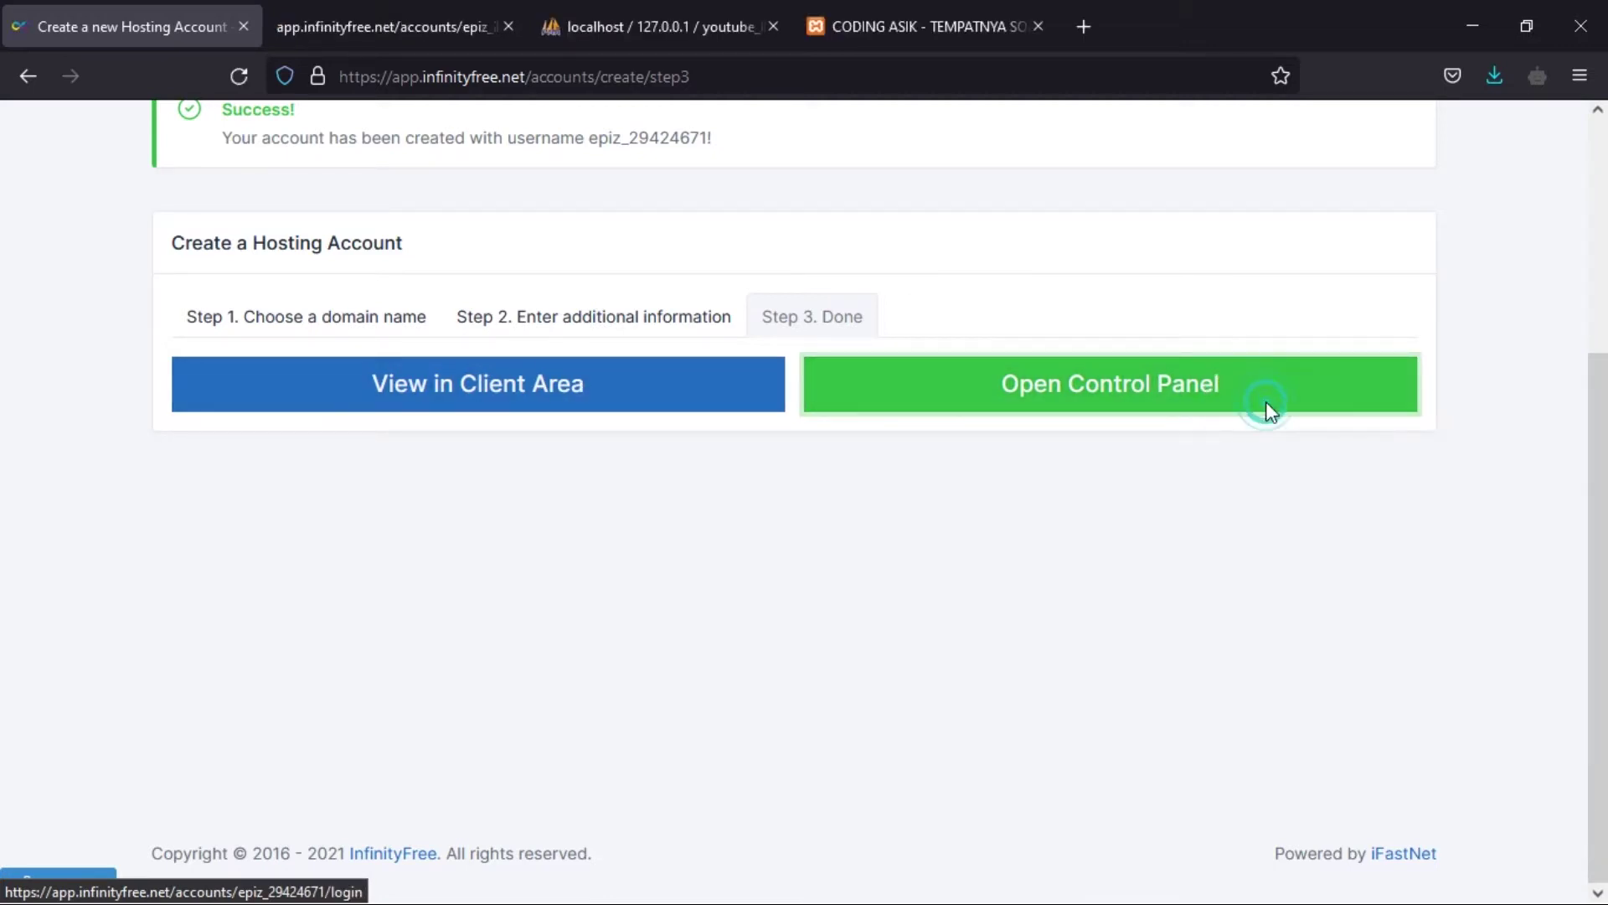
pyautogui.click(539, 415)
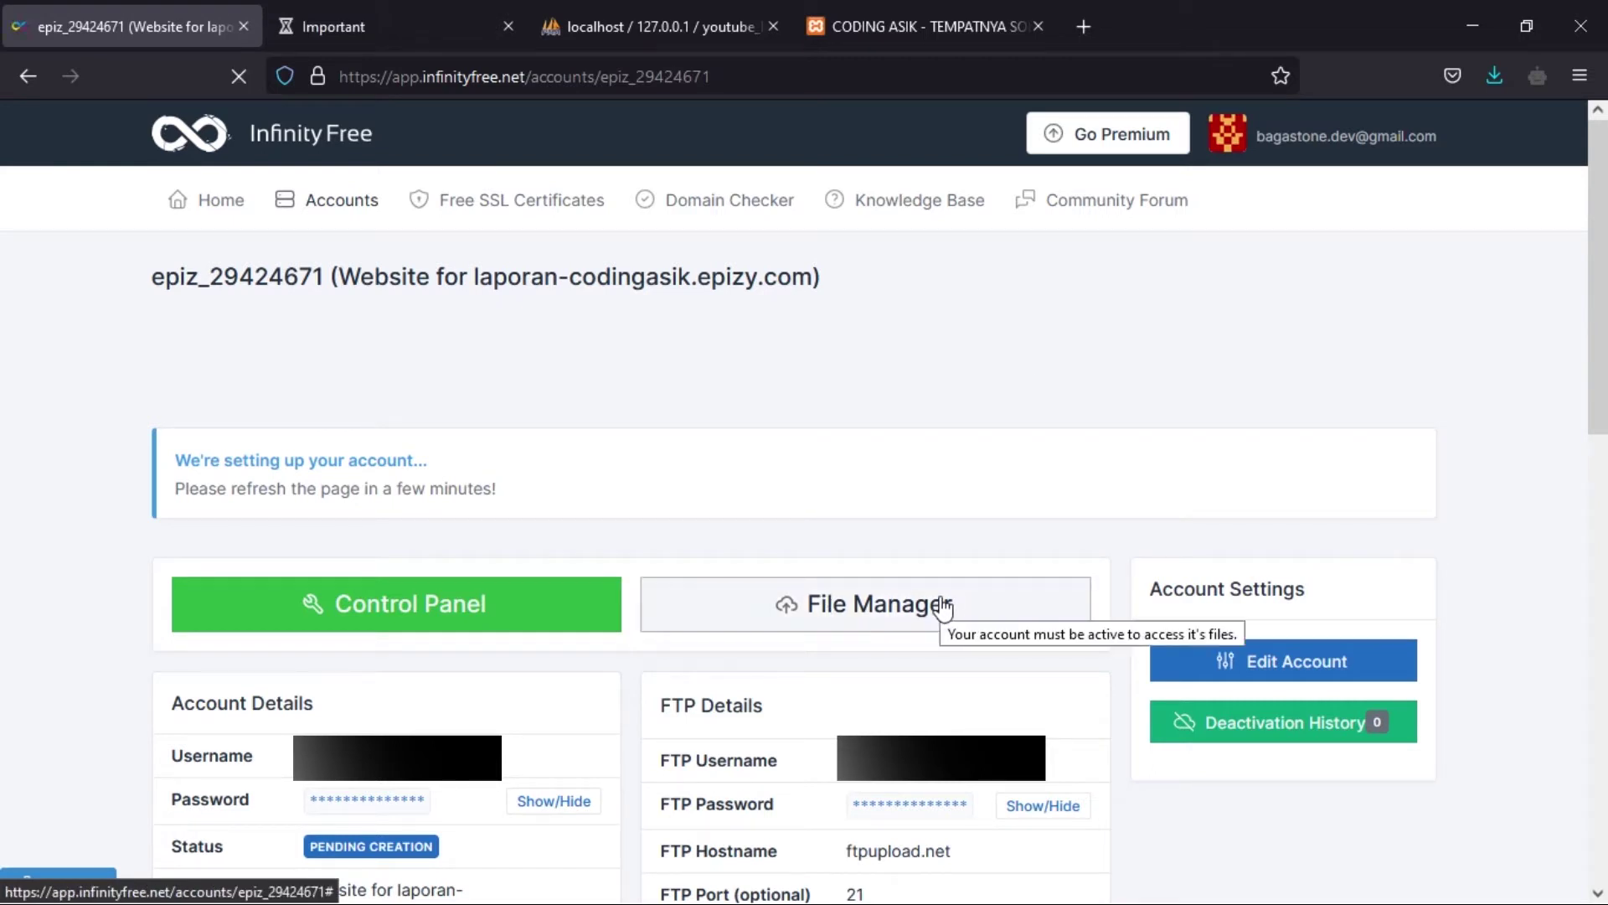
pyautogui.click(895, 617)
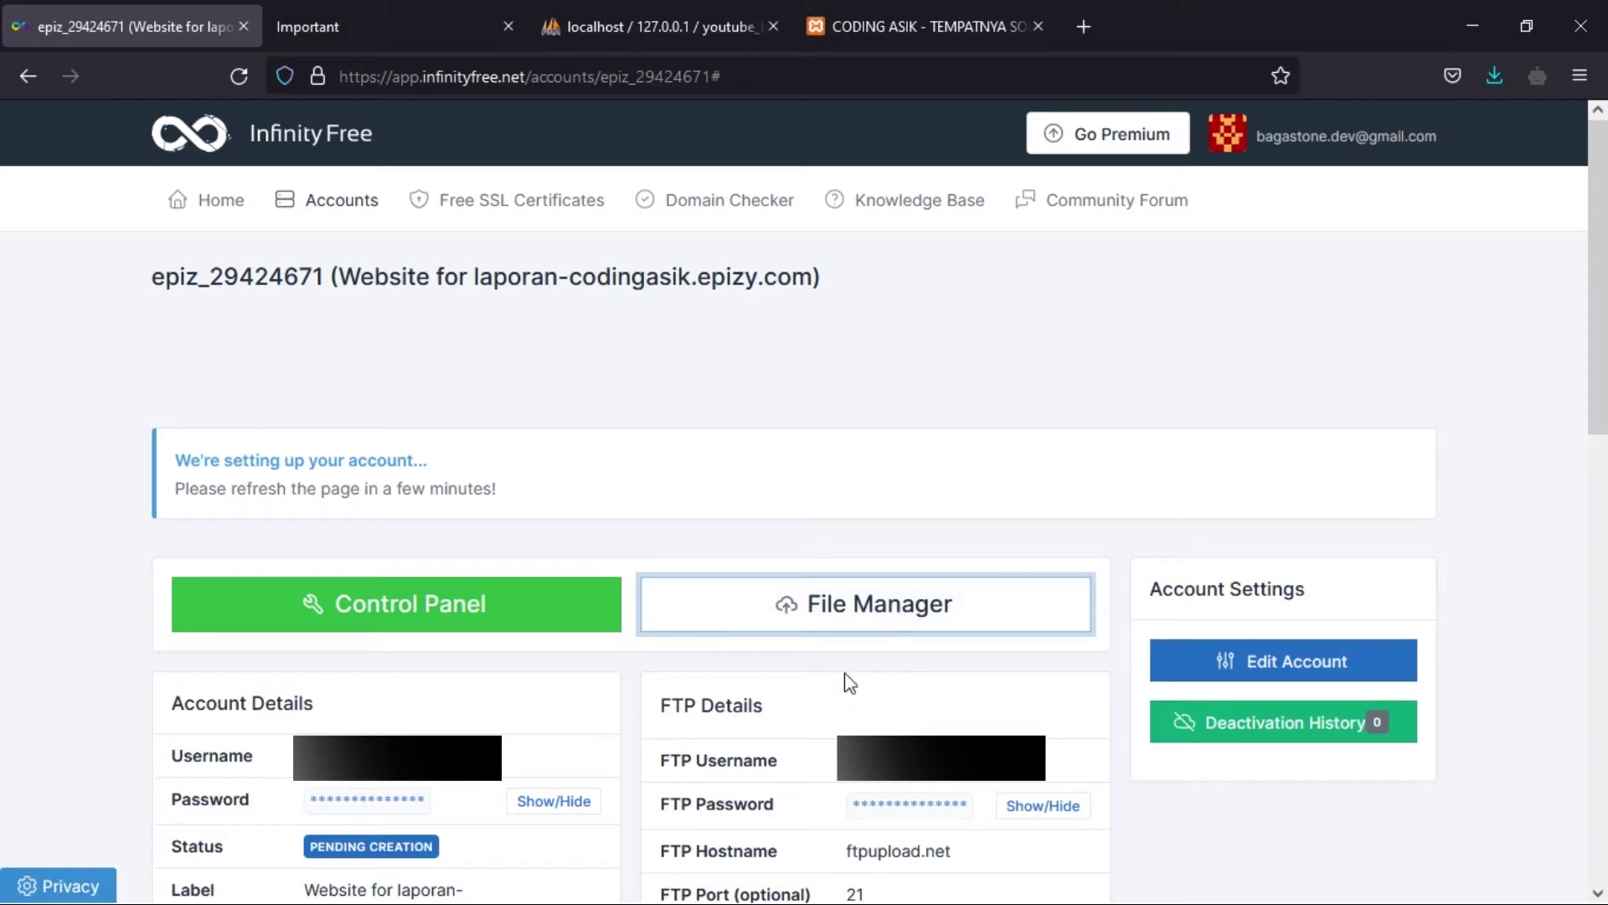
pyautogui.click(862, 617)
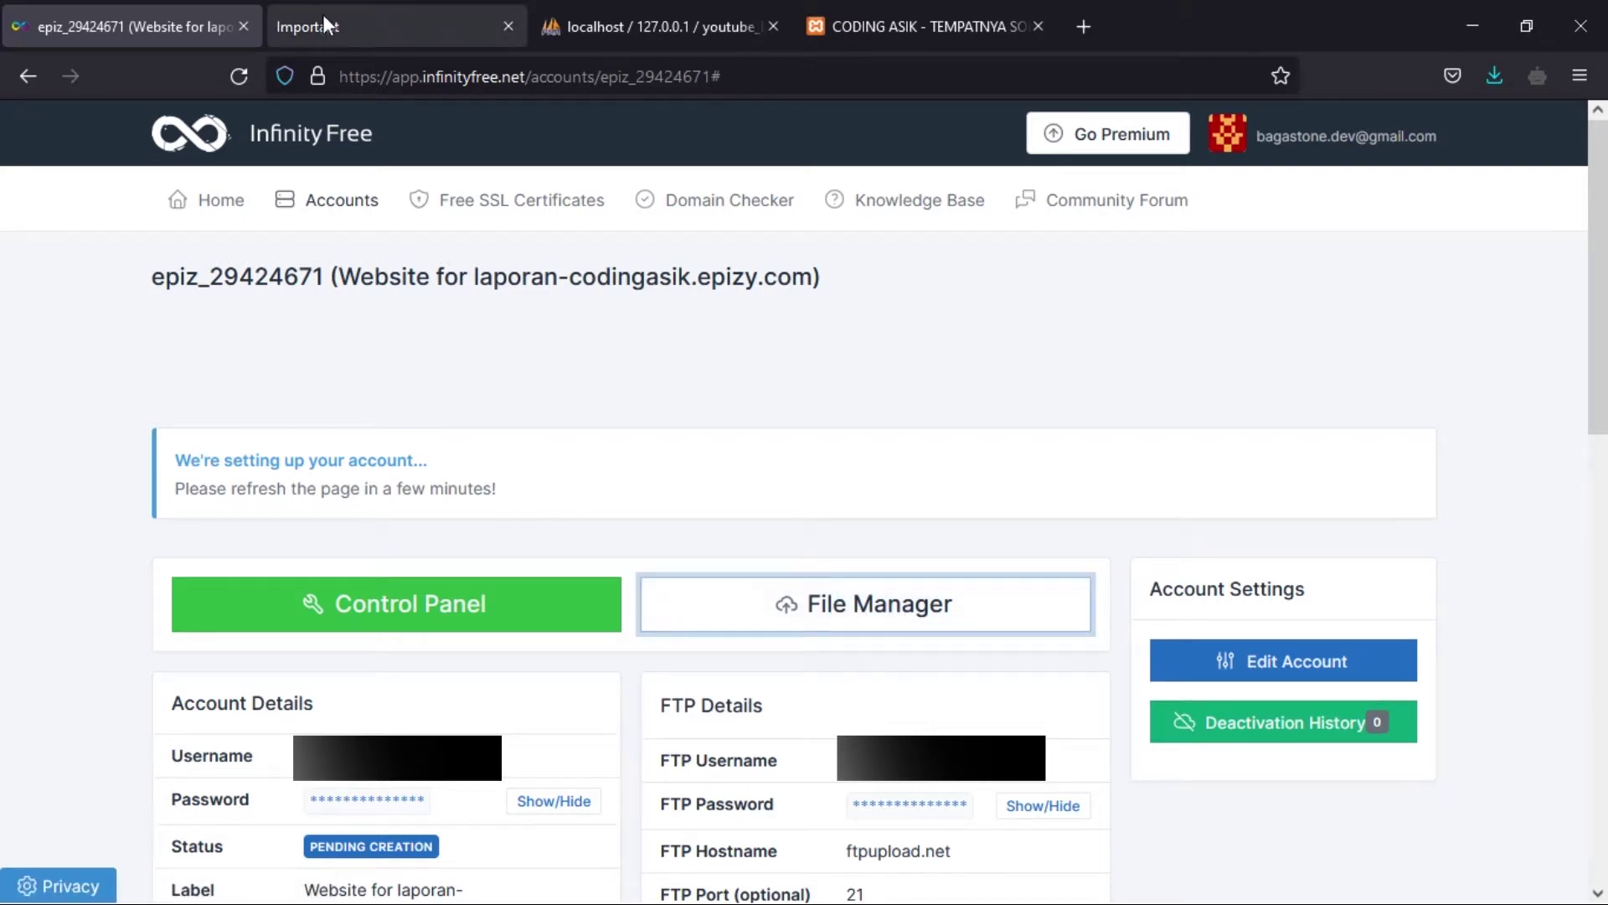
# - In the control panel, approve receiving service emails
pyautogui.click(324, 14)
pyautogui.scroll(-1, 1071, 580)
pyautogui.scroll(-1, 1071, 581)
pyautogui.click(893, 745)
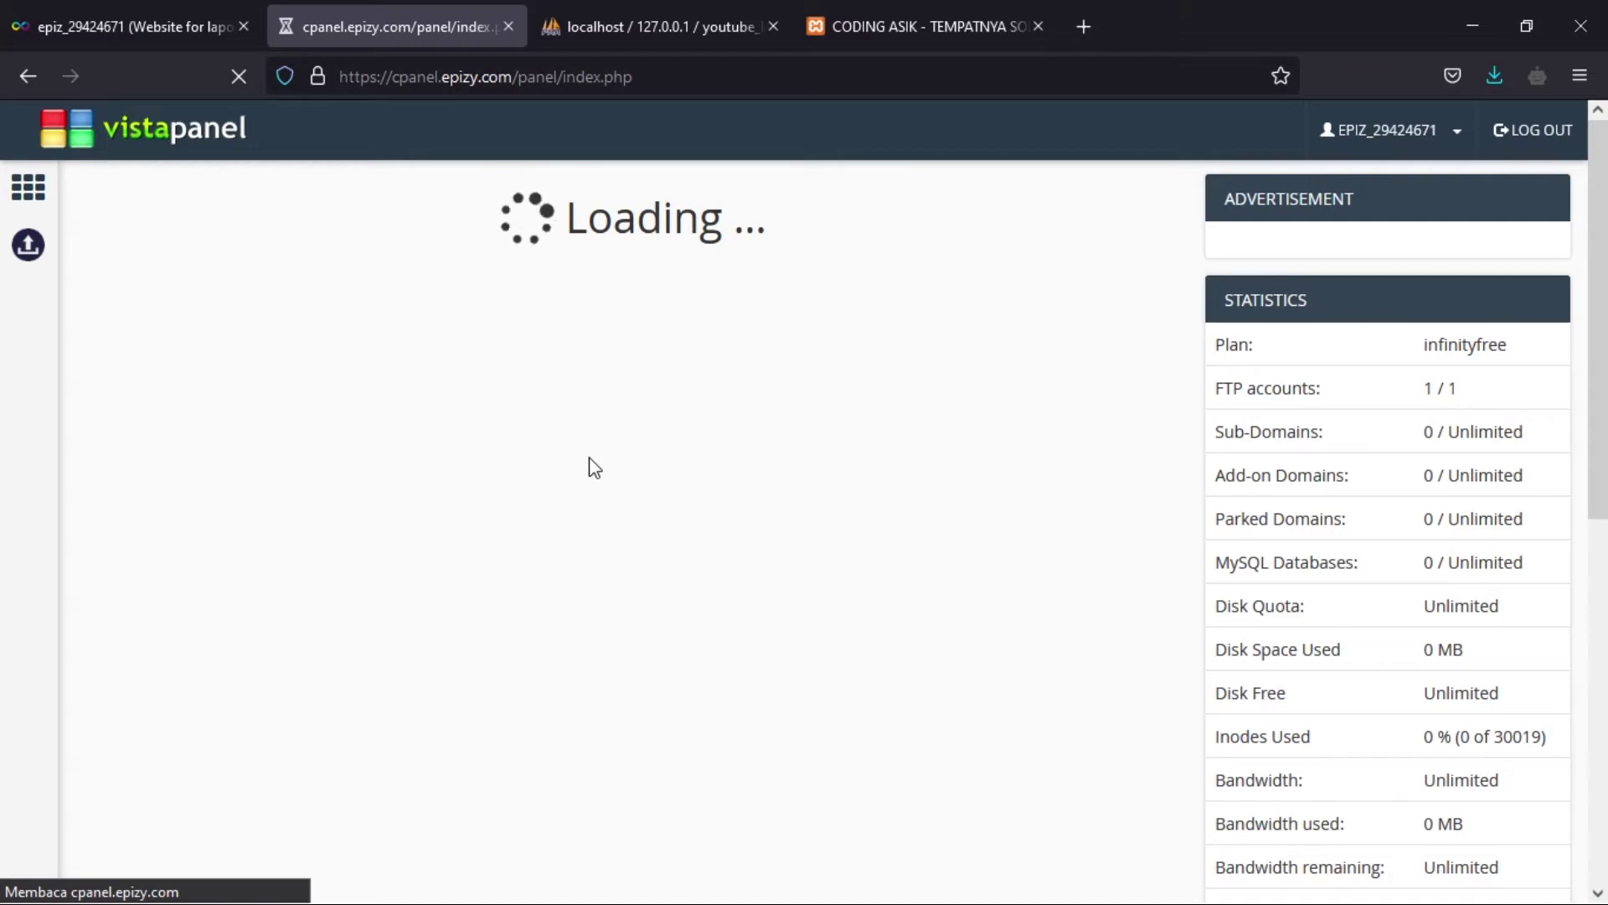
# - Launch the Online File Manager from VistaPanel, closing the stray login tab, until htdocs is listed
pyautogui.scroll(-5, 590, 459)
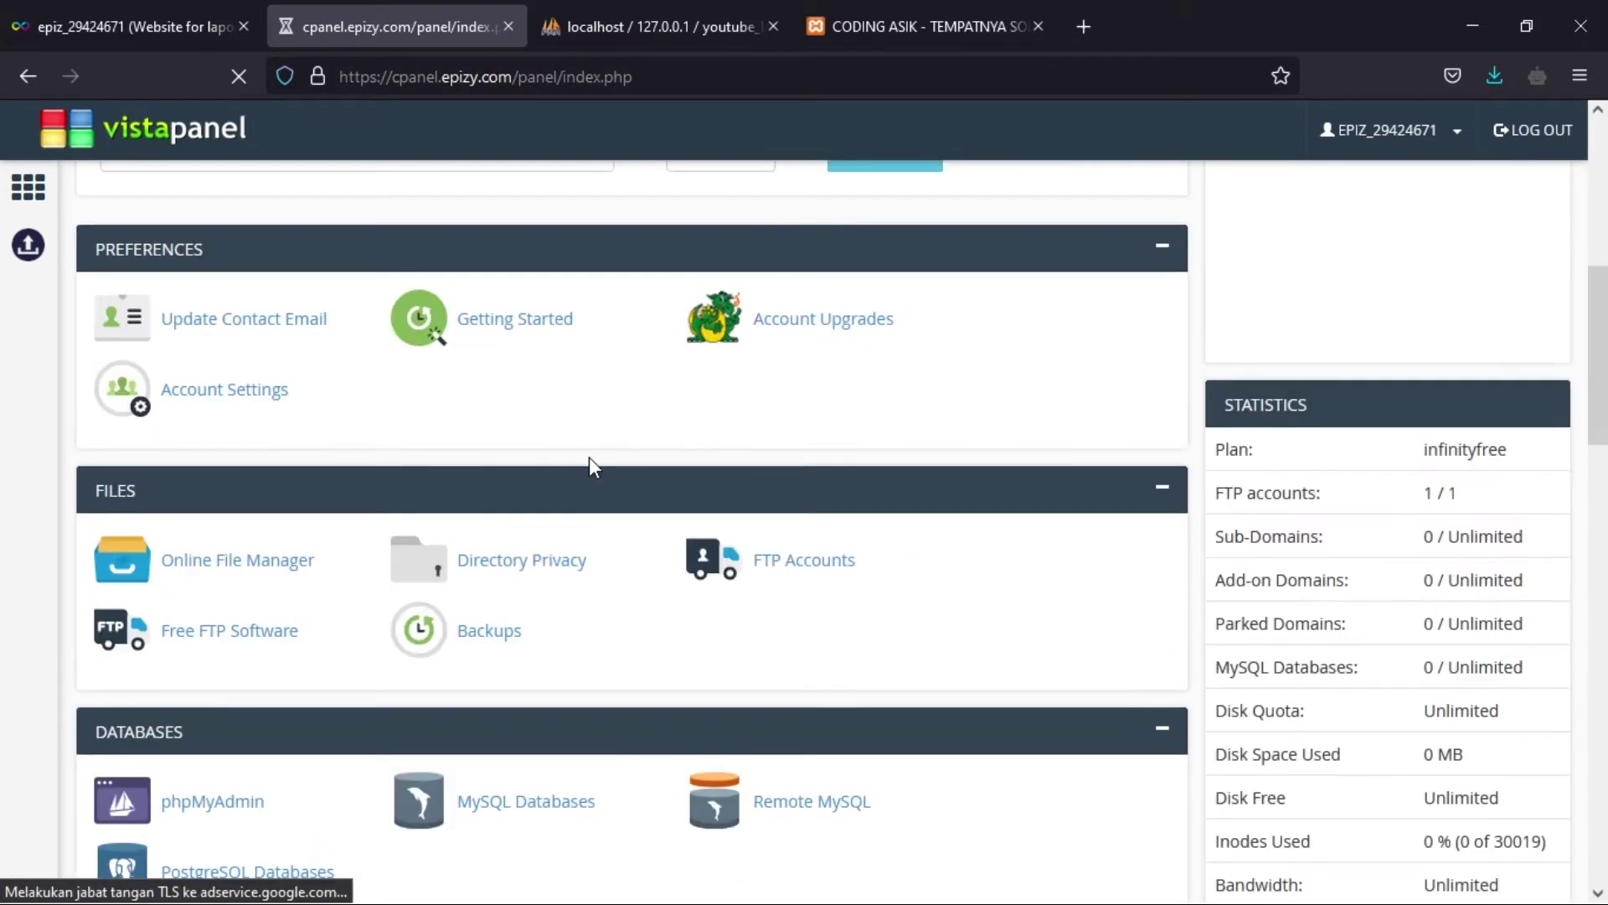
pyautogui.click(218, 578)
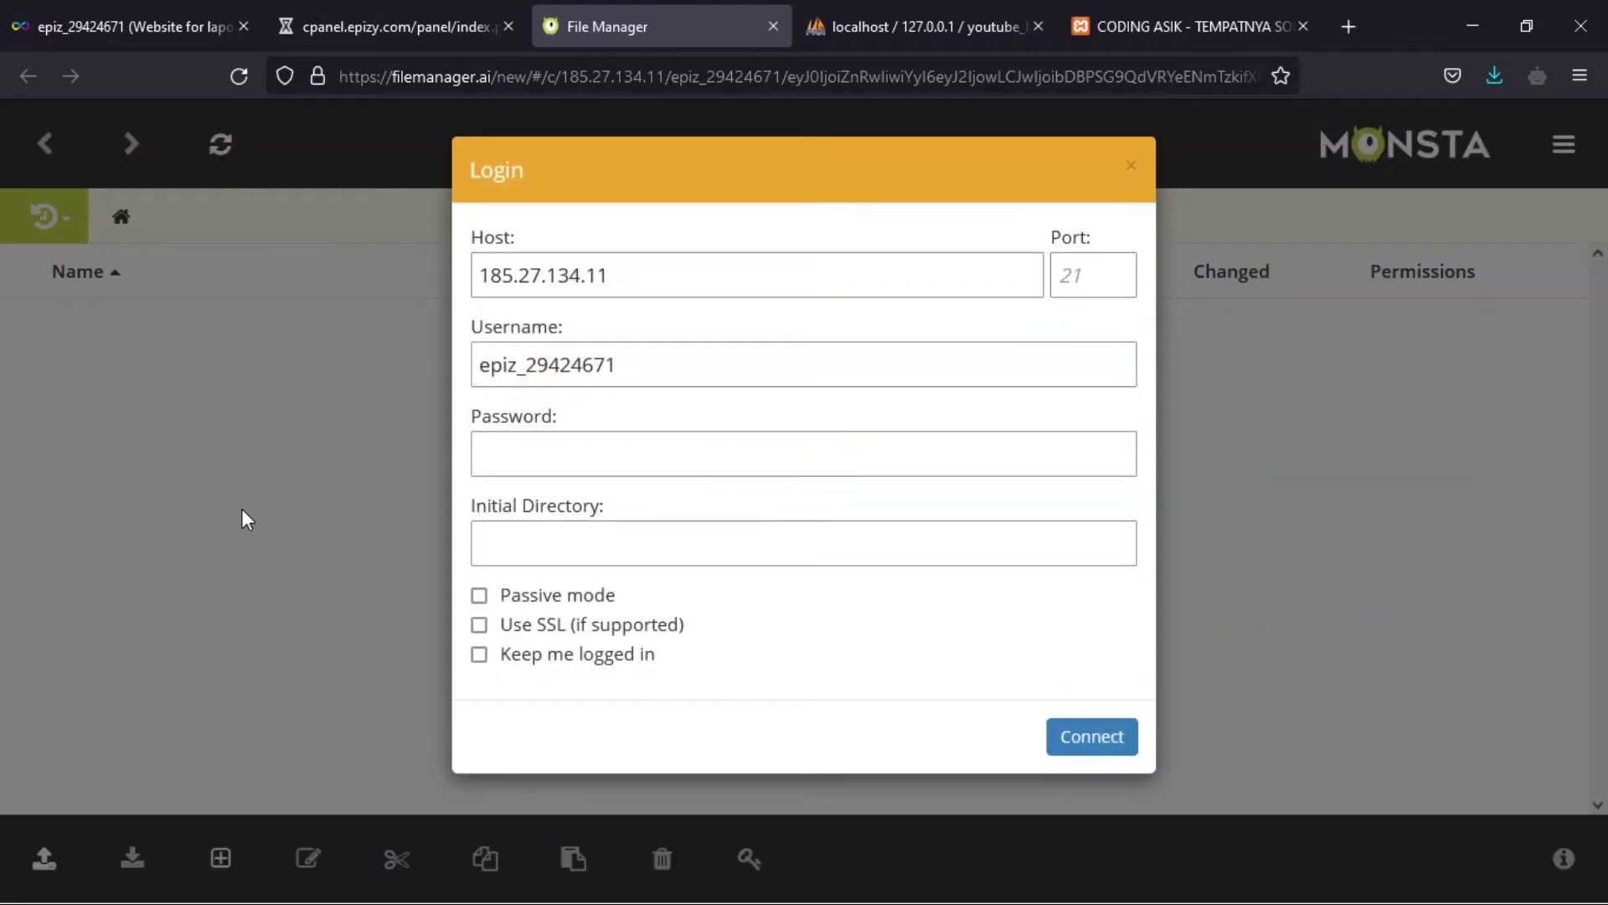
pyautogui.click(353, 21)
pyautogui.click(255, 561)
pyautogui.click(771, 30)
pyautogui.click(365, 38)
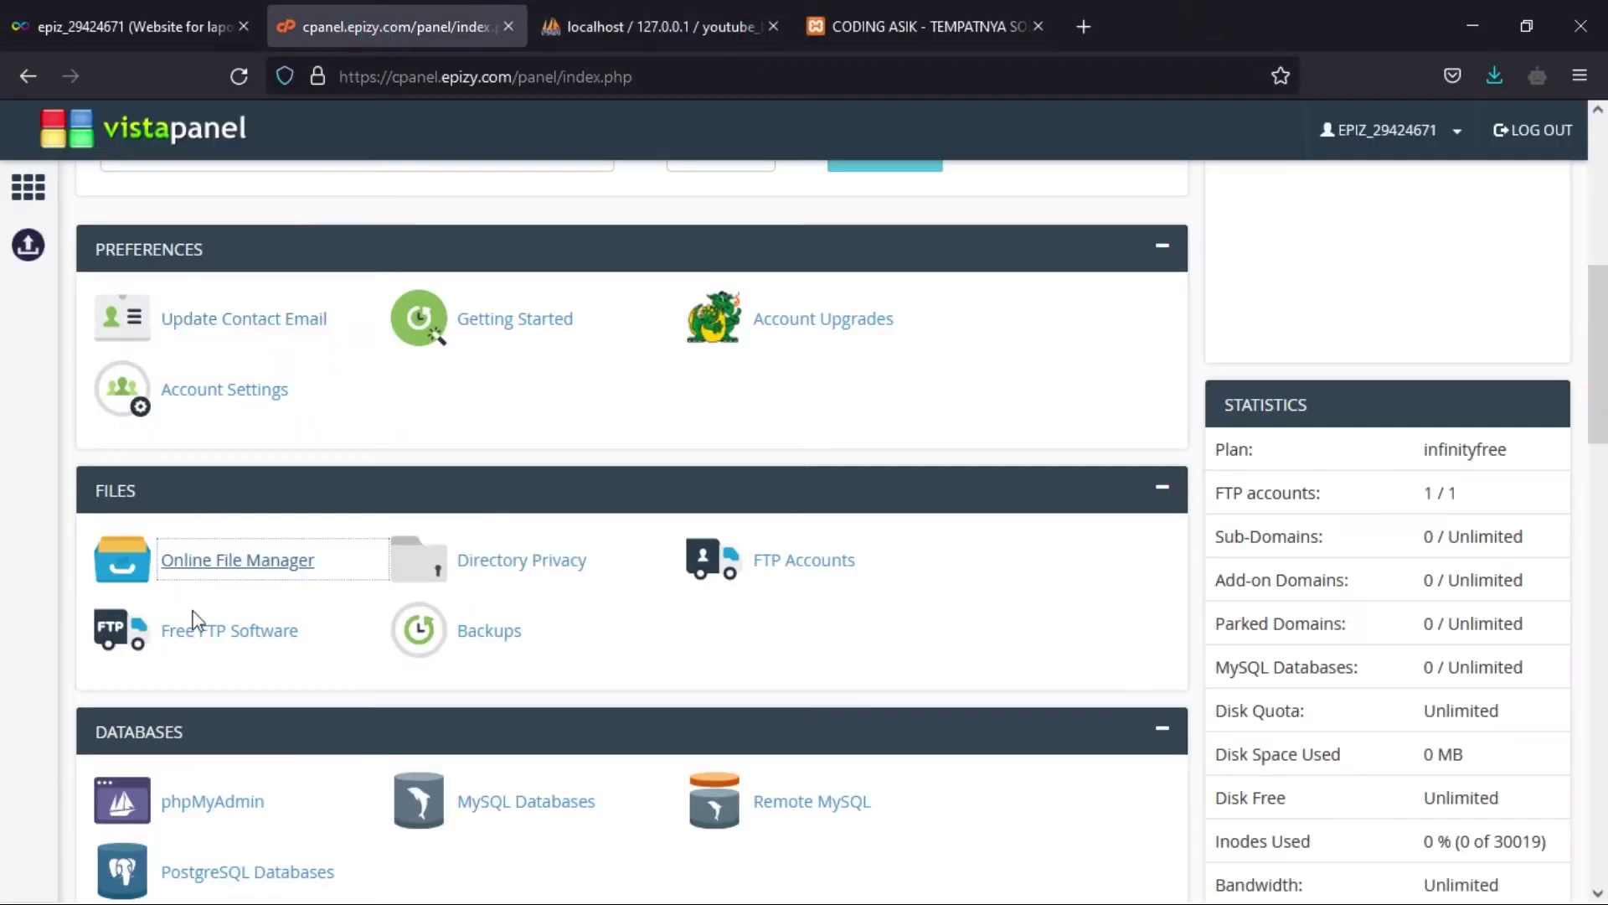
pyautogui.click(224, 561)
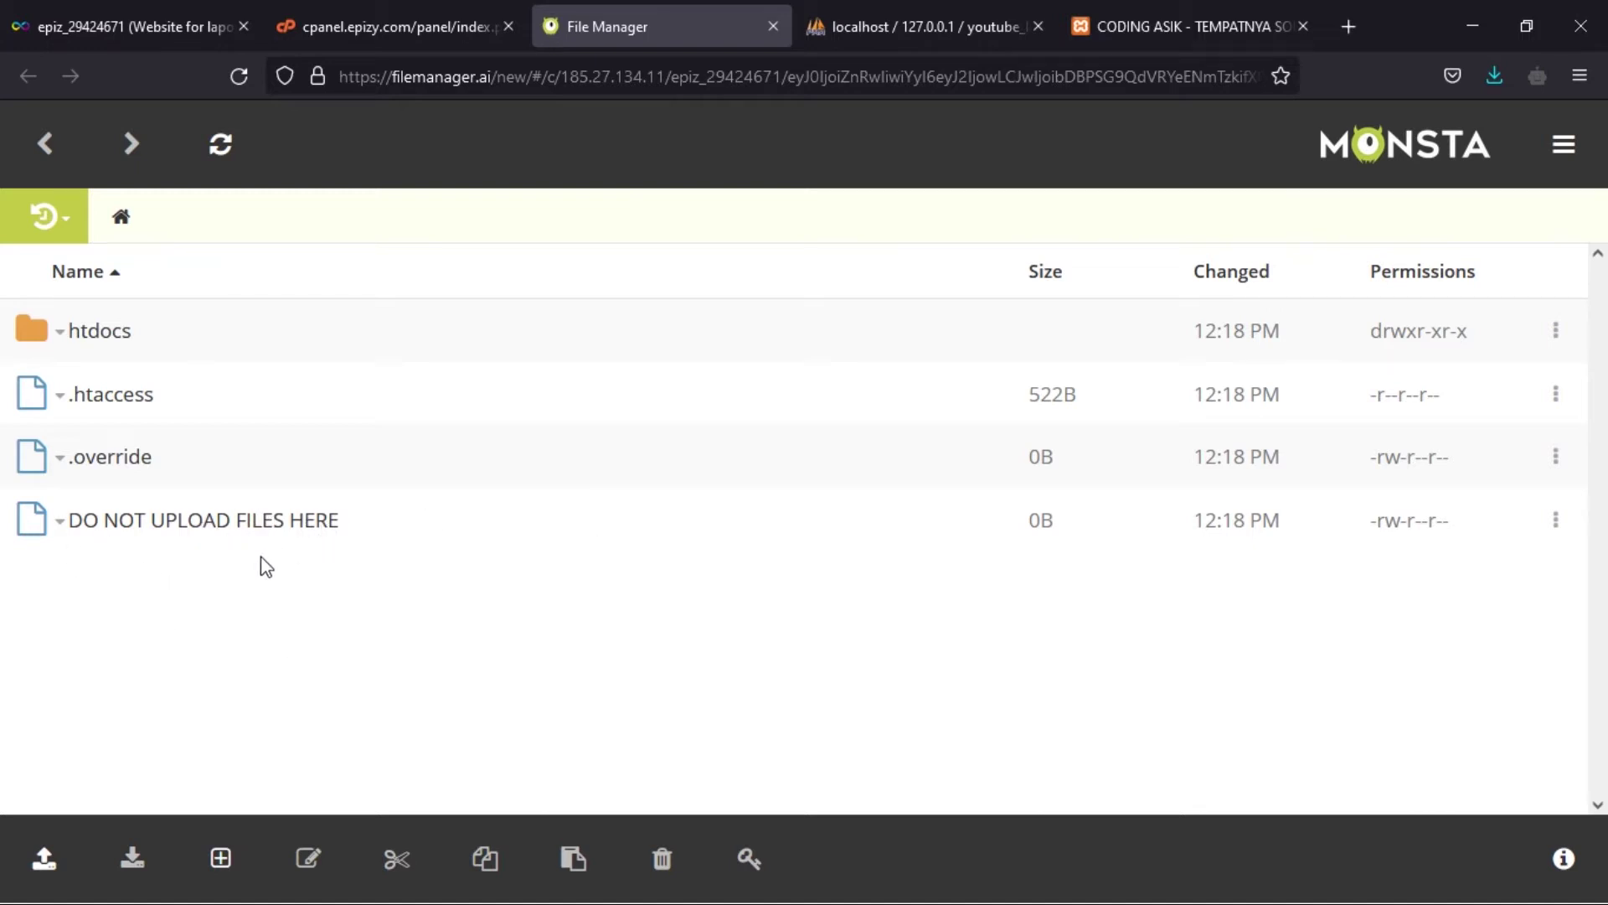
# - Upload laporan.zip from the youtube folder into htdocs without extracting it
pyautogui.click(107, 335)
pyautogui.click(28, 867)
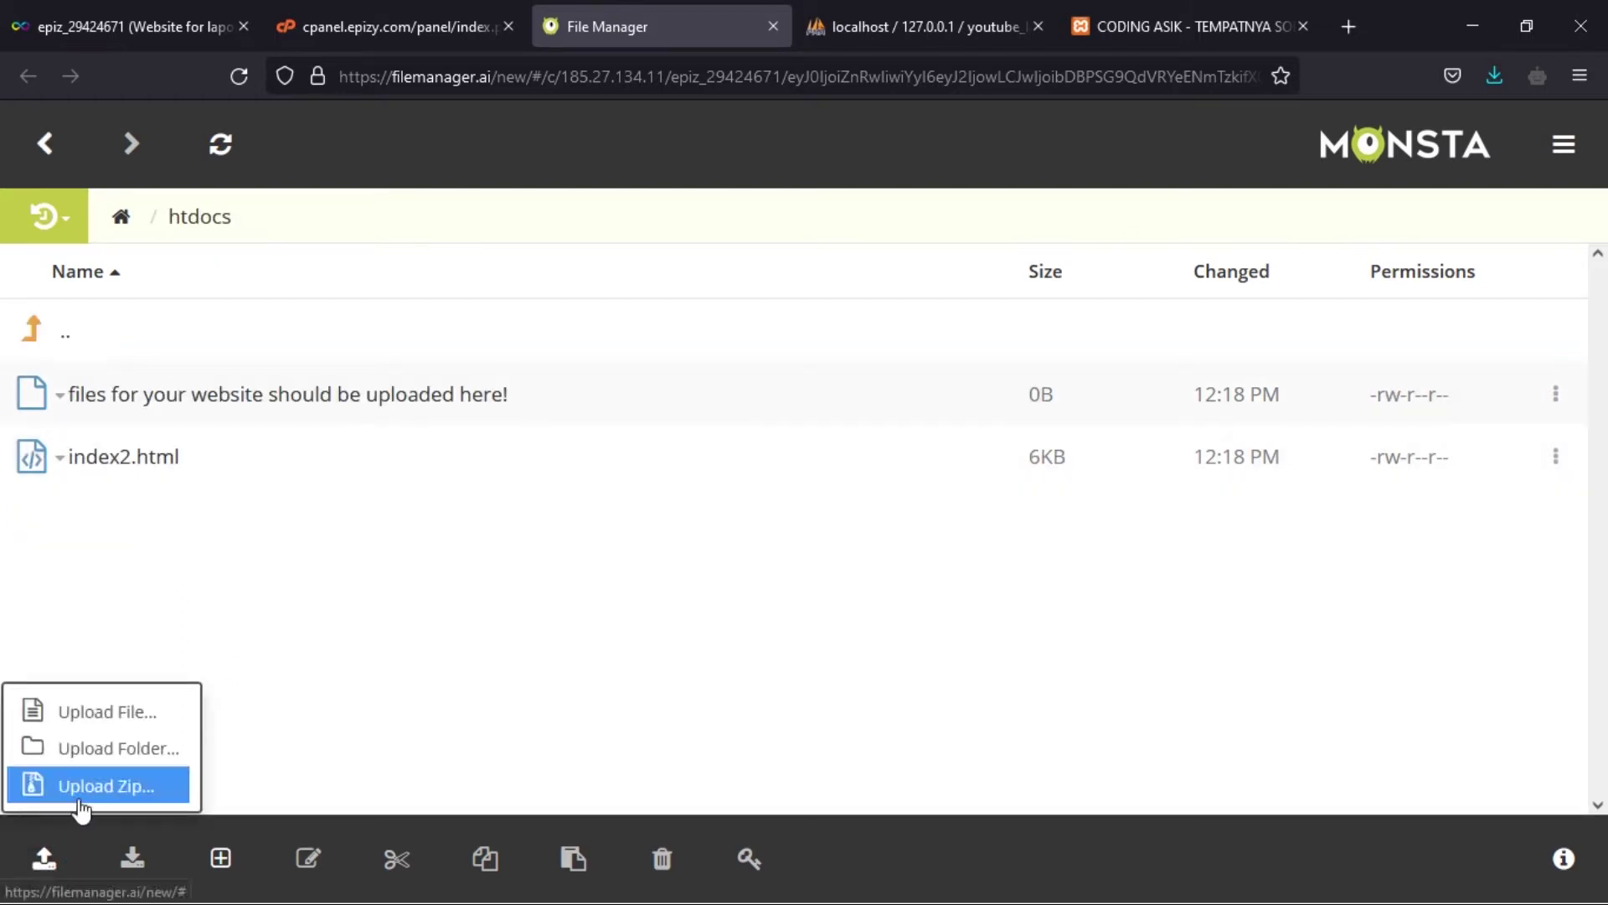
pyautogui.click(95, 792)
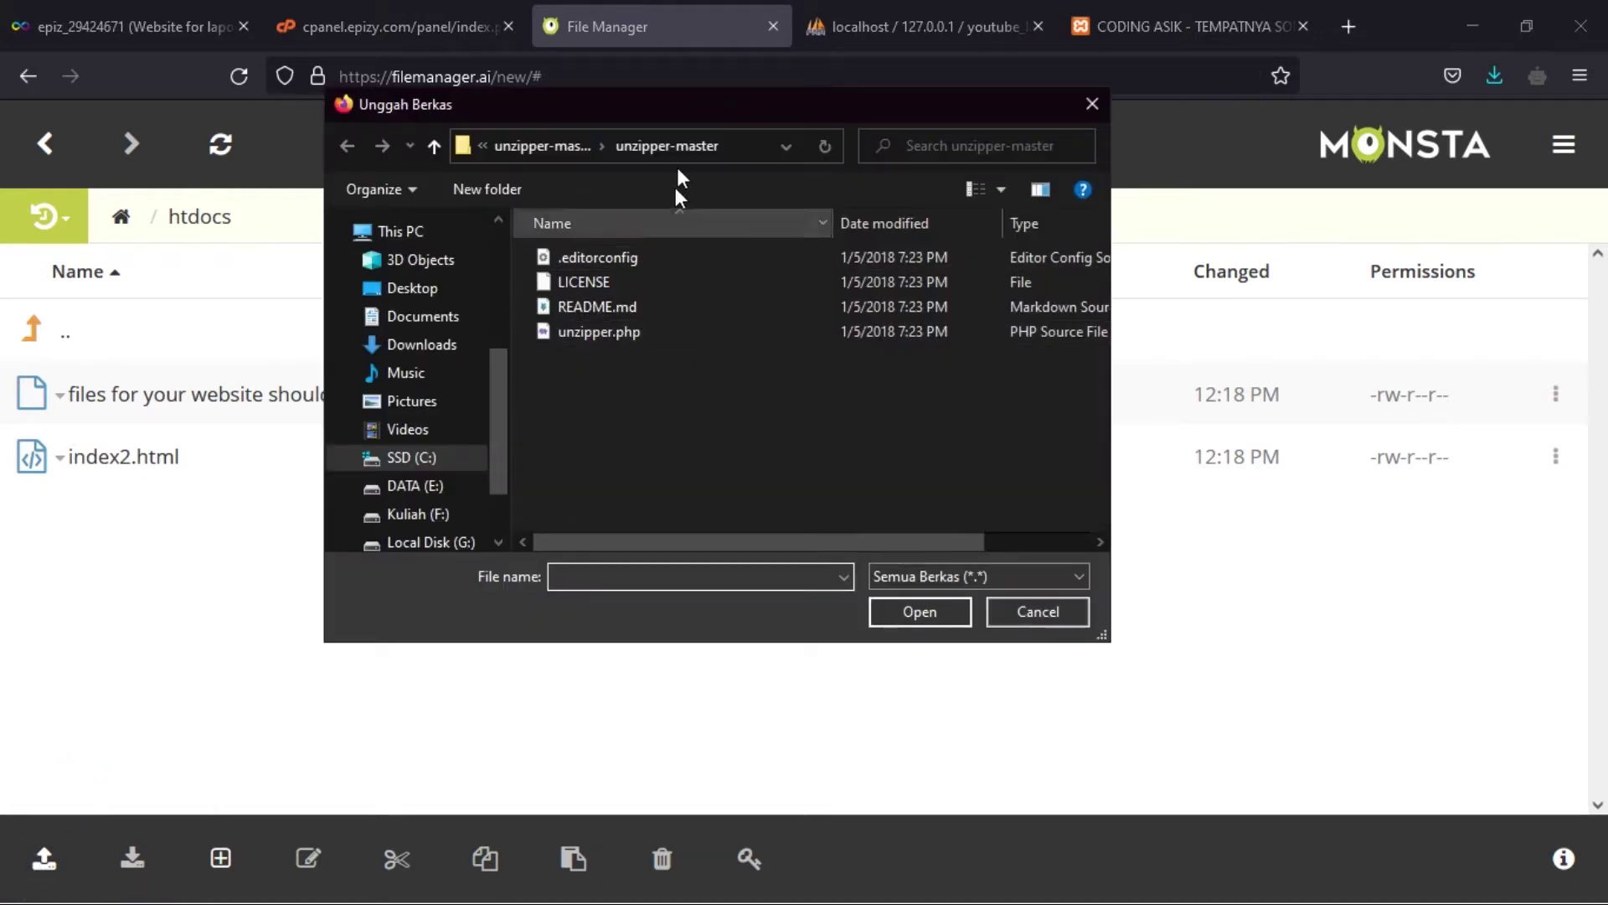
pyautogui.click(533, 135)
pyautogui.click(532, 154)
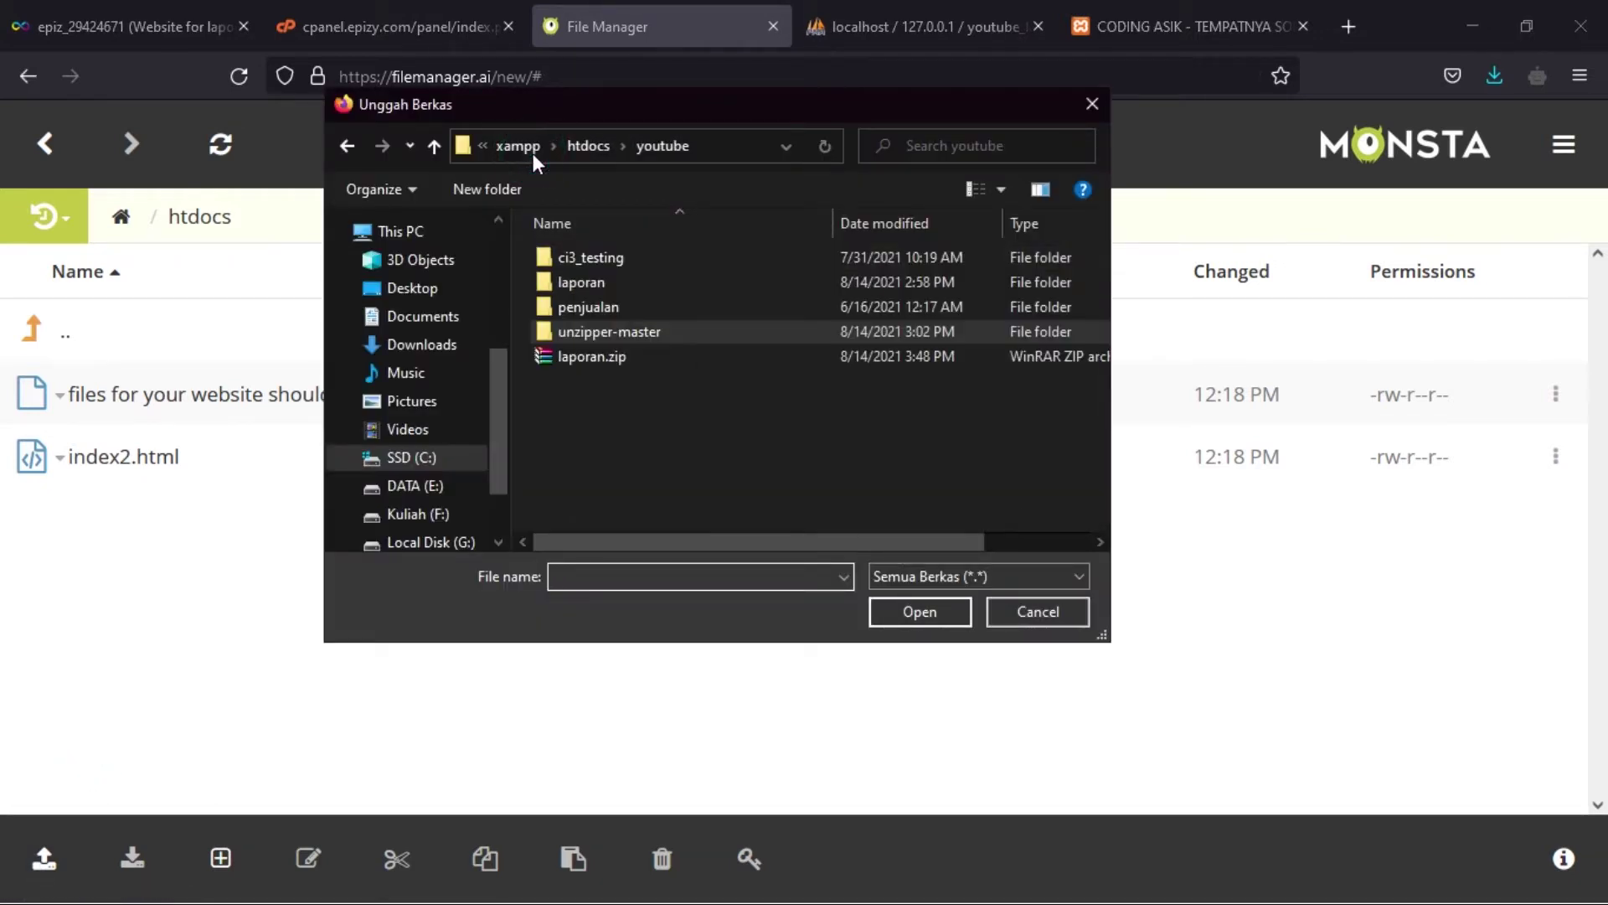
pyautogui.click(576, 359)
pyautogui.click(926, 614)
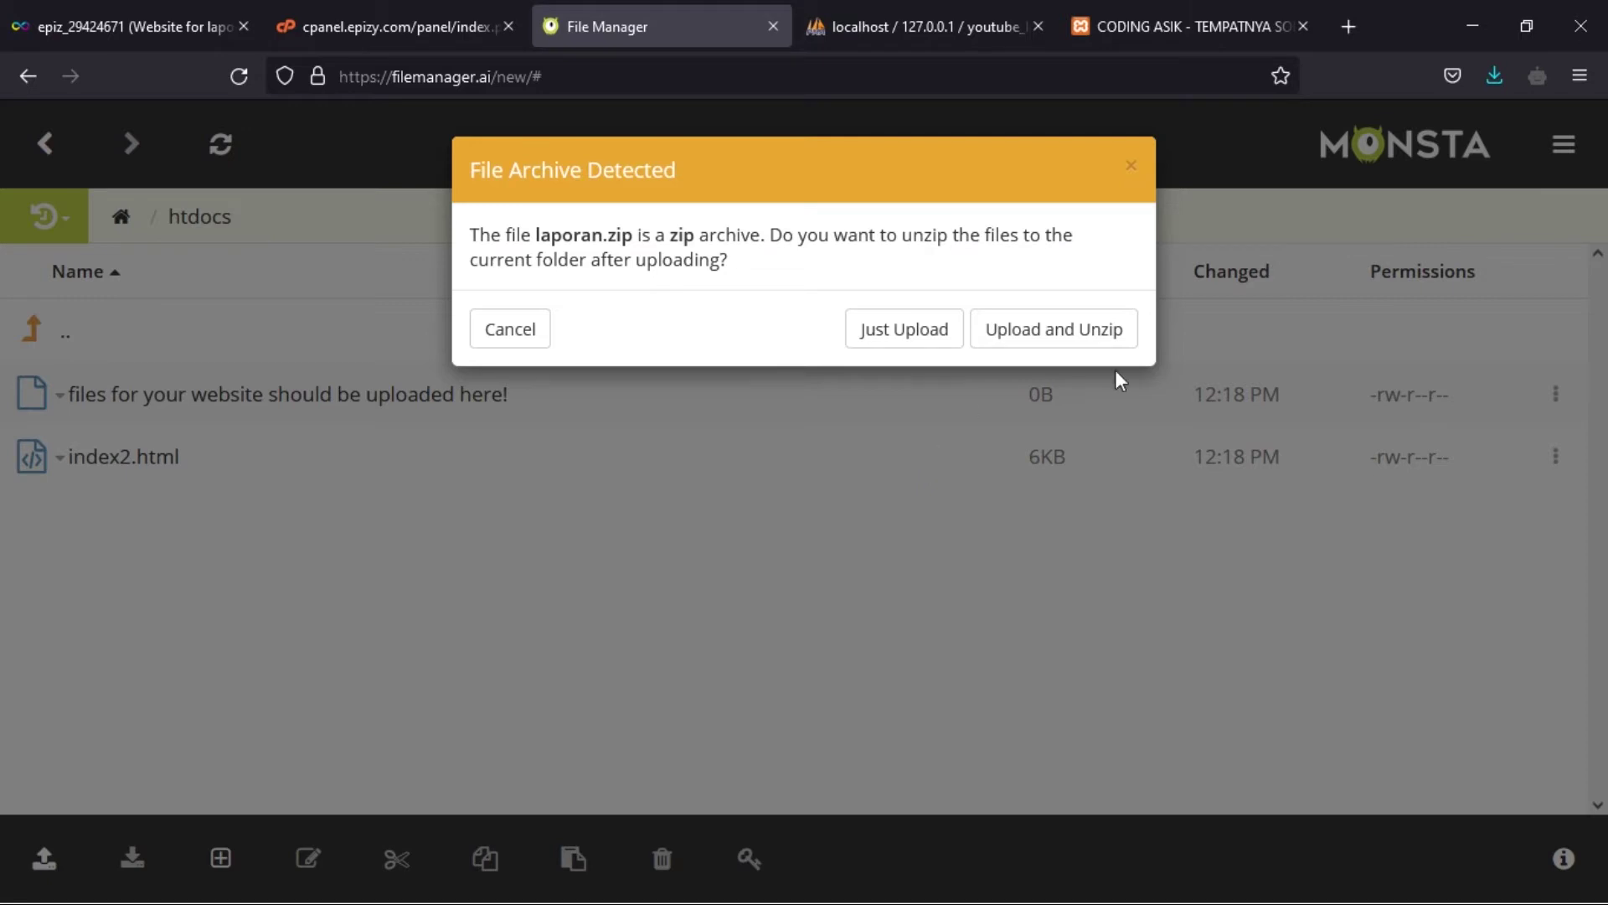
pyautogui.click(872, 331)
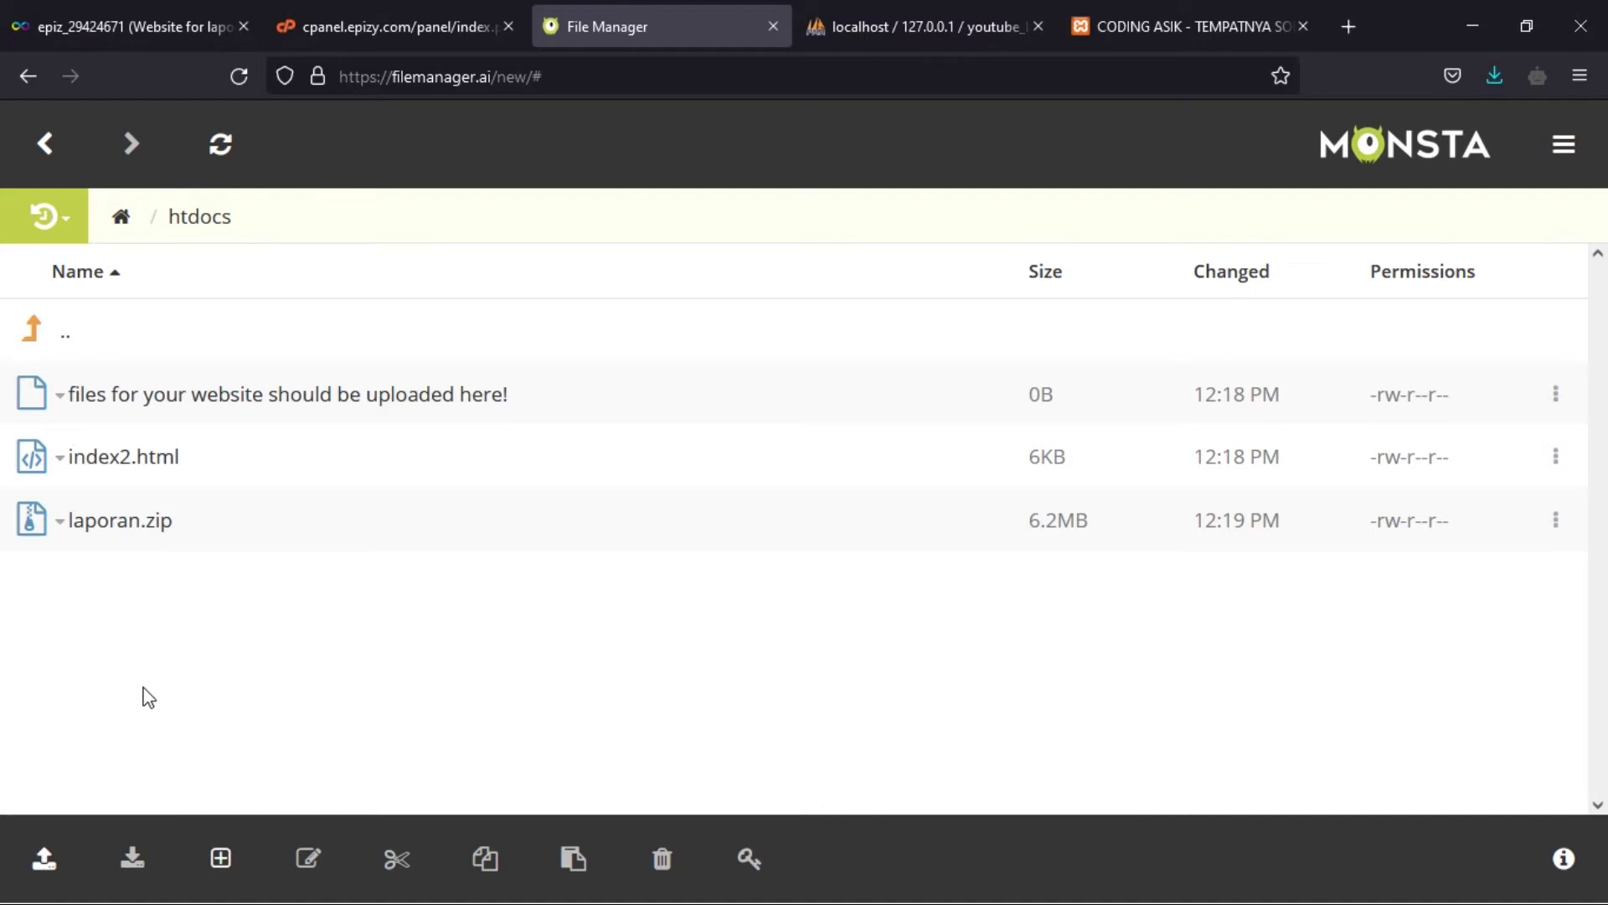
# - Upload unzipper.php from the unzipper-master folder into htdocs
pyautogui.click(46, 861)
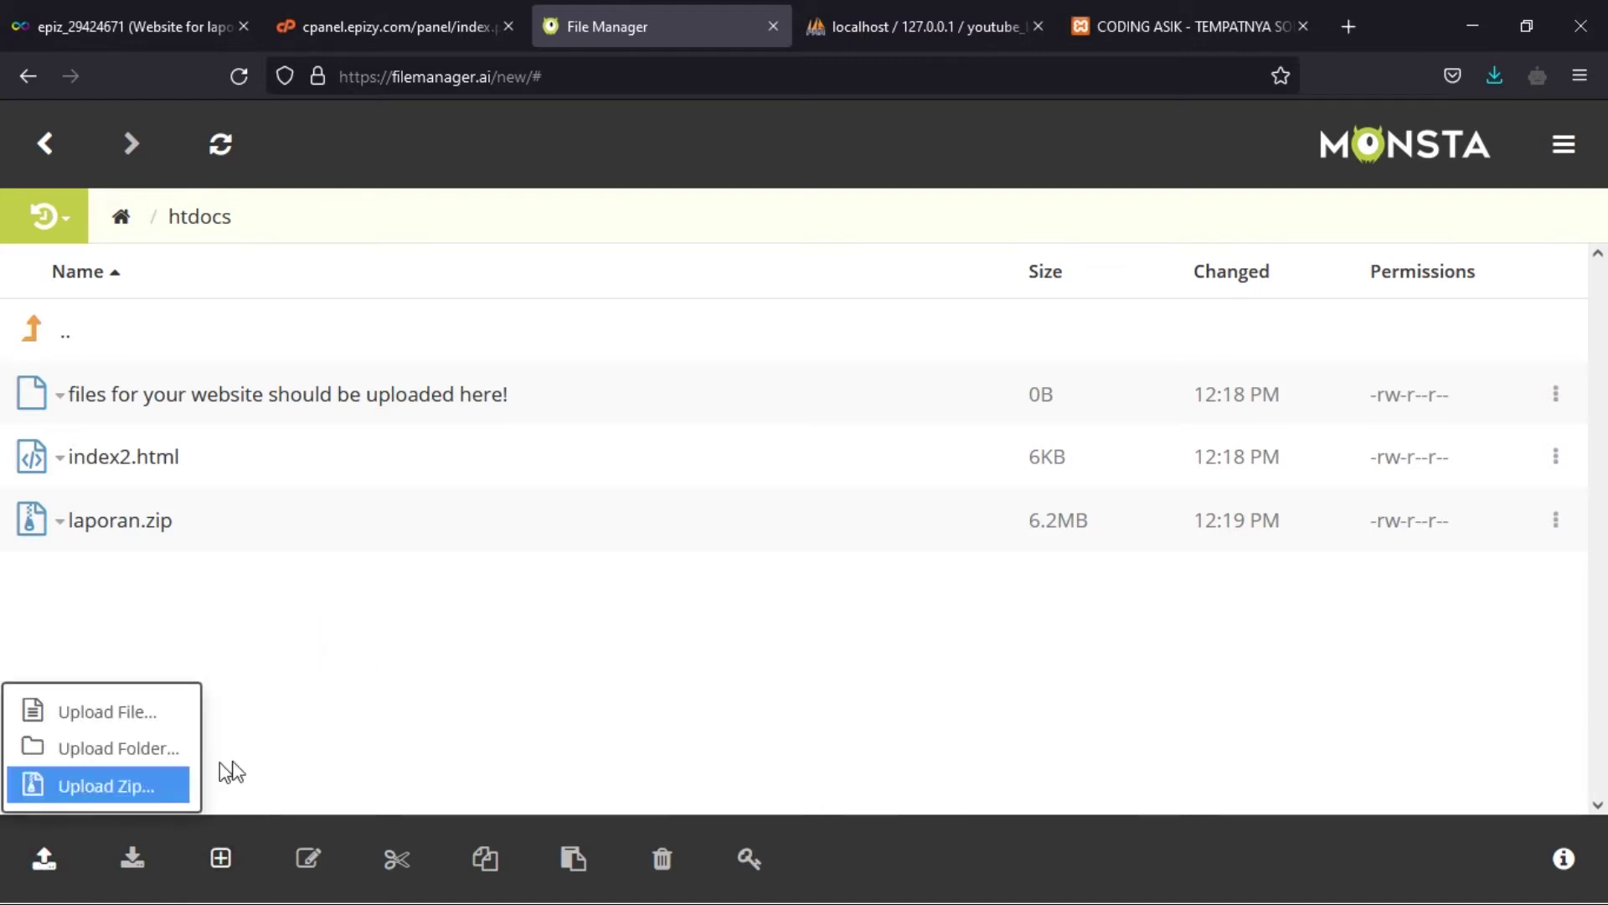
pyautogui.click(158, 716)
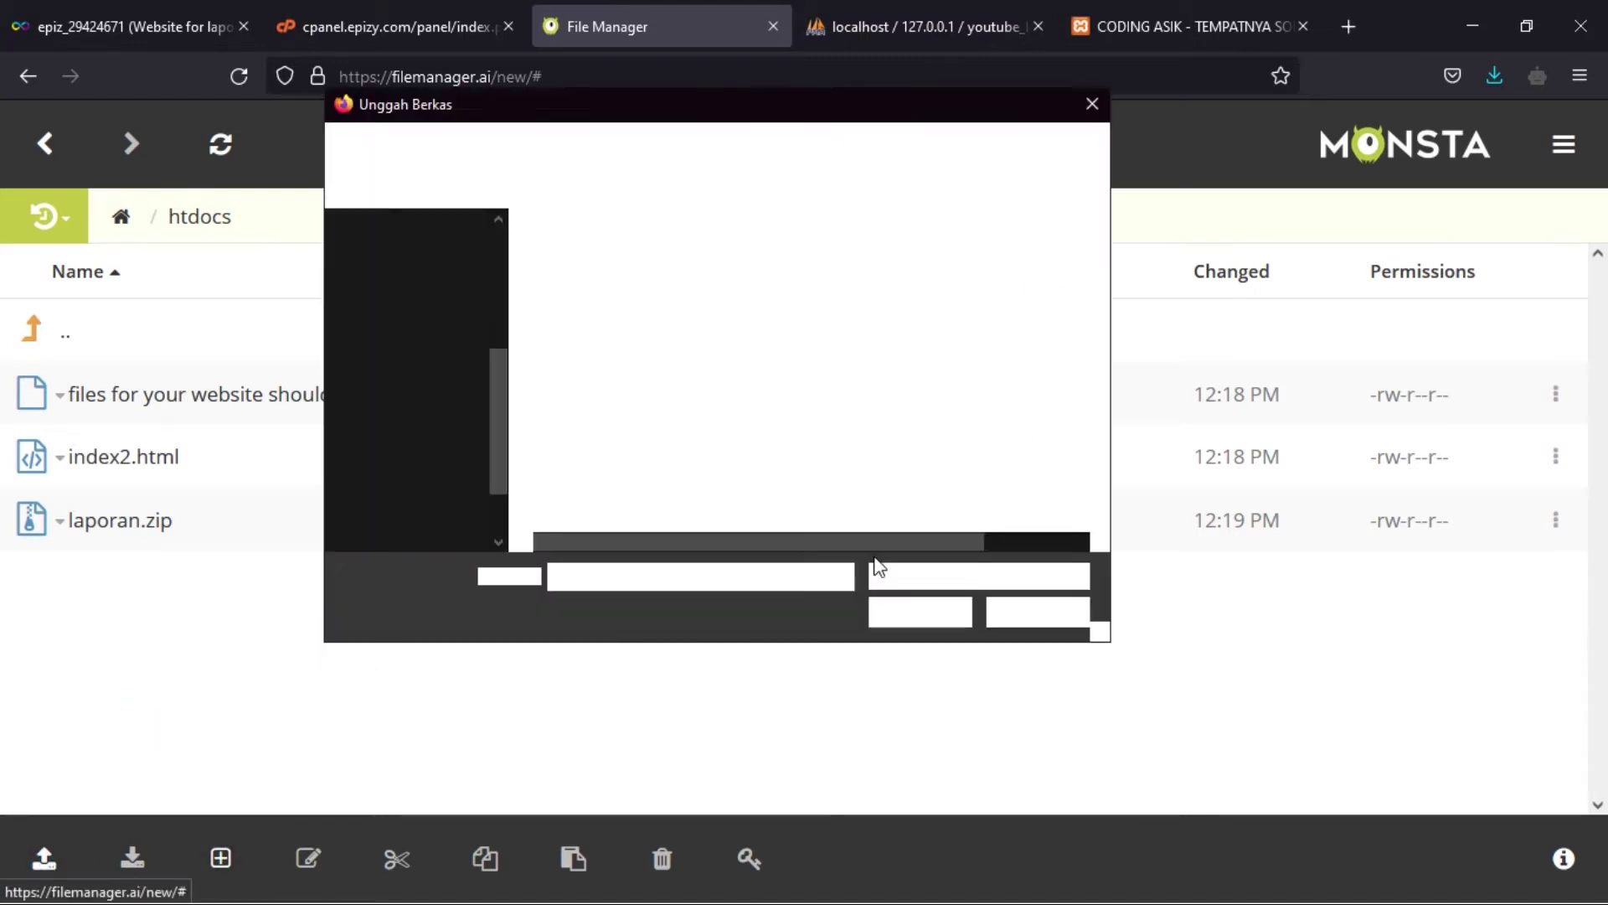
pyautogui.doubleClick(610, 332)
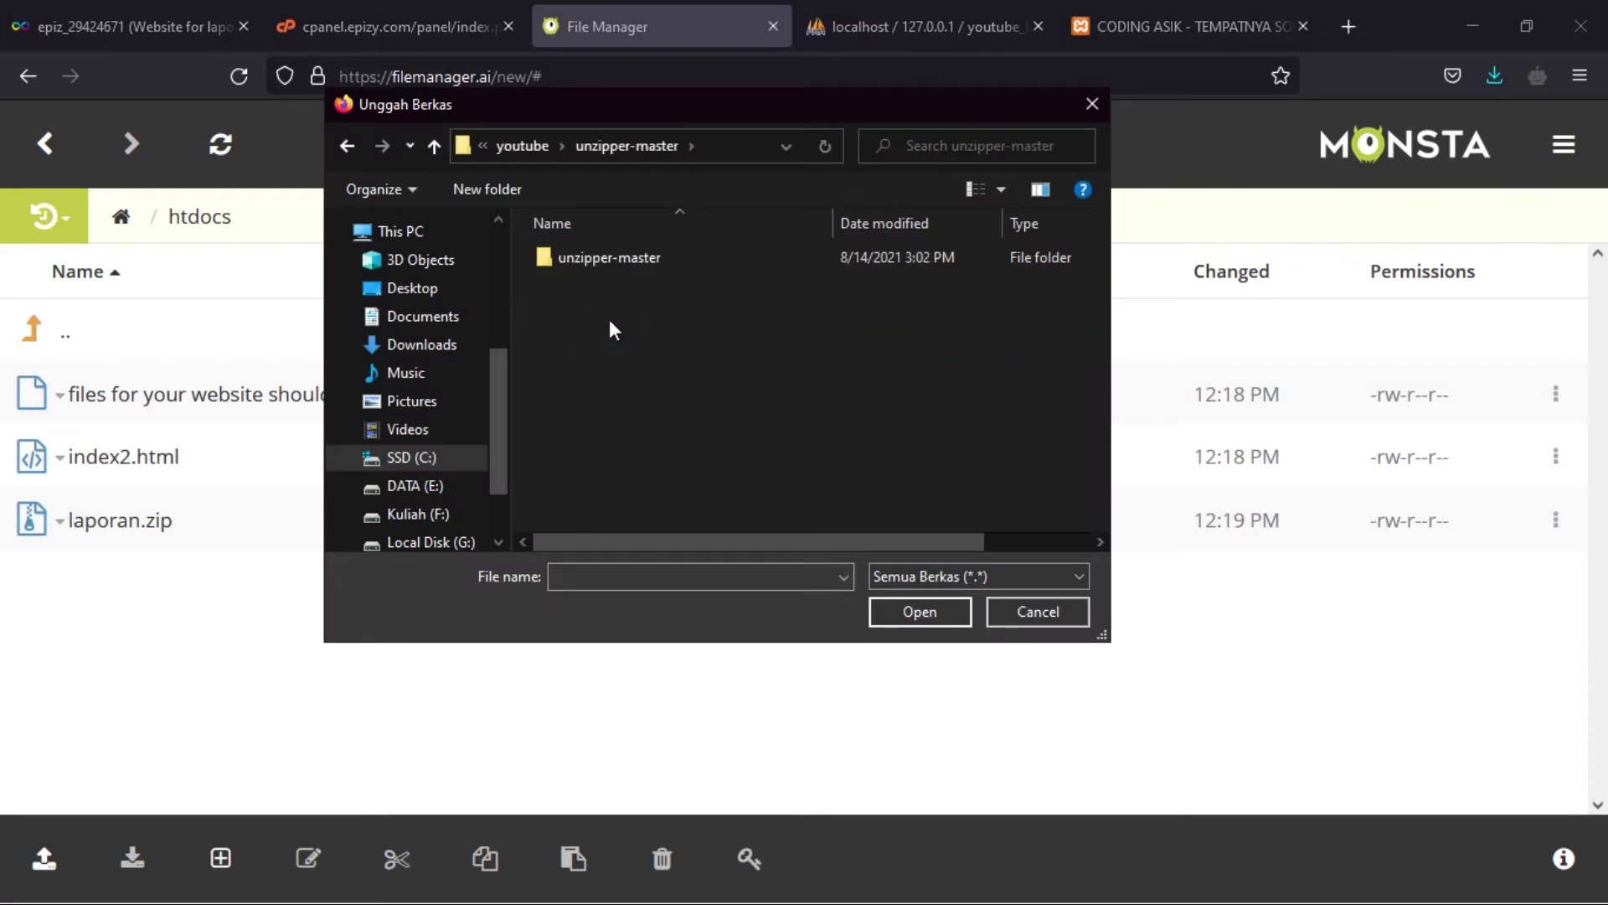
pyautogui.doubleClick(634, 264)
pyautogui.click(594, 332)
pyautogui.click(891, 616)
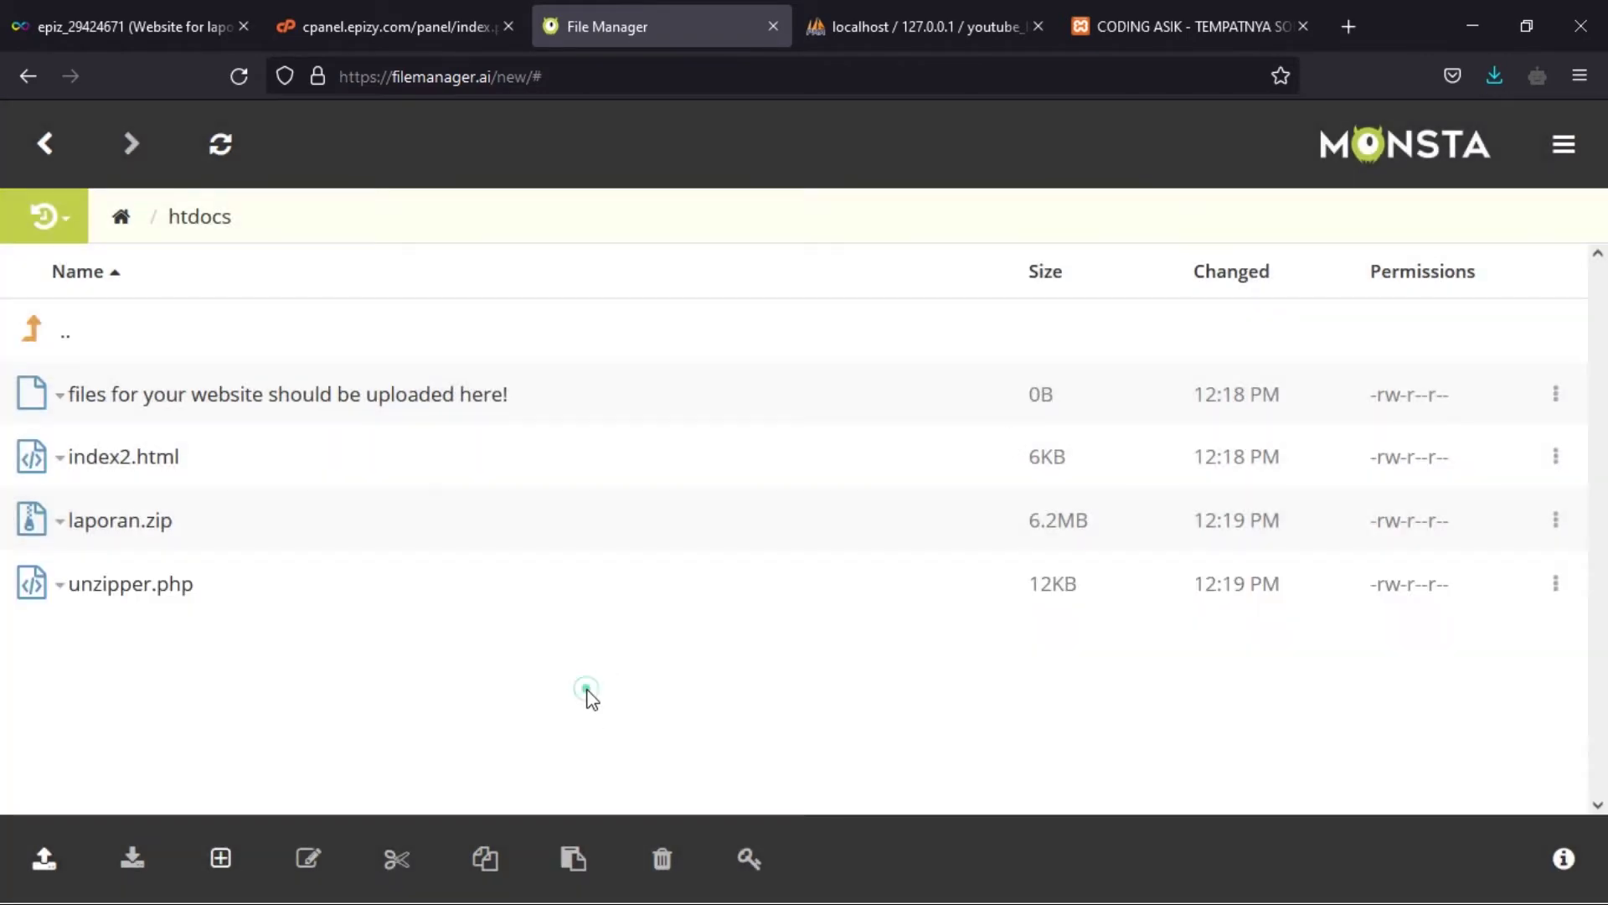
# - Copy the site's domain from the hosting account page and load the live site in a new tab
pyautogui.click(351, 35)
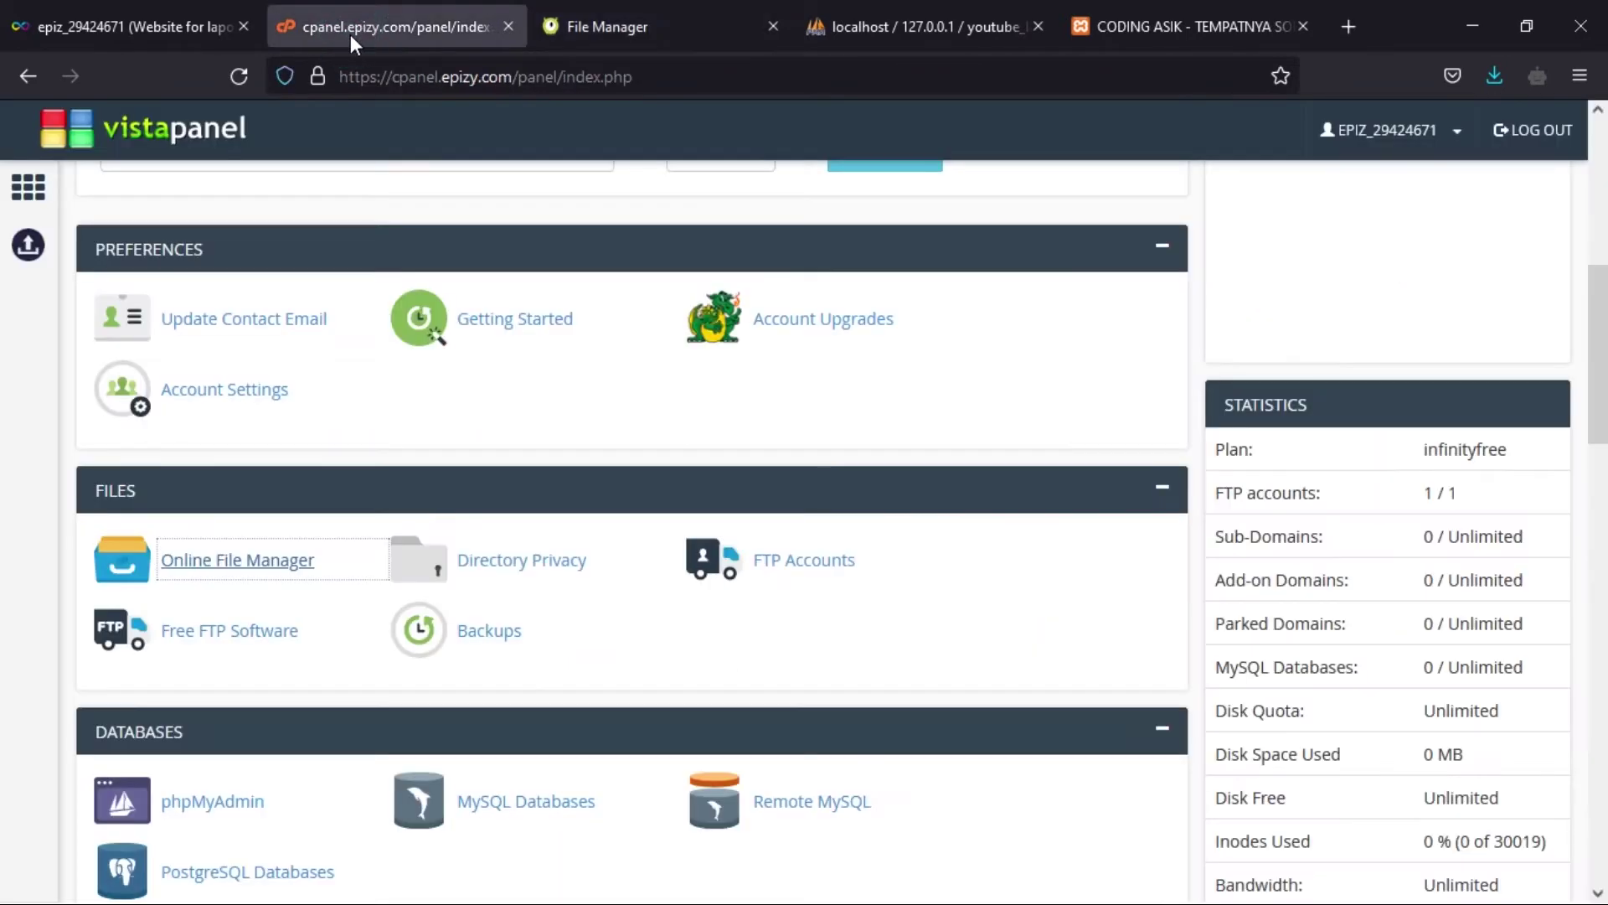
pyautogui.click(142, 32)
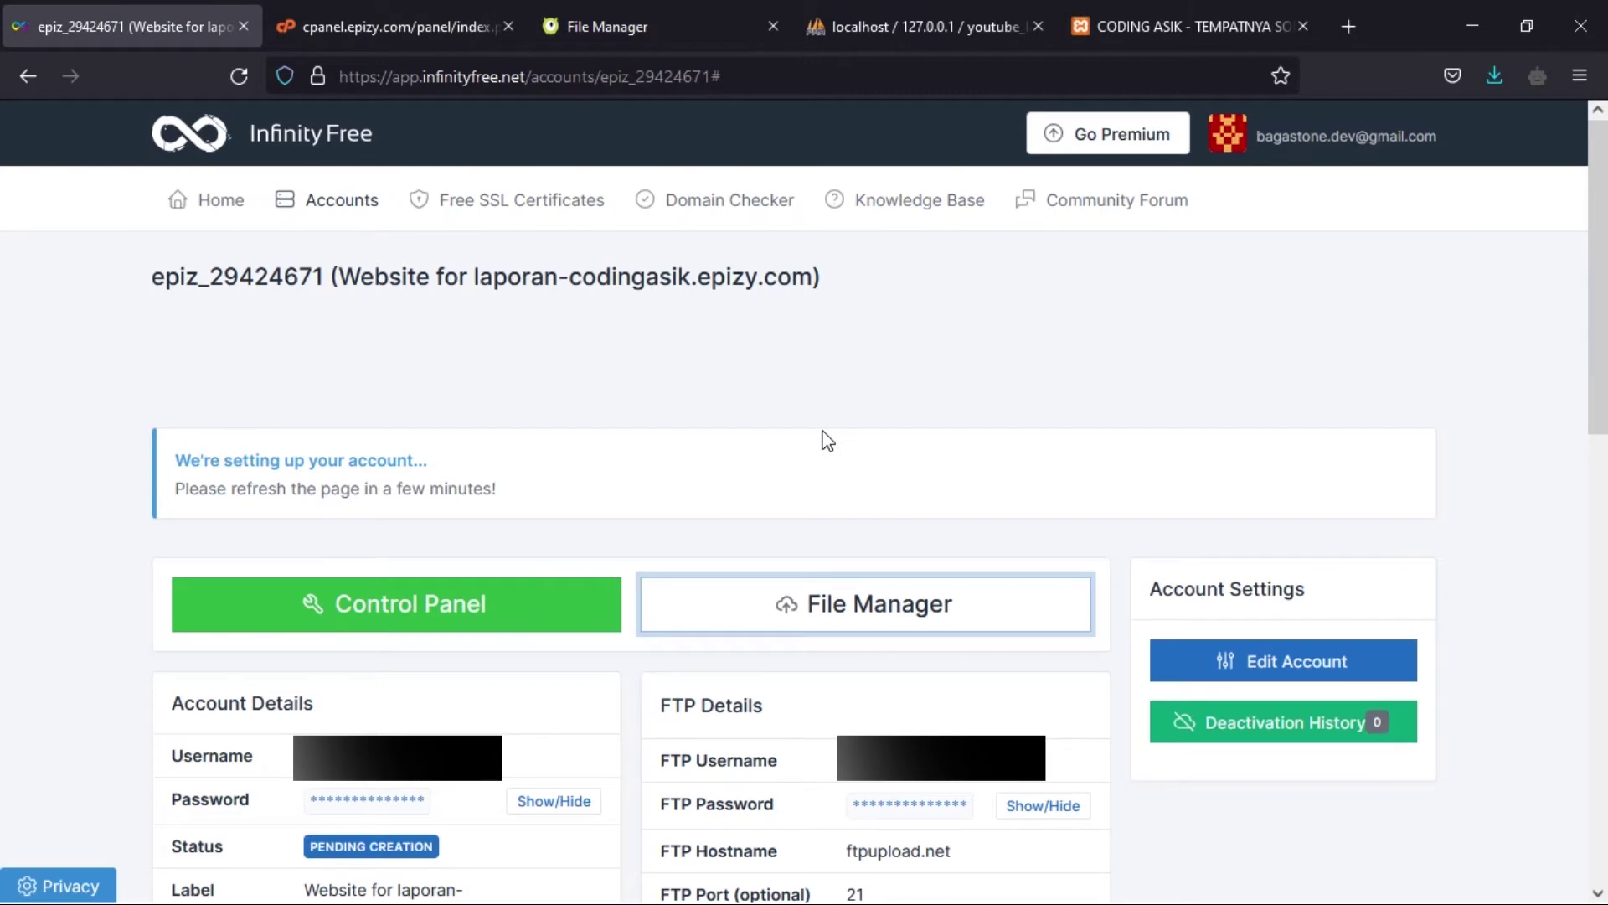
pyautogui.moveTo(476, 278); pyautogui.dragTo(816, 280)
pyautogui.hotkey('ctrl', 'c')
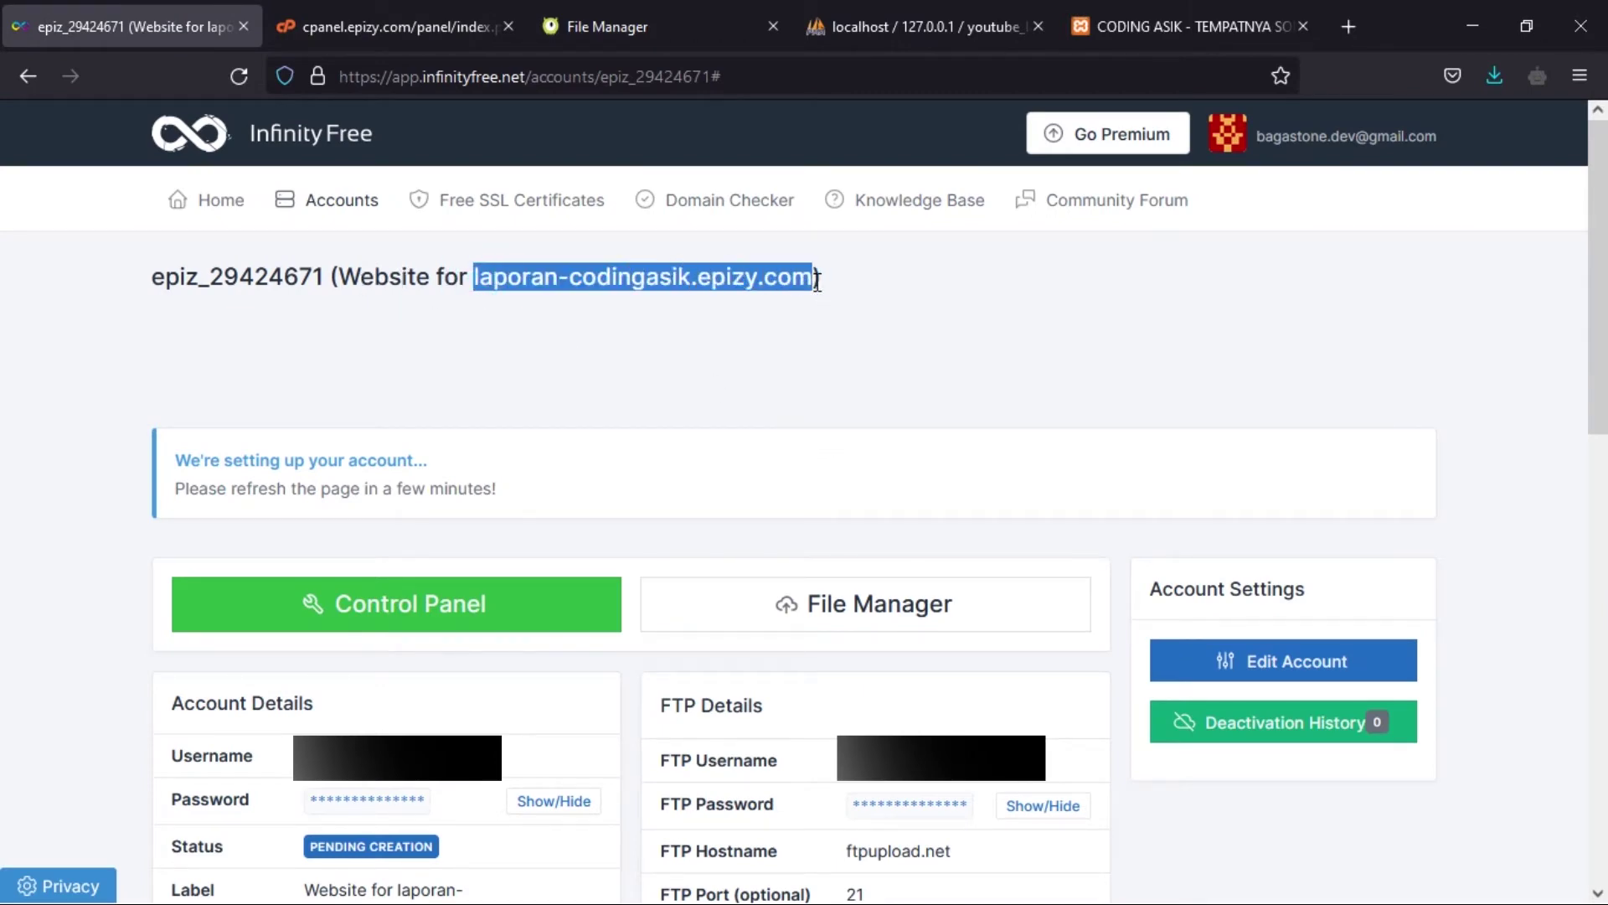
pyautogui.click(1348, 26)
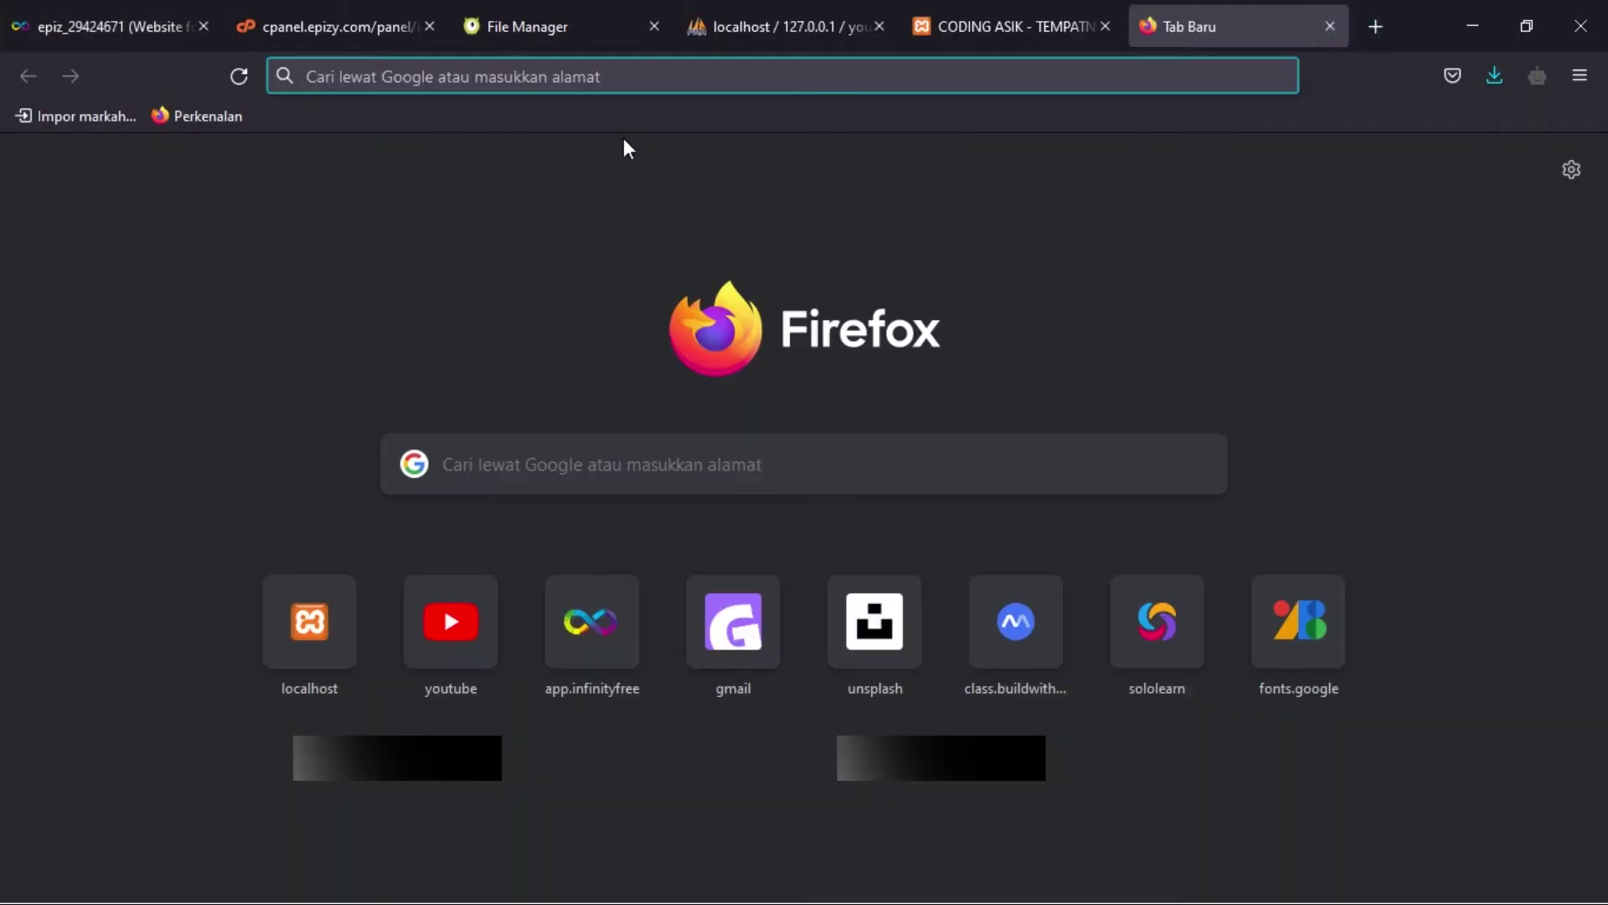
pyautogui.hotkey('ctrl', 'v')
pyautogui.press('Return')
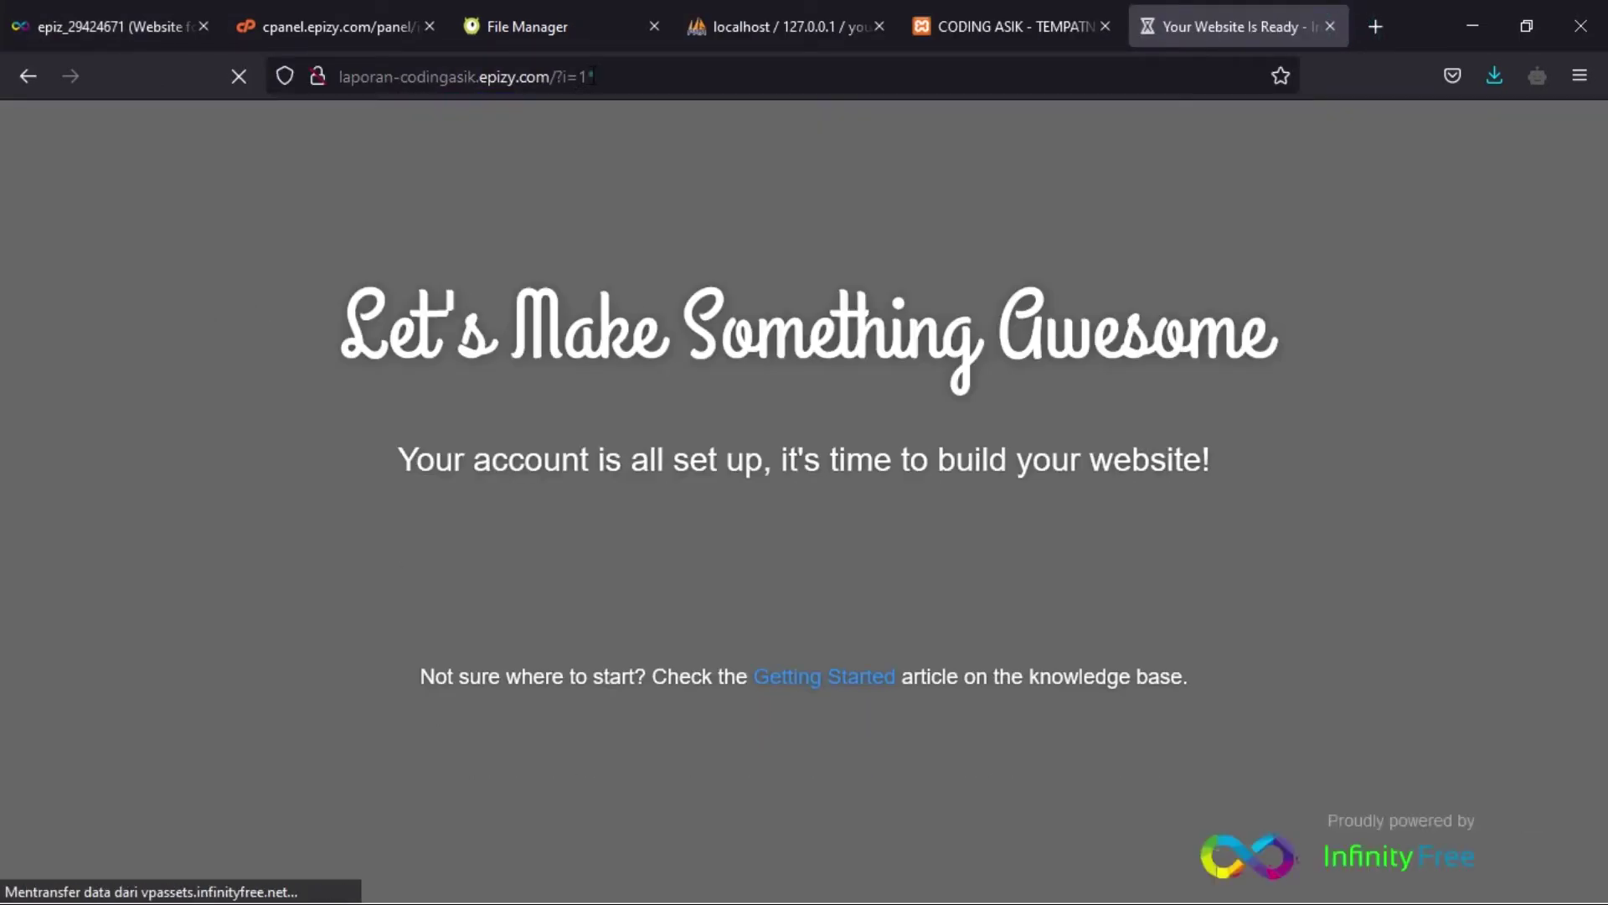
# - Change the URL to end in /unzipper.php and load the Archive Unzipper page
pyautogui.click(592, 76)
pyautogui.click(592, 76)
pyautogui.press('BackSpace')
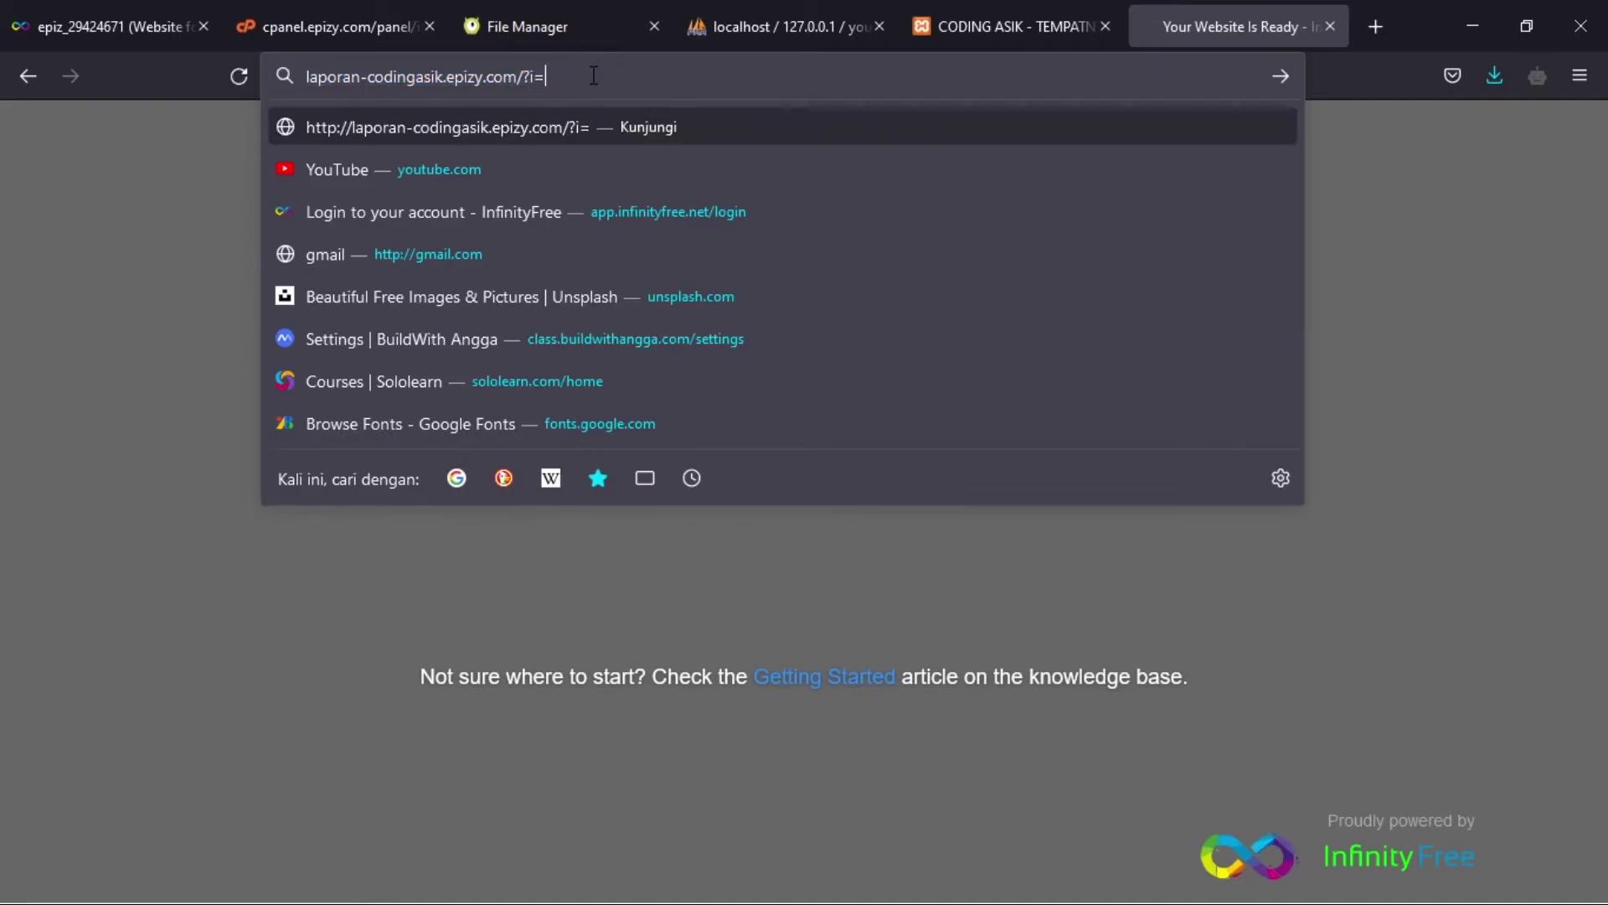
pyautogui.press('BackSpace')
pyautogui.press('BackSpace')
pyautogui.press('BackSpace')
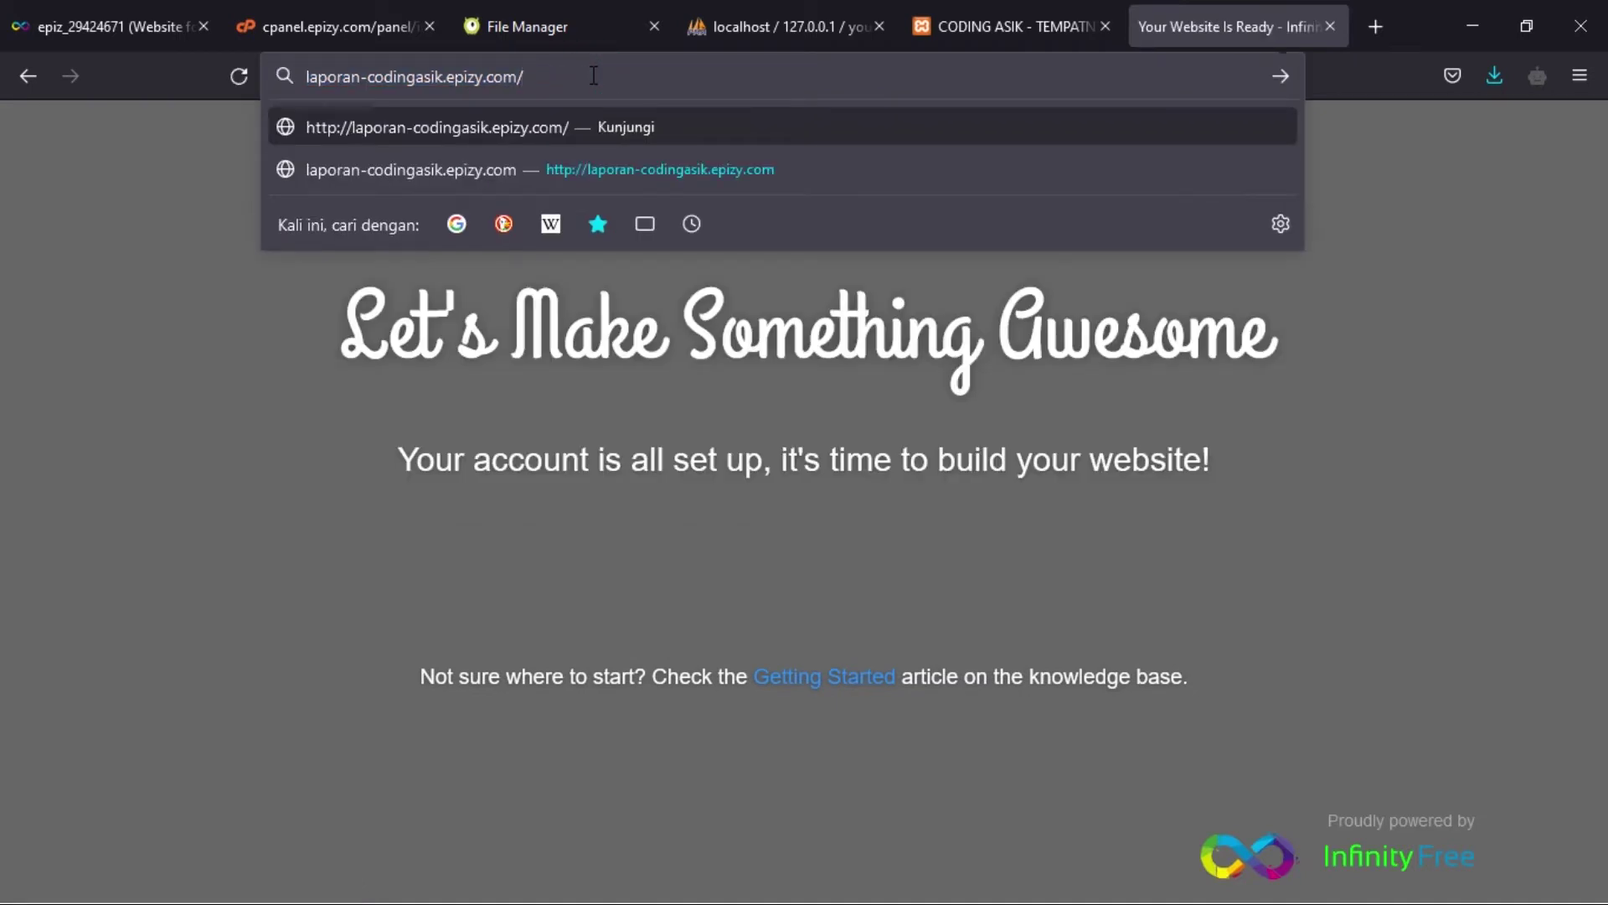
pyautogui.write('unzipper.php')
pyautogui.press('Return')
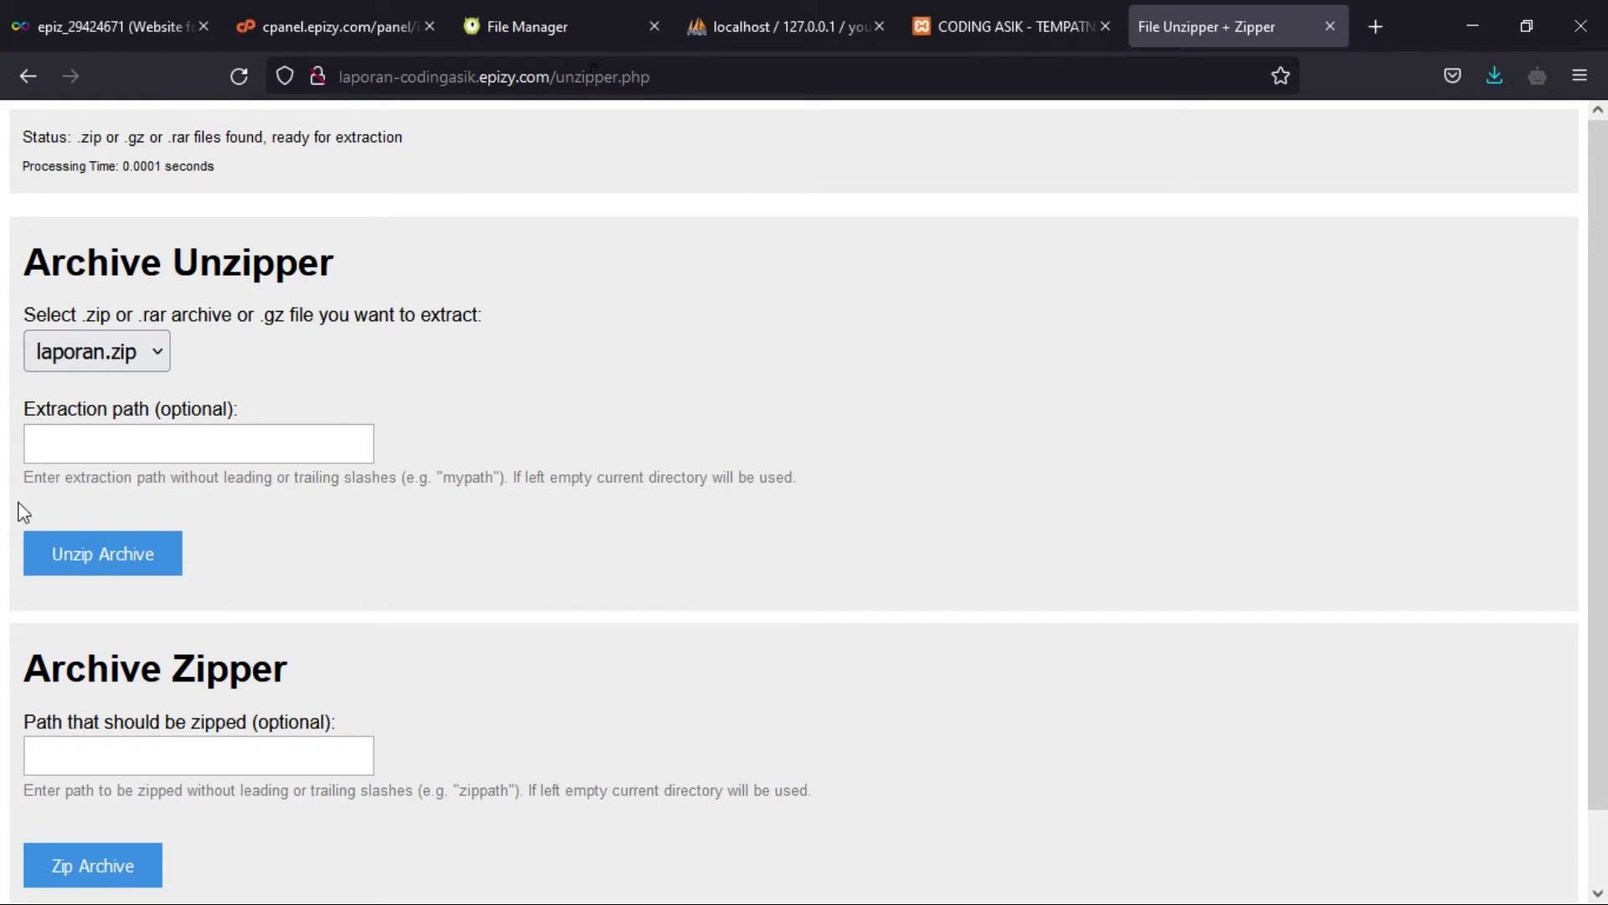
# - Keep laporan.zip selected and run Unzip Archive until it reports files unzipped successfully
pyautogui.click(137, 365)
pyautogui.click(138, 365)
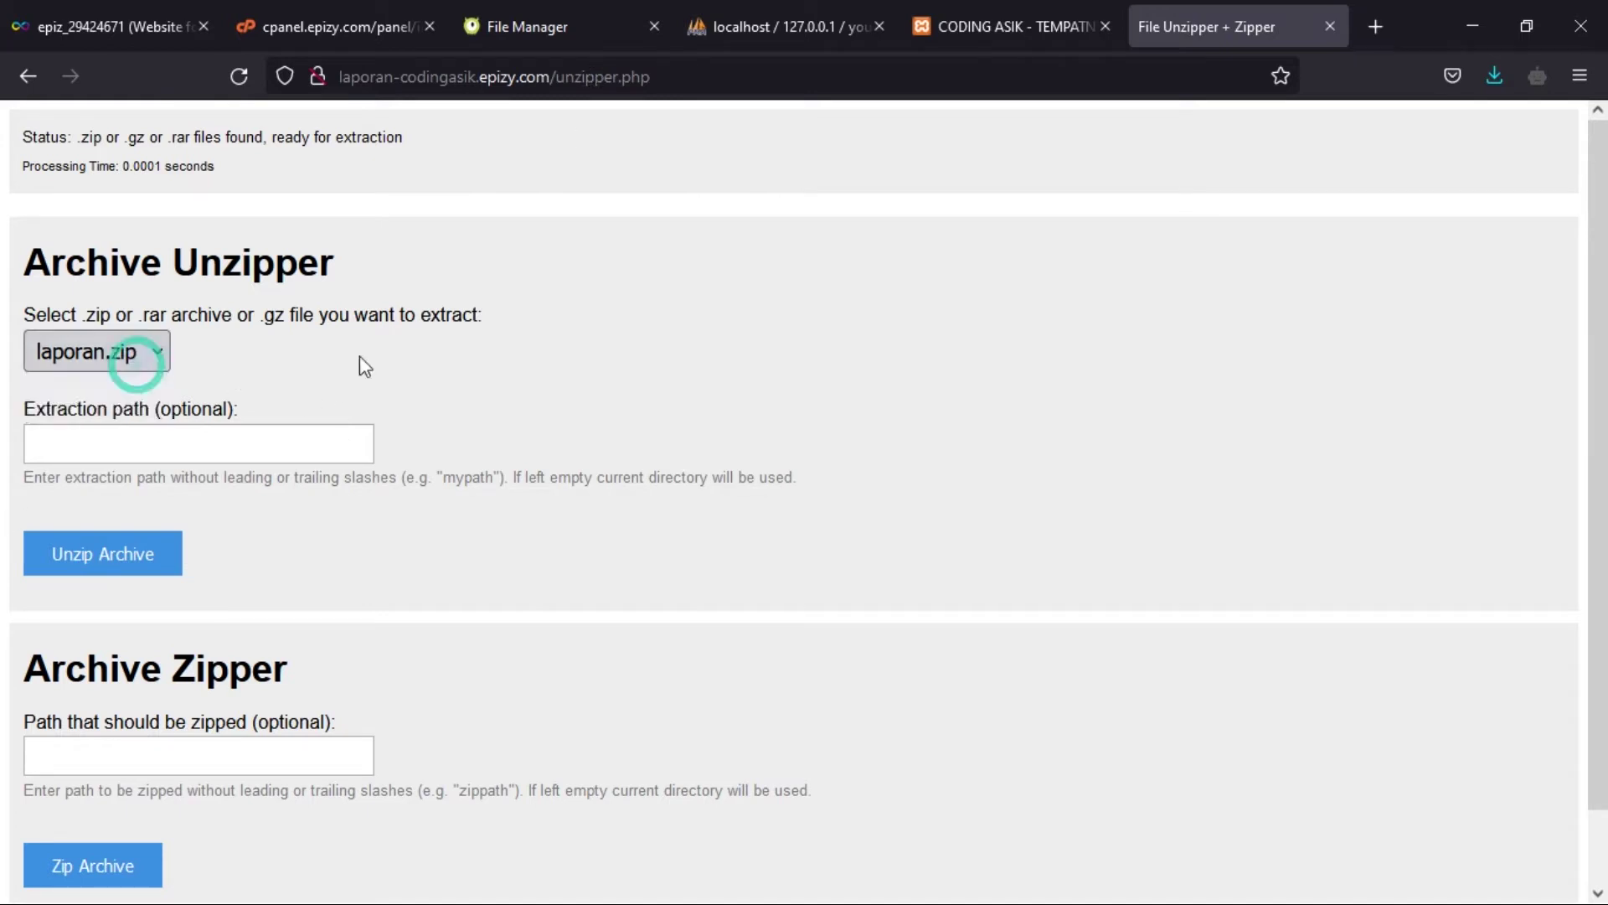
pyautogui.click(408, 357)
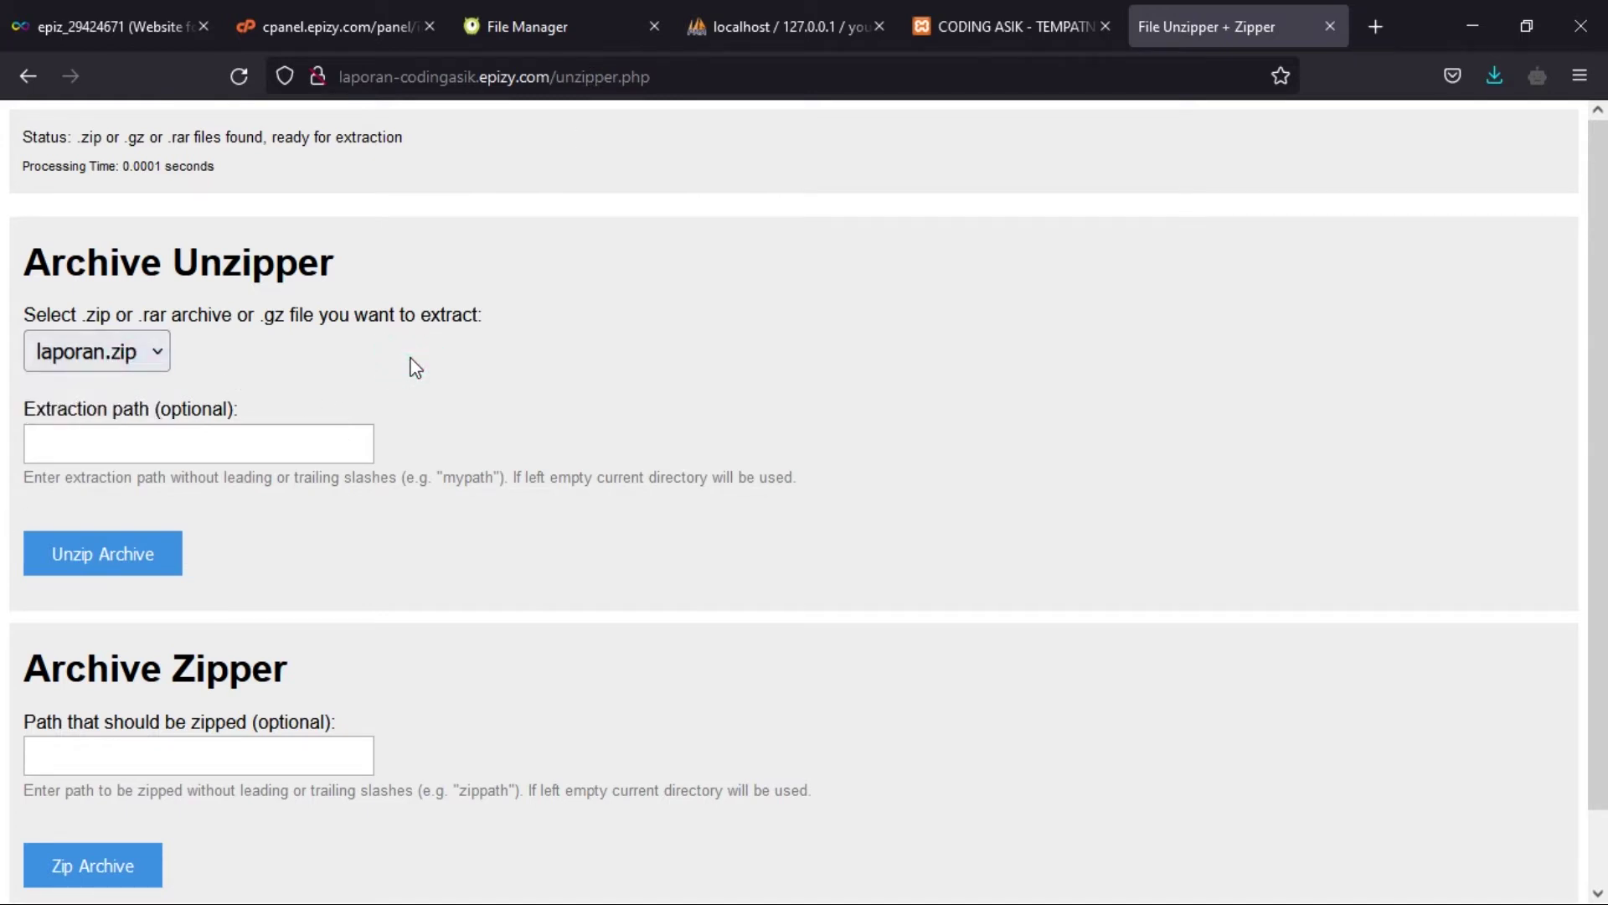
pyautogui.scroll(-2, 336, 368)
pyautogui.click(102, 367)
pyautogui.click(651, 344)
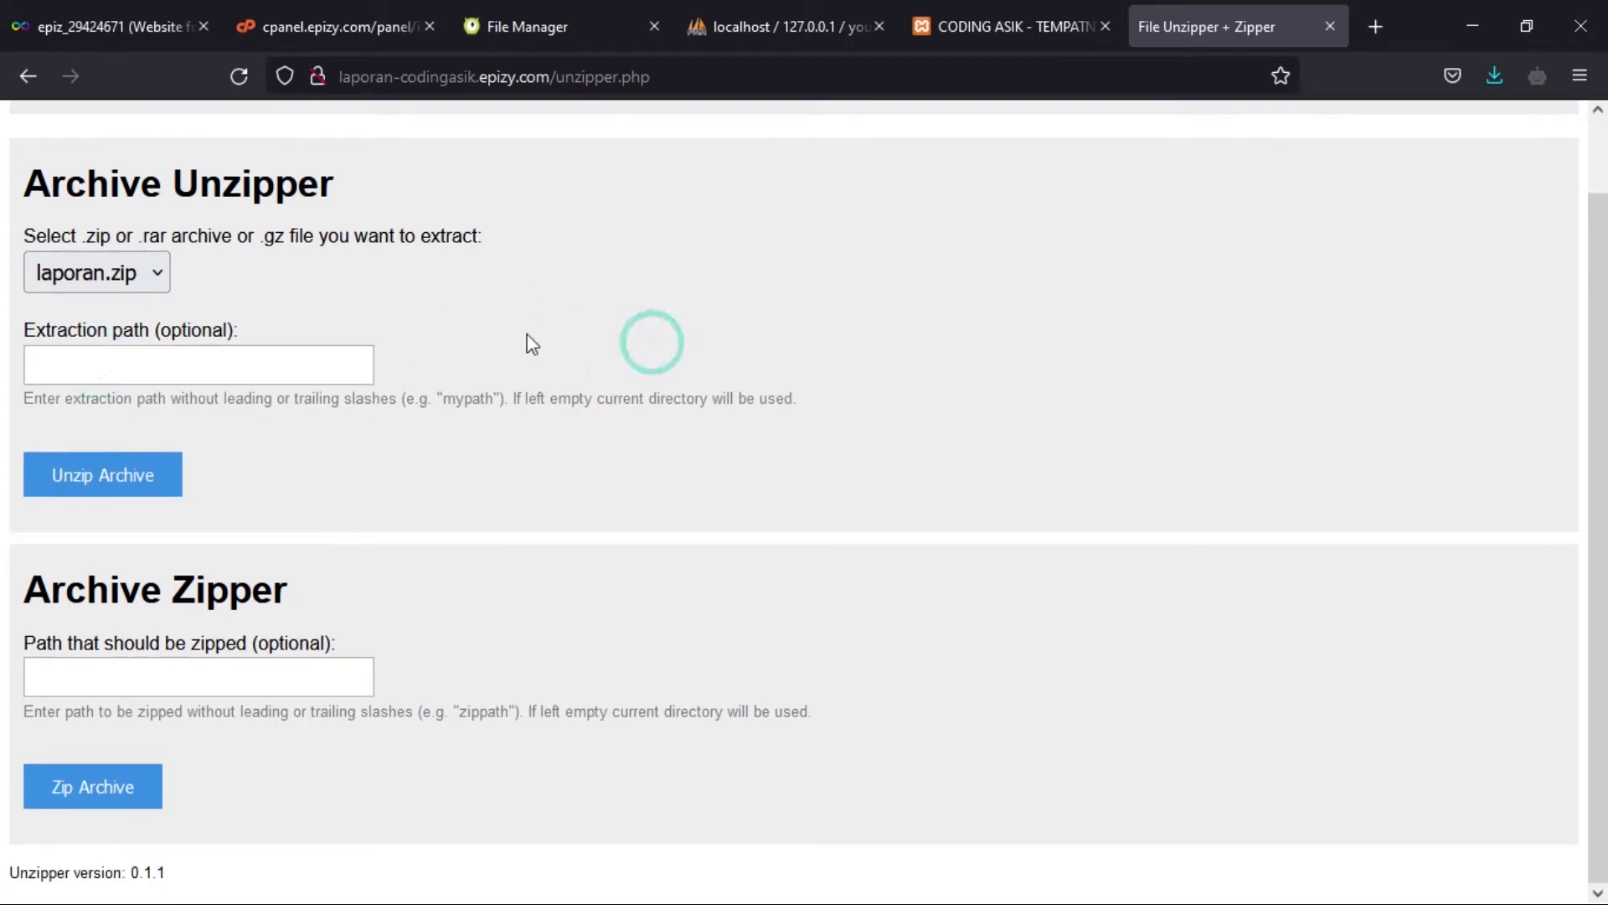
pyautogui.click(130, 506)
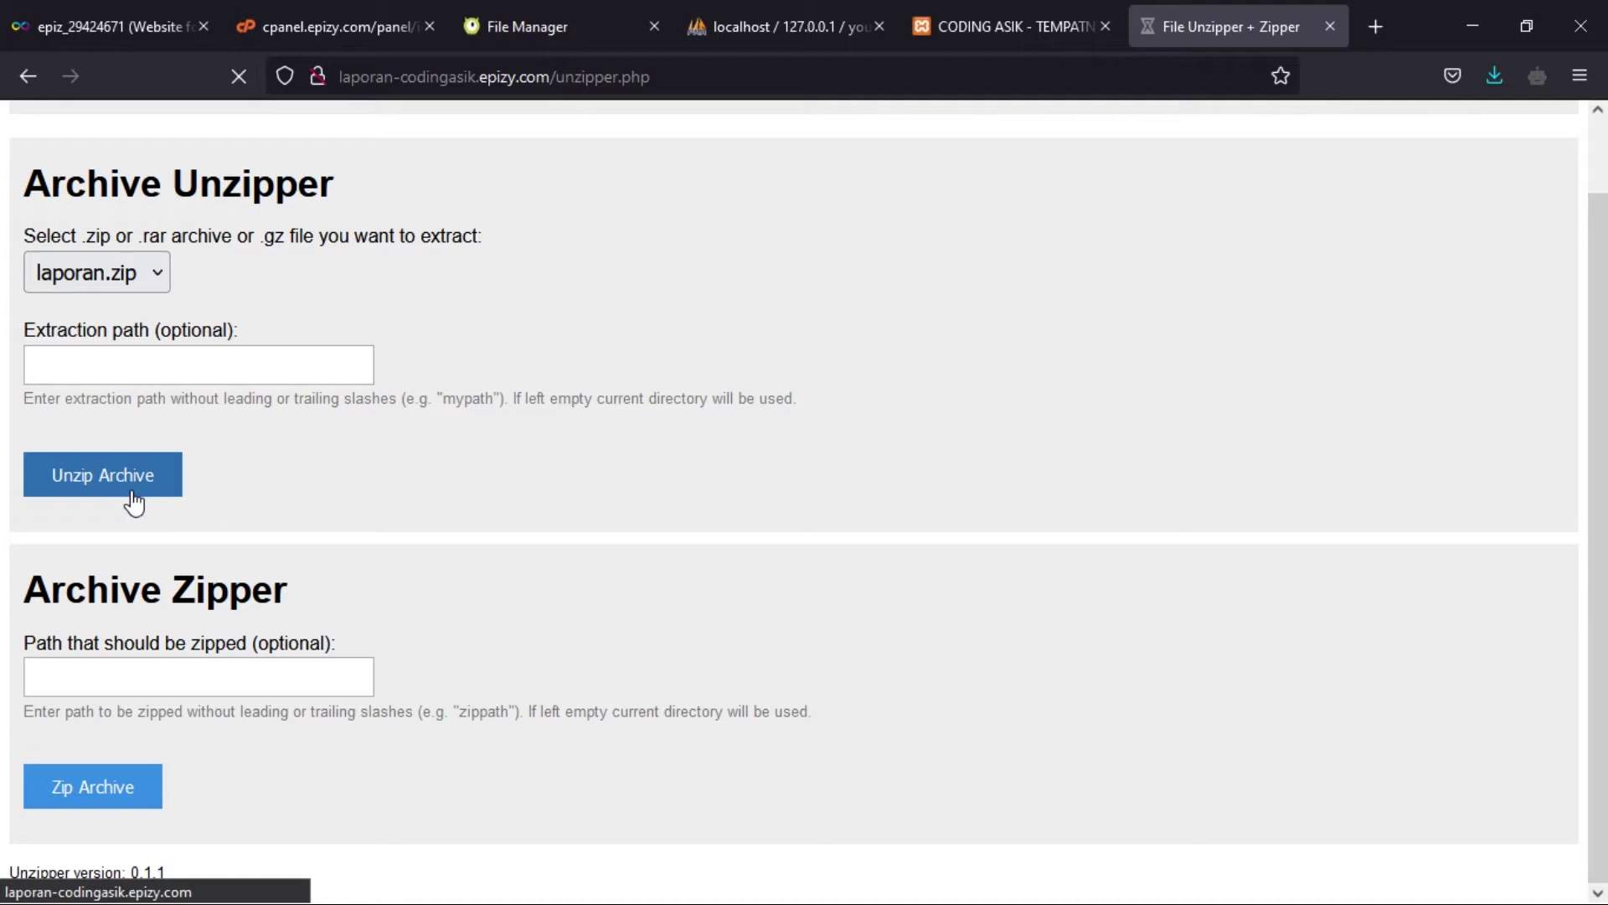
pyautogui.click(200, 443)
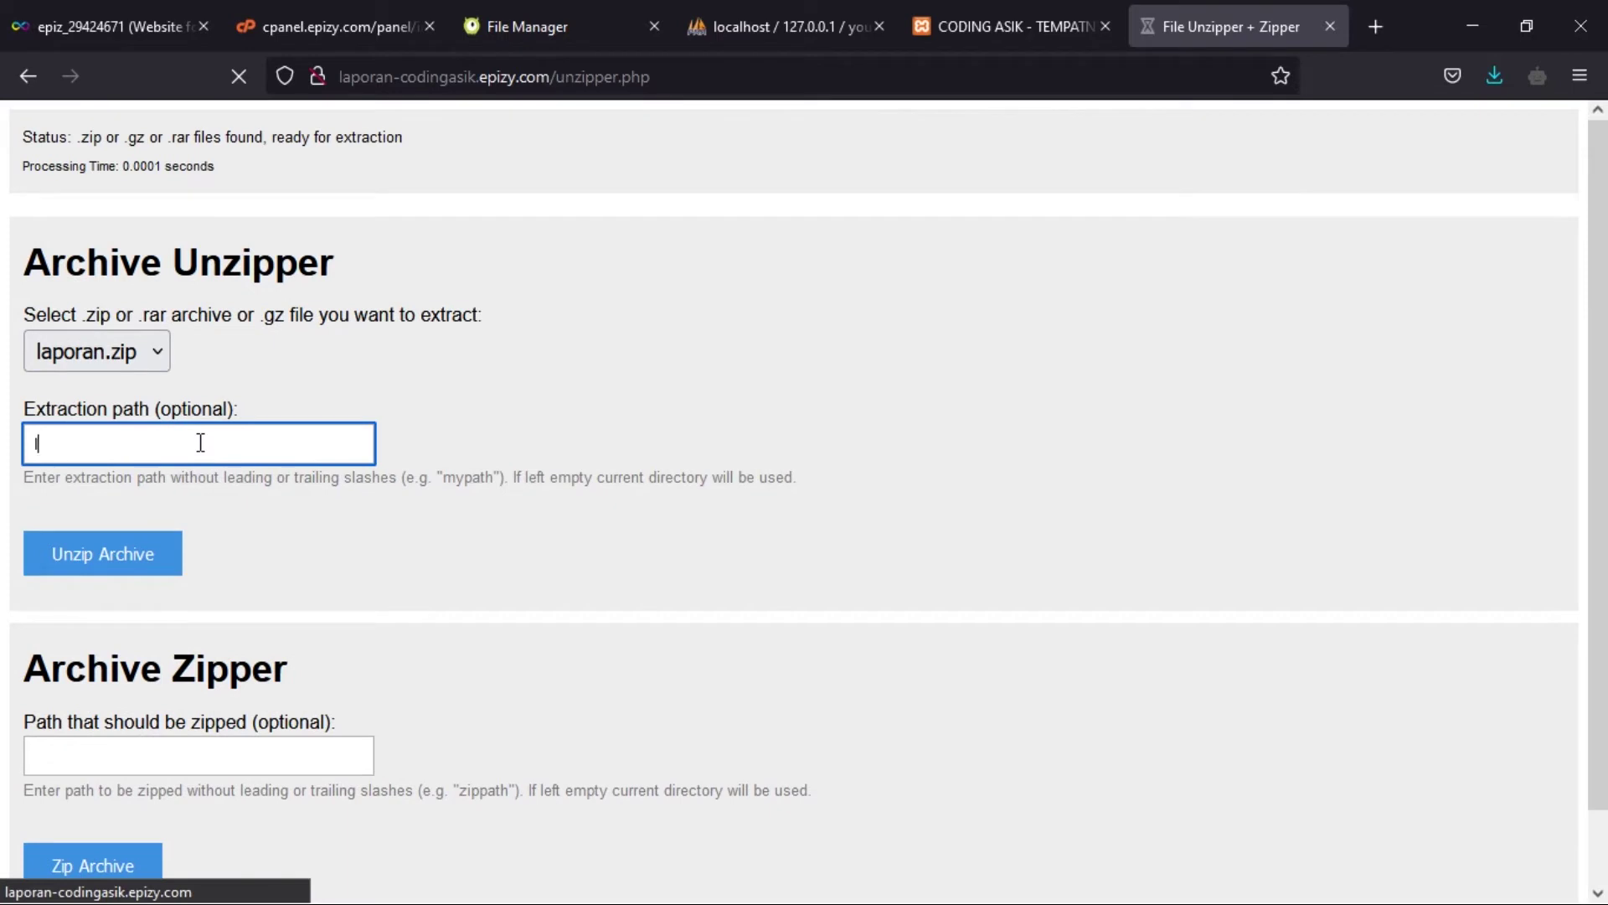
pyautogui.click(43, 557)
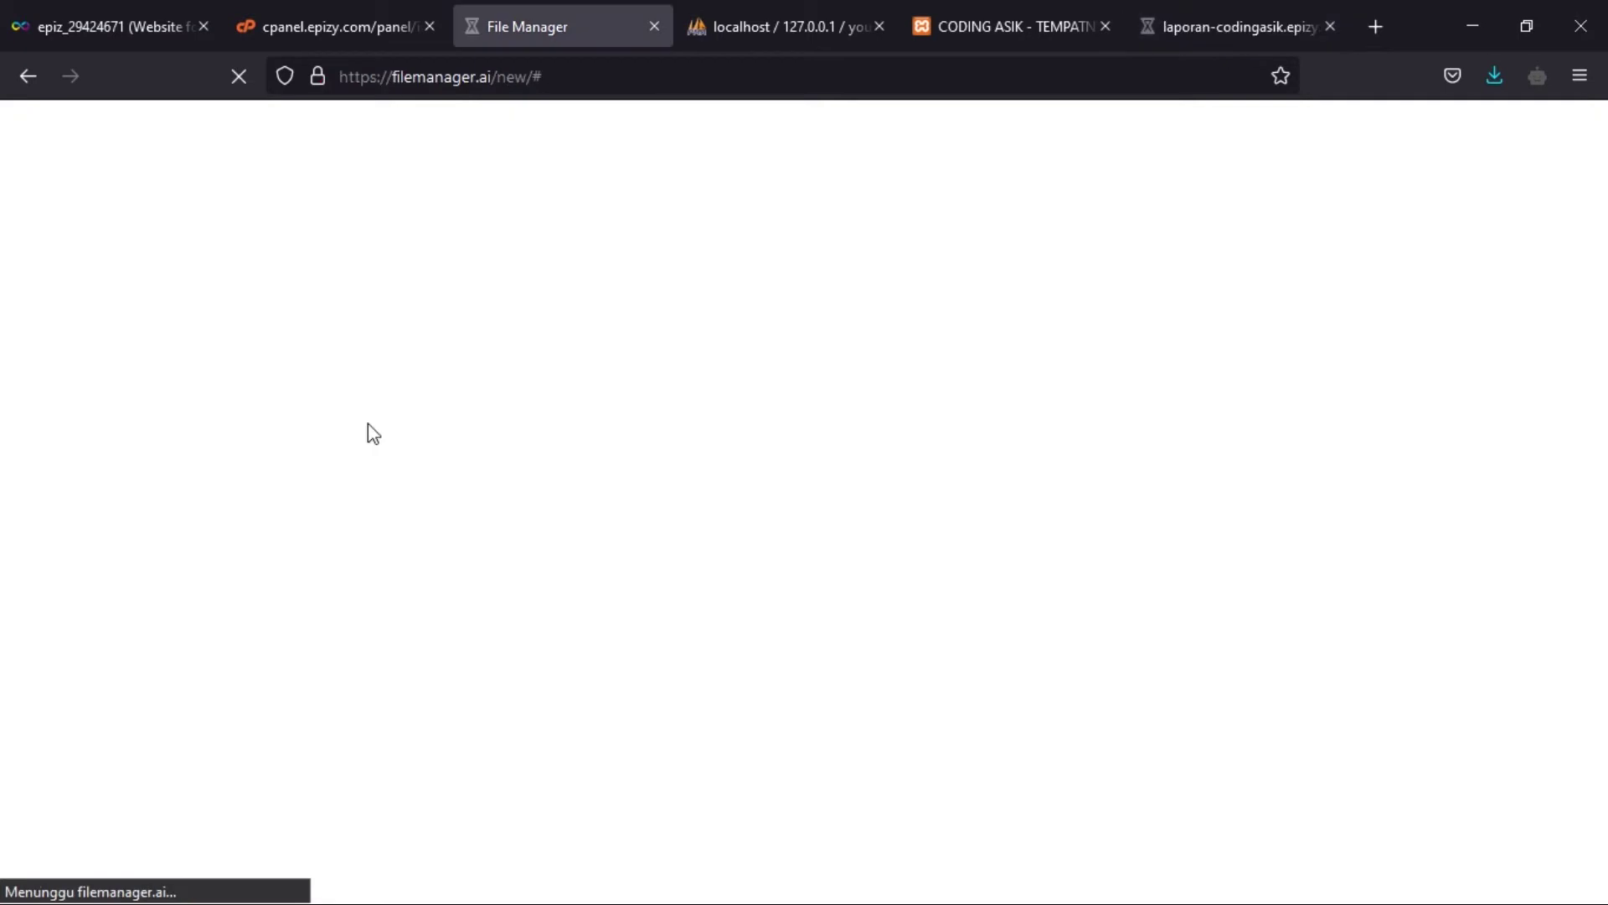
pyautogui.click(1188, 17)
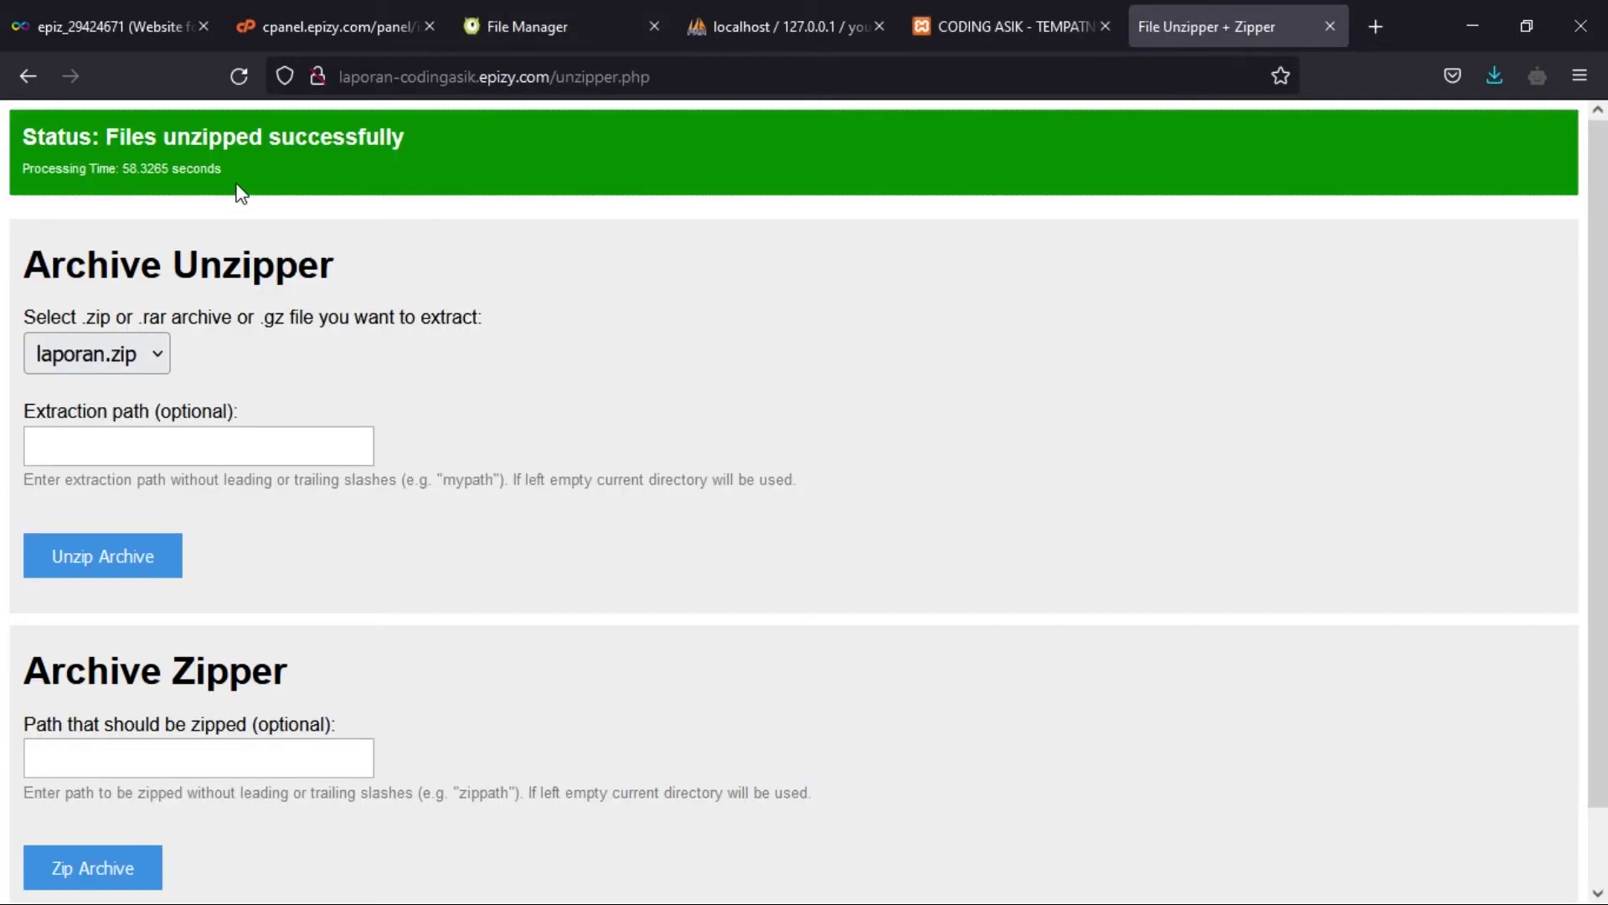
pyautogui.click(577, 16)
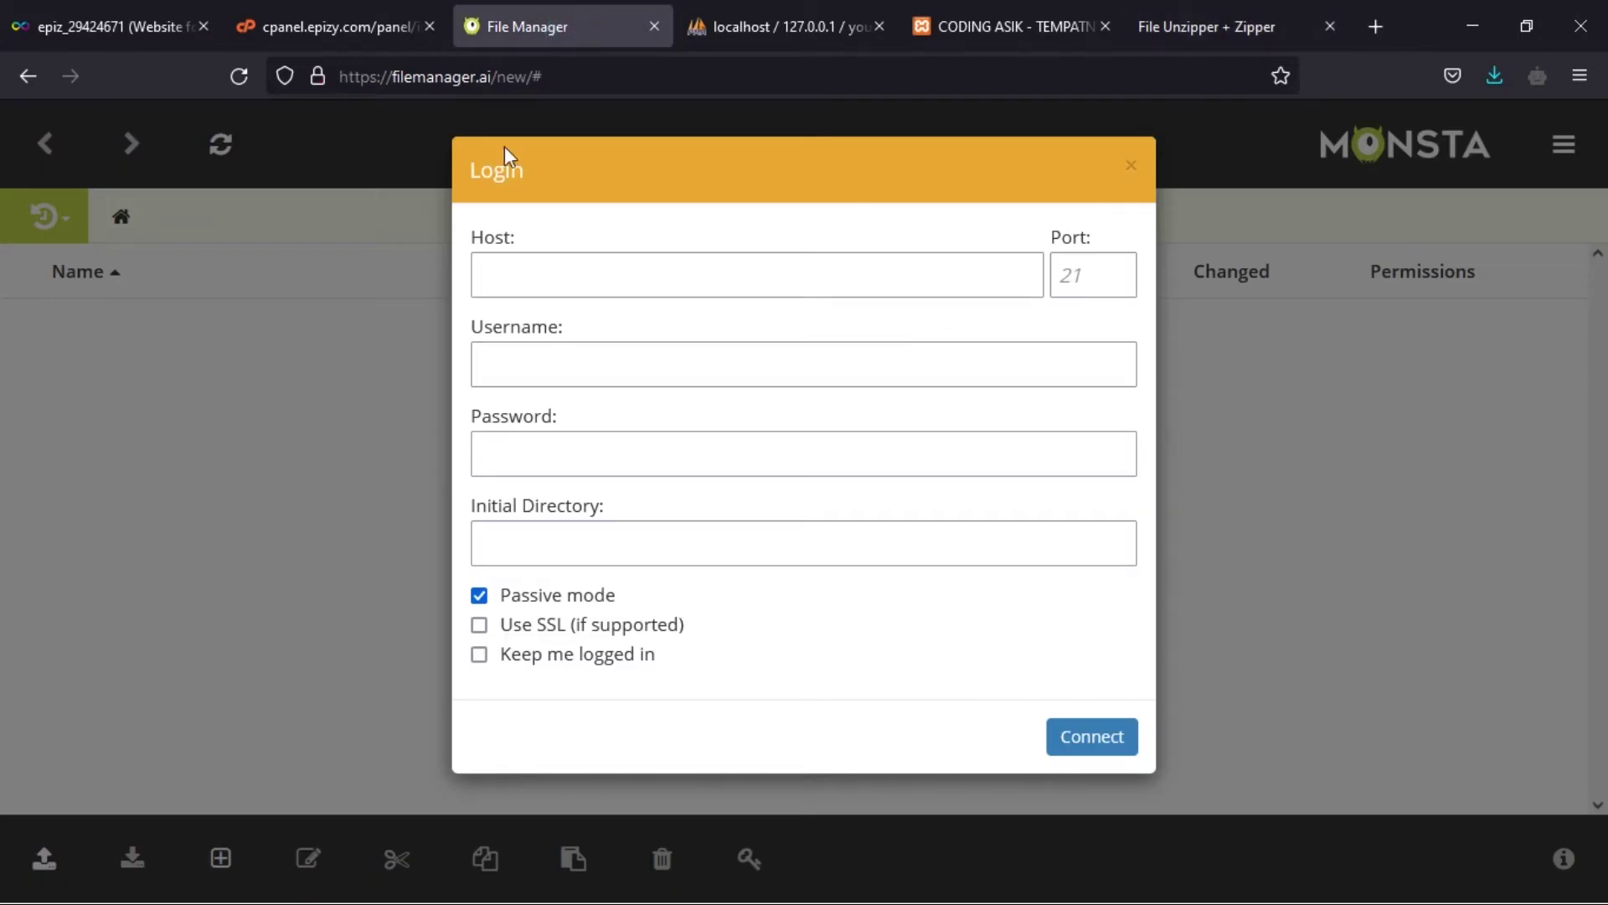
# - Reopen the Online File Manager from the hosting control panel in a new tab
pyautogui.click(310, 30)
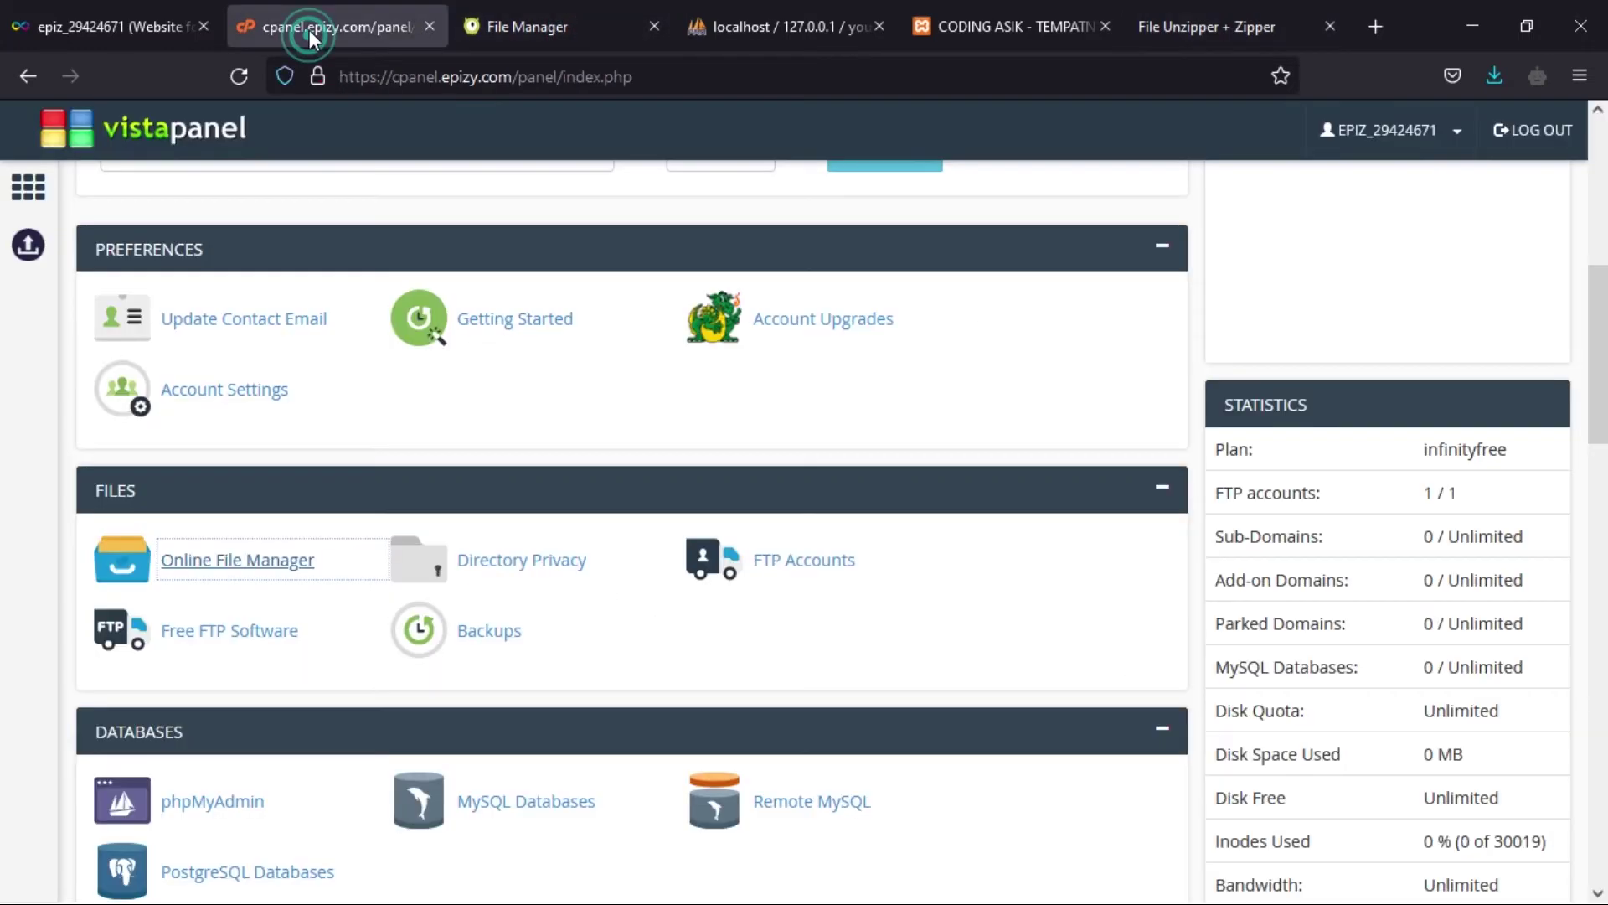
pyautogui.click(256, 570)
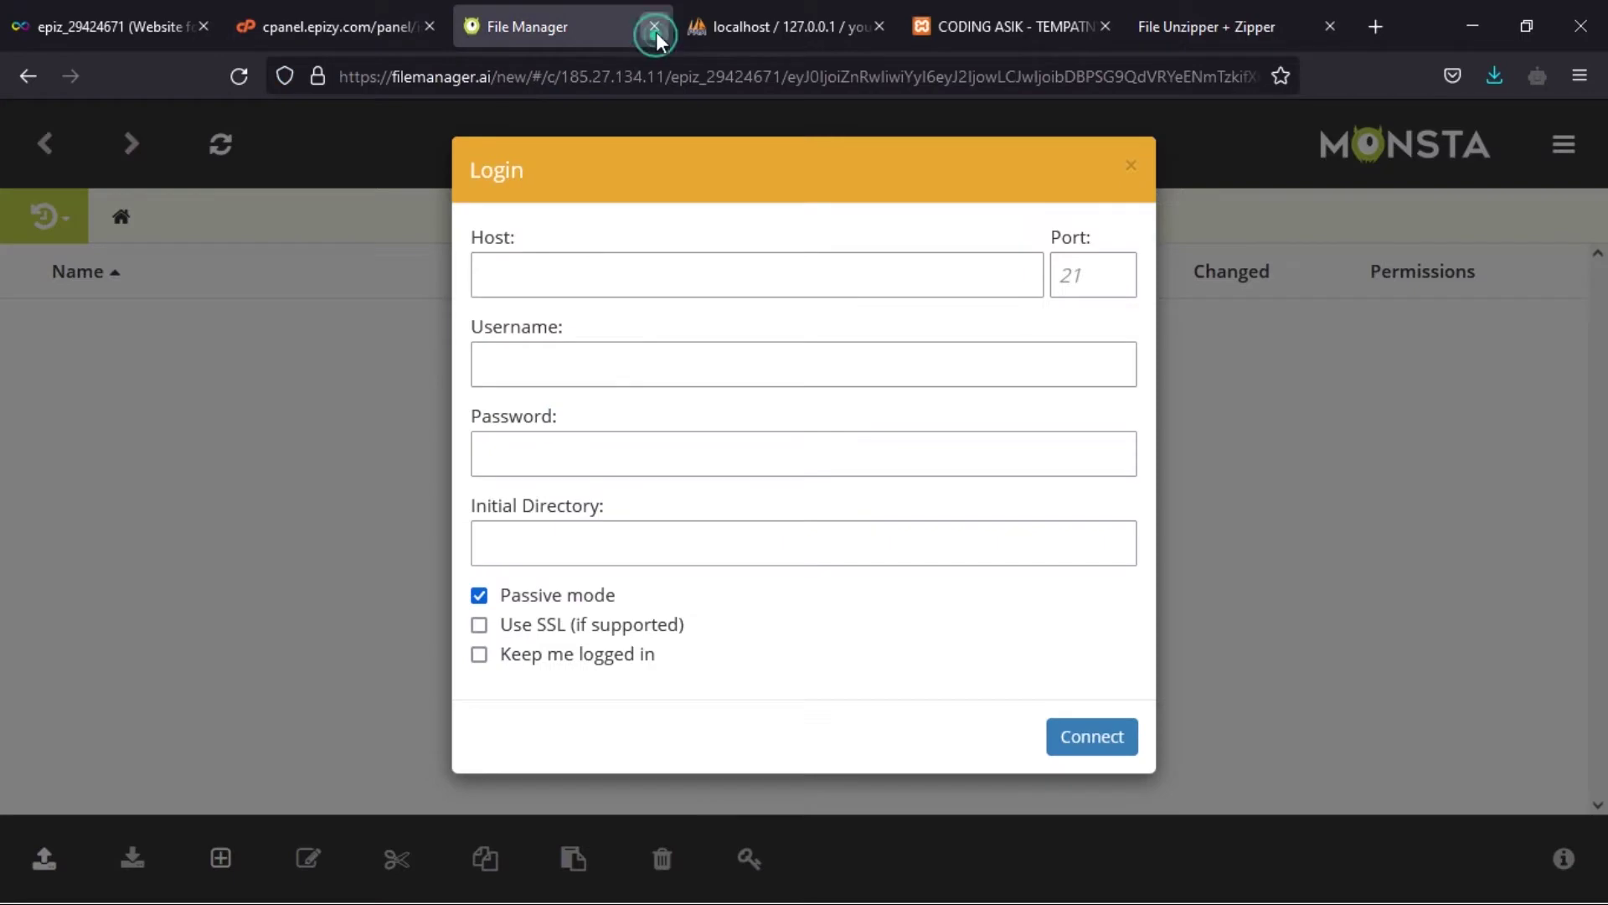
pyautogui.click(655, 29)
pyautogui.click(386, 26)
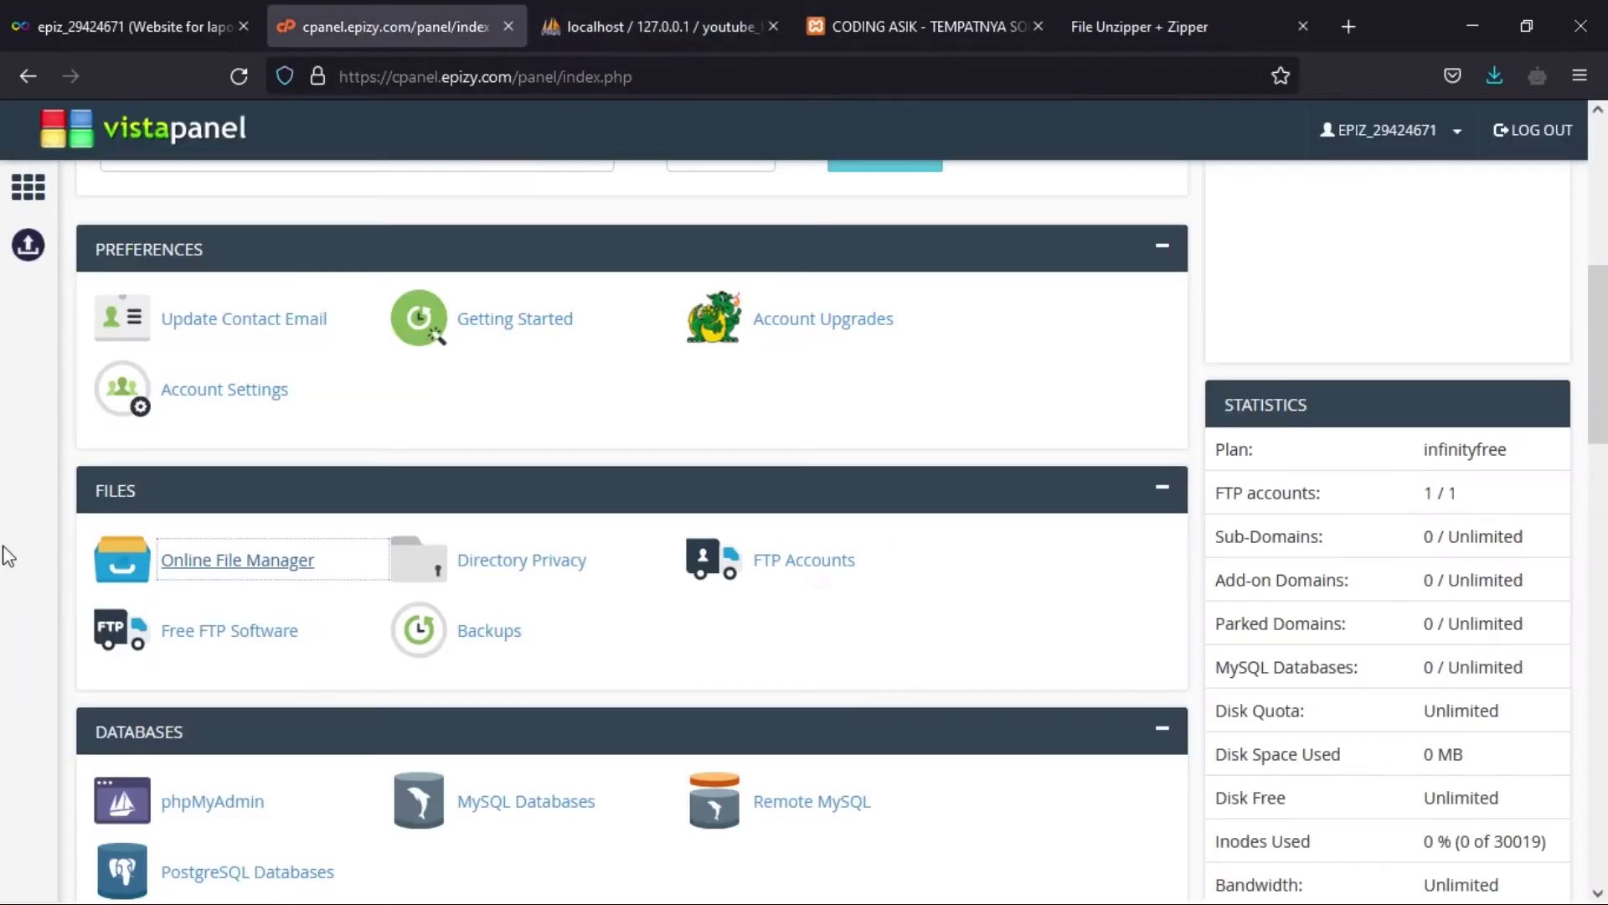
pyautogui.click(301, 574)
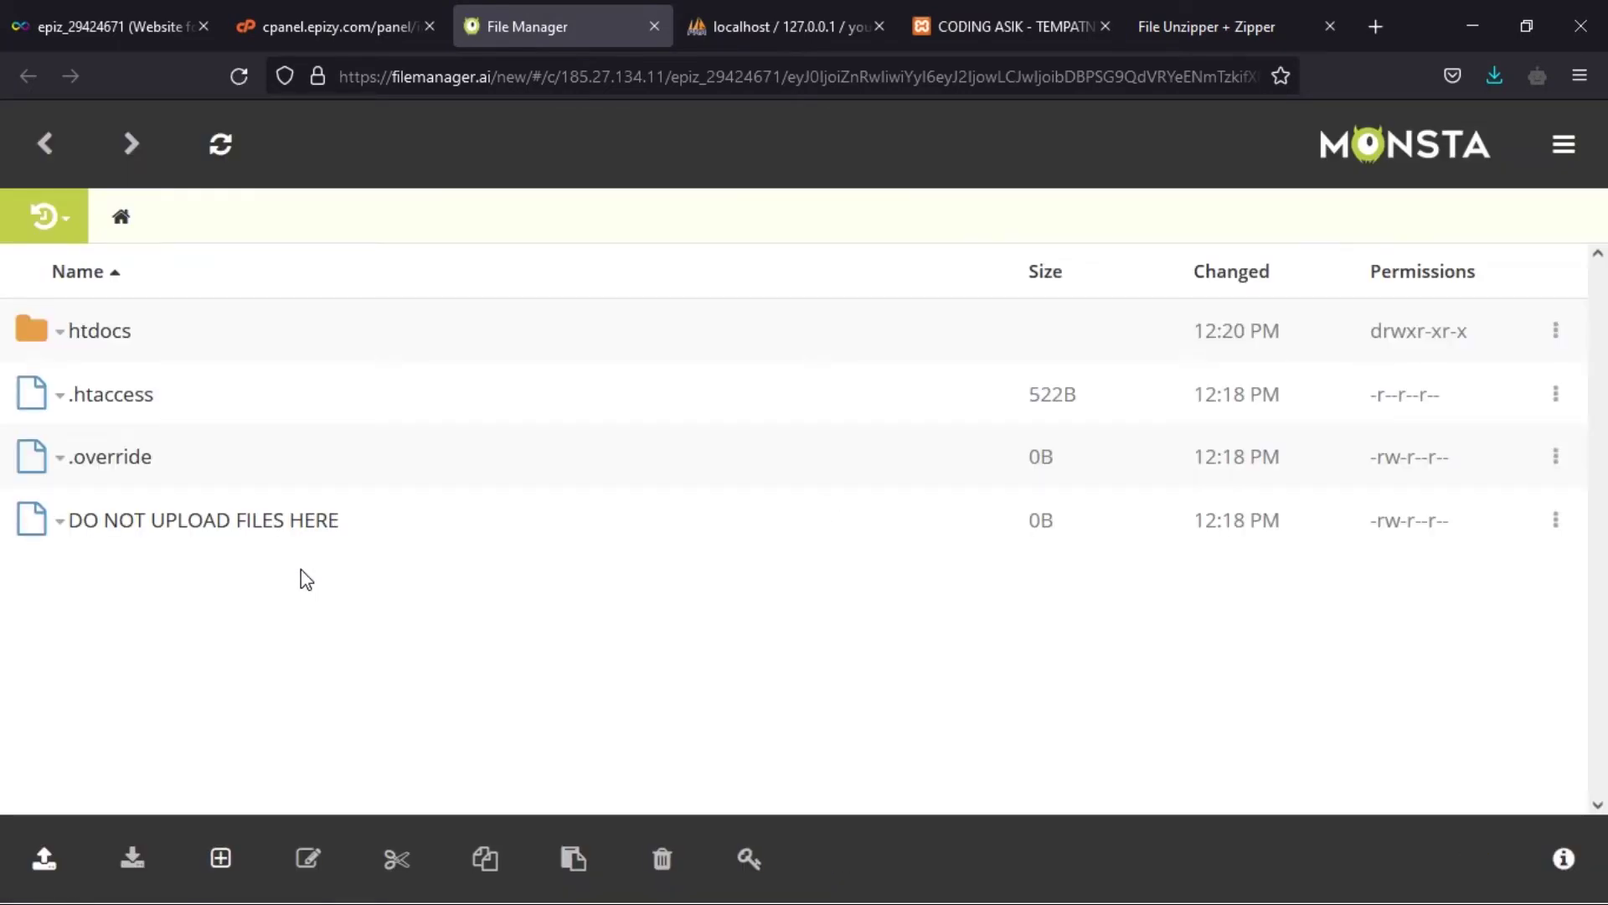
# - Open htdocs/laporan to show the extracted application, assets, system and database folders
pyautogui.doubleClick(108, 333)
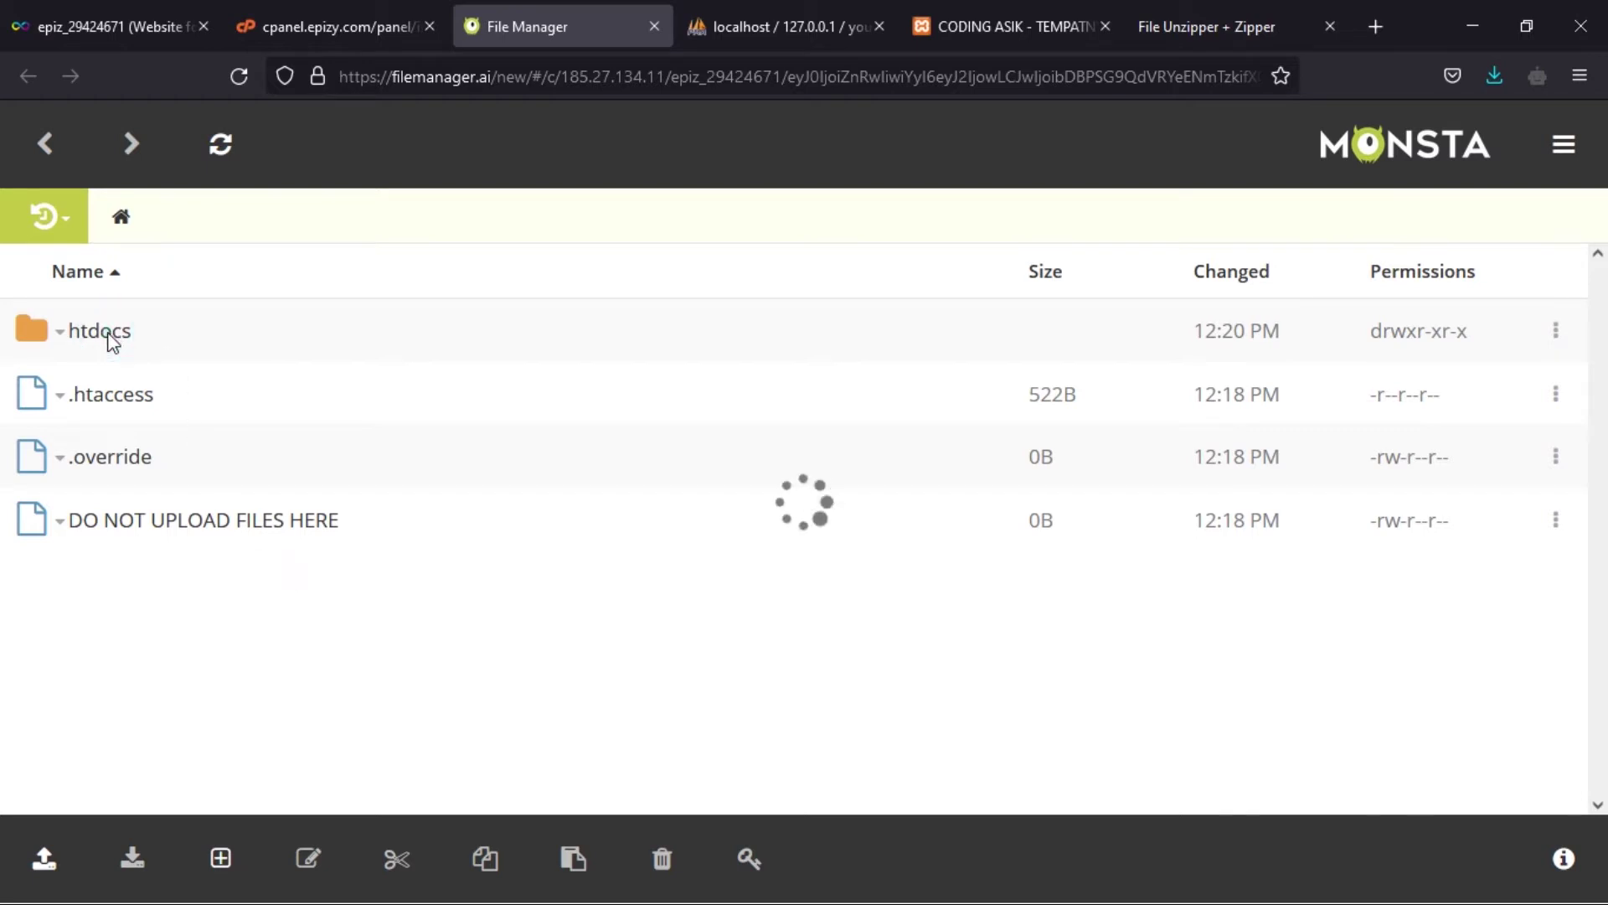
pyautogui.click(269, 706)
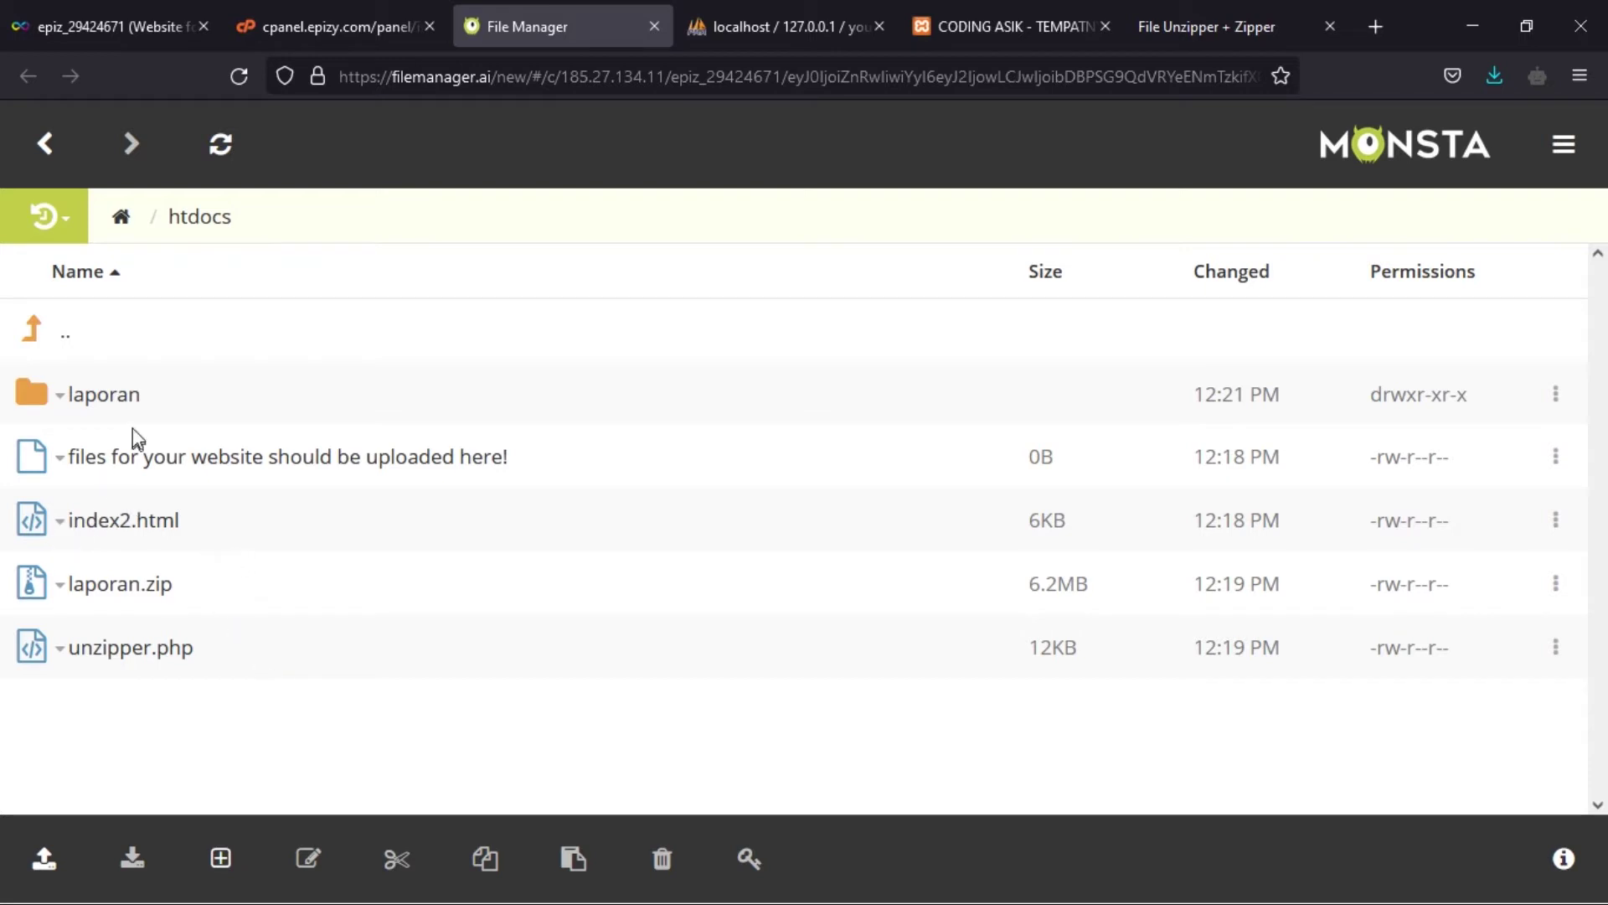
pyautogui.click(124, 396)
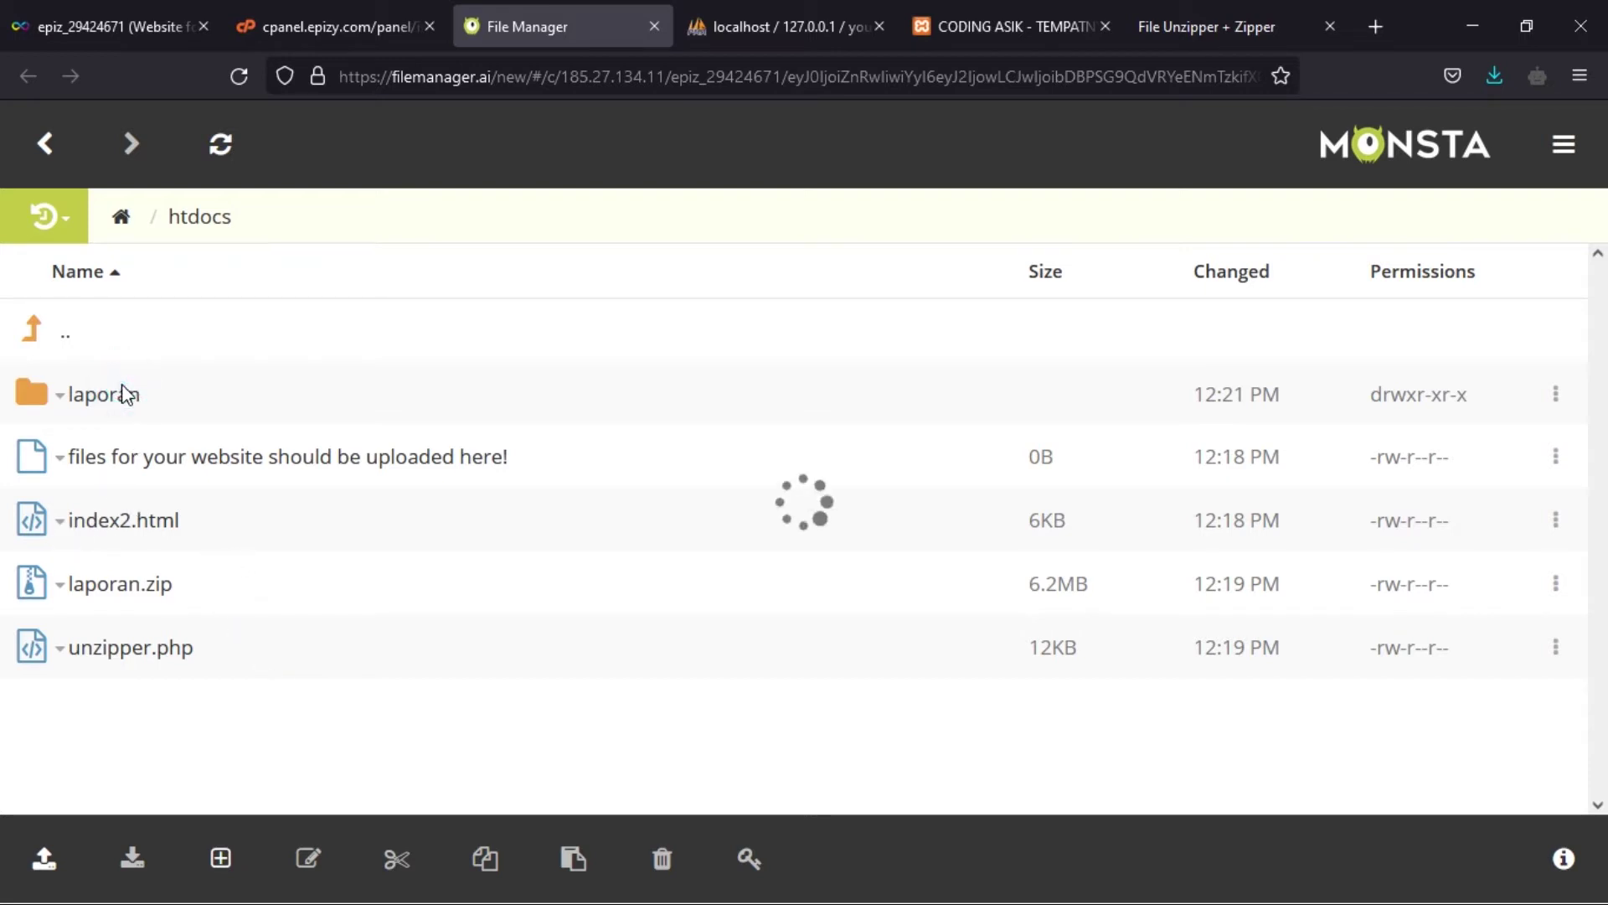
pyautogui.scroll(-1, 142, 431)
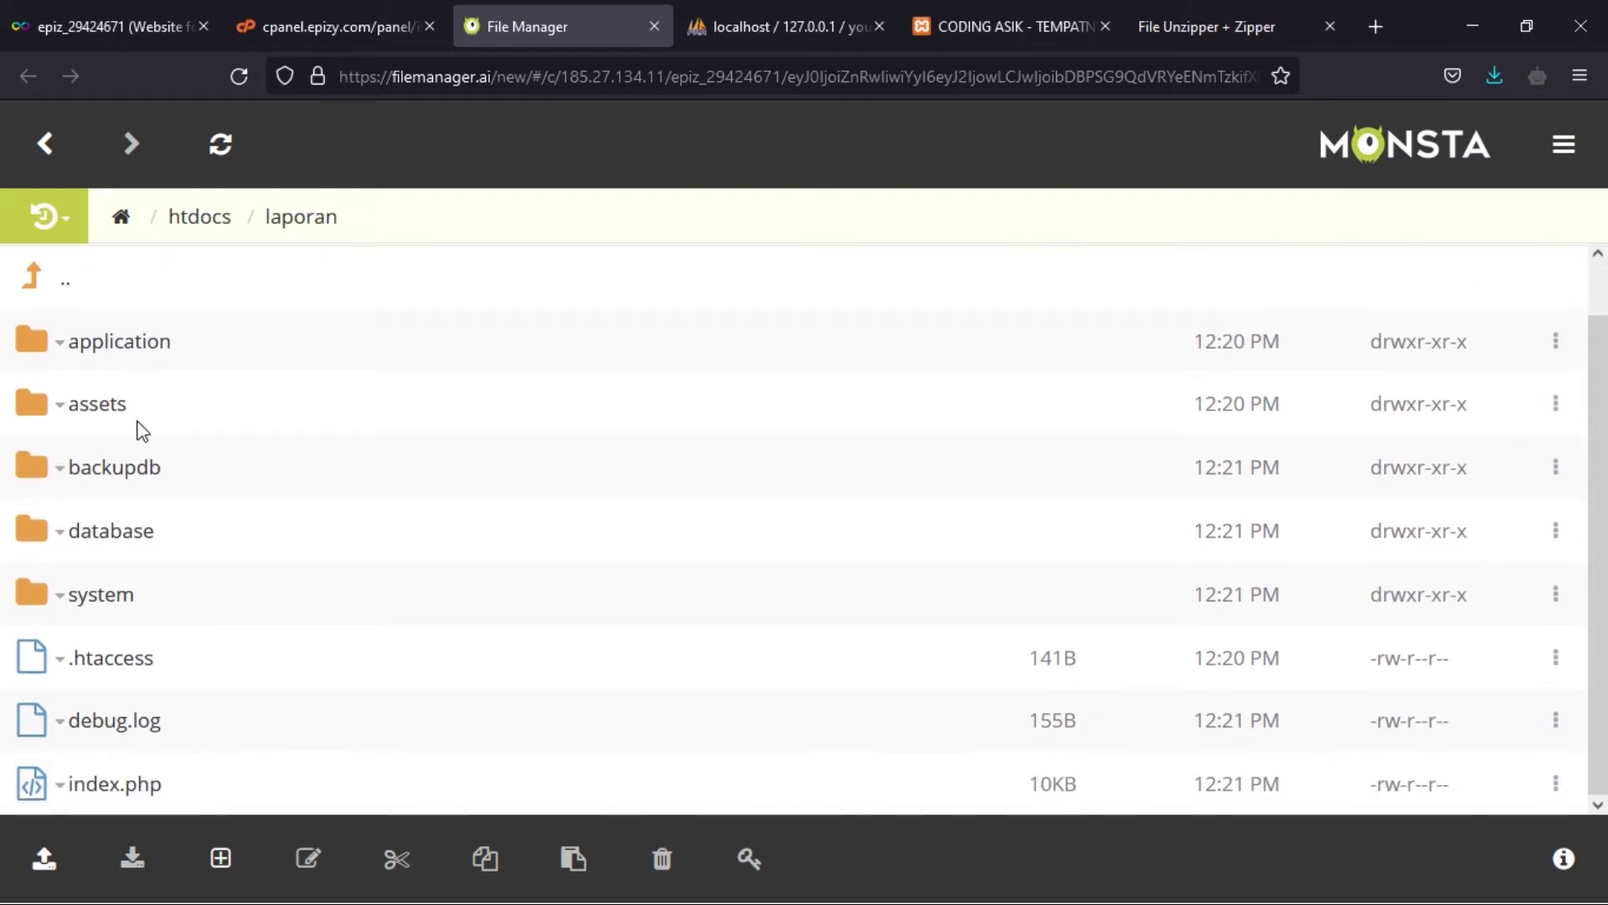
pyautogui.click(204, 224)
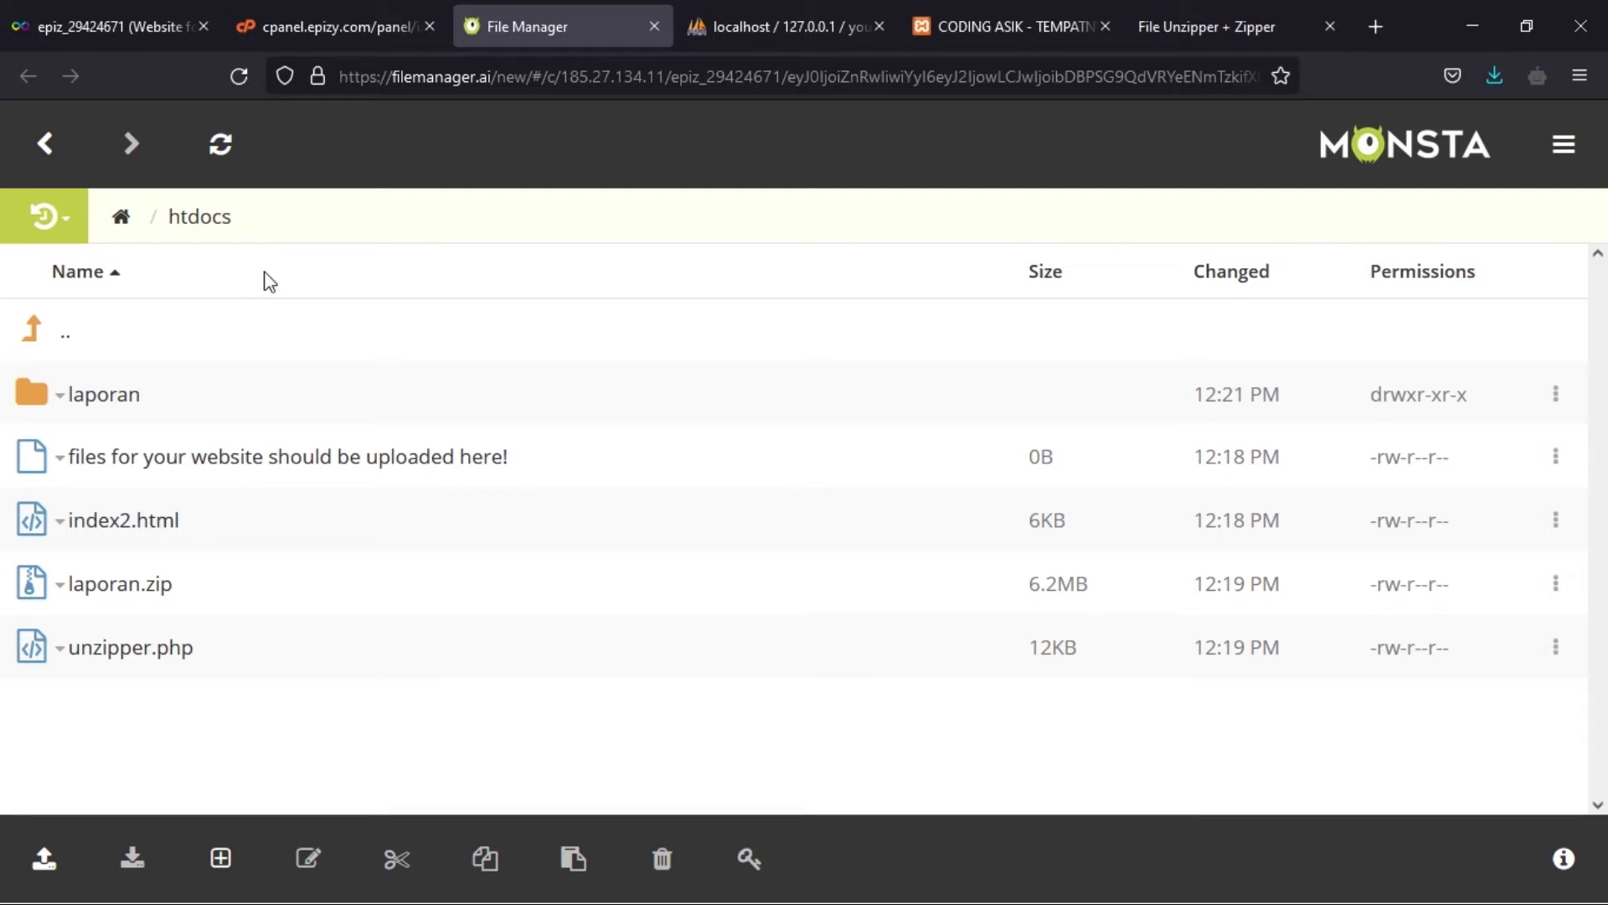
pyautogui.click(118, 400)
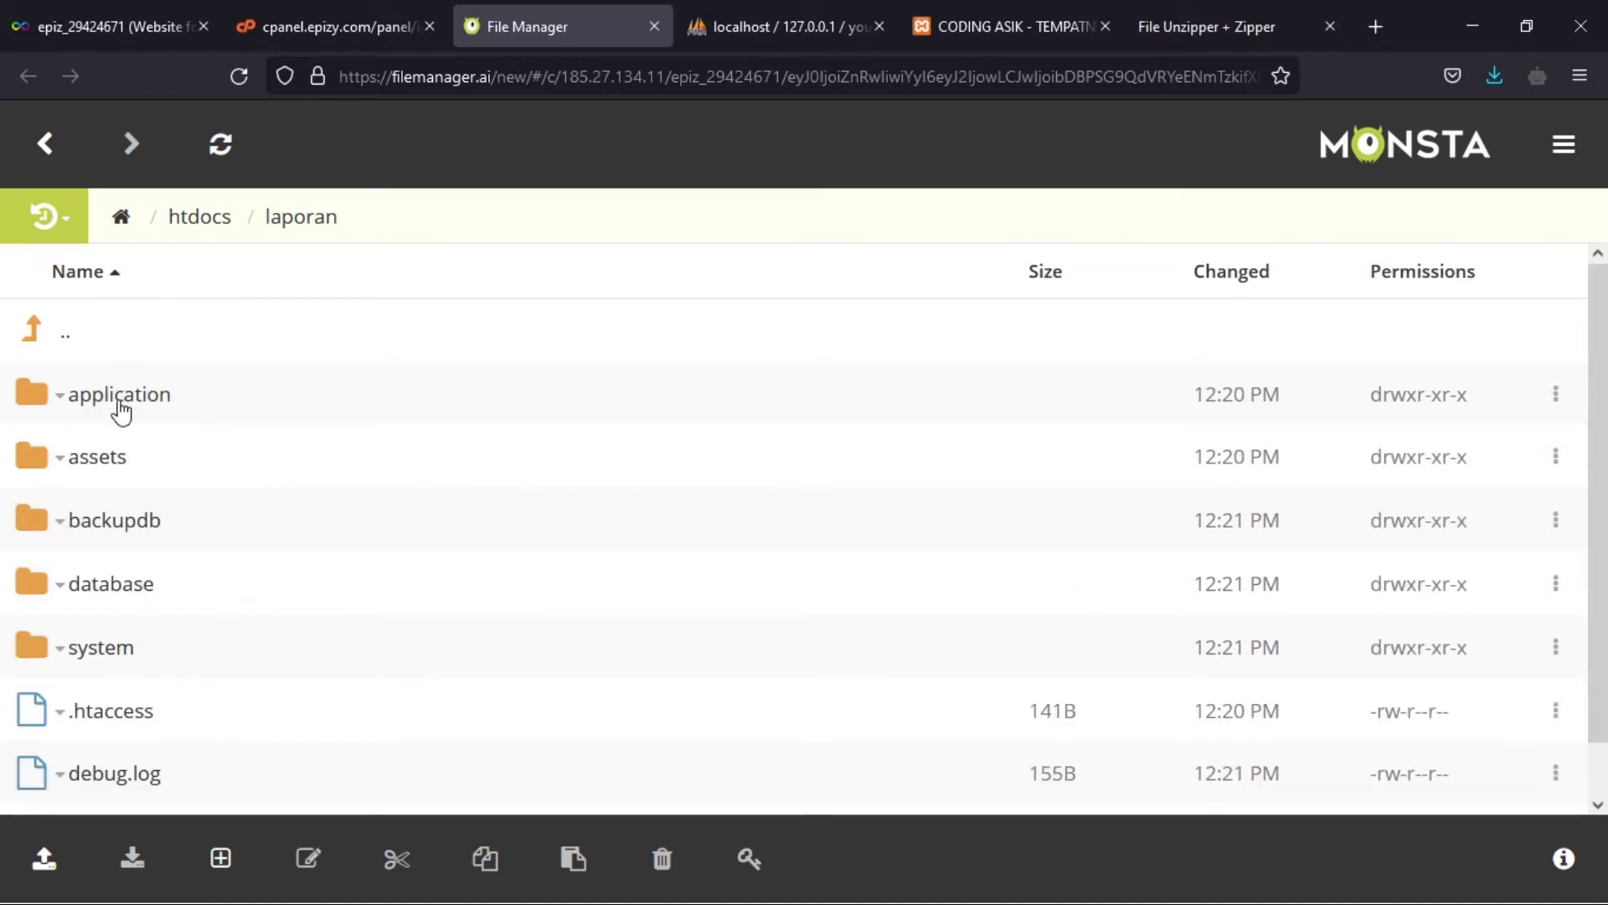
pyautogui.click(118, 400)
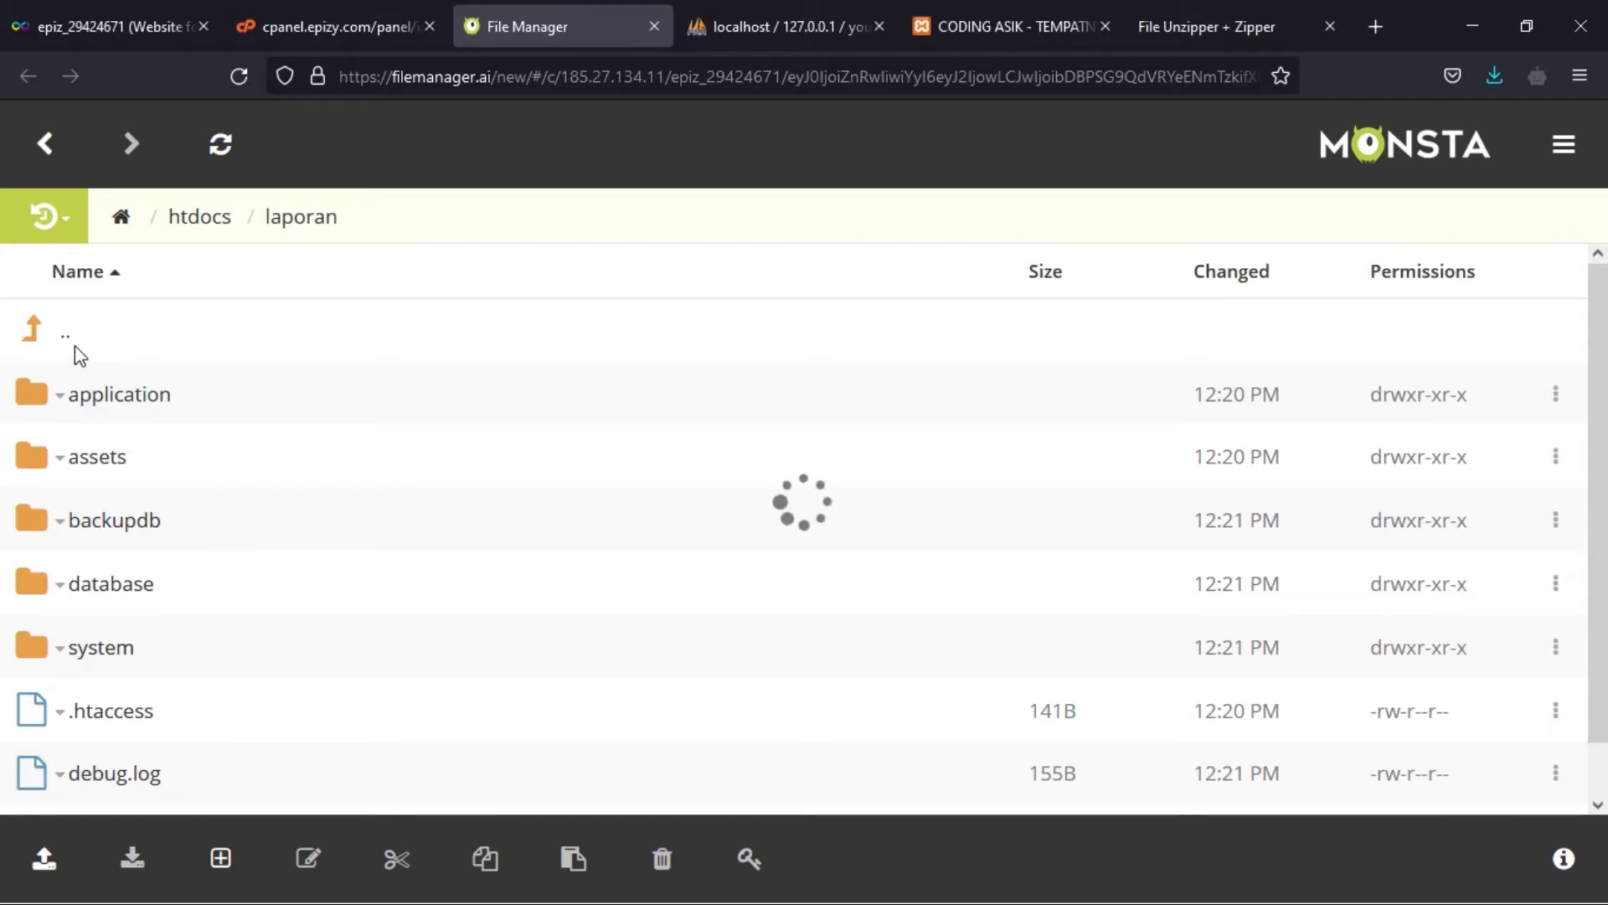
# - Select all the project files in laporan, down to index.php, and cut them
pyautogui.scroll(-1, 109, 502)
pyautogui.keyDown('shift'); pyautogui.click(115, 534); pyautogui.keyUp('shift')
pyautogui.keyDown('shift'); pyautogui.click(126, 598); pyautogui.keyUp('shift')
pyautogui.keyDown('shift'); pyautogui.click(122, 662); pyautogui.keyUp('shift')
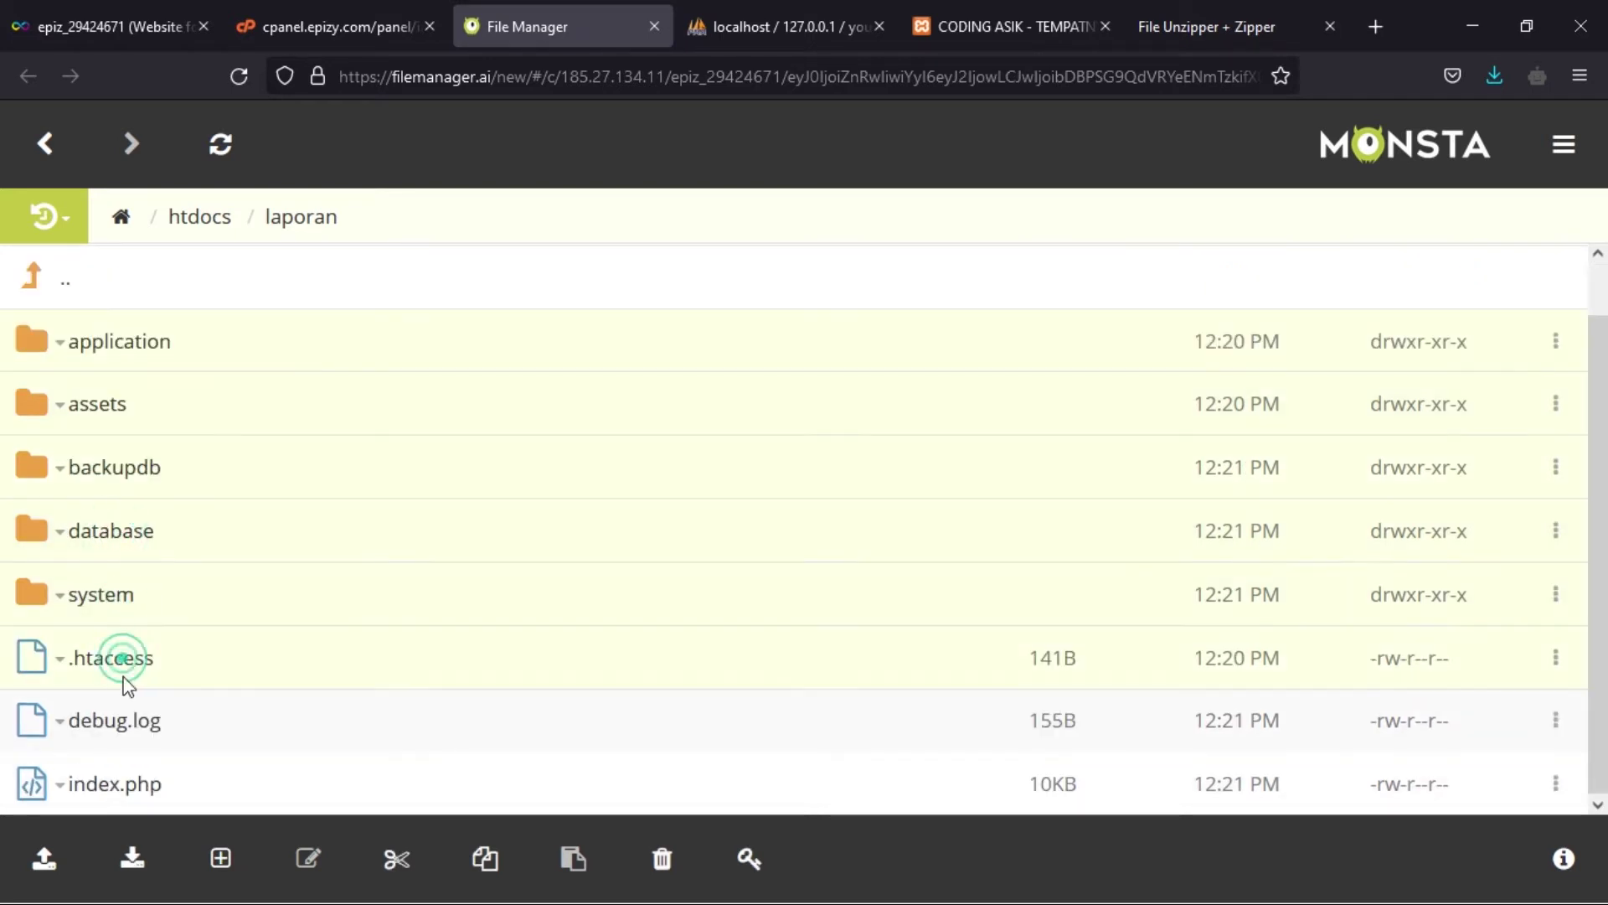
pyautogui.keyDown('shift'); pyautogui.click(123, 722); pyautogui.keyUp('shift')
pyautogui.keyDown('shift'); pyautogui.click(122, 784); pyautogui.keyUp('shift')
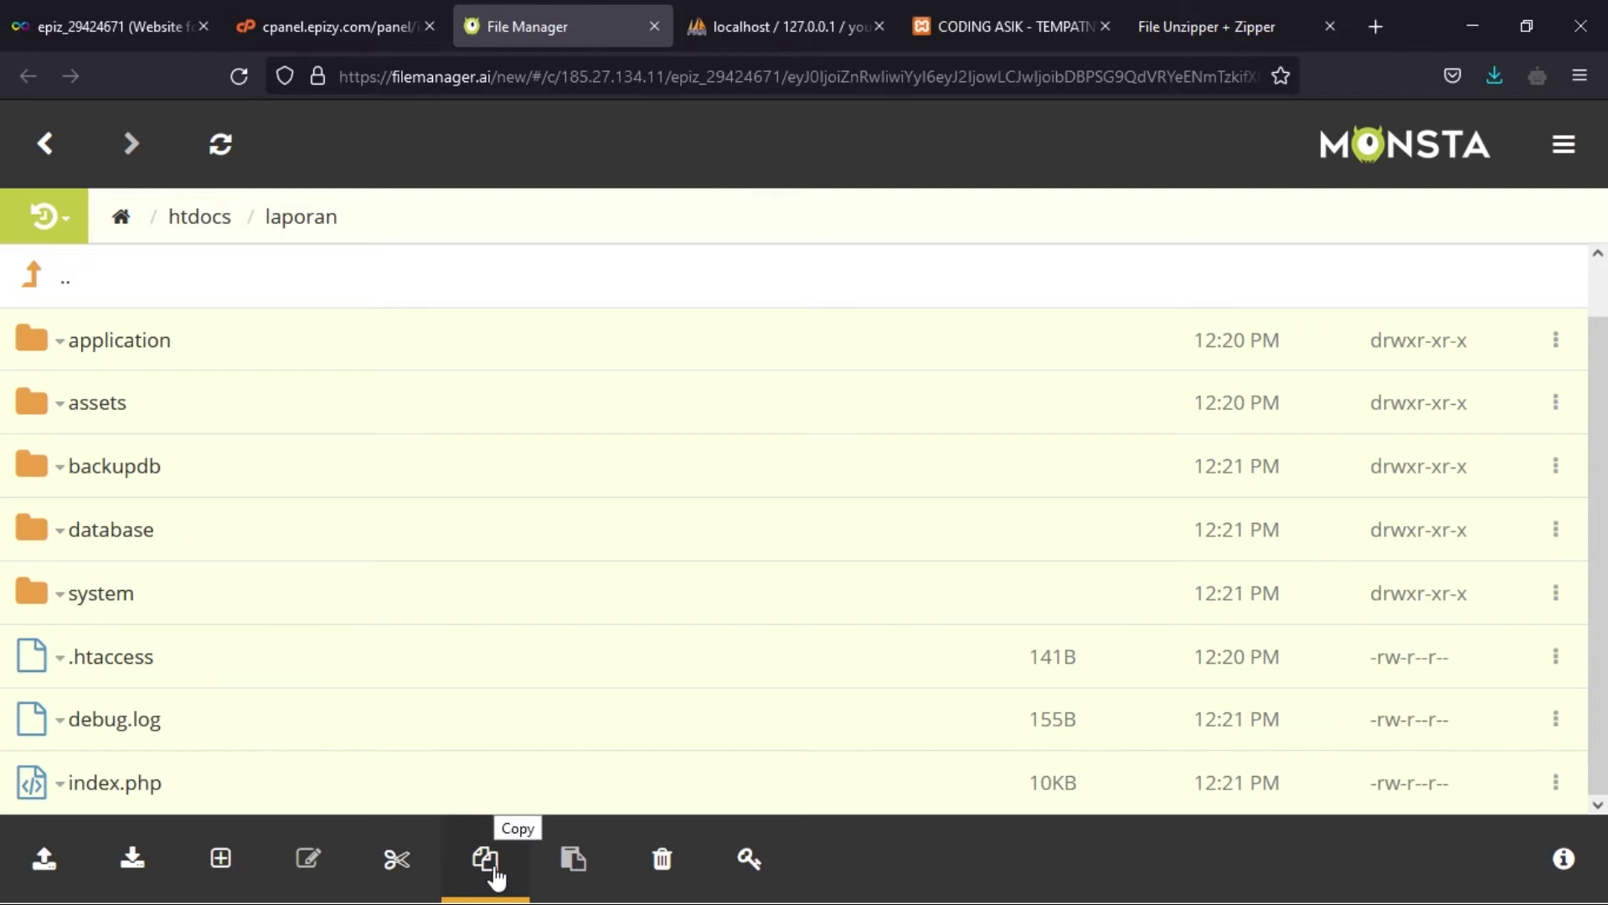
pyautogui.click(417, 861)
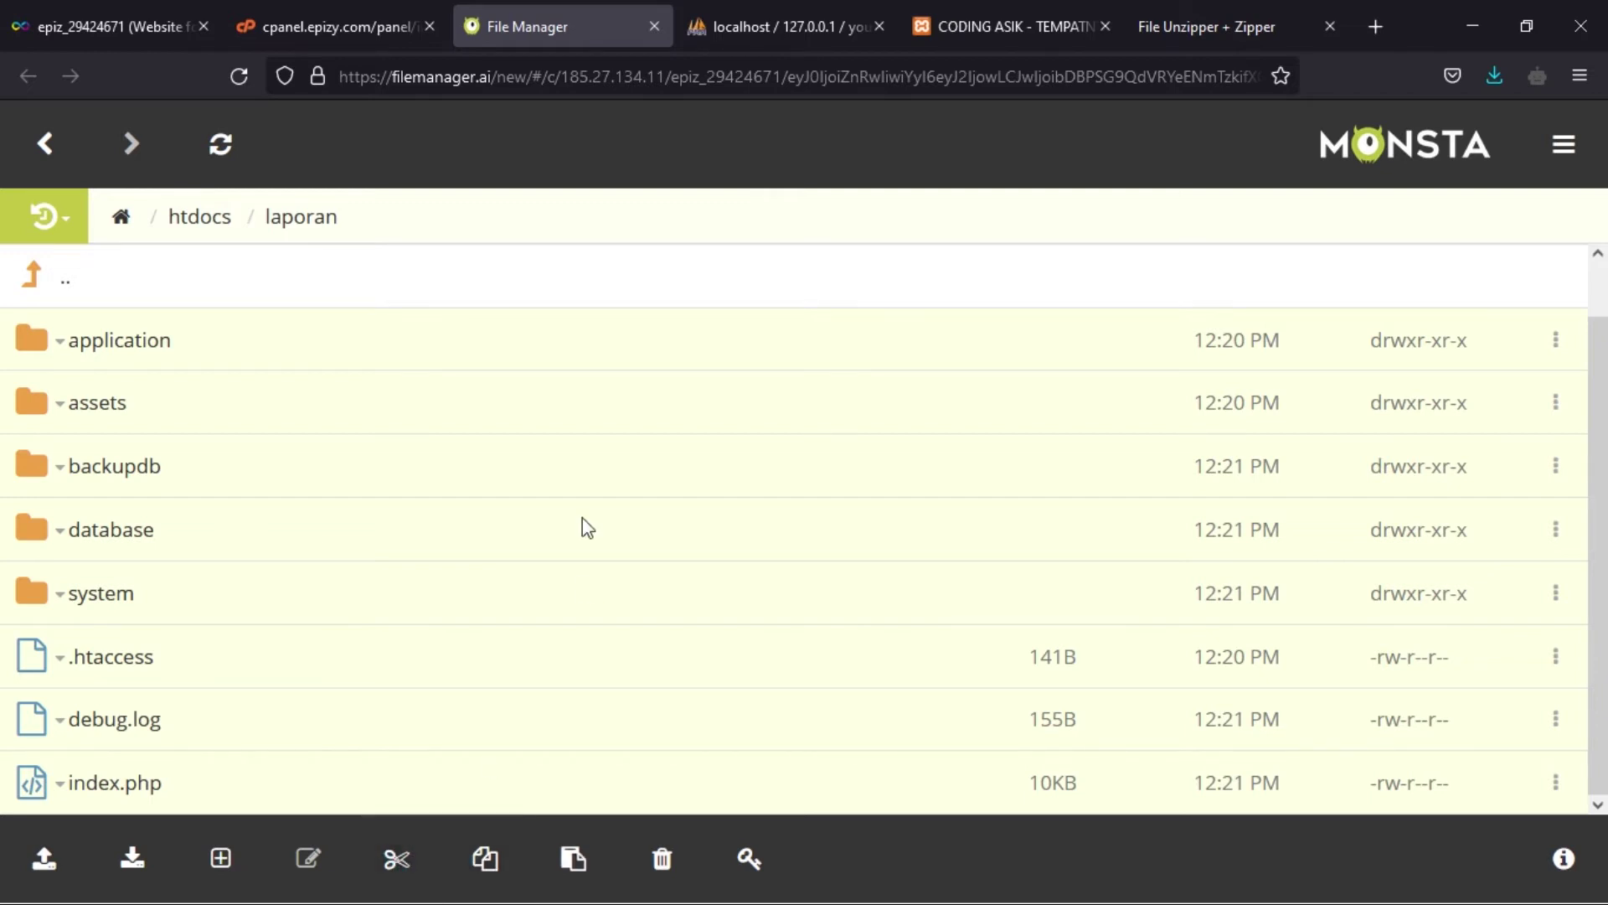
# - Paste the cut files into htdocs and dismiss the change-directory error
pyautogui.click(70, 289)
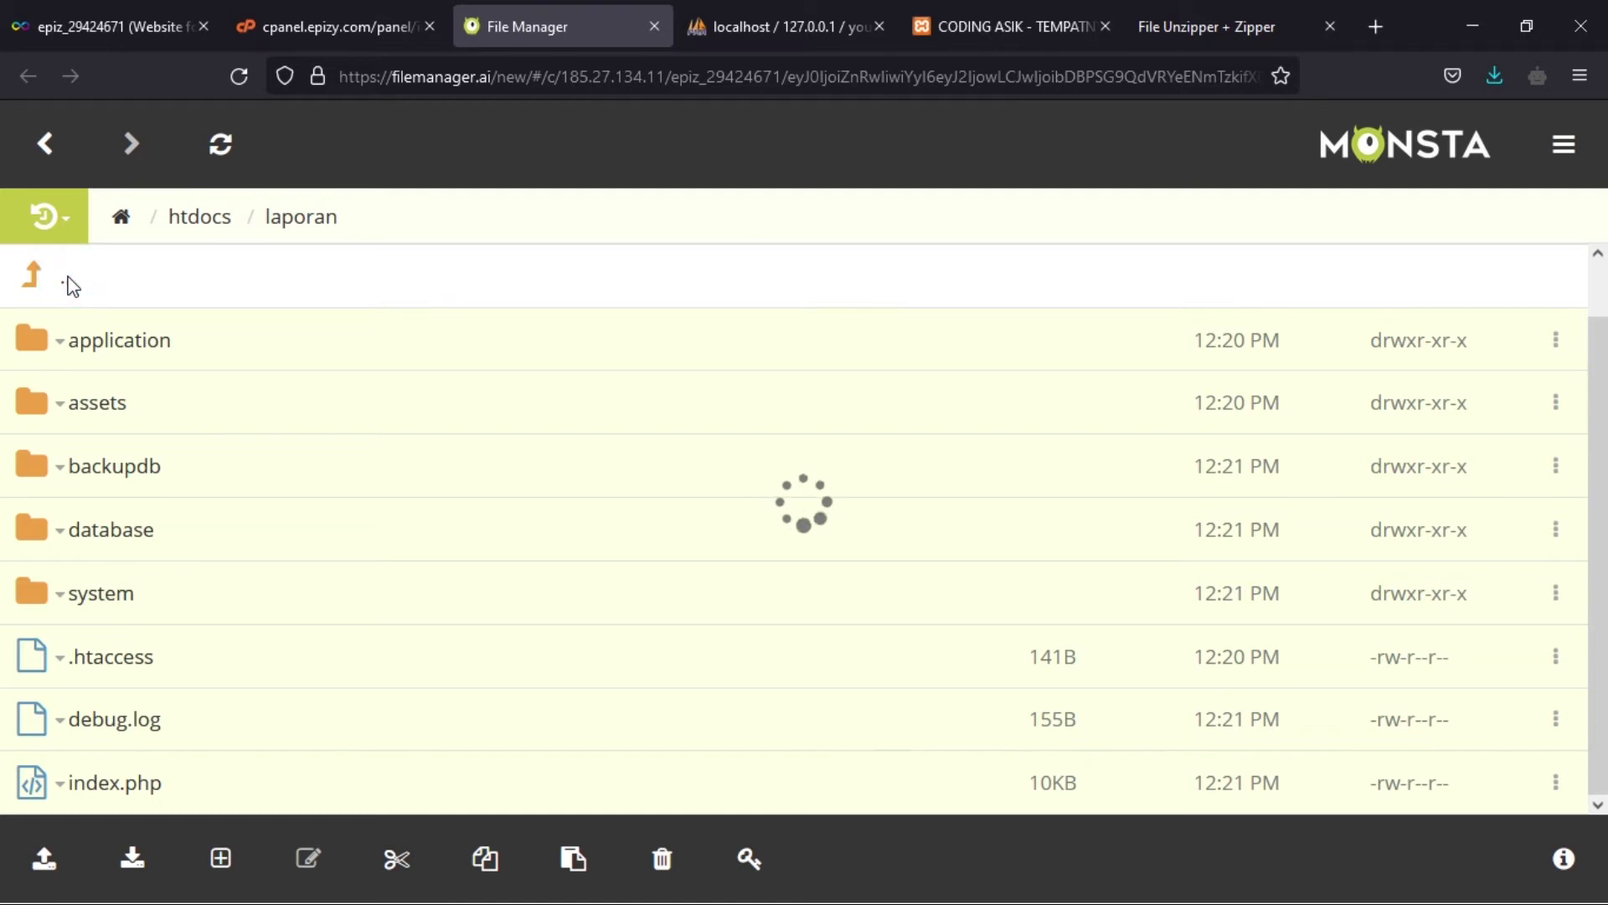
pyautogui.rightClick(338, 734)
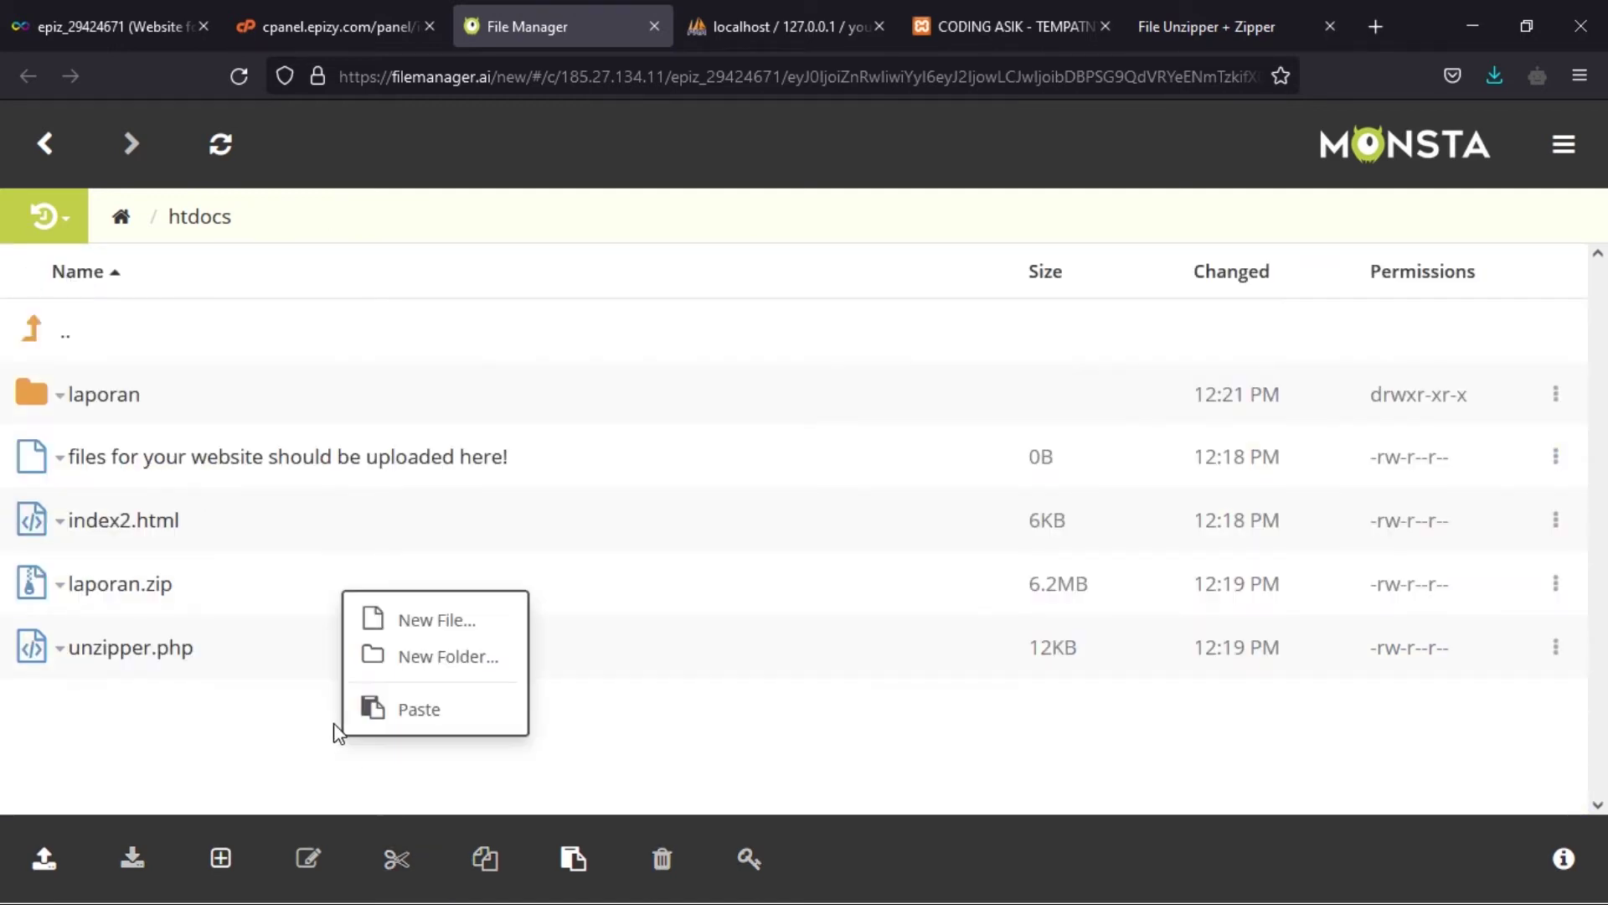
pyautogui.click(395, 712)
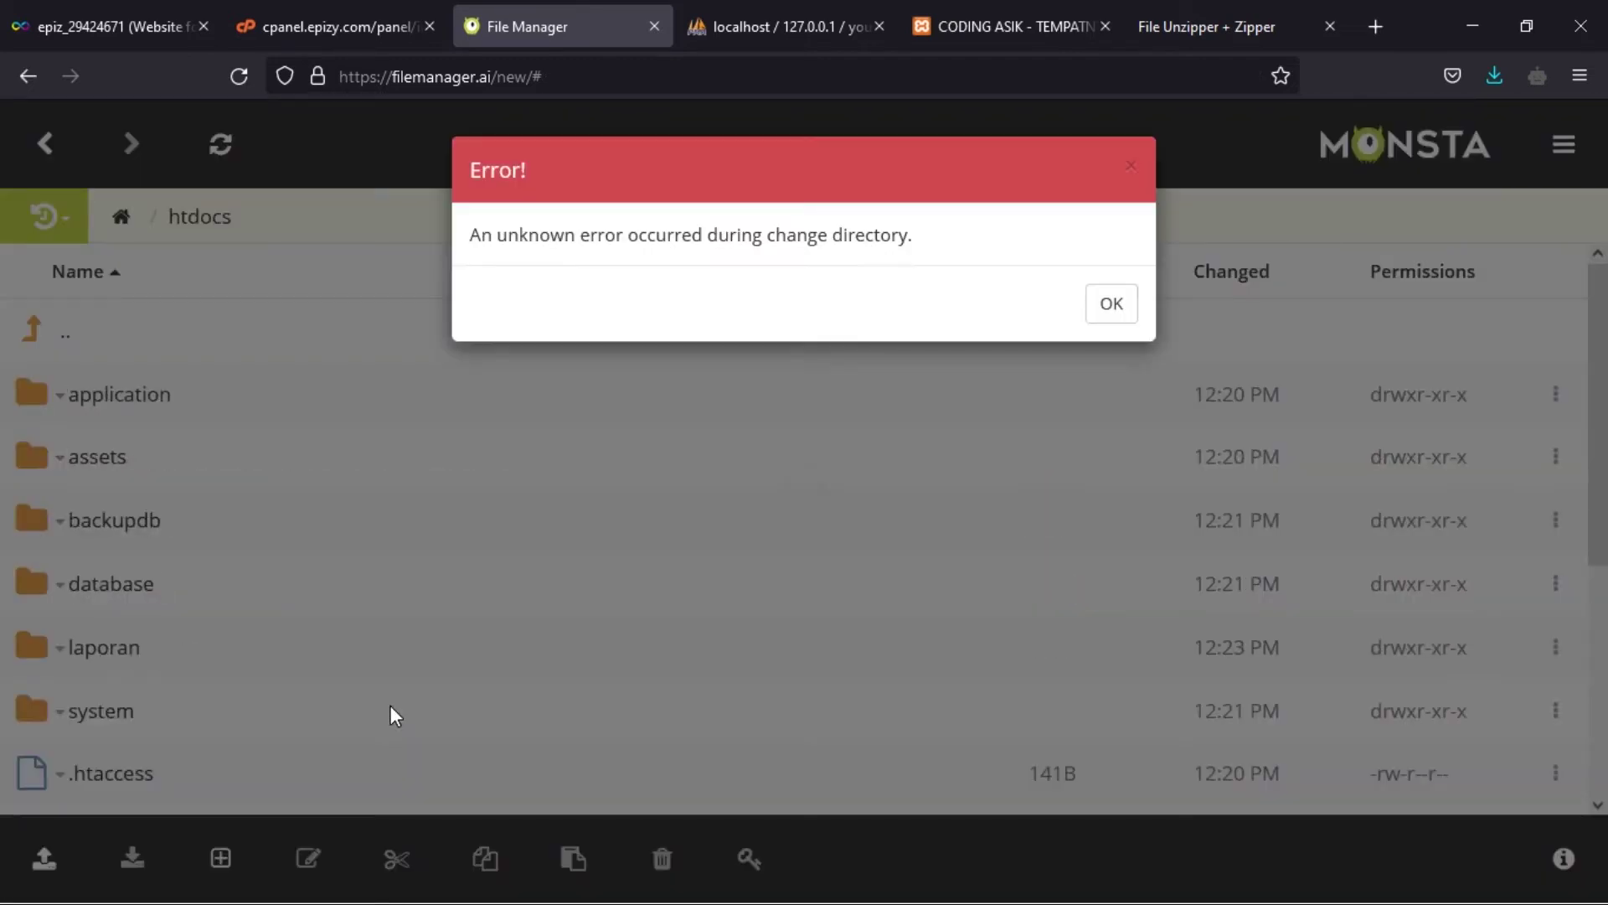
pyautogui.click(1110, 309)
# - Confirm the laporan folder is now empty, then return to htdocs
pyautogui.scroll(-5, 324, 574)
pyautogui.scroll(5, 320, 575)
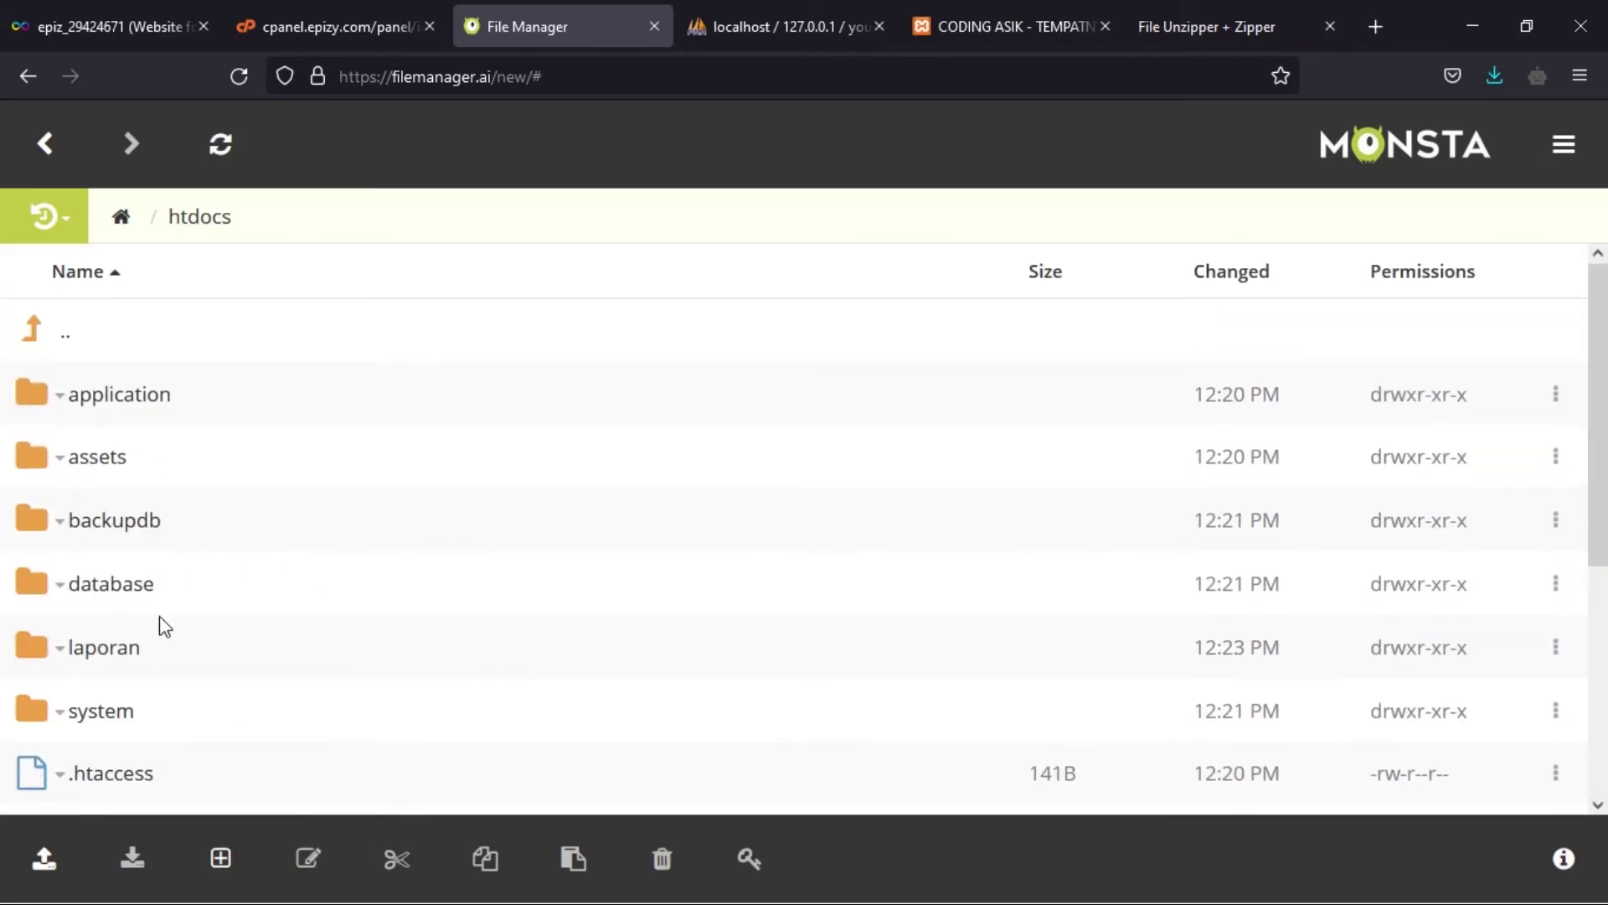
pyautogui.click(121, 652)
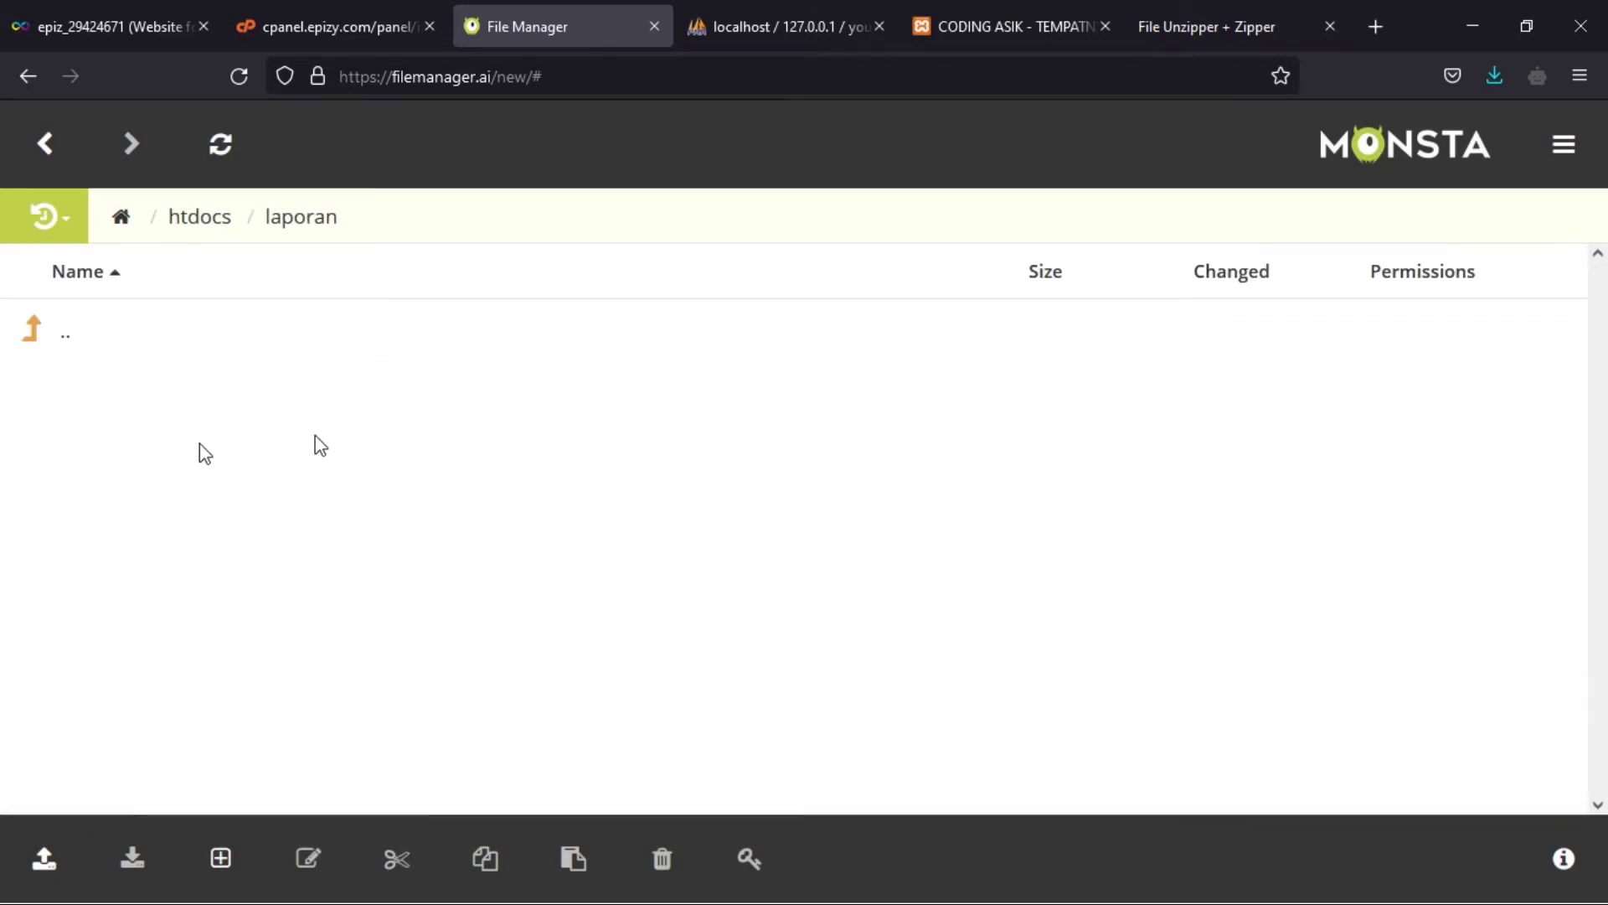
pyautogui.click(63, 337)
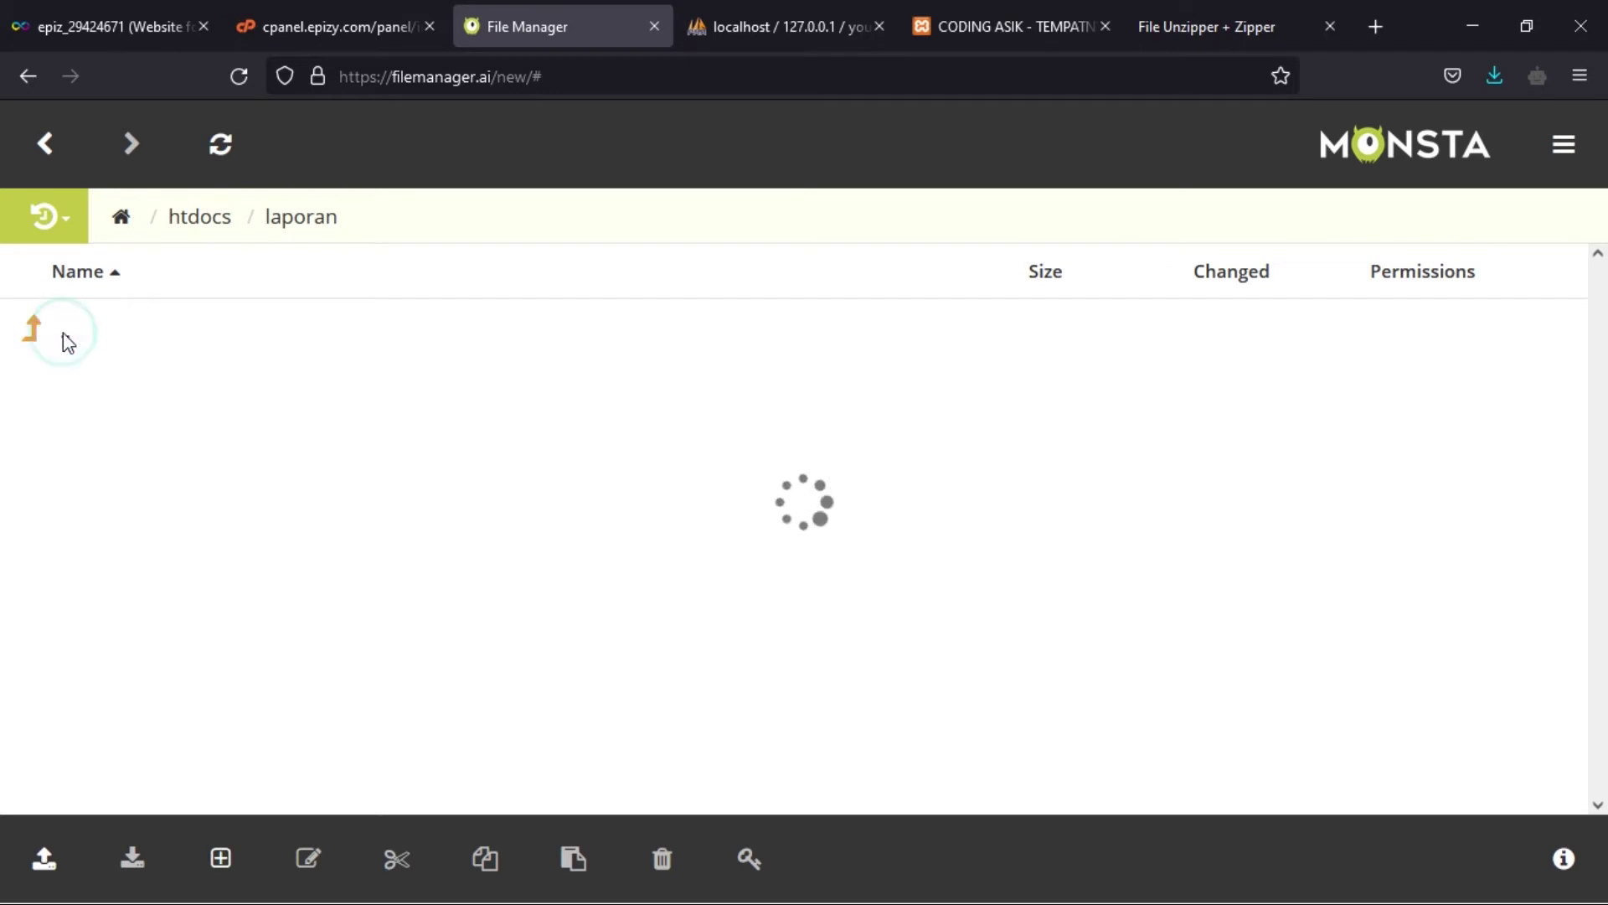
pyautogui.scroll(-5, 309, 518)
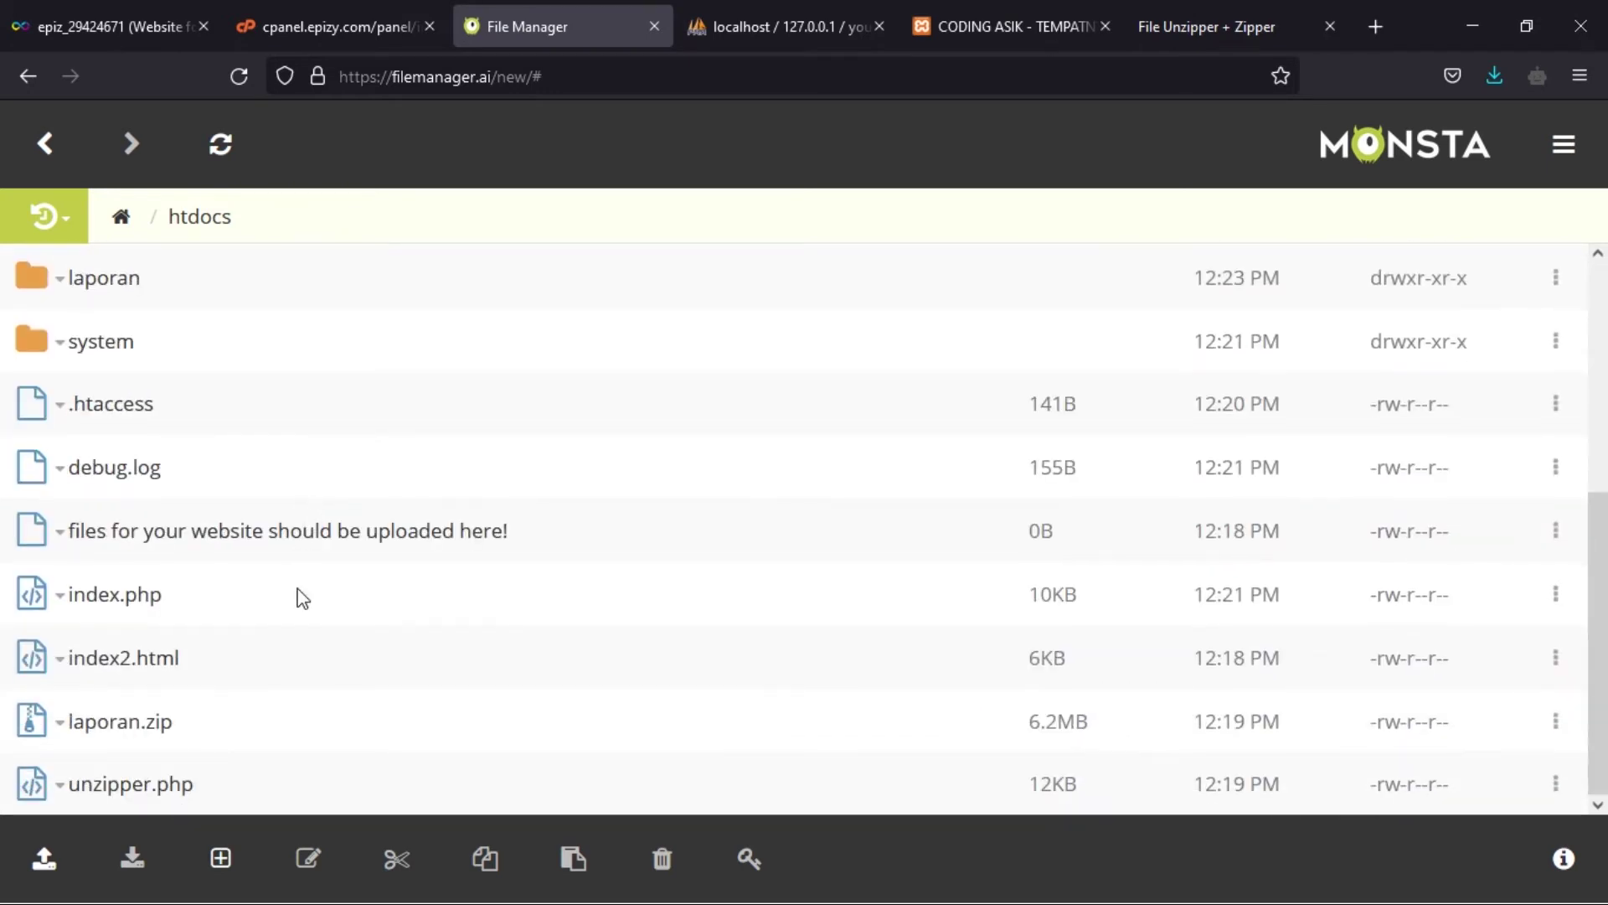
pyautogui.scroll(5, 352, 608)
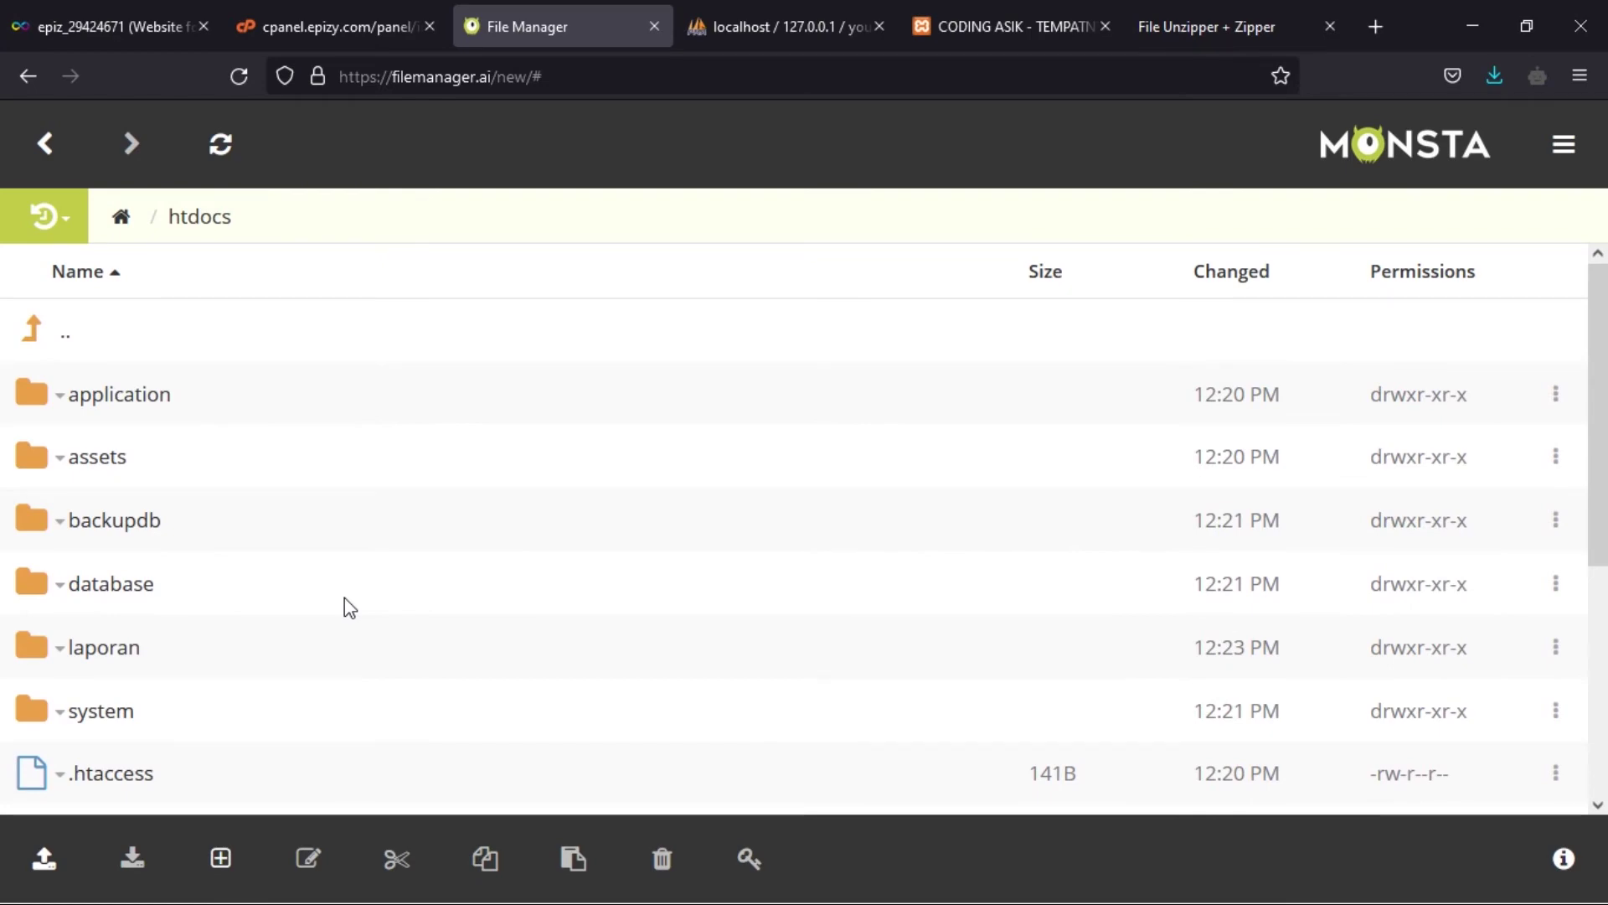
pyautogui.click(309, 34)
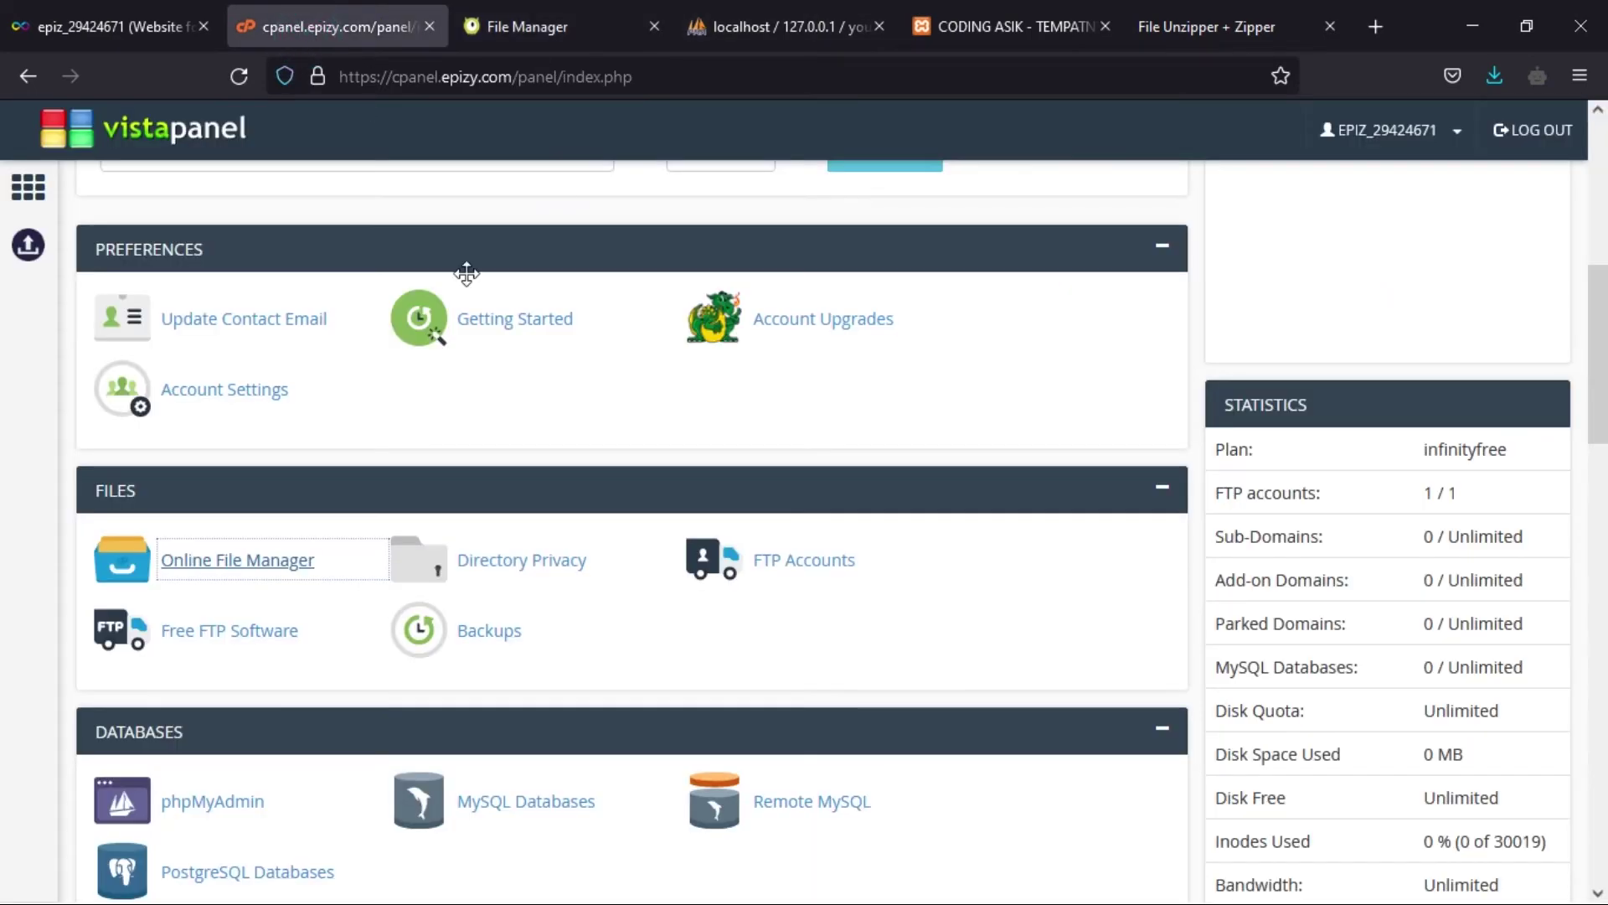
# - Open VistaPanel's MySQL Databases page in a new tab
pyautogui.scroll(7, 383, 386)
pyautogui.scroll(-7, 383, 386)
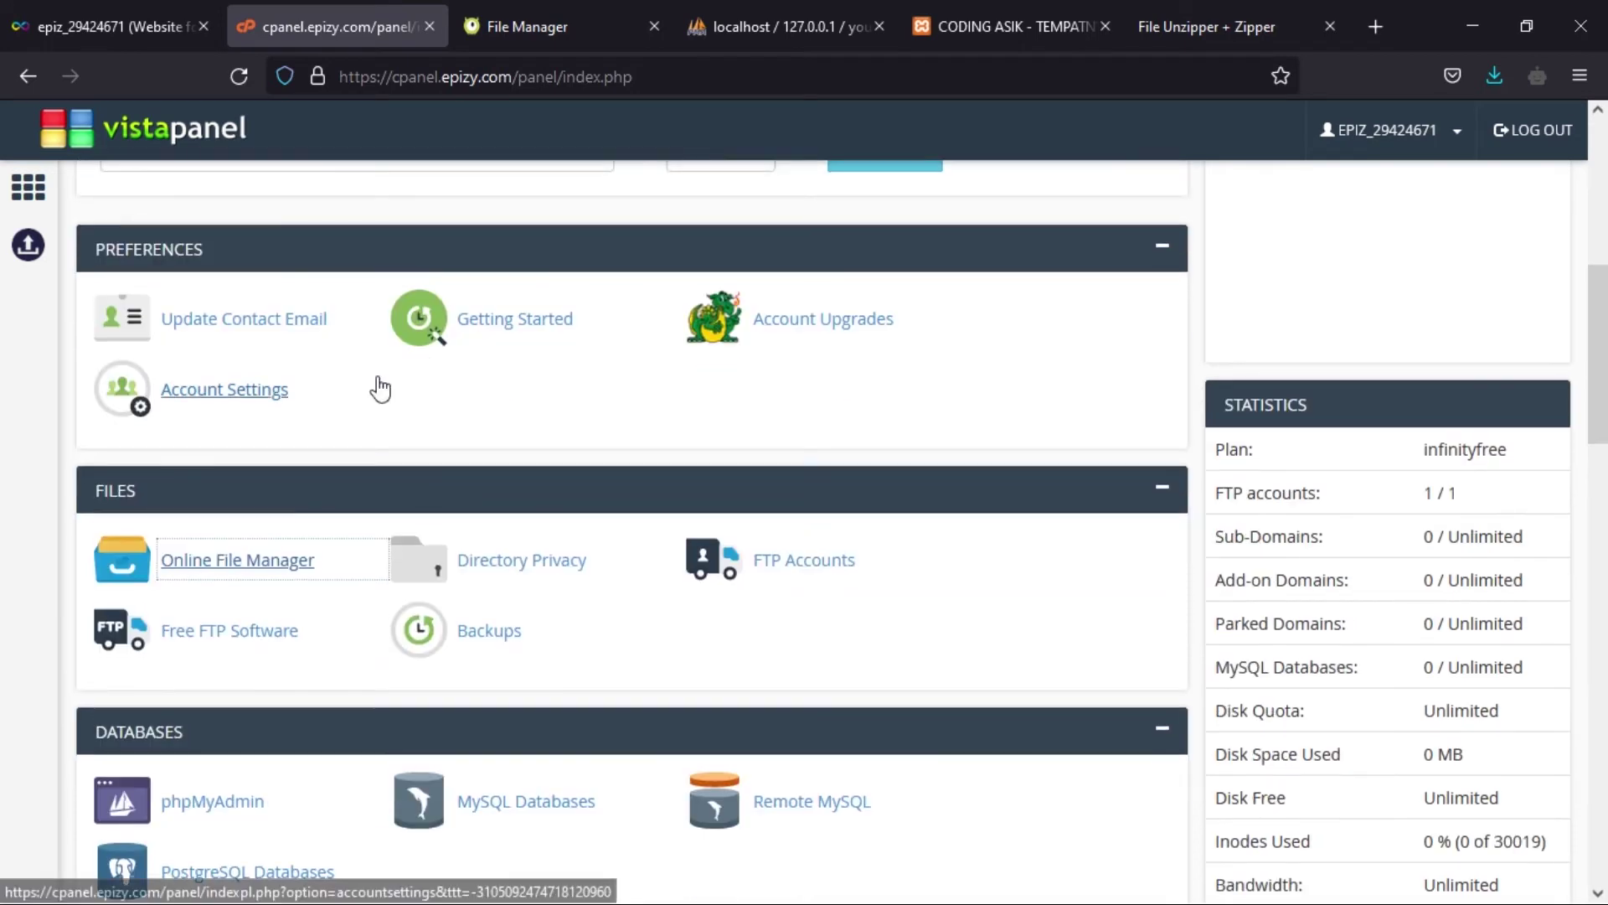
pyautogui.scroll(-3, 378, 381)
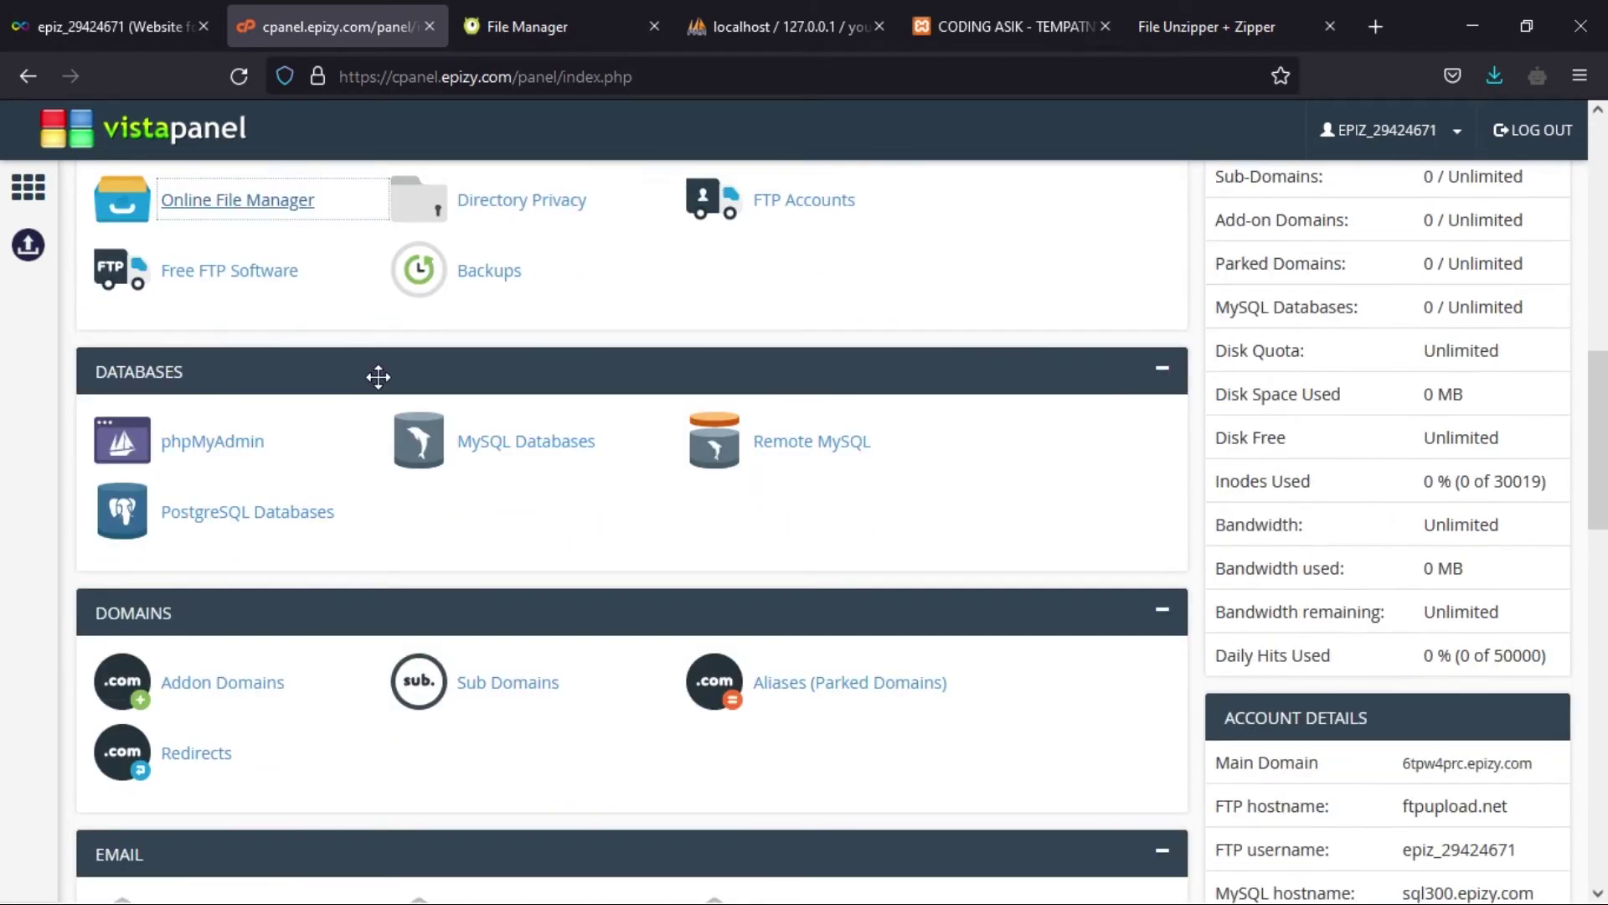
pyautogui.rightClick(545, 460)
pyautogui.click(600, 470)
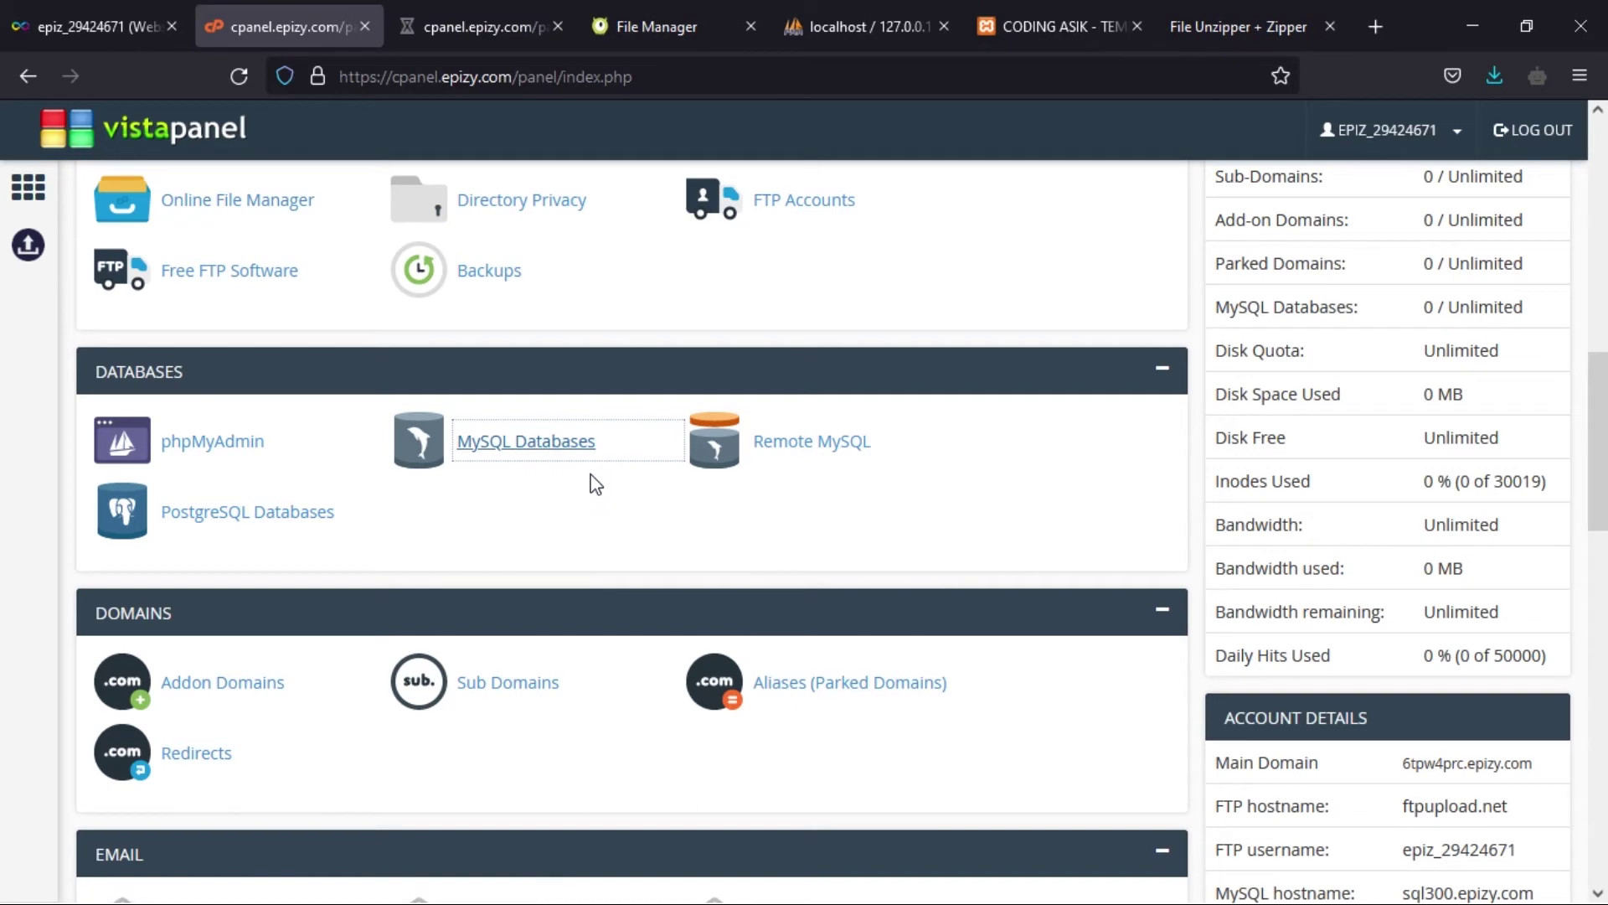
pyautogui.click(446, 17)
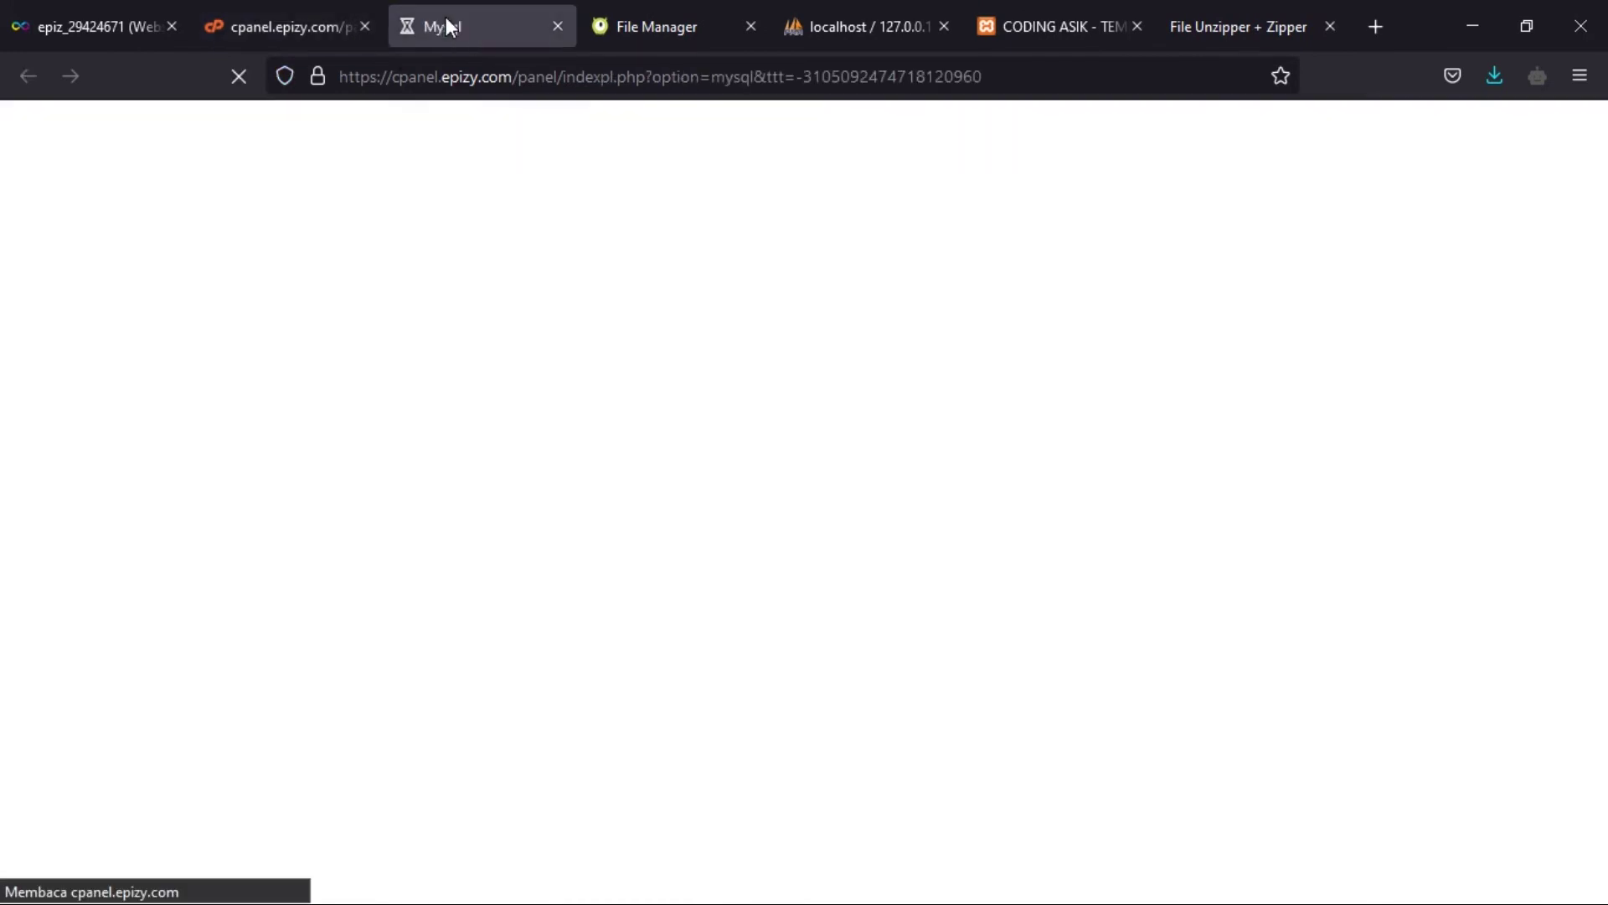
# - Create a new MySQL database named 'laporan'
pyautogui.click(277, 677)
pyautogui.write('laporan')
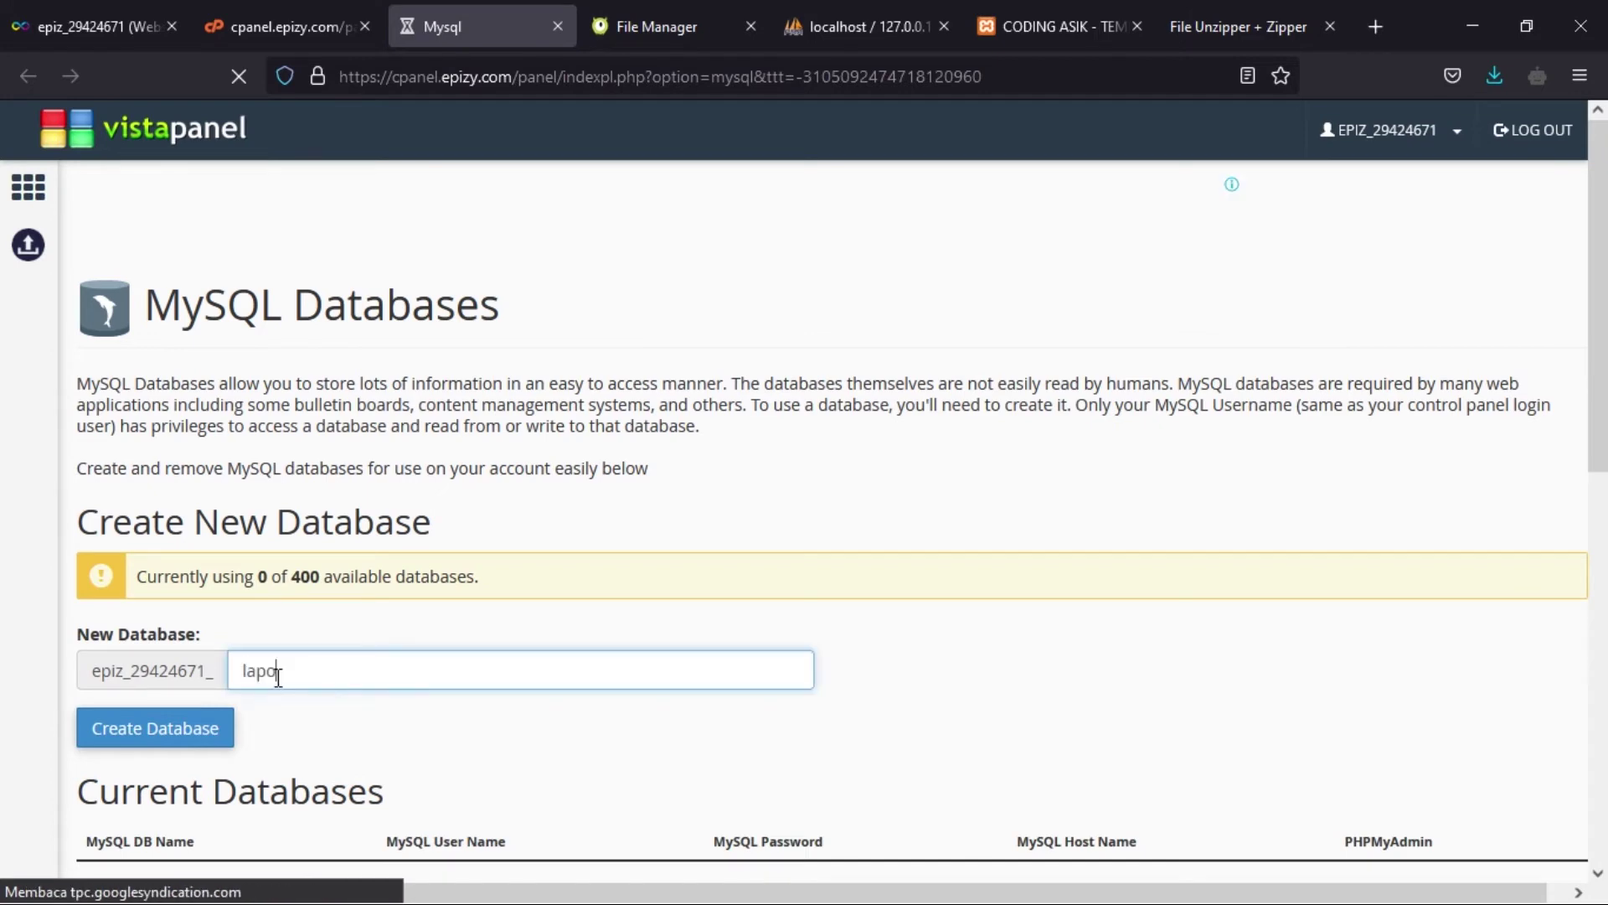
pyautogui.click(205, 735)
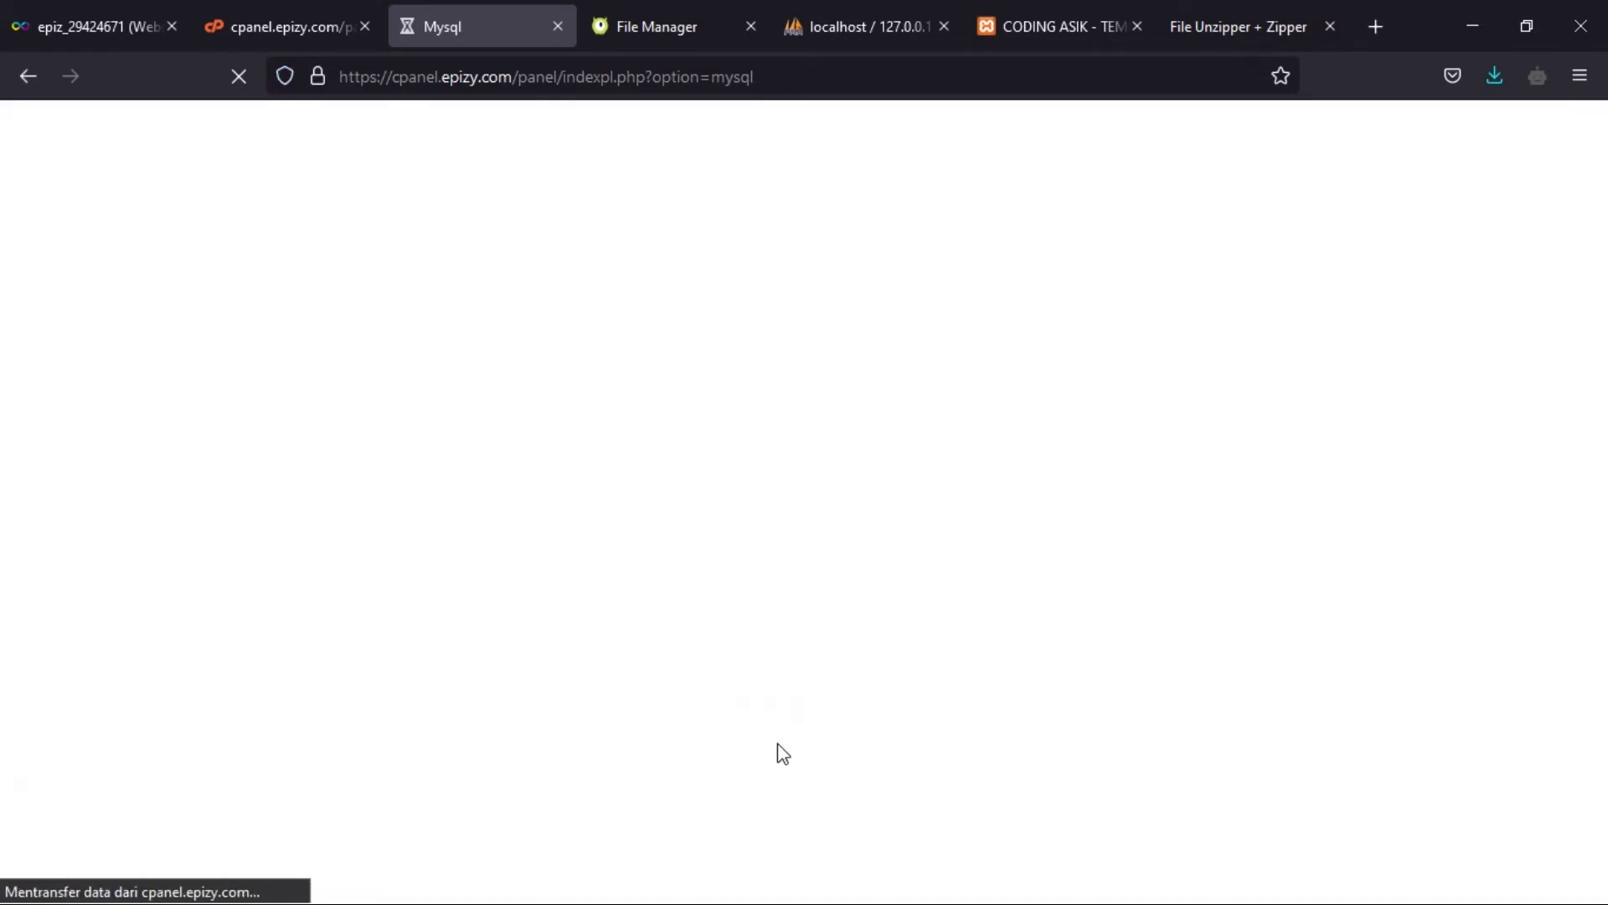
pyautogui.scroll(-5, 779, 753)
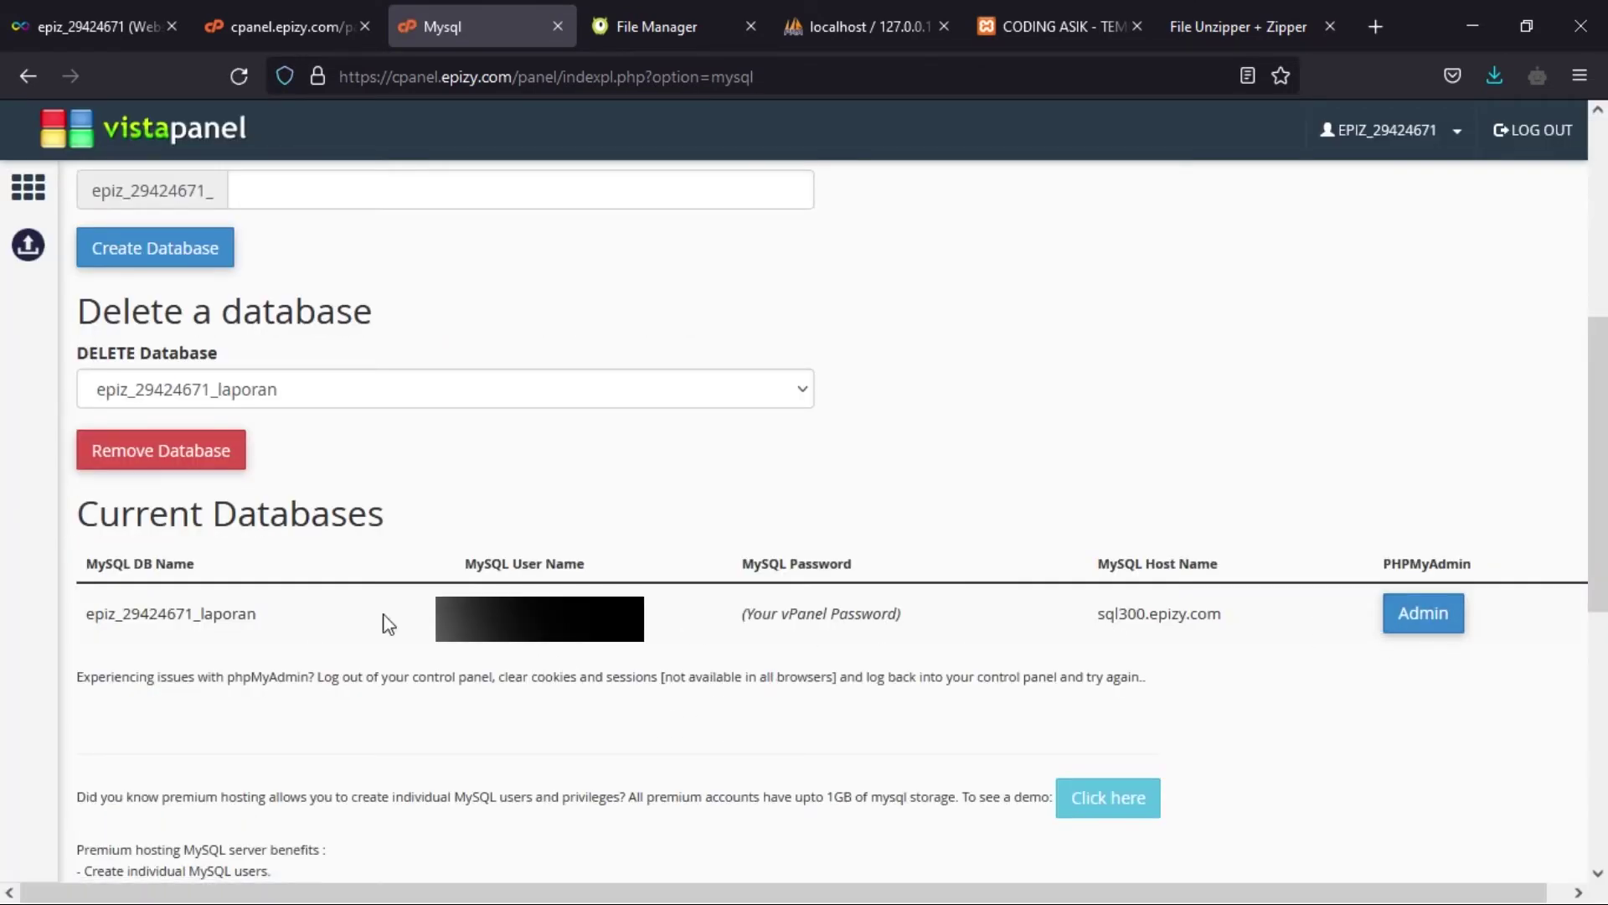
# - Launch phpMyAdmin for the hosted laporan database and open its Impor page
pyautogui.click(1443, 634)
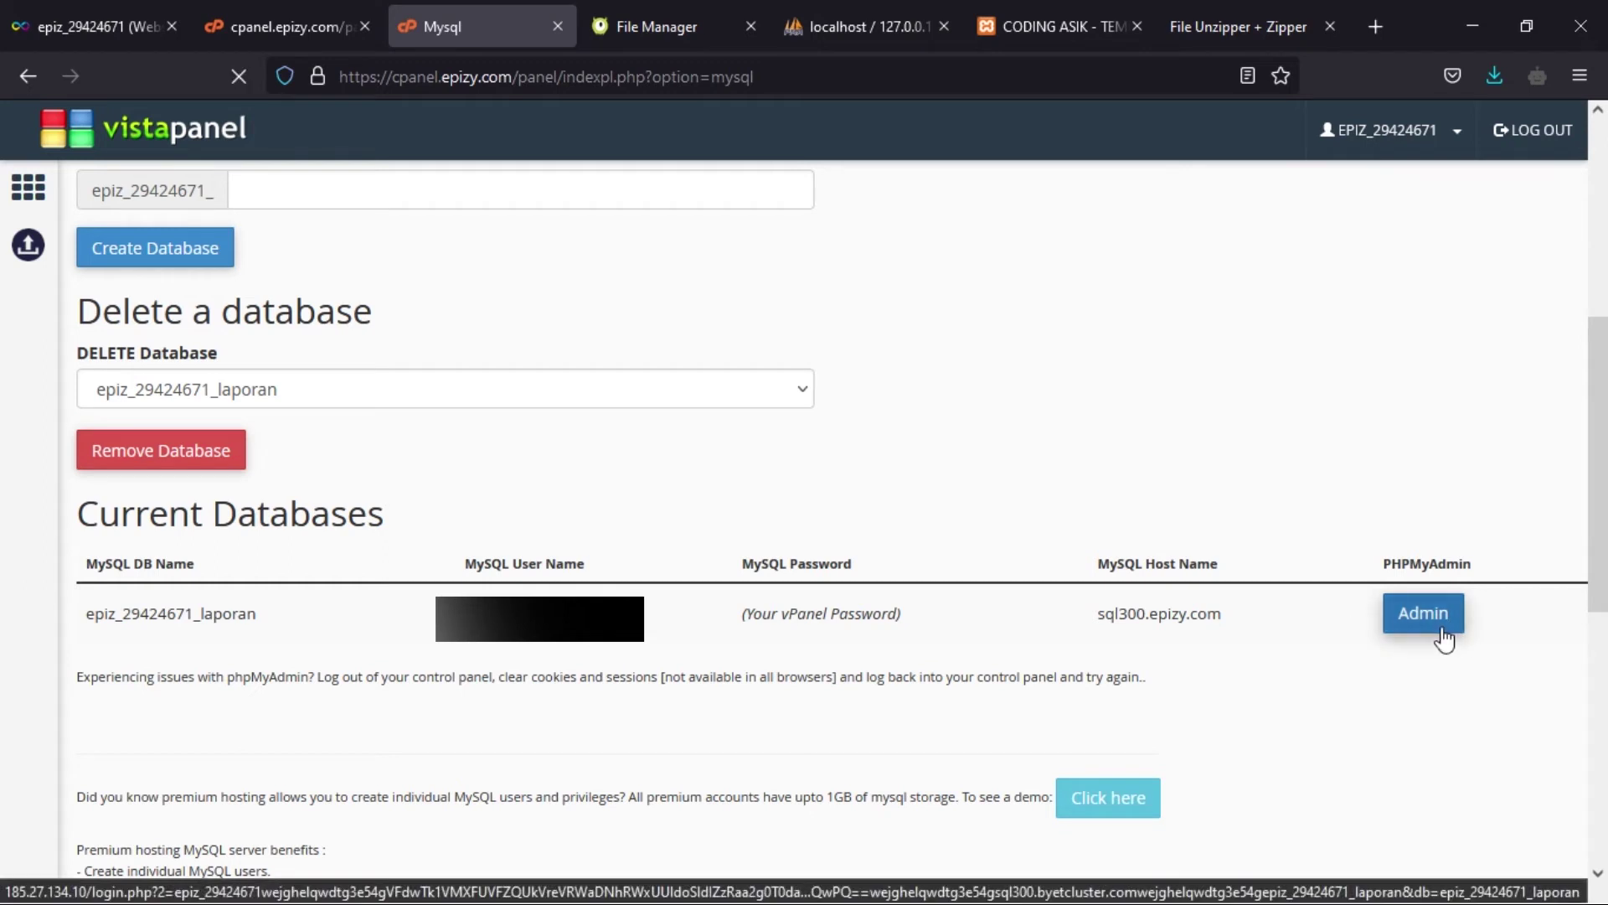
pyautogui.click(1443, 637)
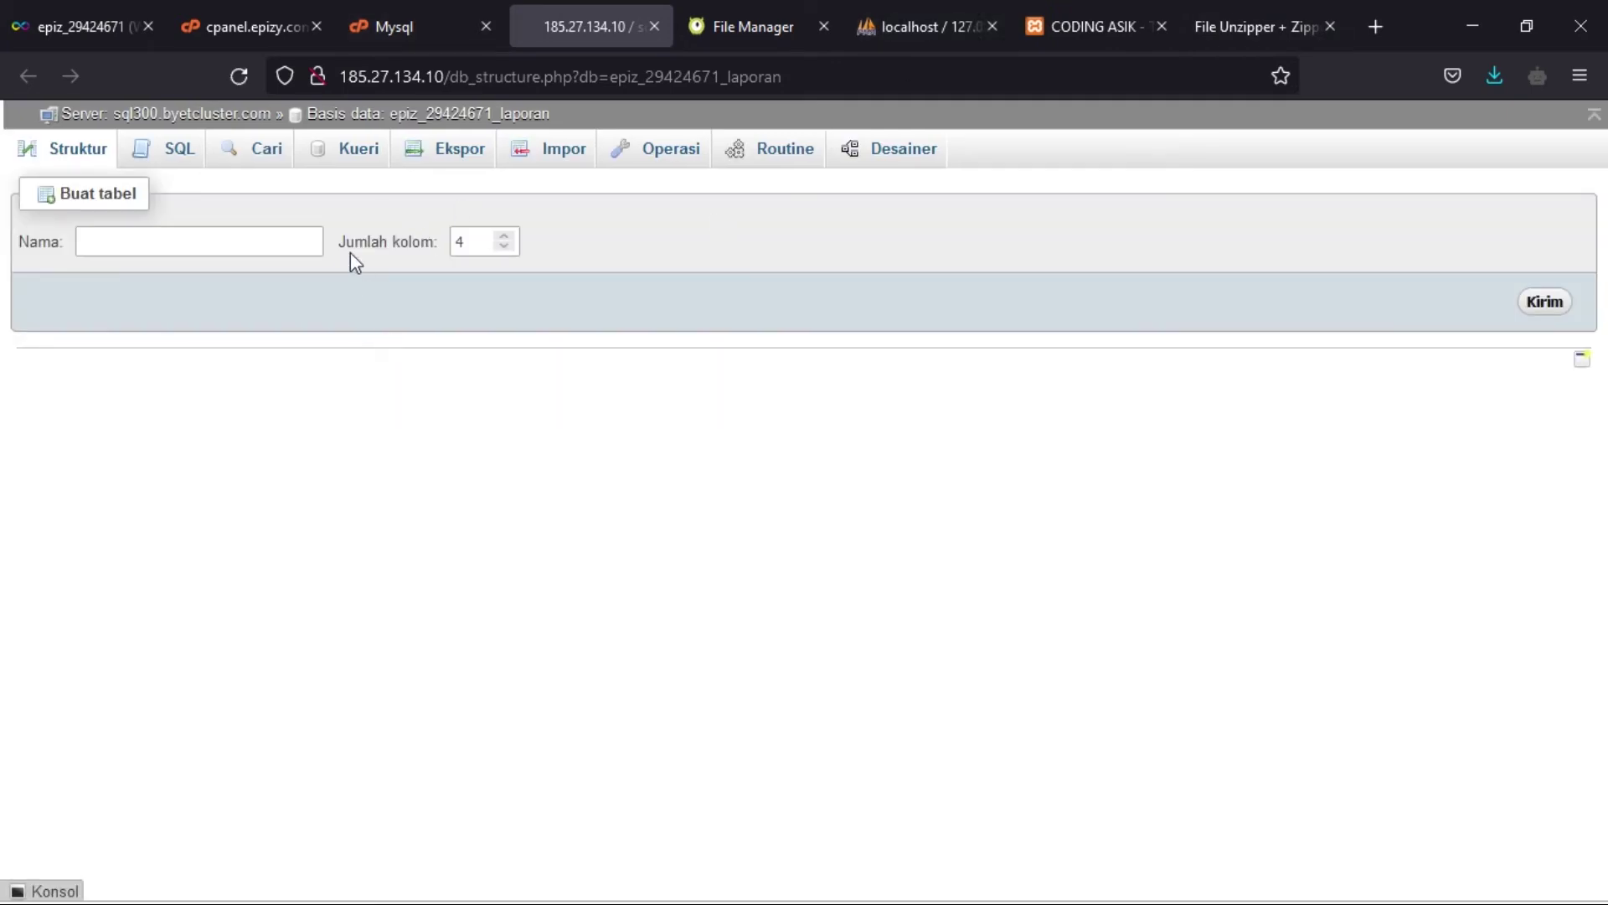
pyautogui.click(554, 155)
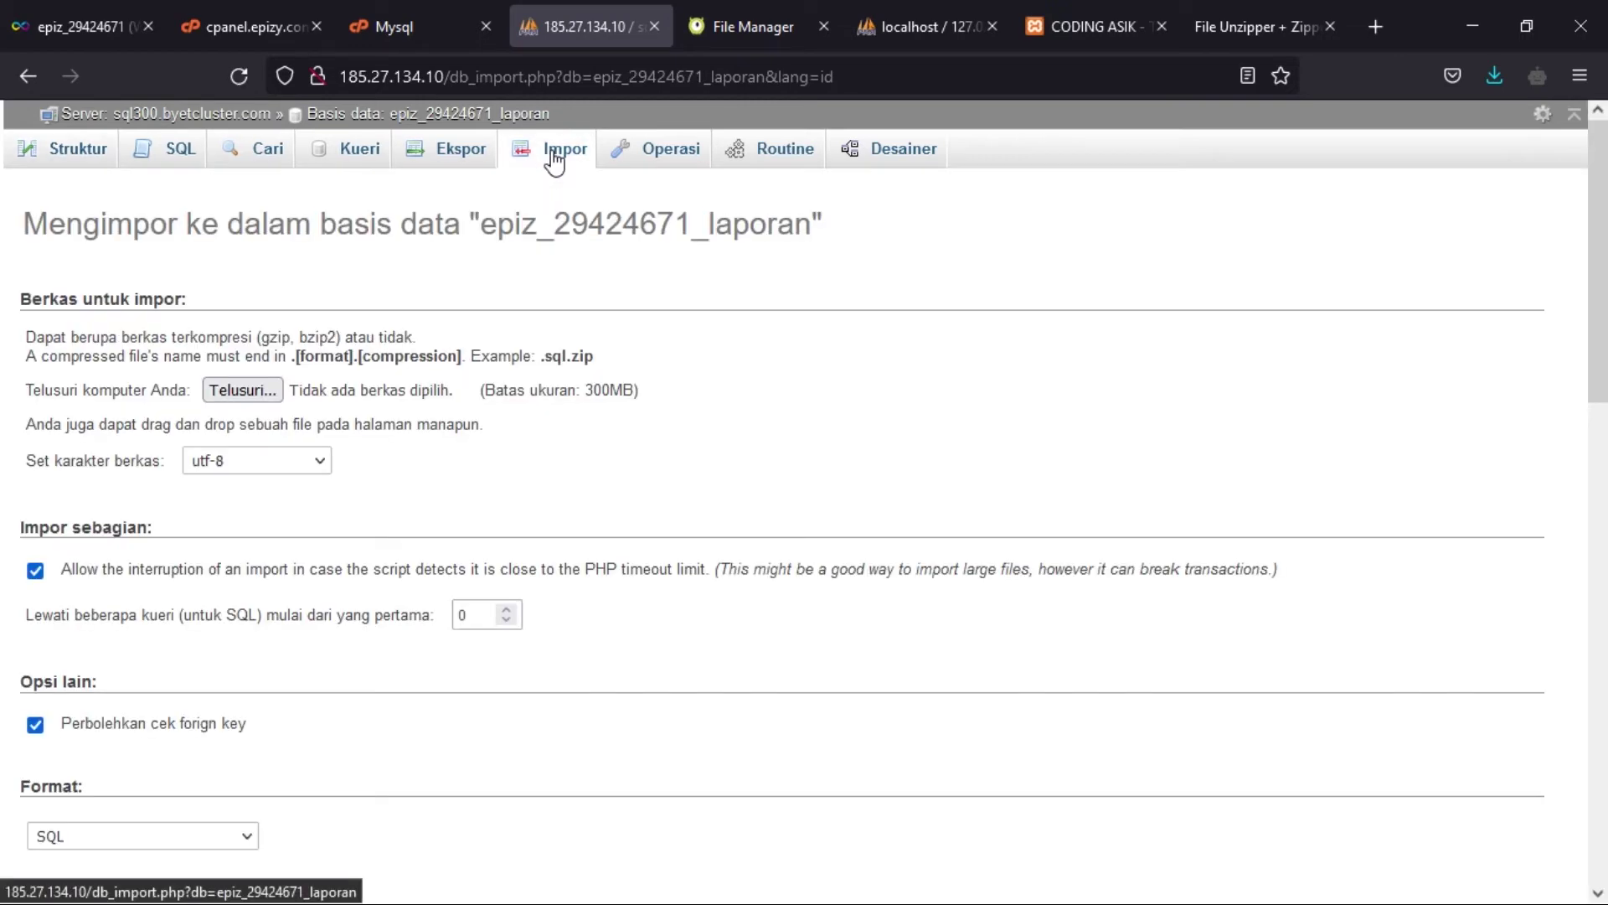
pyautogui.scroll(-3, 167, 593)
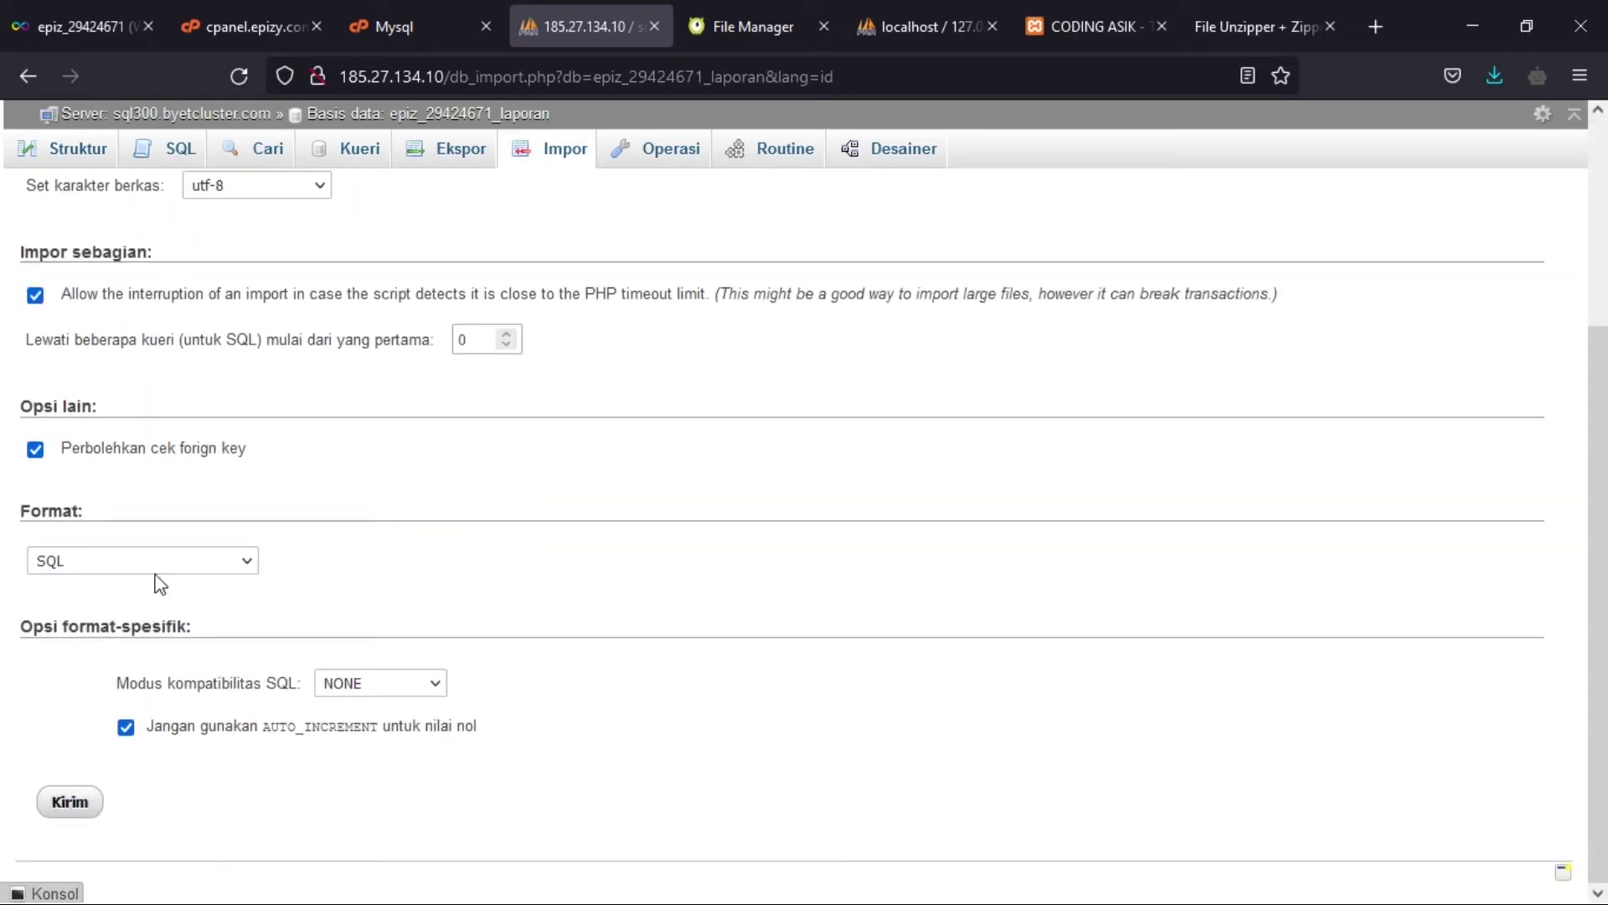
pyautogui.scroll(3, 168, 609)
# - Choose Downloads/youtube_latihan.sql as the SQL file and submit the import with Kirim
pyautogui.click(243, 390)
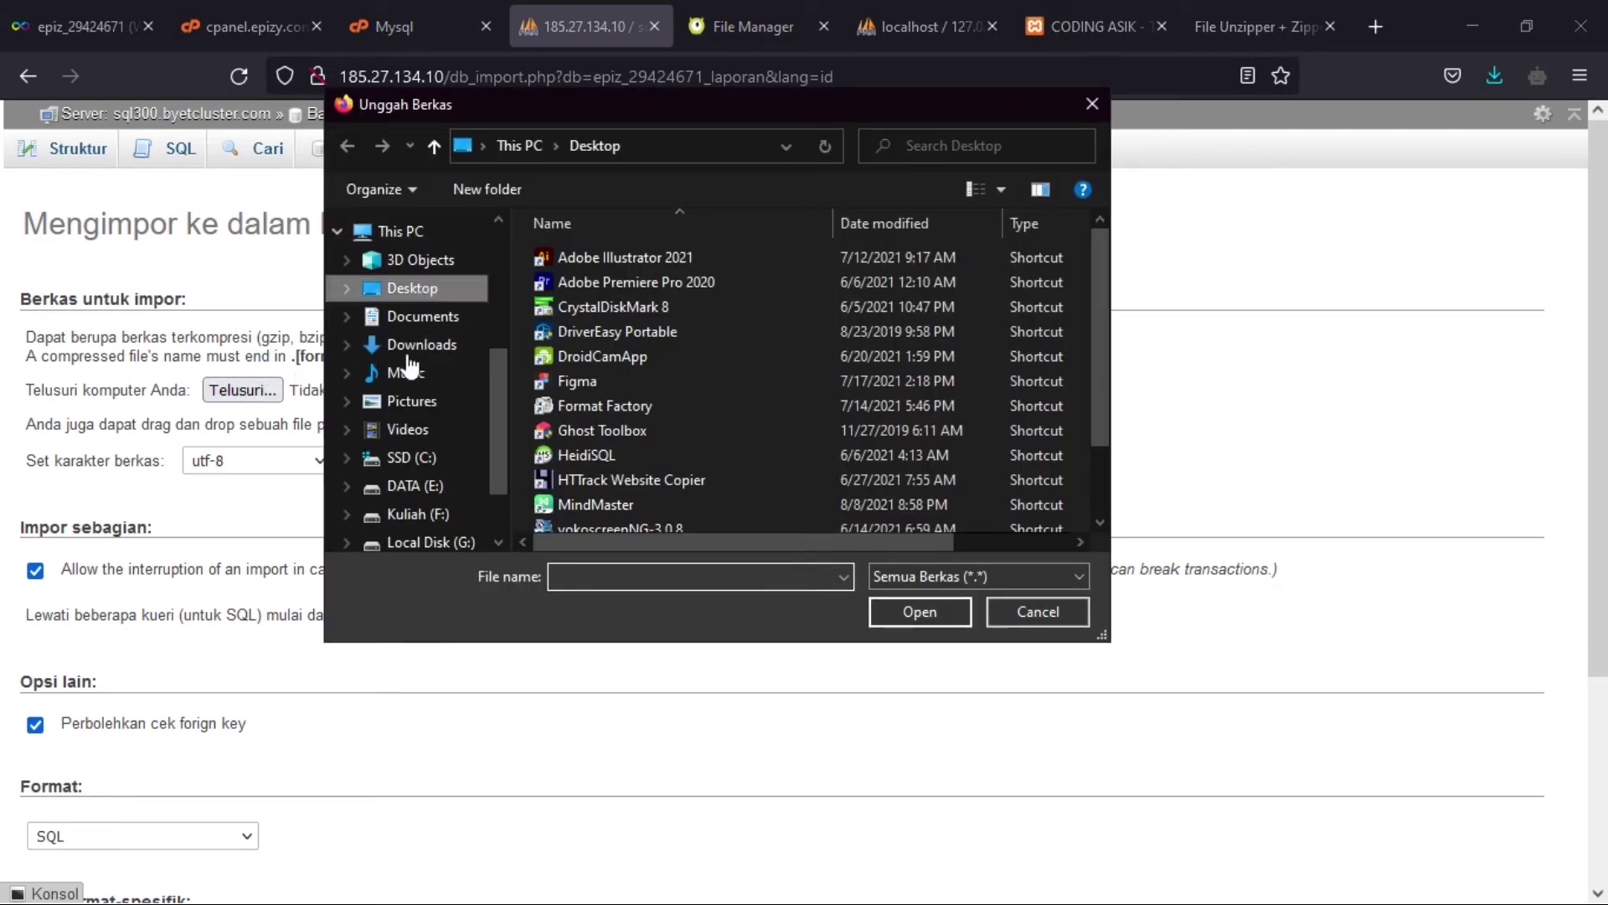
pyautogui.click(413, 346)
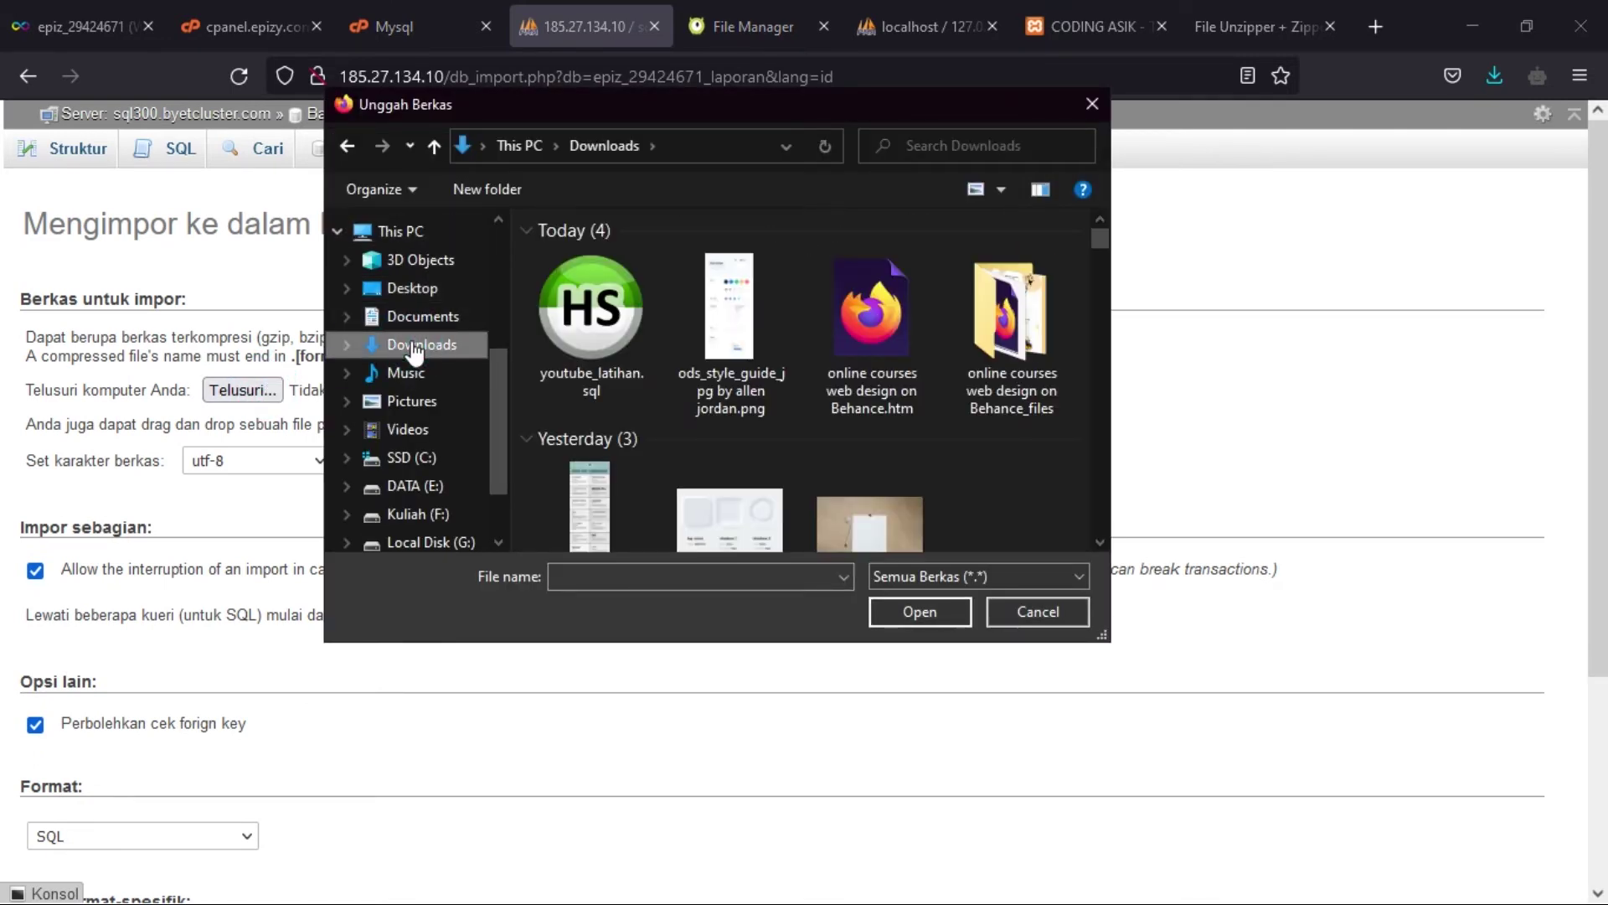
pyautogui.doubleClick(539, 326)
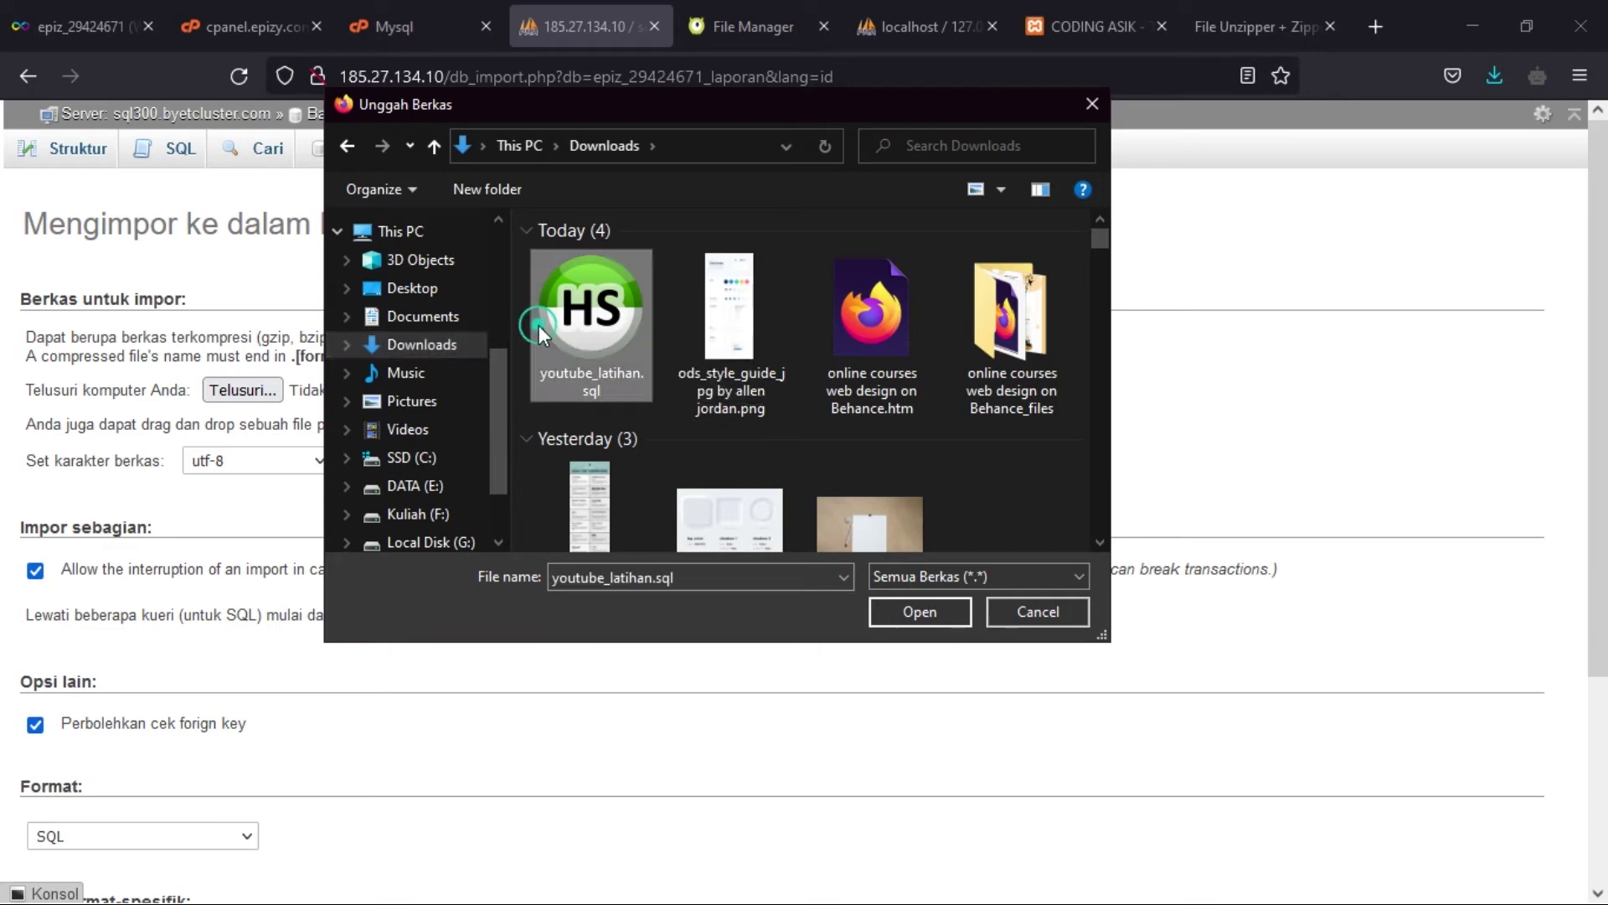
pyautogui.scroll(-3, 917, 353)
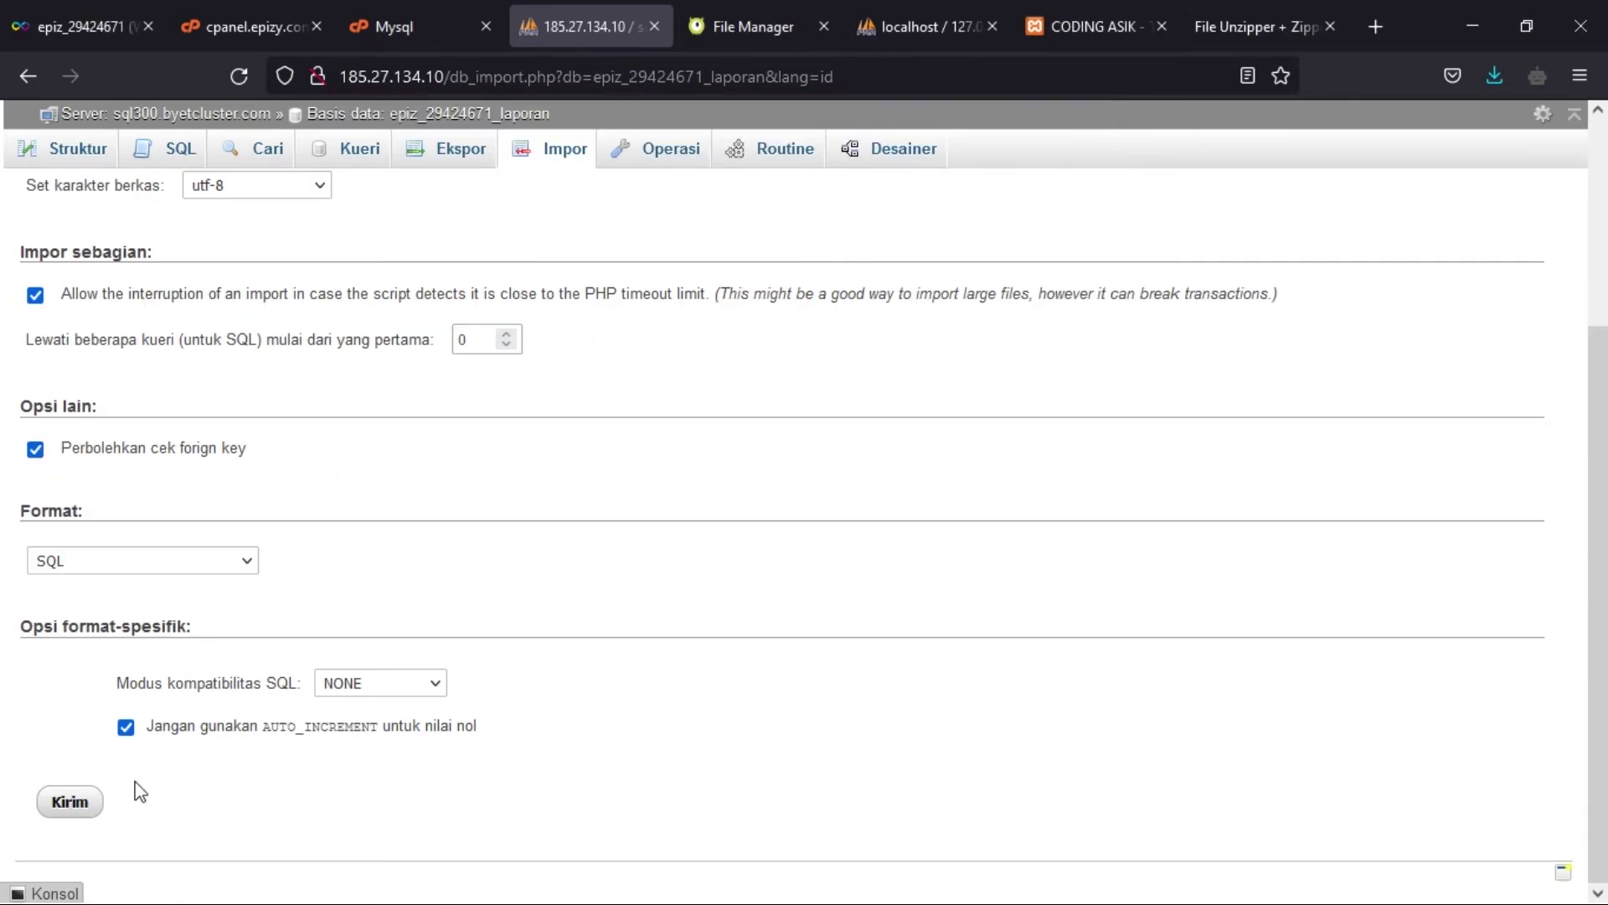
pyautogui.click(78, 802)
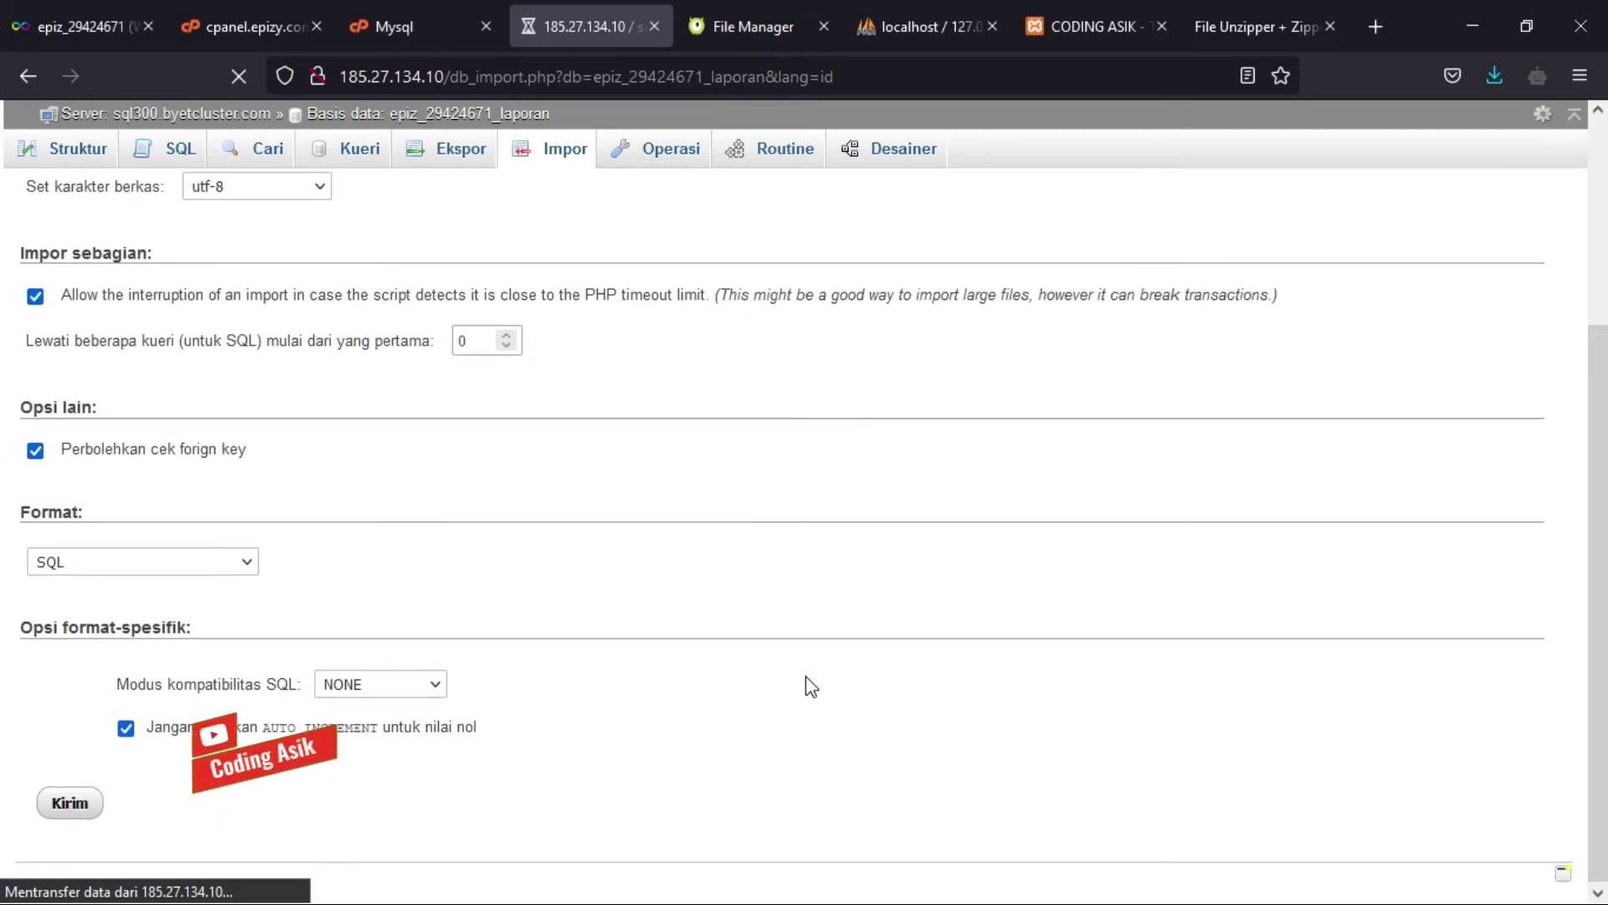
pyautogui.scroll(3, 808, 682)
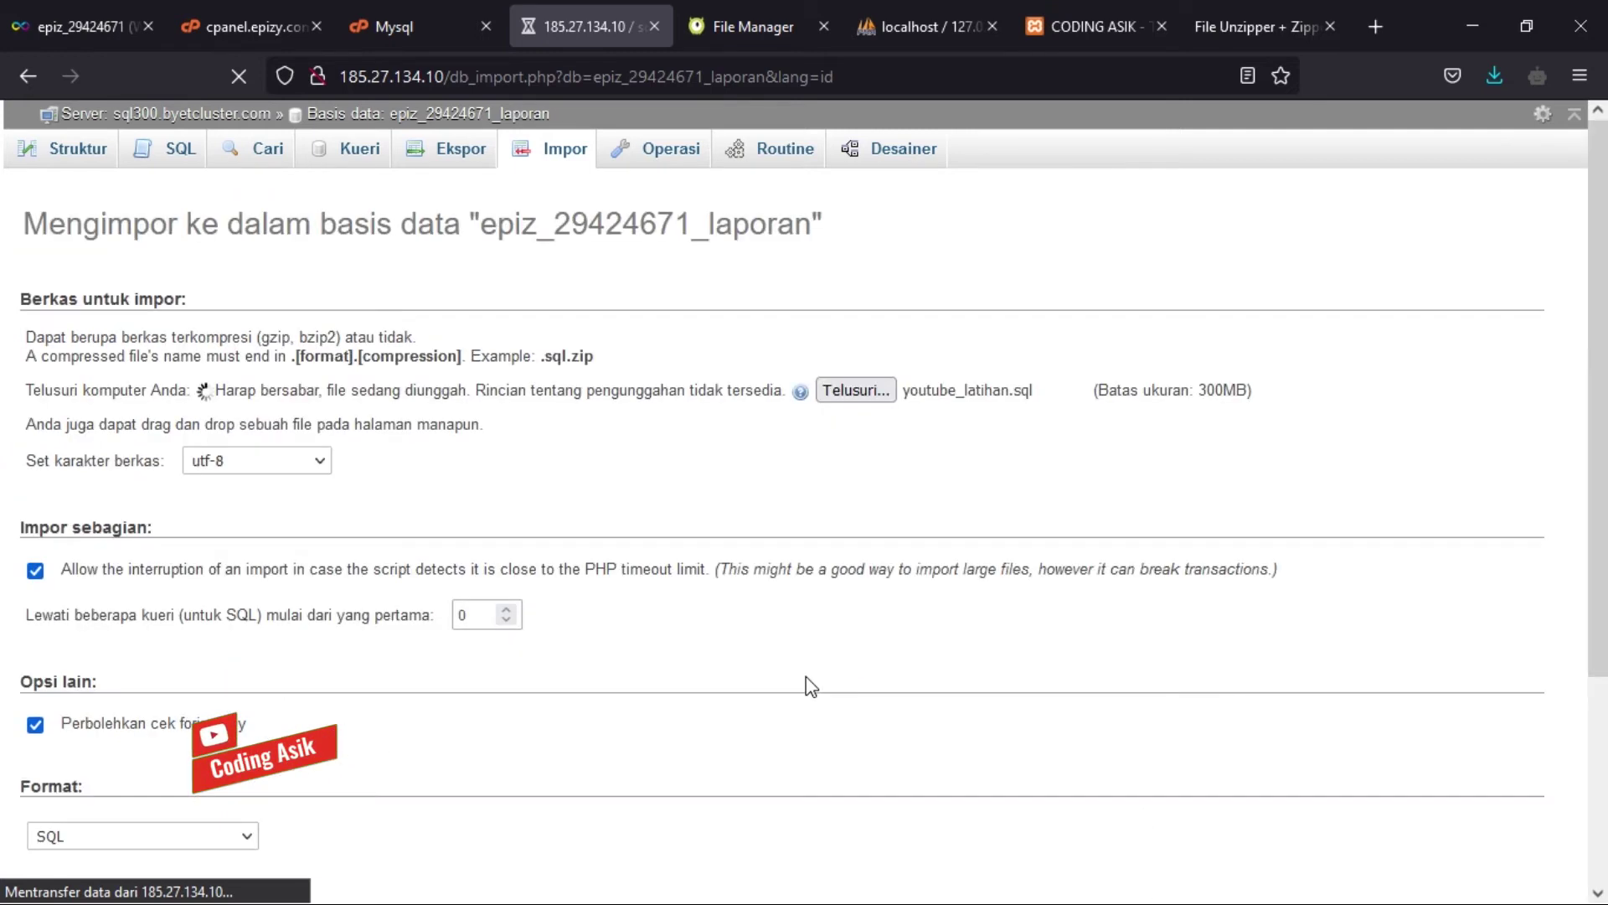
# - Browse to htdocs/application/config and open database.php in the code editor
pyautogui.click(727, 27)
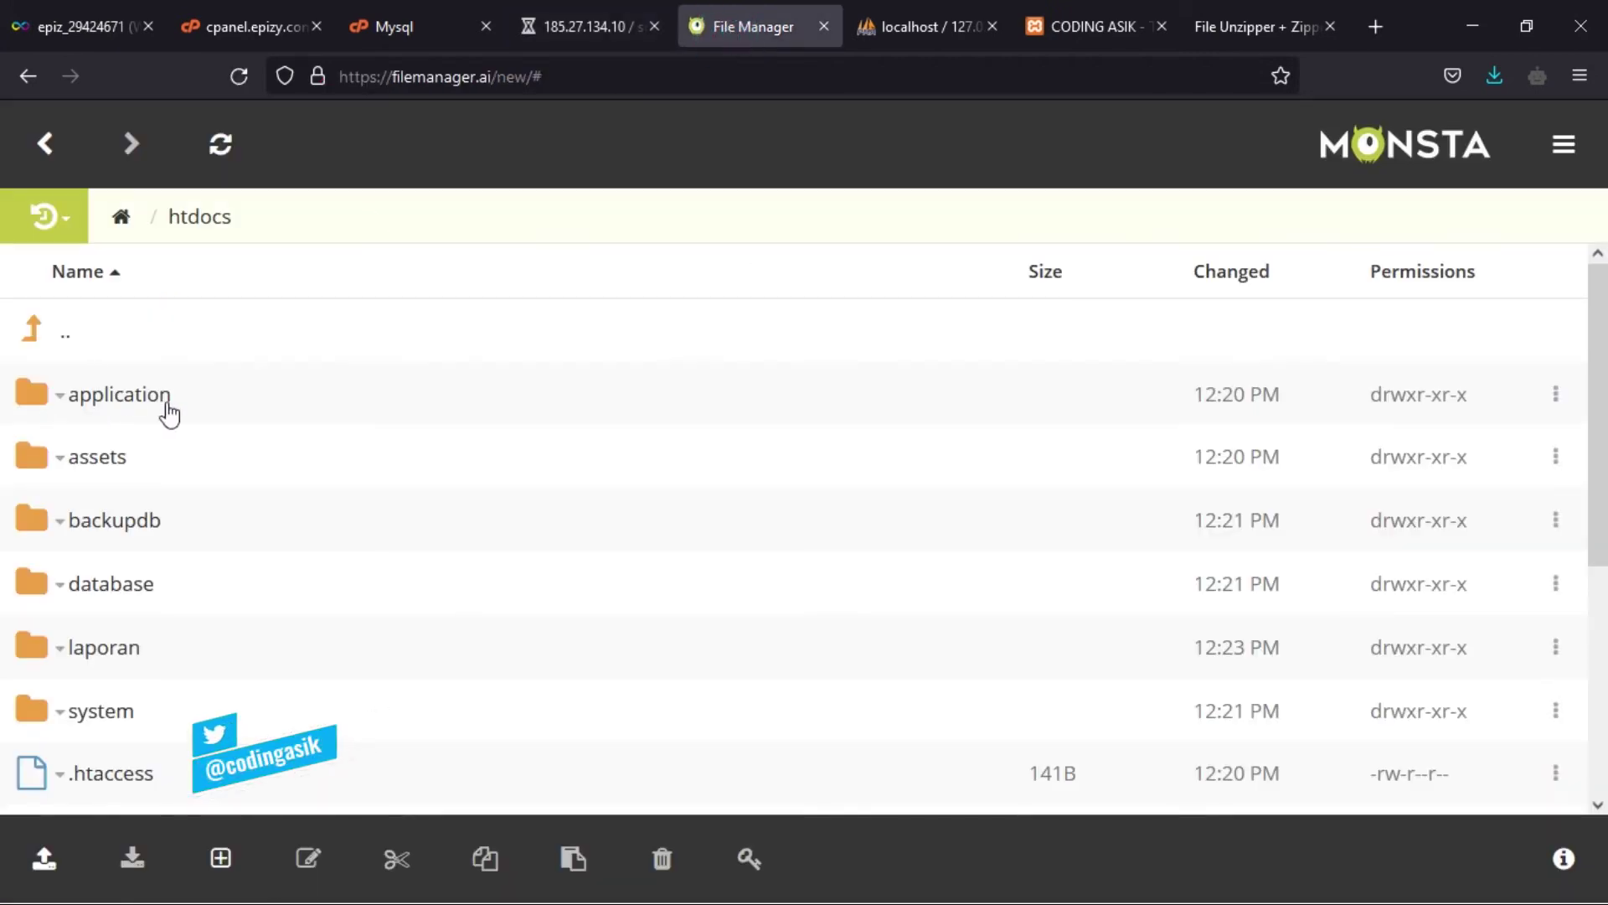
pyautogui.click(122, 394)
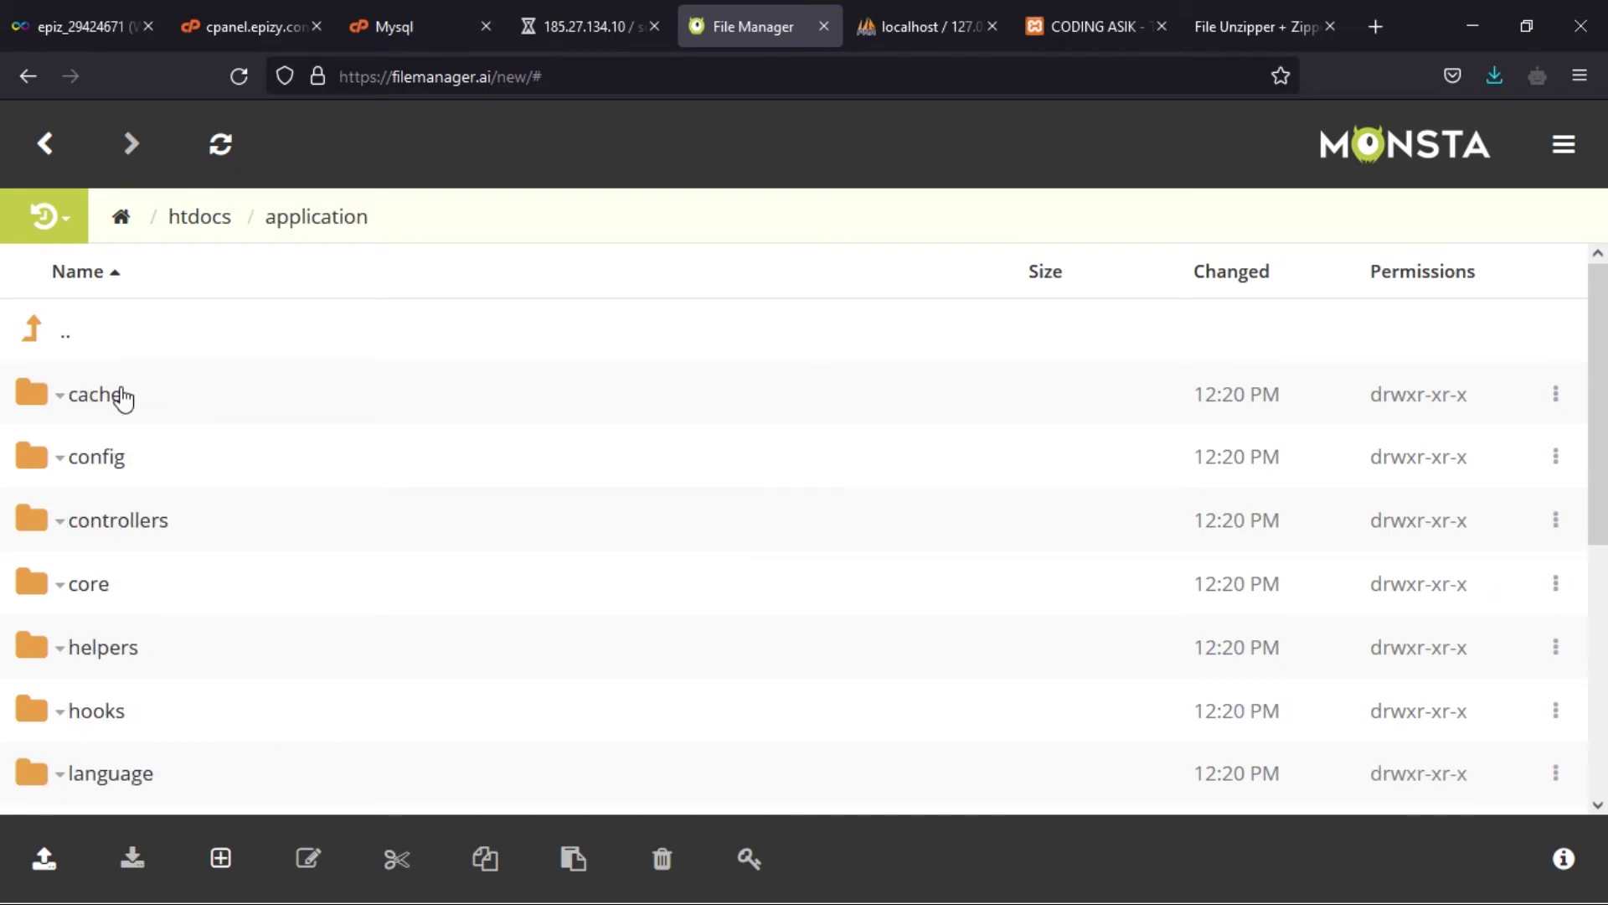
pyautogui.click(105, 463)
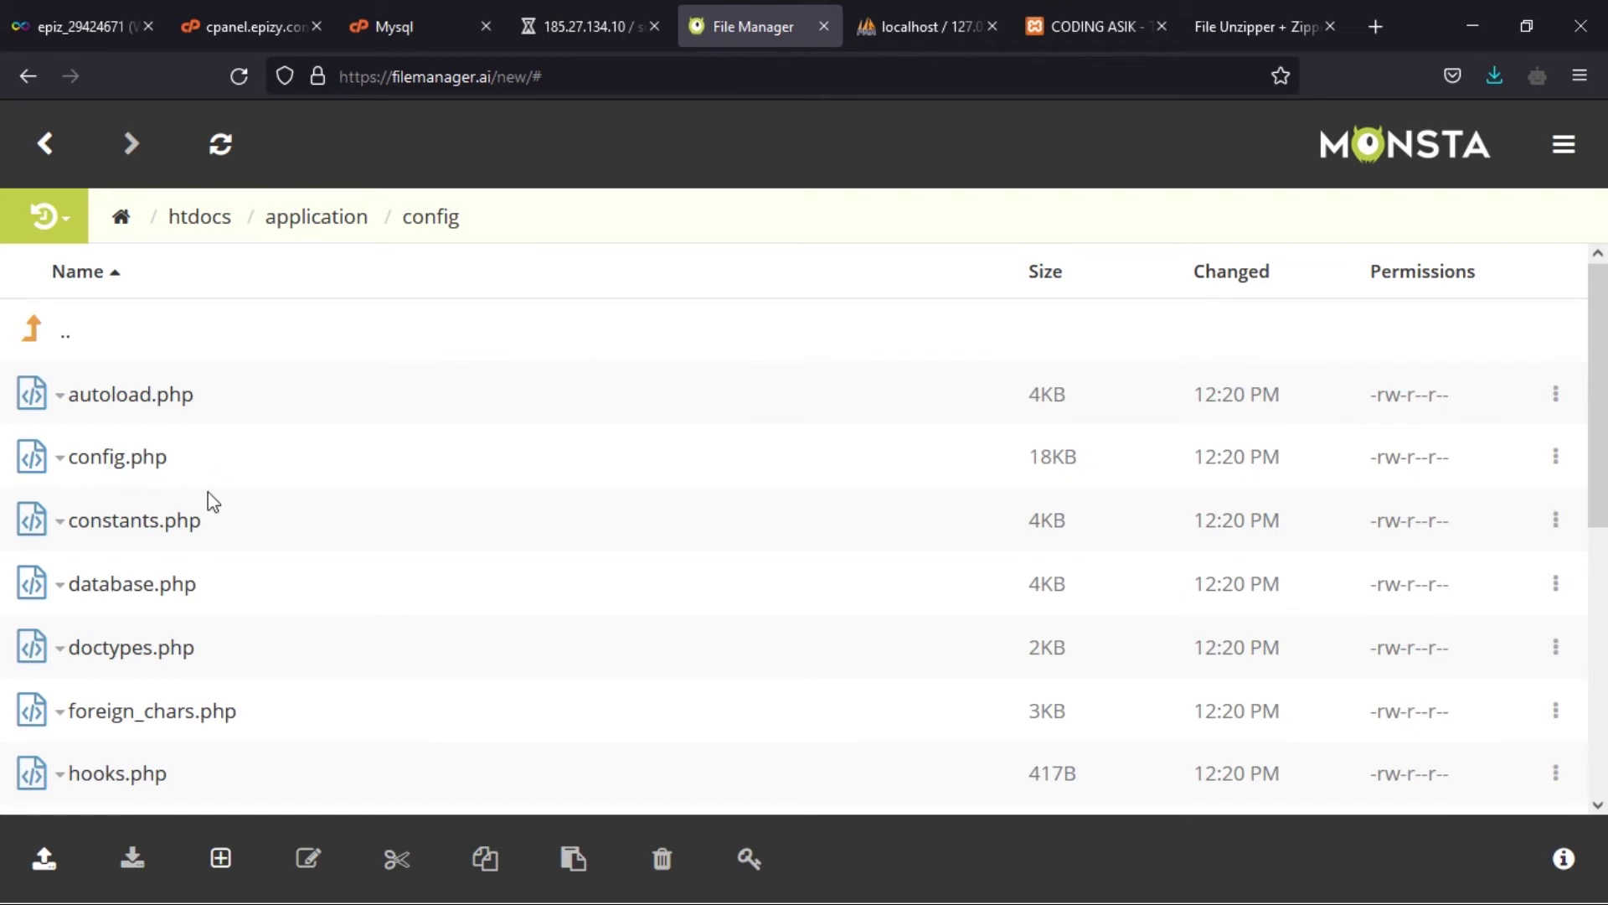
pyautogui.rightClick(157, 597)
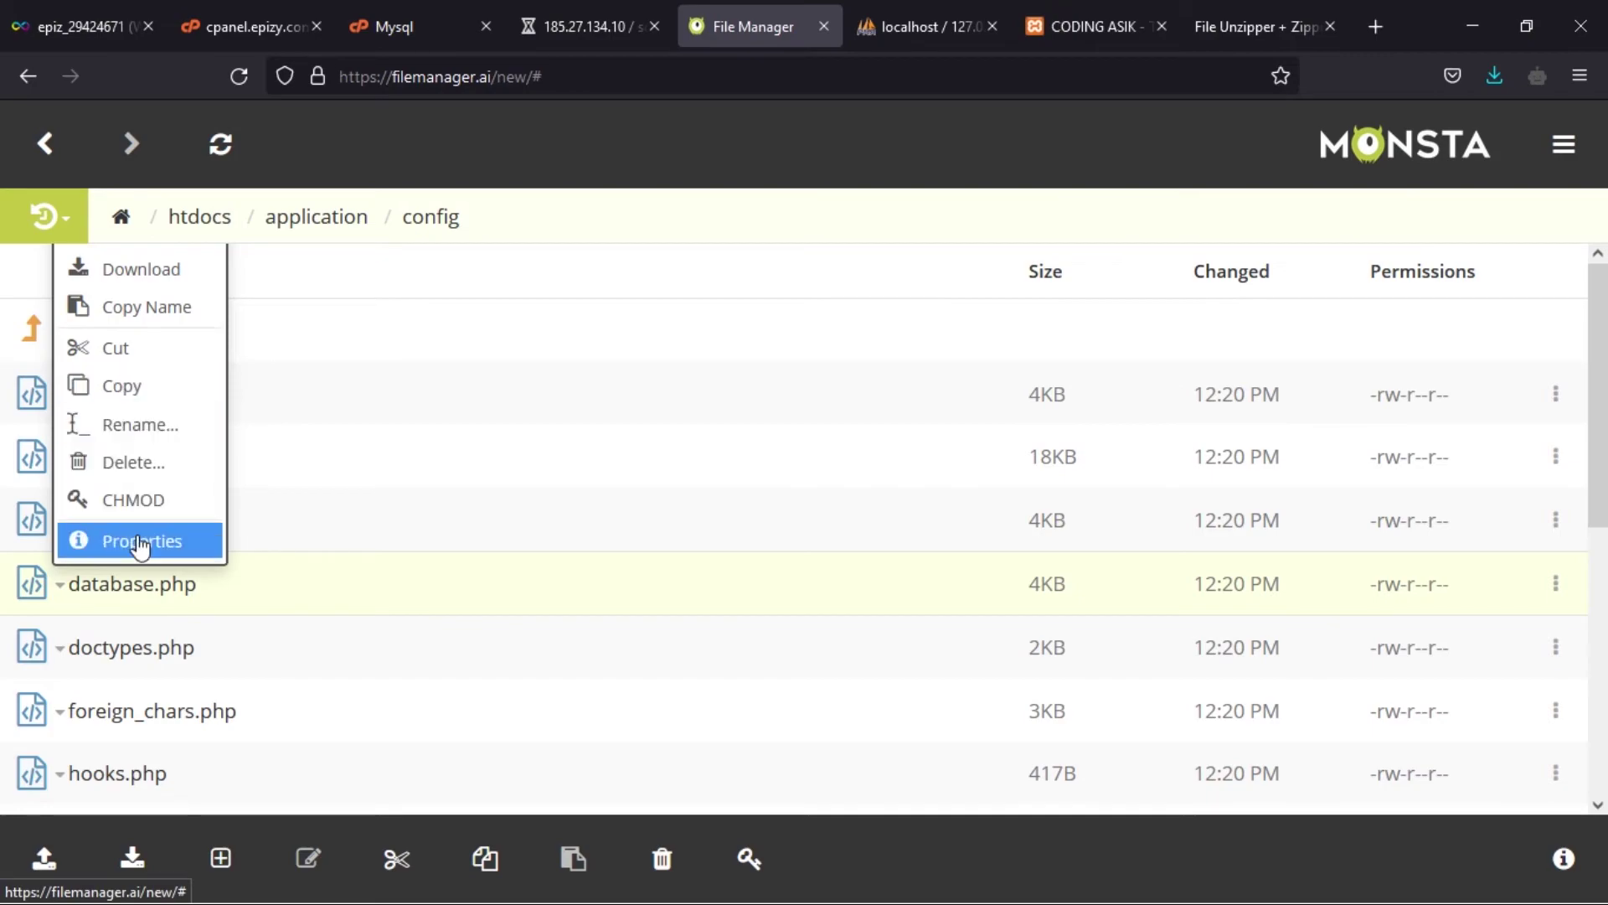
pyautogui.click(304, 860)
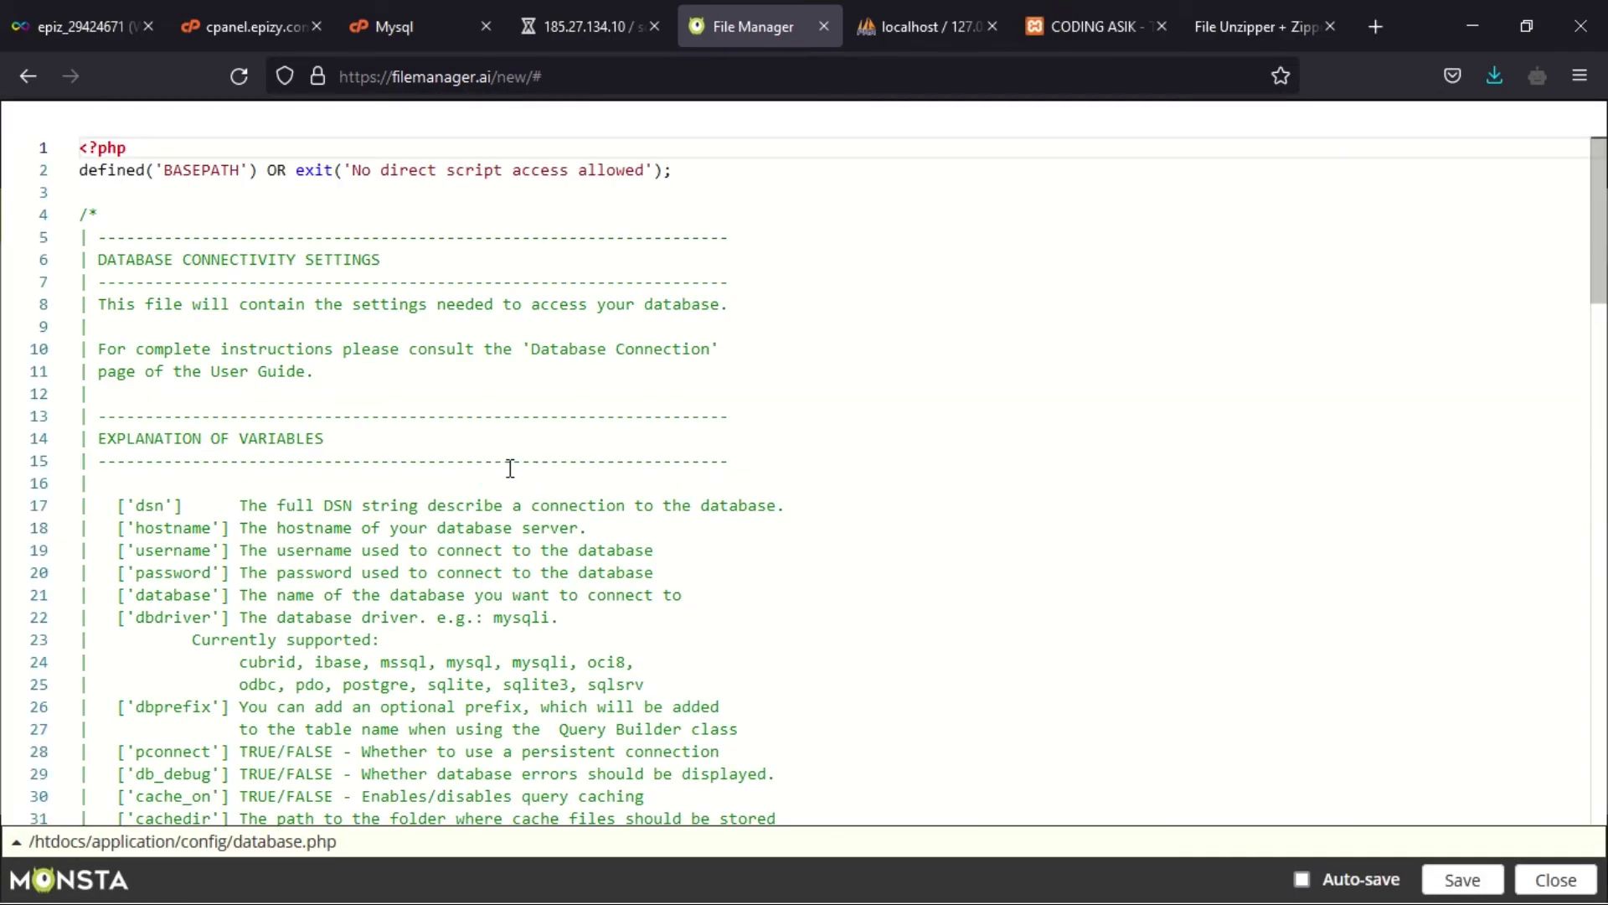
# - Copy the hosted database's full name (ending _laporan) from the MySQL databases list
pyautogui.scroll(-20, 511, 469)
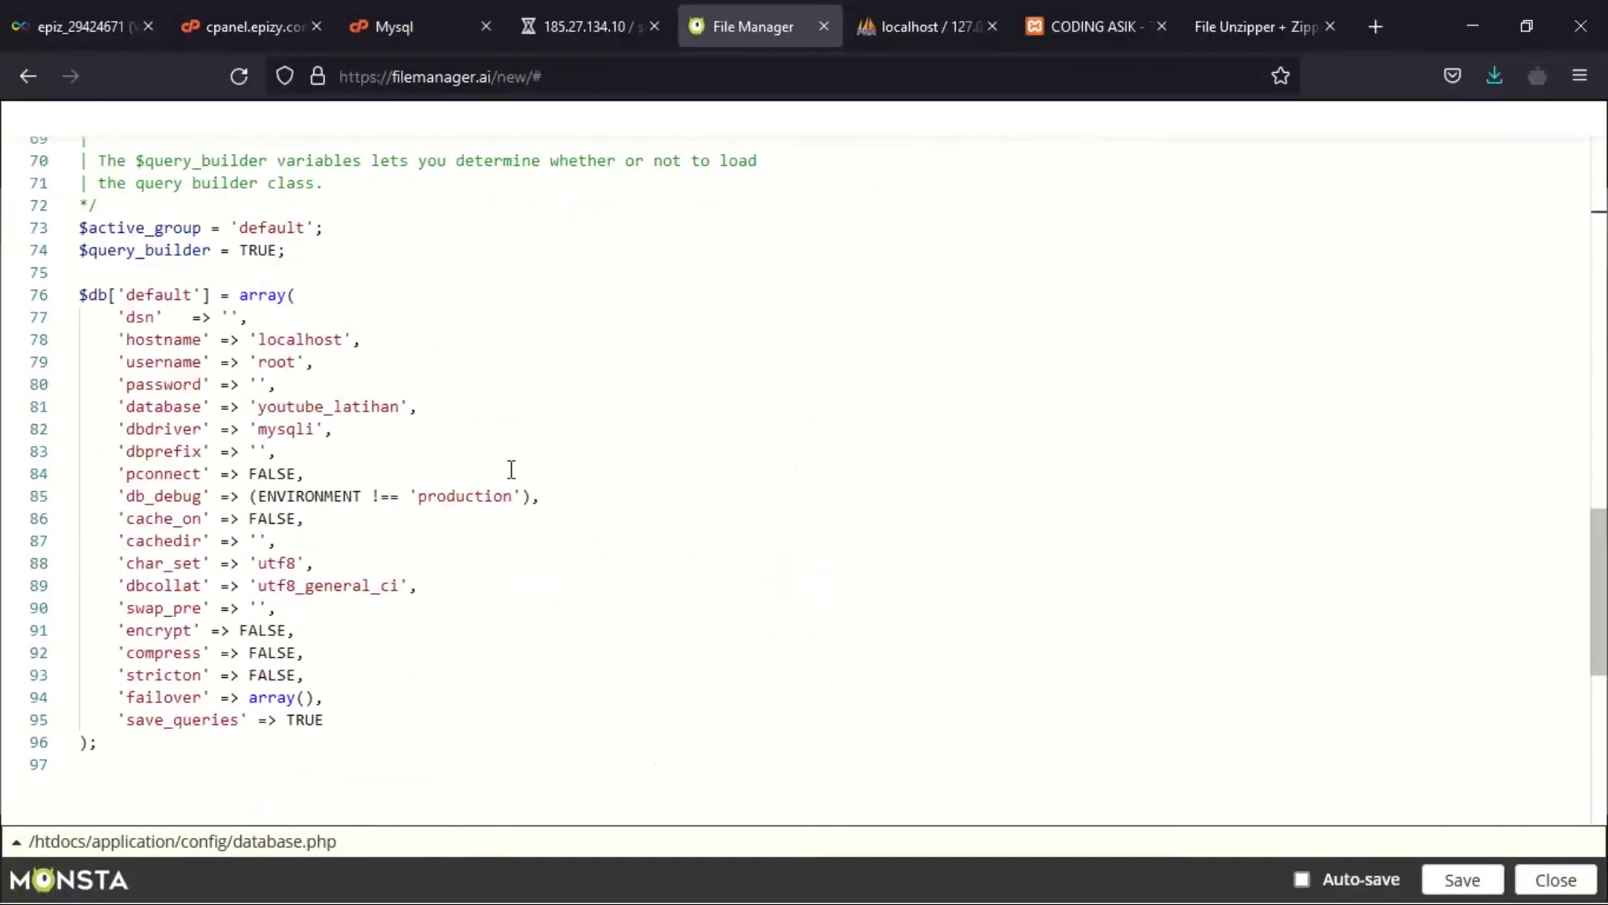
pyautogui.click(511, 469)
pyautogui.click(413, 444)
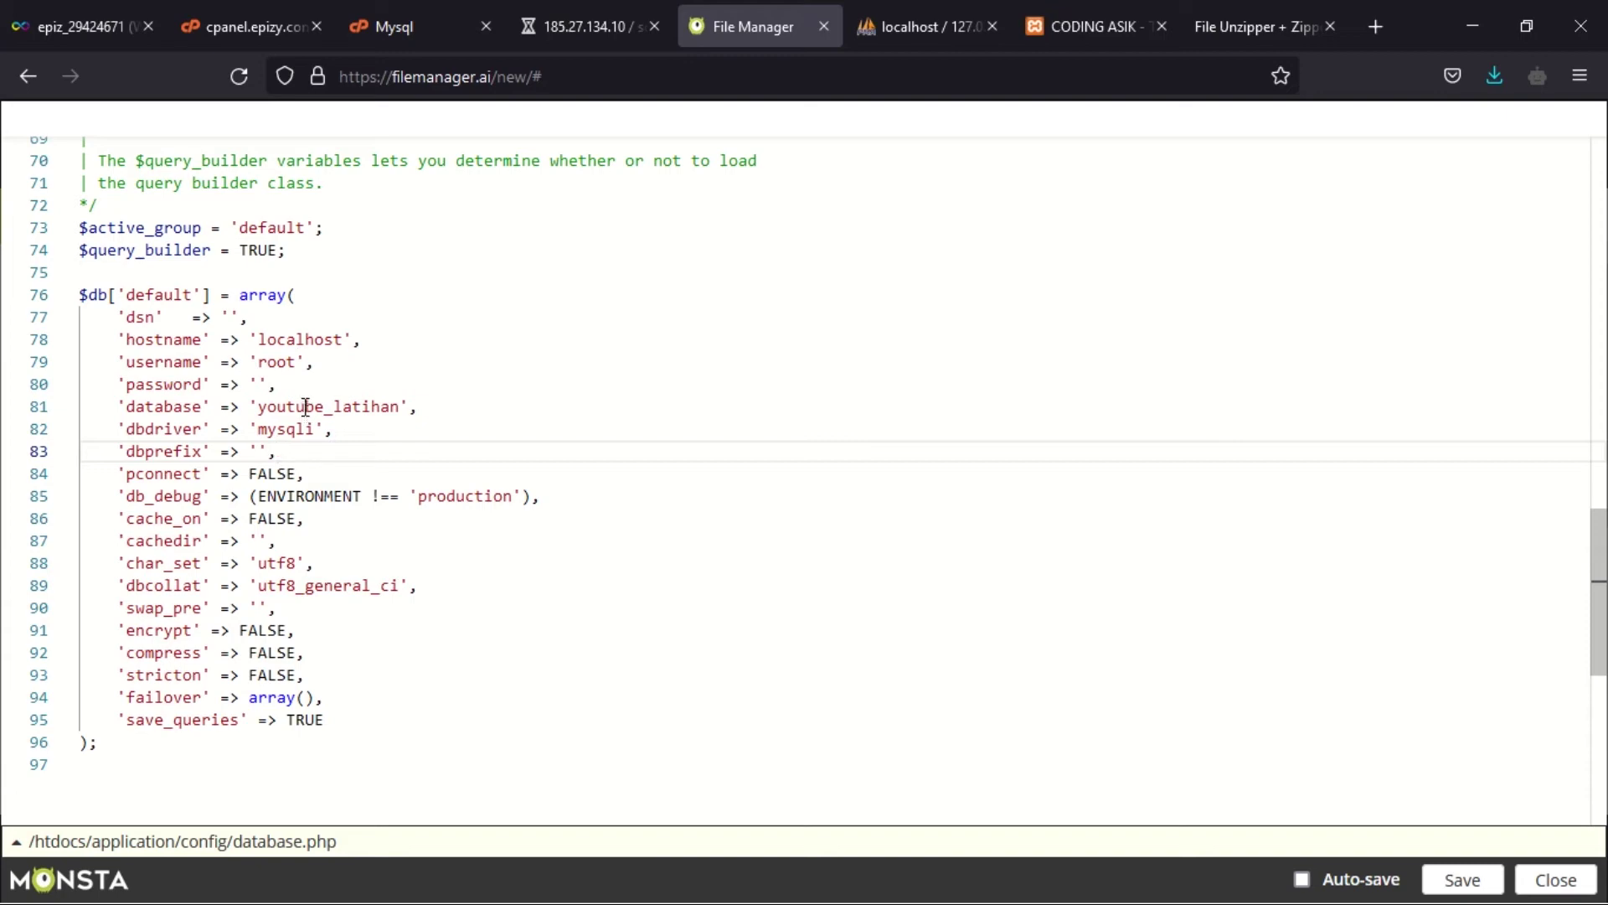
pyautogui.click(566, 12)
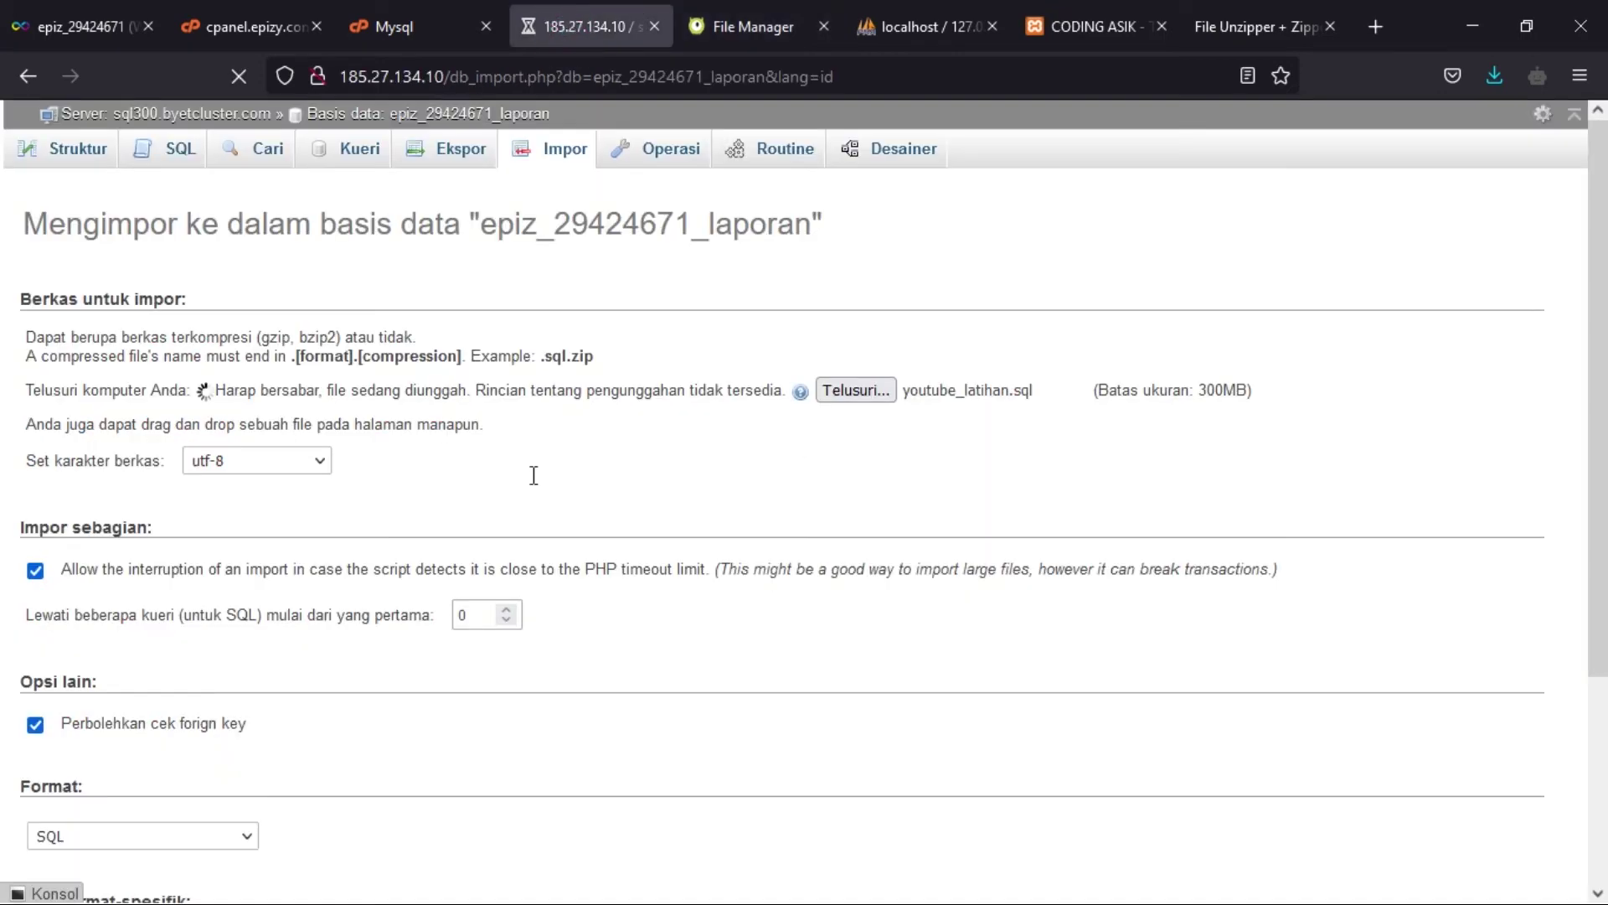
pyautogui.scroll(-3, 533, 475)
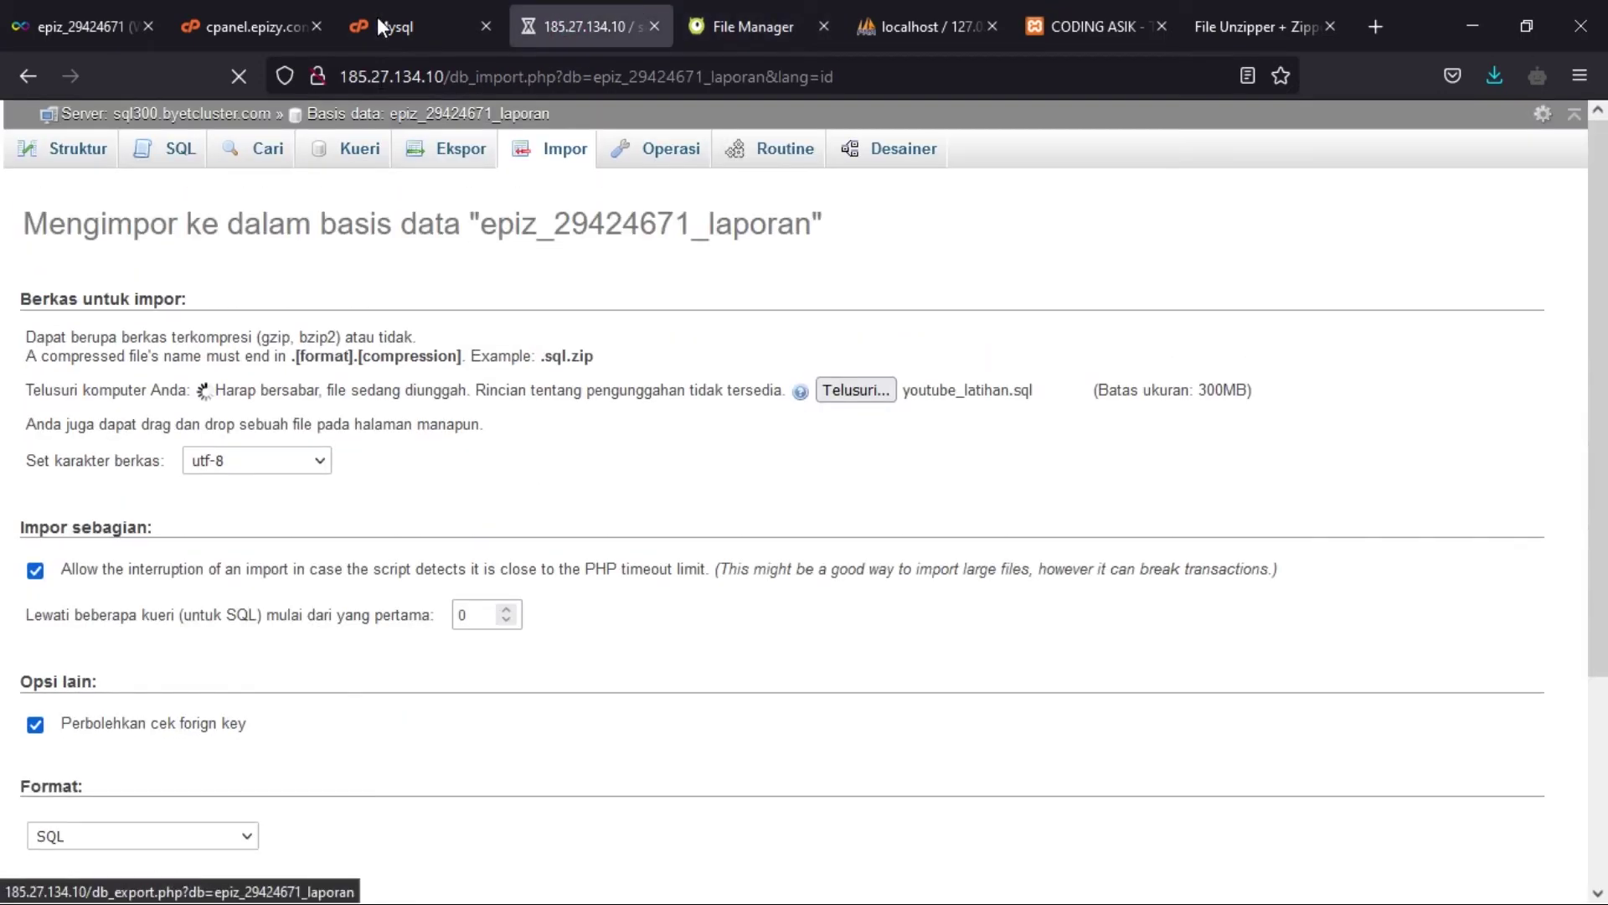
pyautogui.click(402, 26)
pyautogui.scroll(-3, 746, 481)
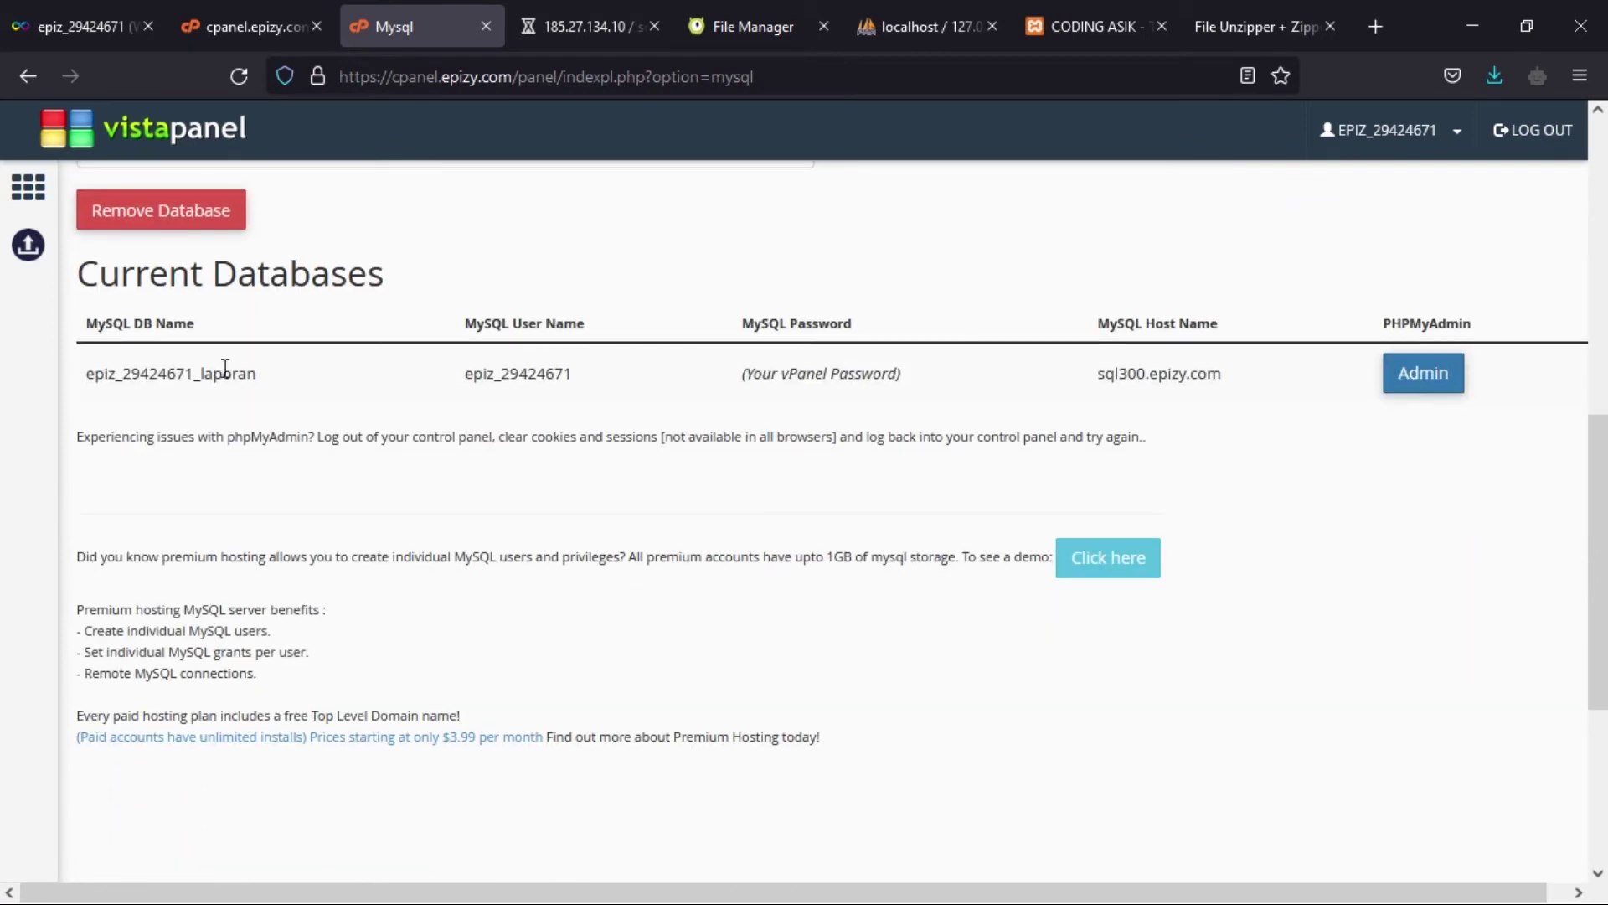
pyautogui.moveTo(262, 379); pyautogui.dragTo(83, 402)
pyautogui.hotkey('ctrl', 'c')
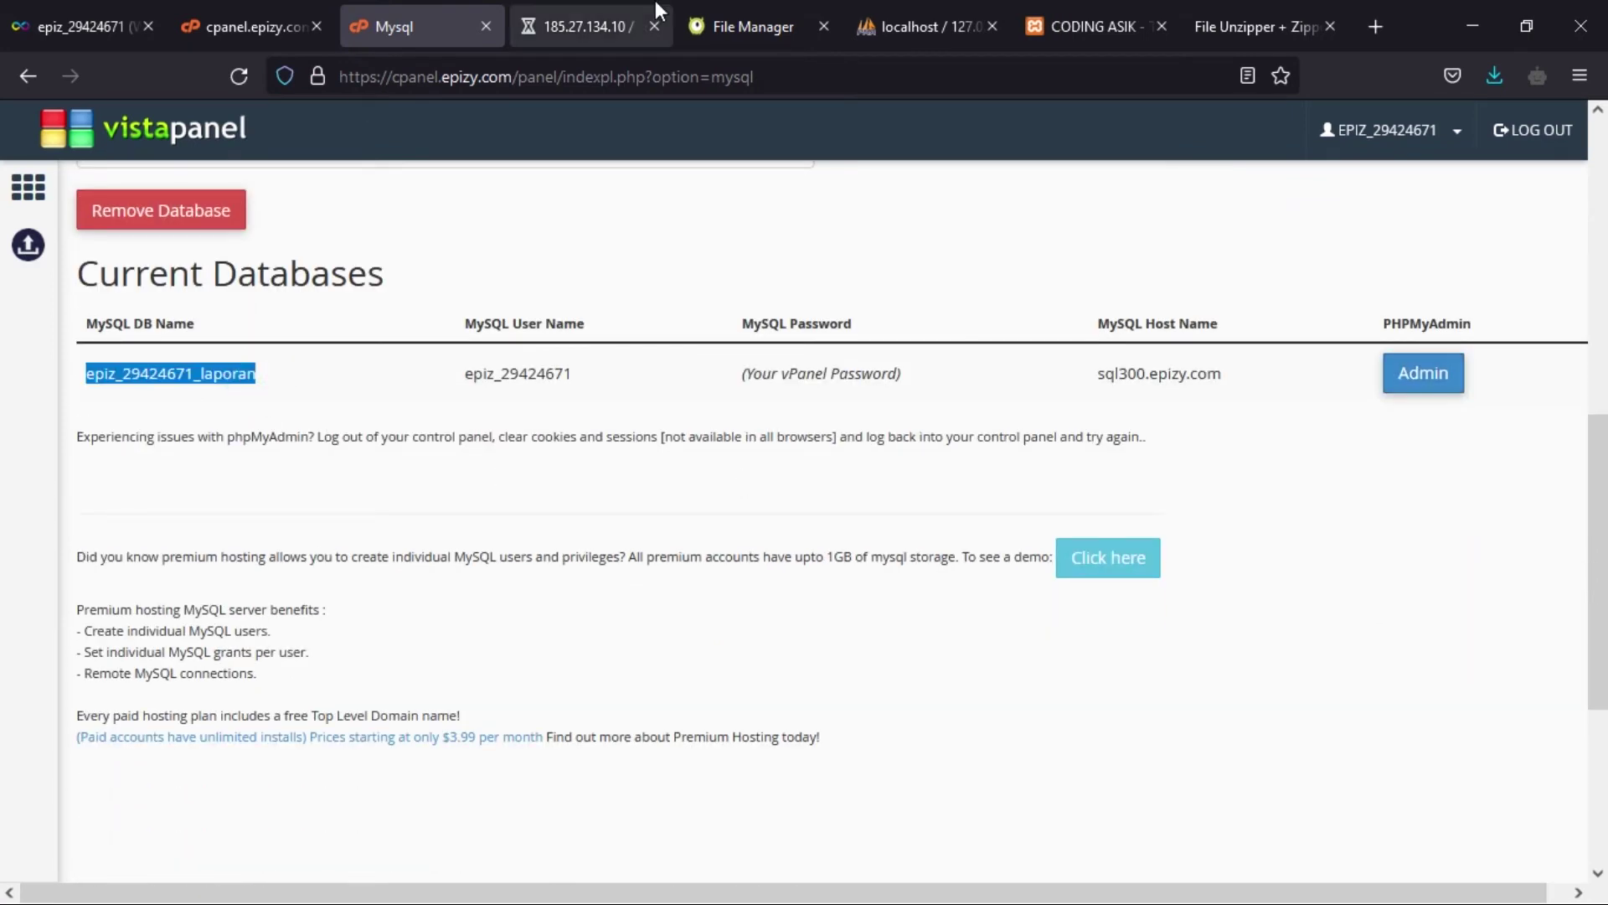
# - Replace youtube_latihan in database.php's database setting with the copied hosted name
pyautogui.click(555, 23)
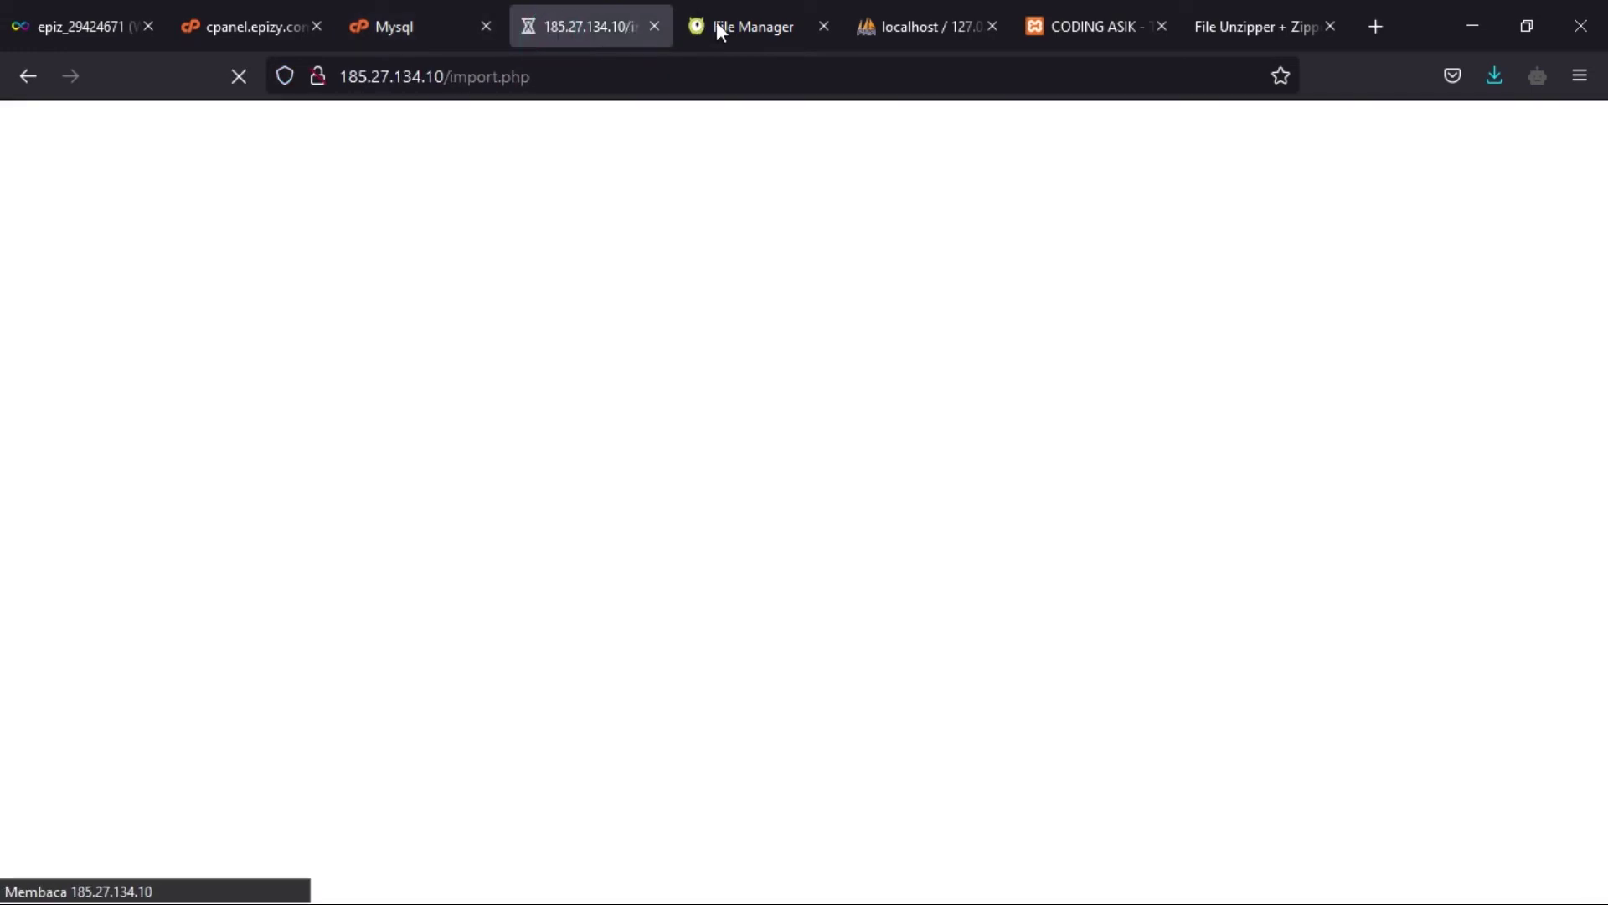
pyautogui.click(716, 24)
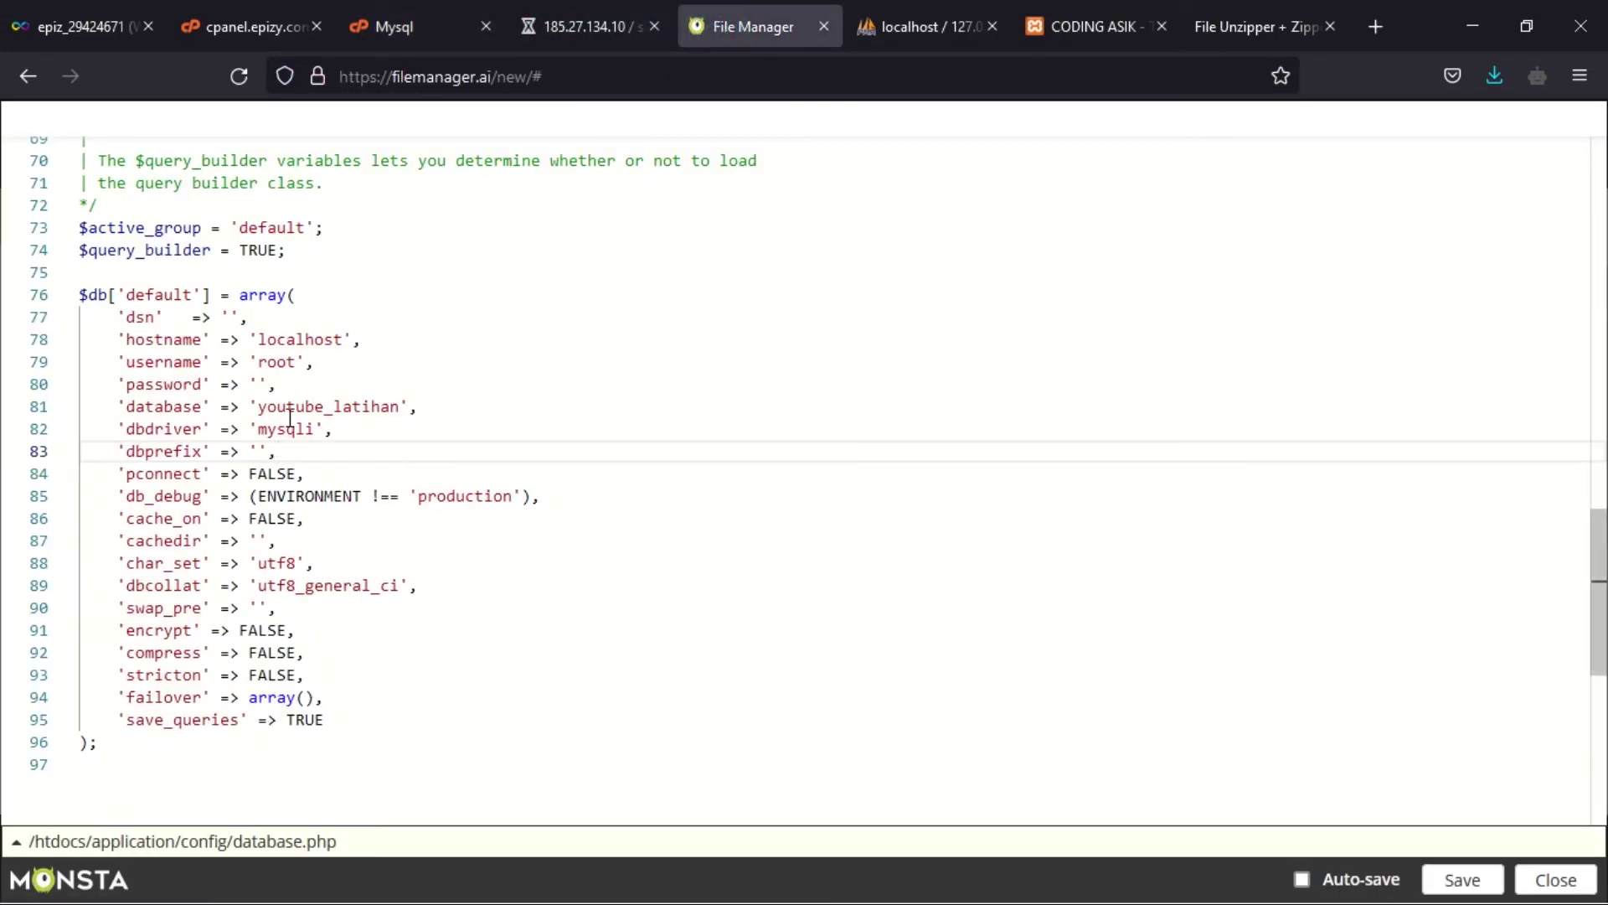
pyautogui.moveTo(403, 408); pyautogui.dragTo(265, 412)
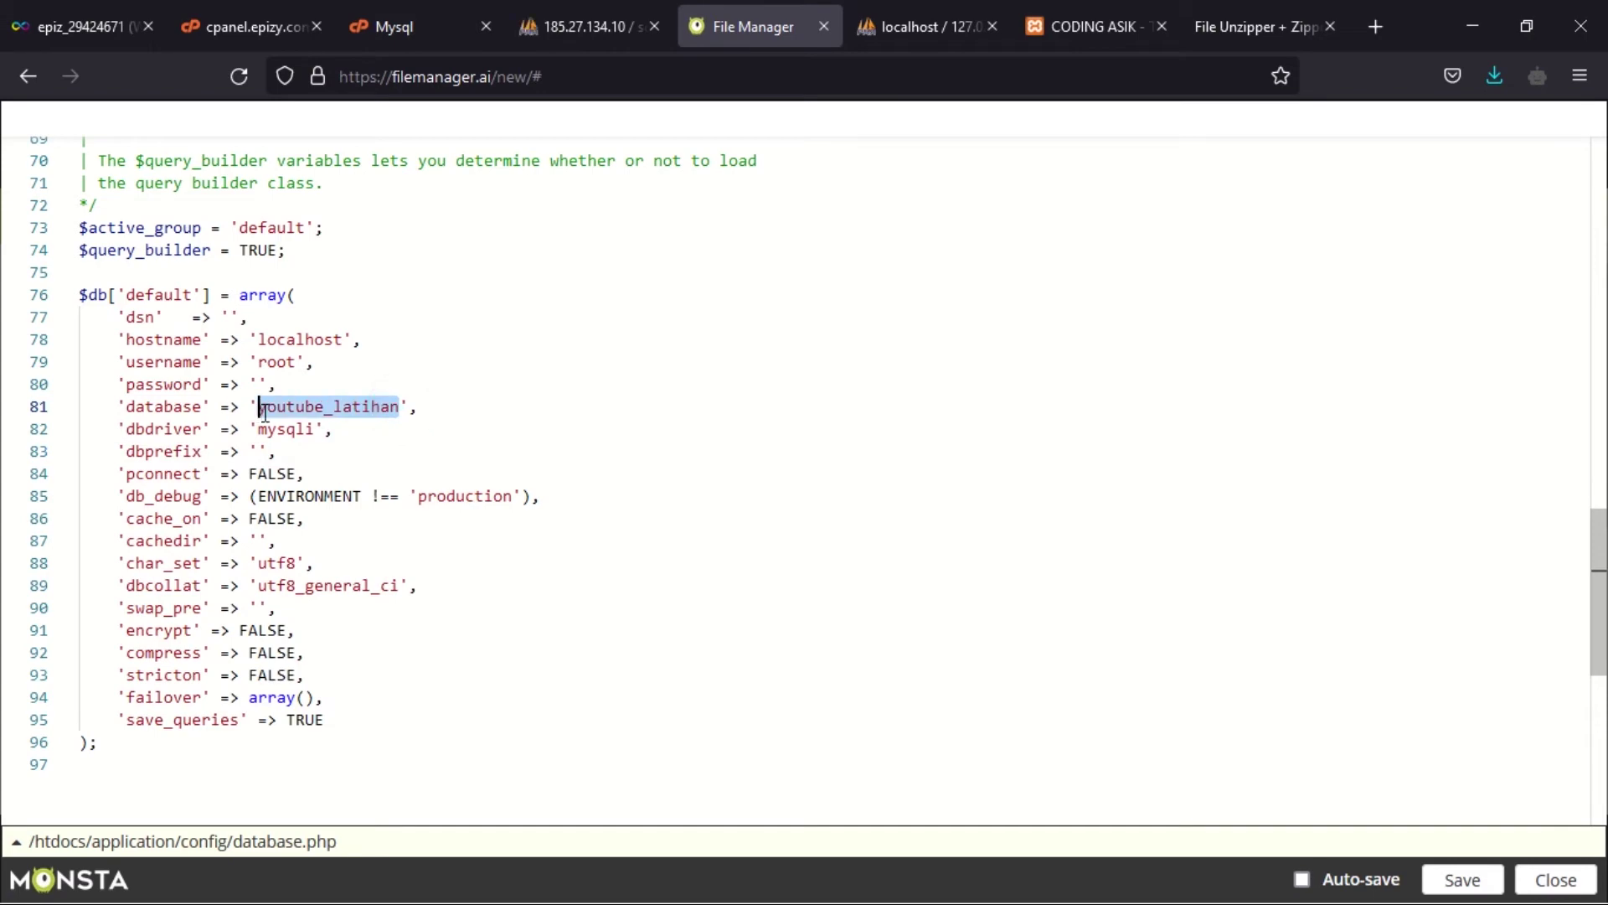
pyautogui.hotkey('ctrl', 'v')
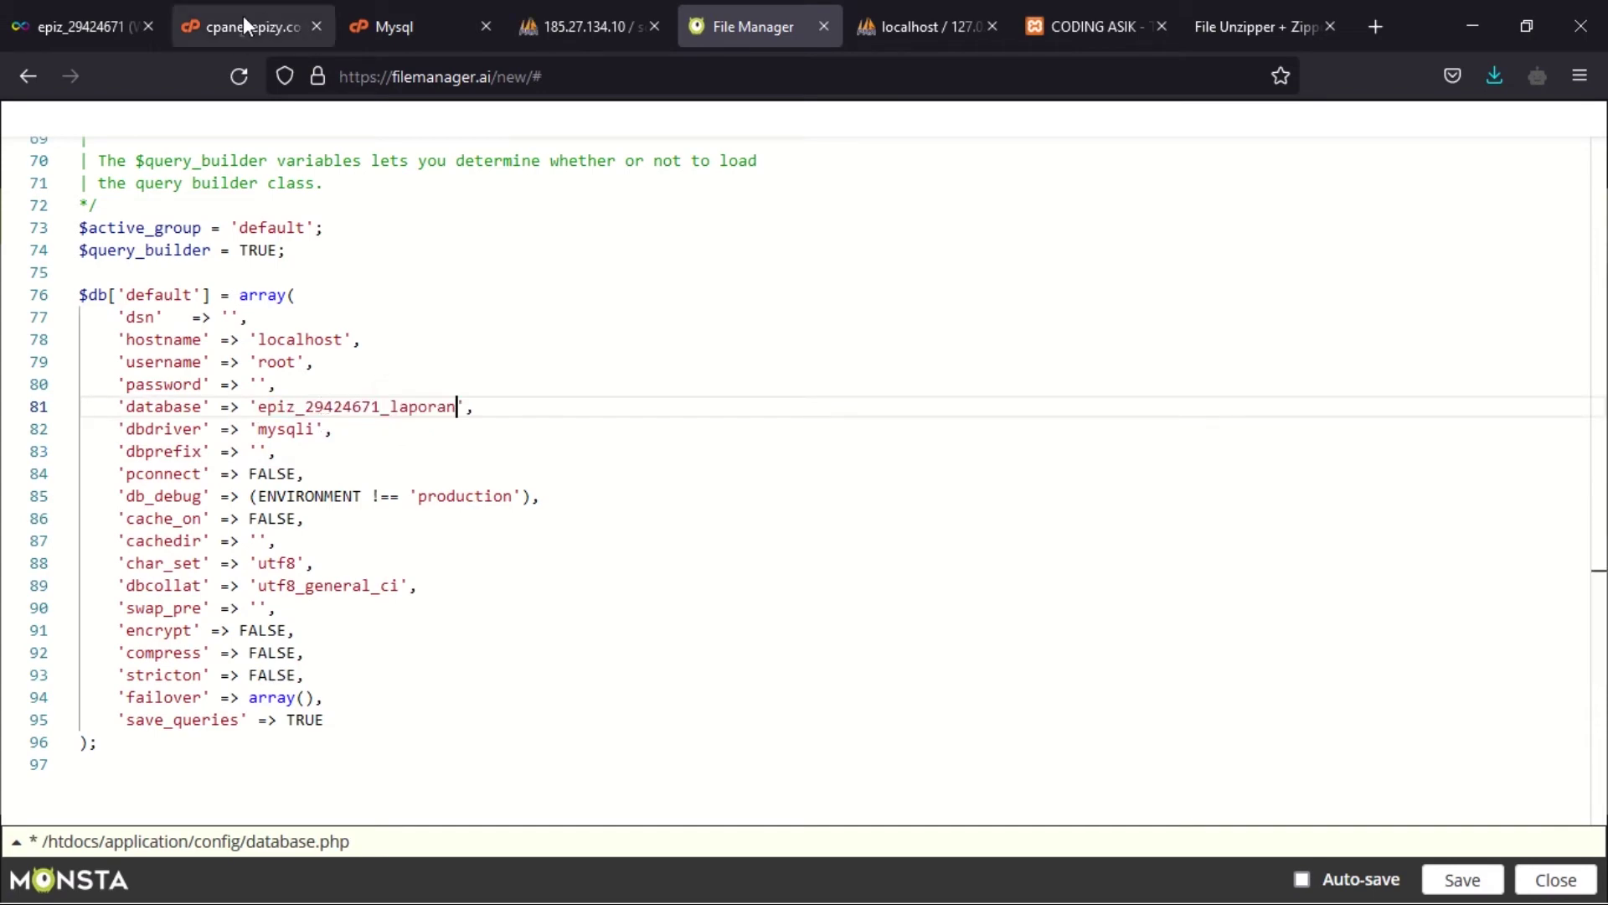
pyautogui.click(244, 23)
# - Replace root with the hosted MySQL user name in database.php's username setting
pyautogui.click(375, 8)
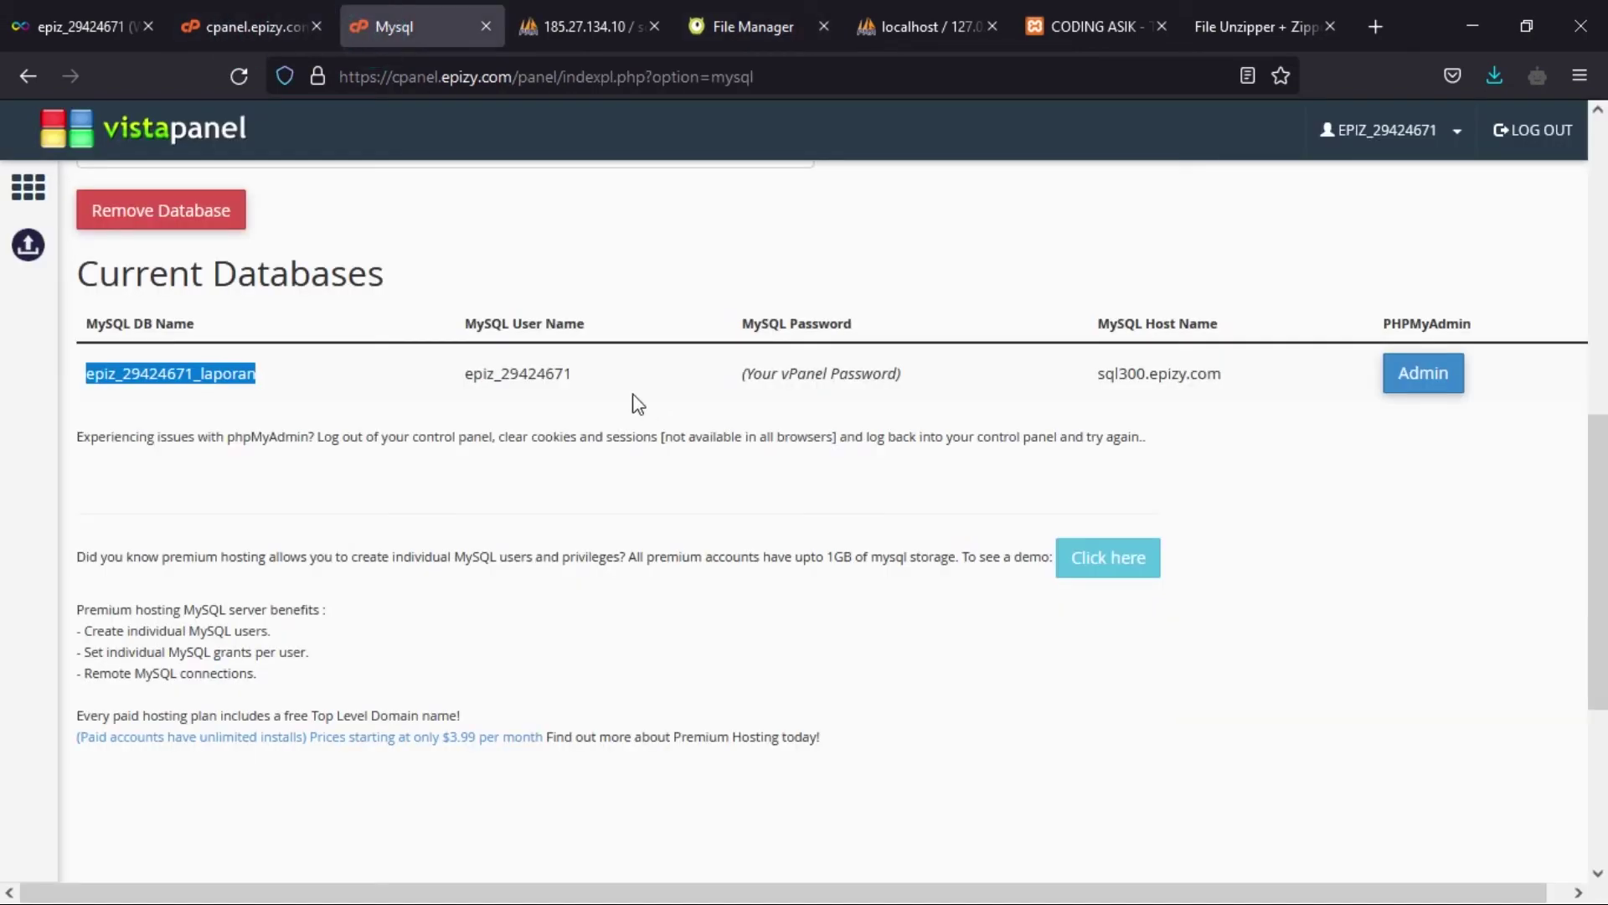
pyautogui.moveTo(592, 377); pyautogui.dragTo(431, 380)
pyautogui.hotkey('ctrl', 'c')
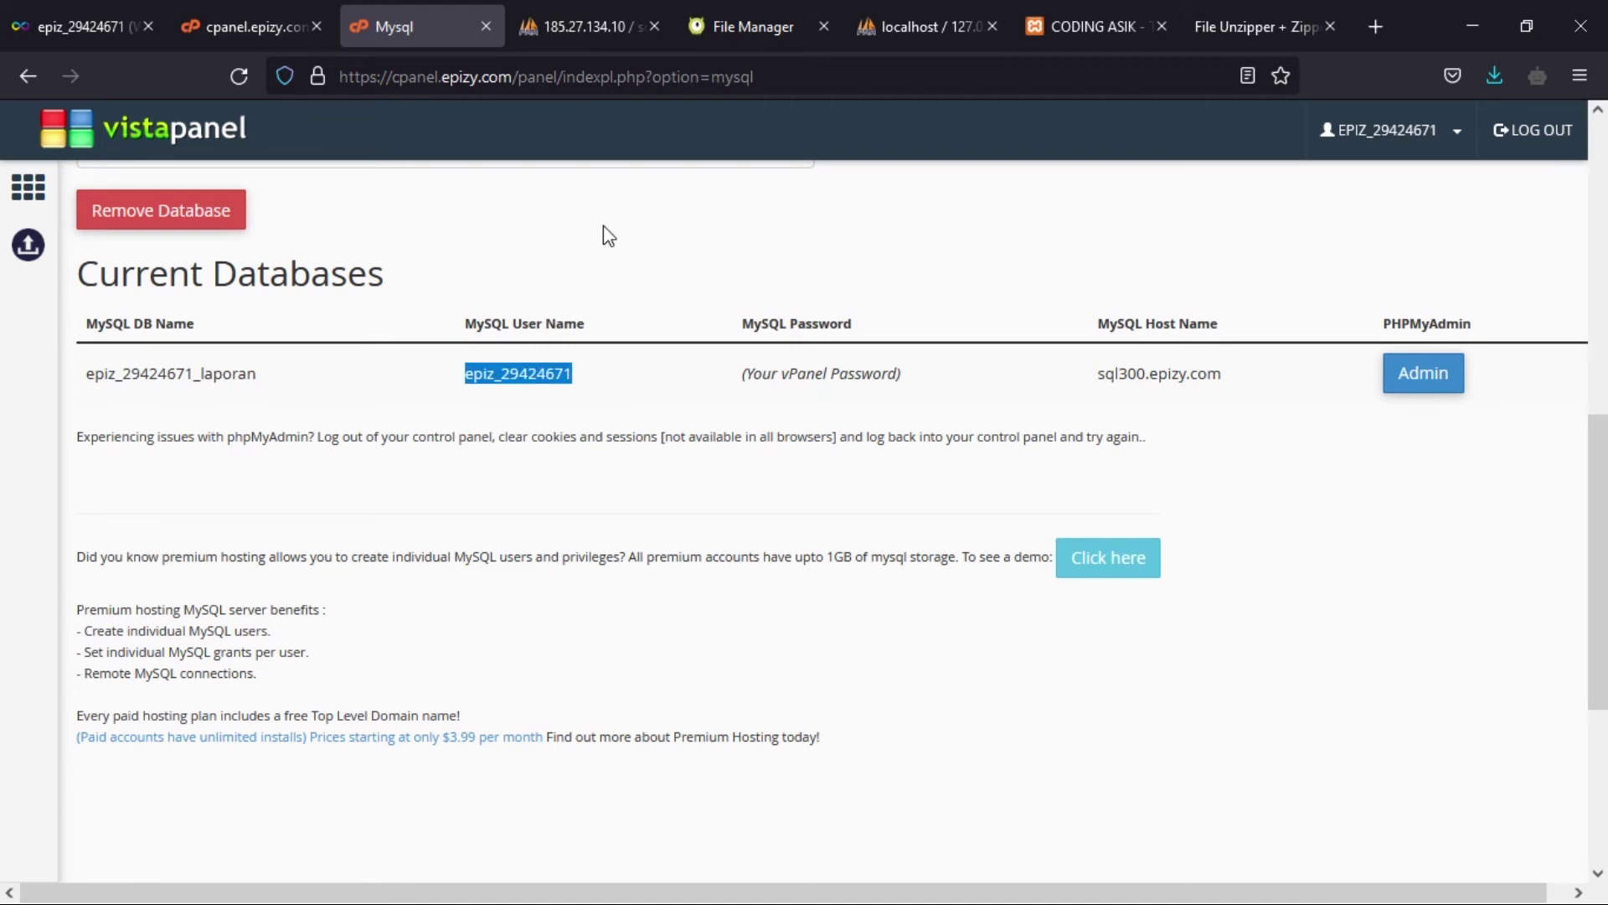
pyautogui.click(714, 26)
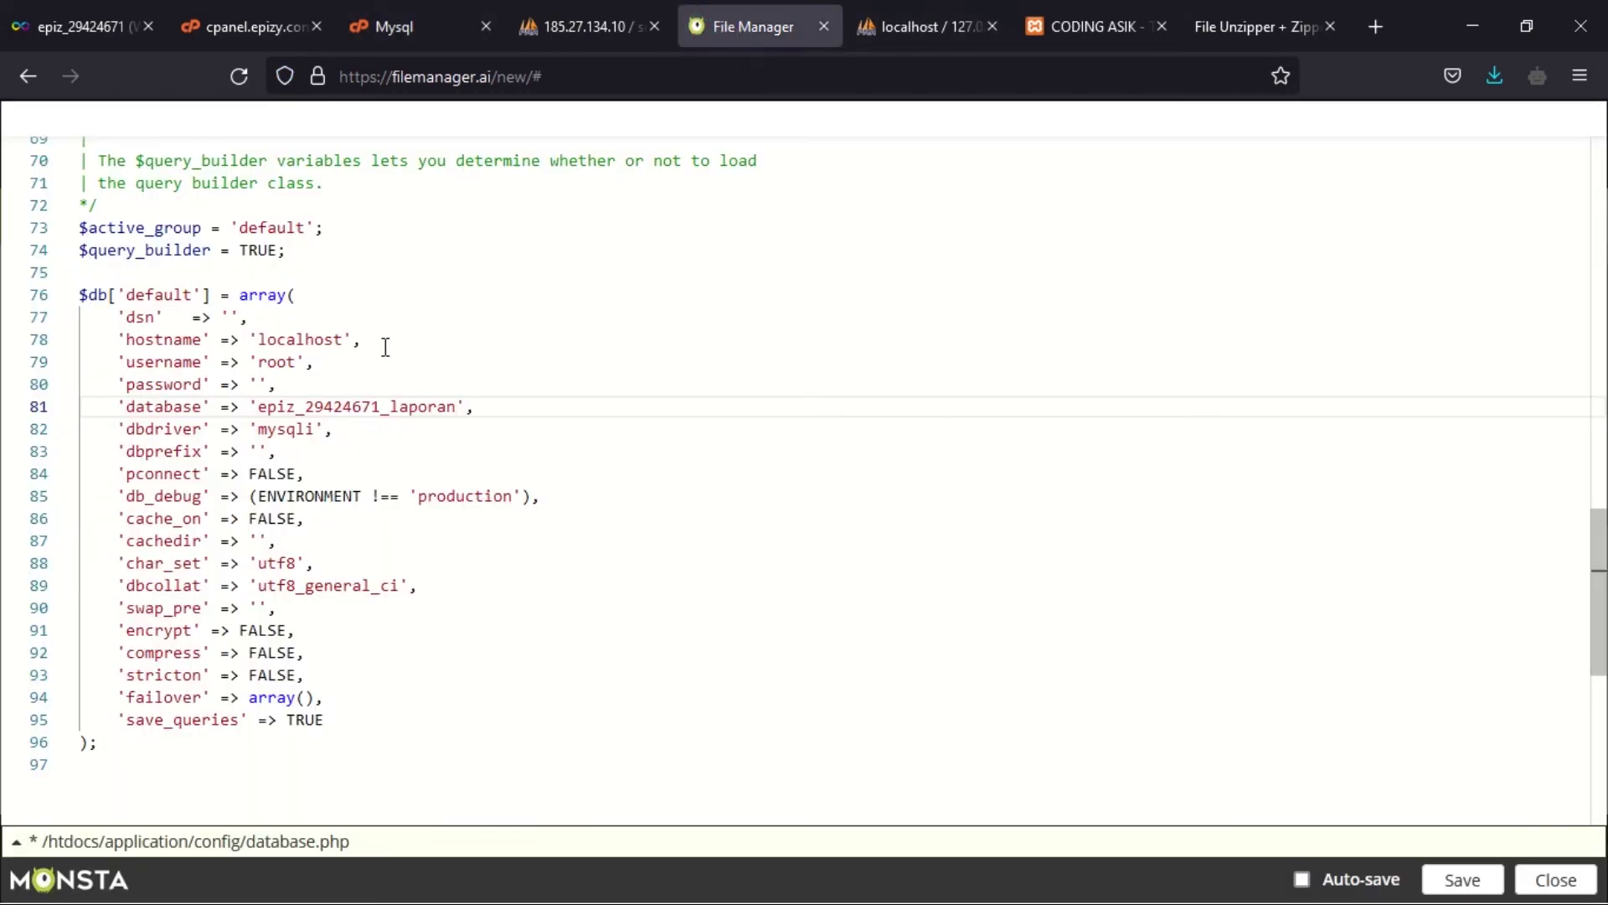
pyautogui.doubleClick(283, 362)
pyautogui.hotkey('ctrl', 'v')
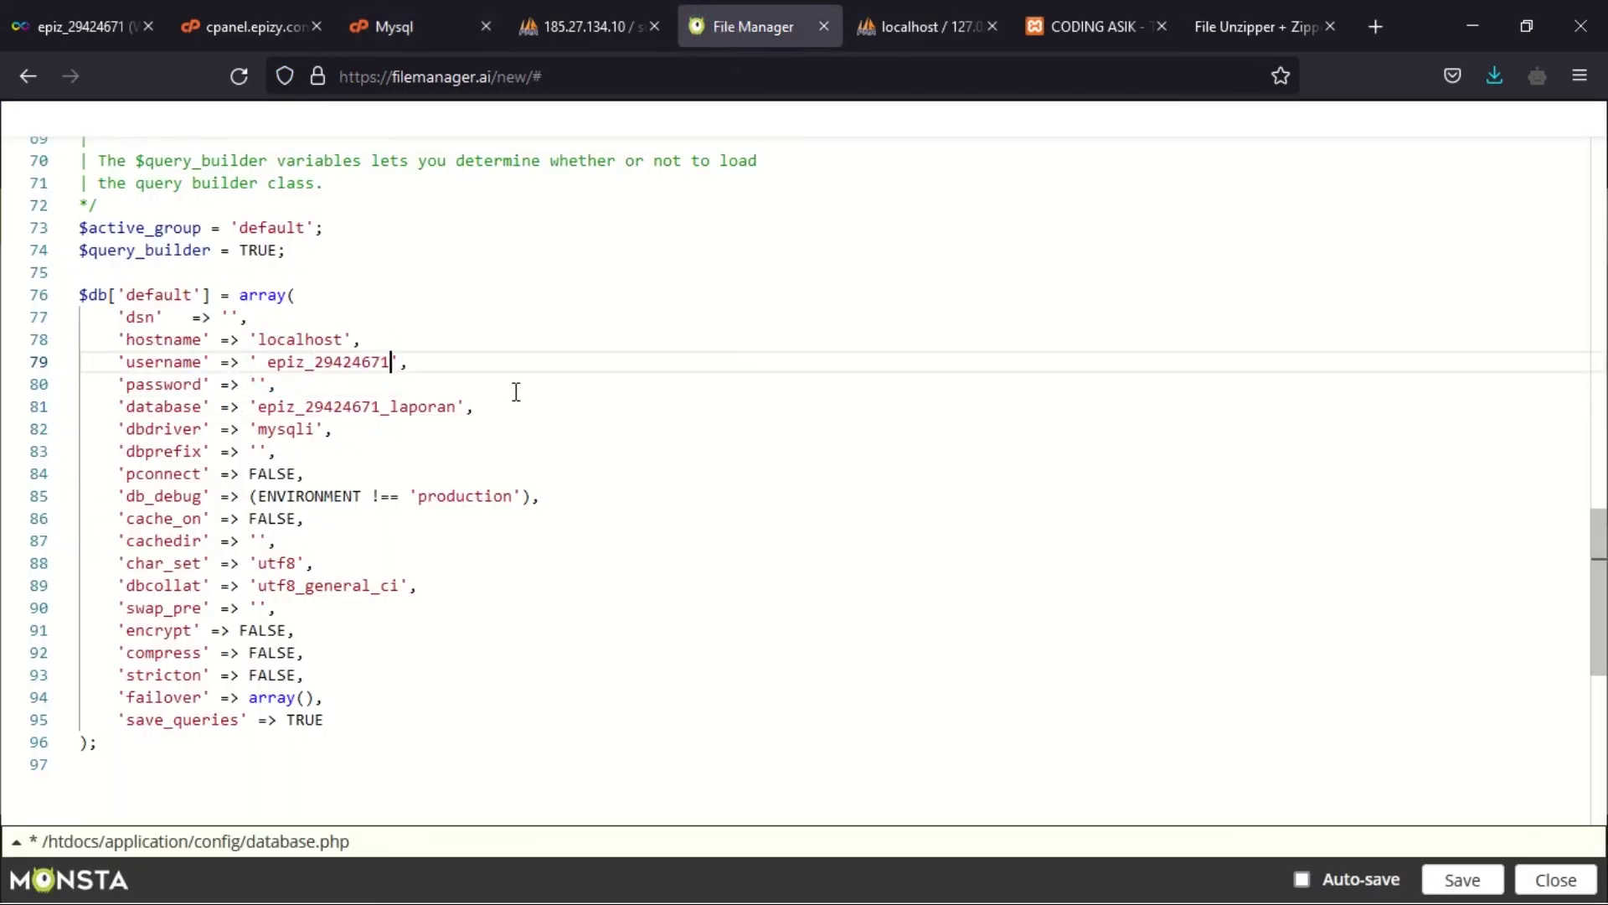
pyautogui.click(265, 362)
pyautogui.press('BackSpace')
# - Set the hostname to sql300.epizy.com in place of localhost
pyautogui.click(370, 22)
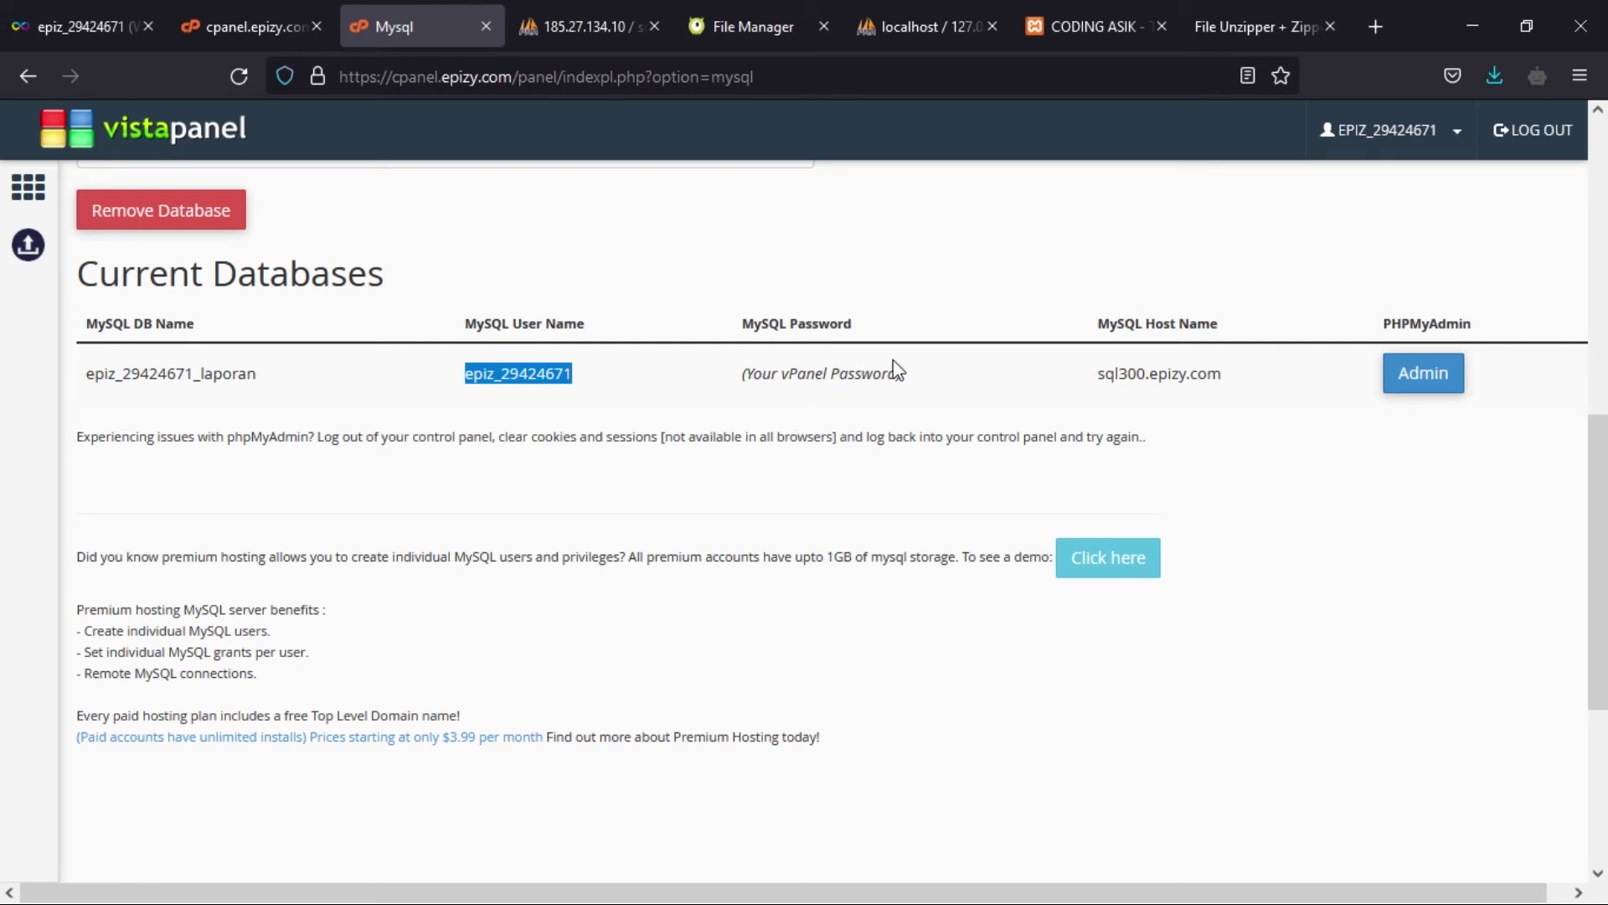
pyautogui.moveTo(1235, 384); pyautogui.dragTo(1080, 393)
pyautogui.hotkey('ctrl', 'c')
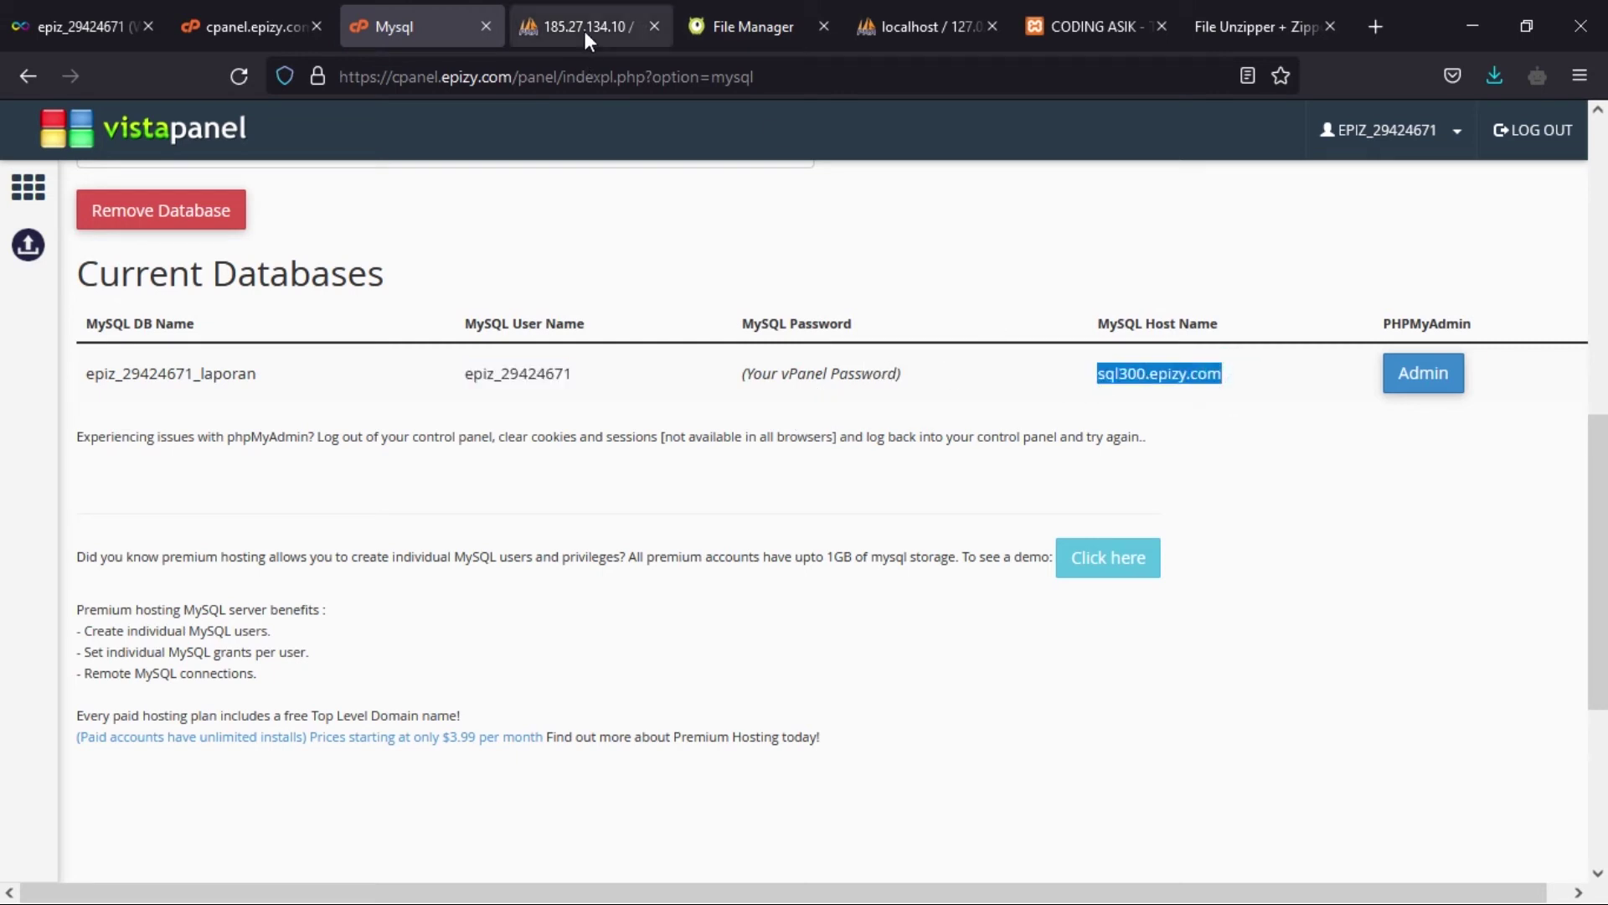
pyautogui.click(585, 31)
pyautogui.click(704, 30)
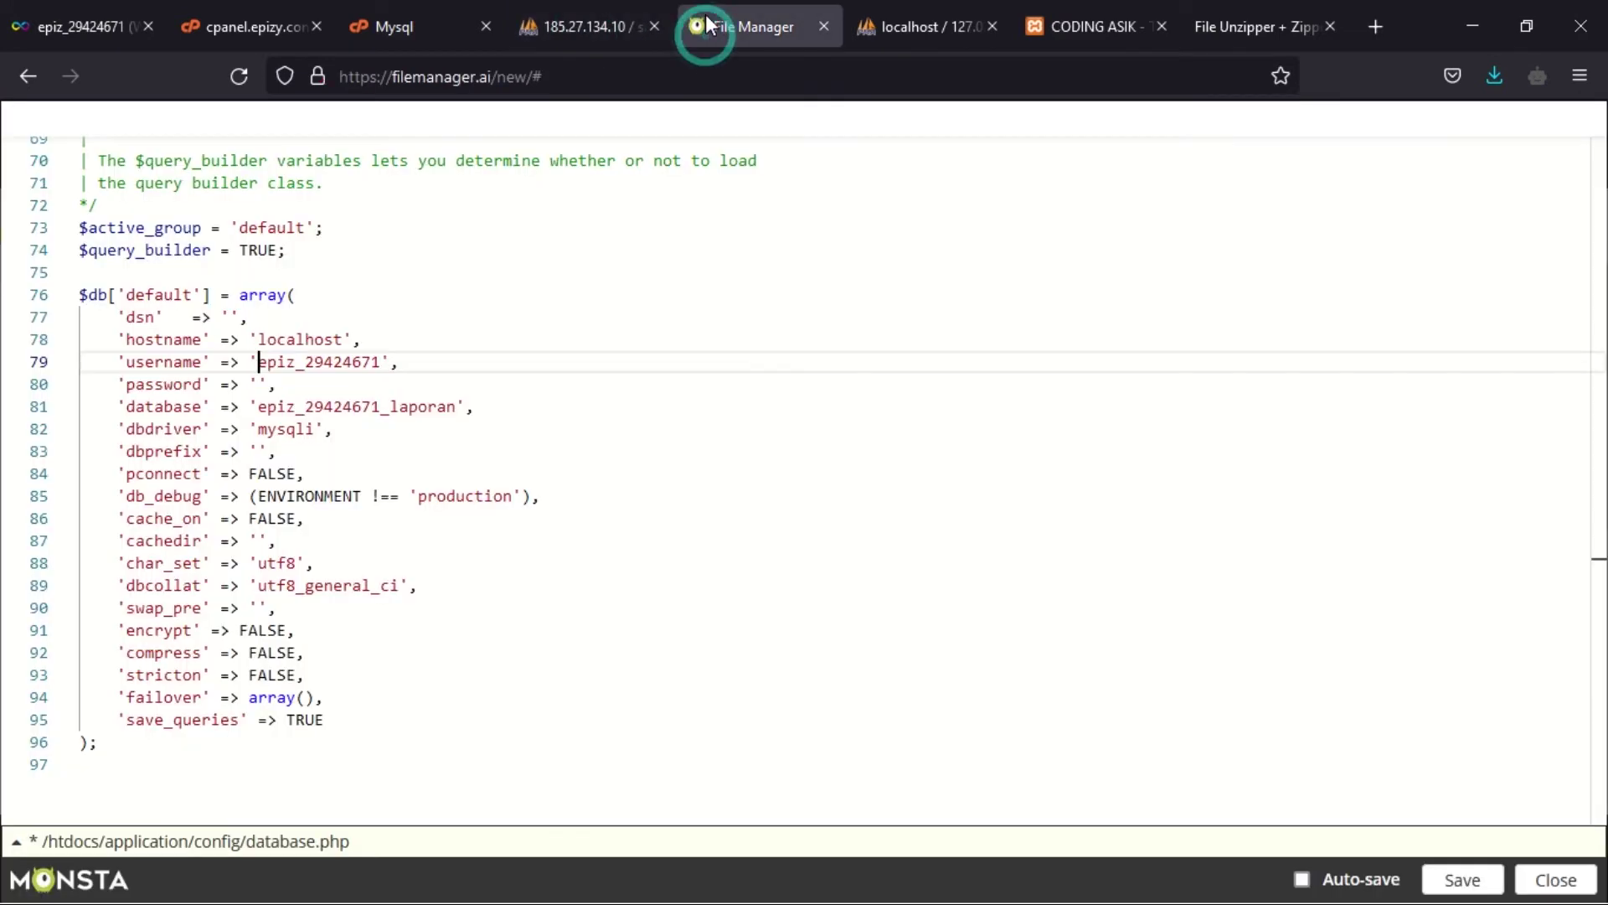
pyautogui.doubleClick(292, 341)
pyautogui.hotkey('ctrl', 'v')
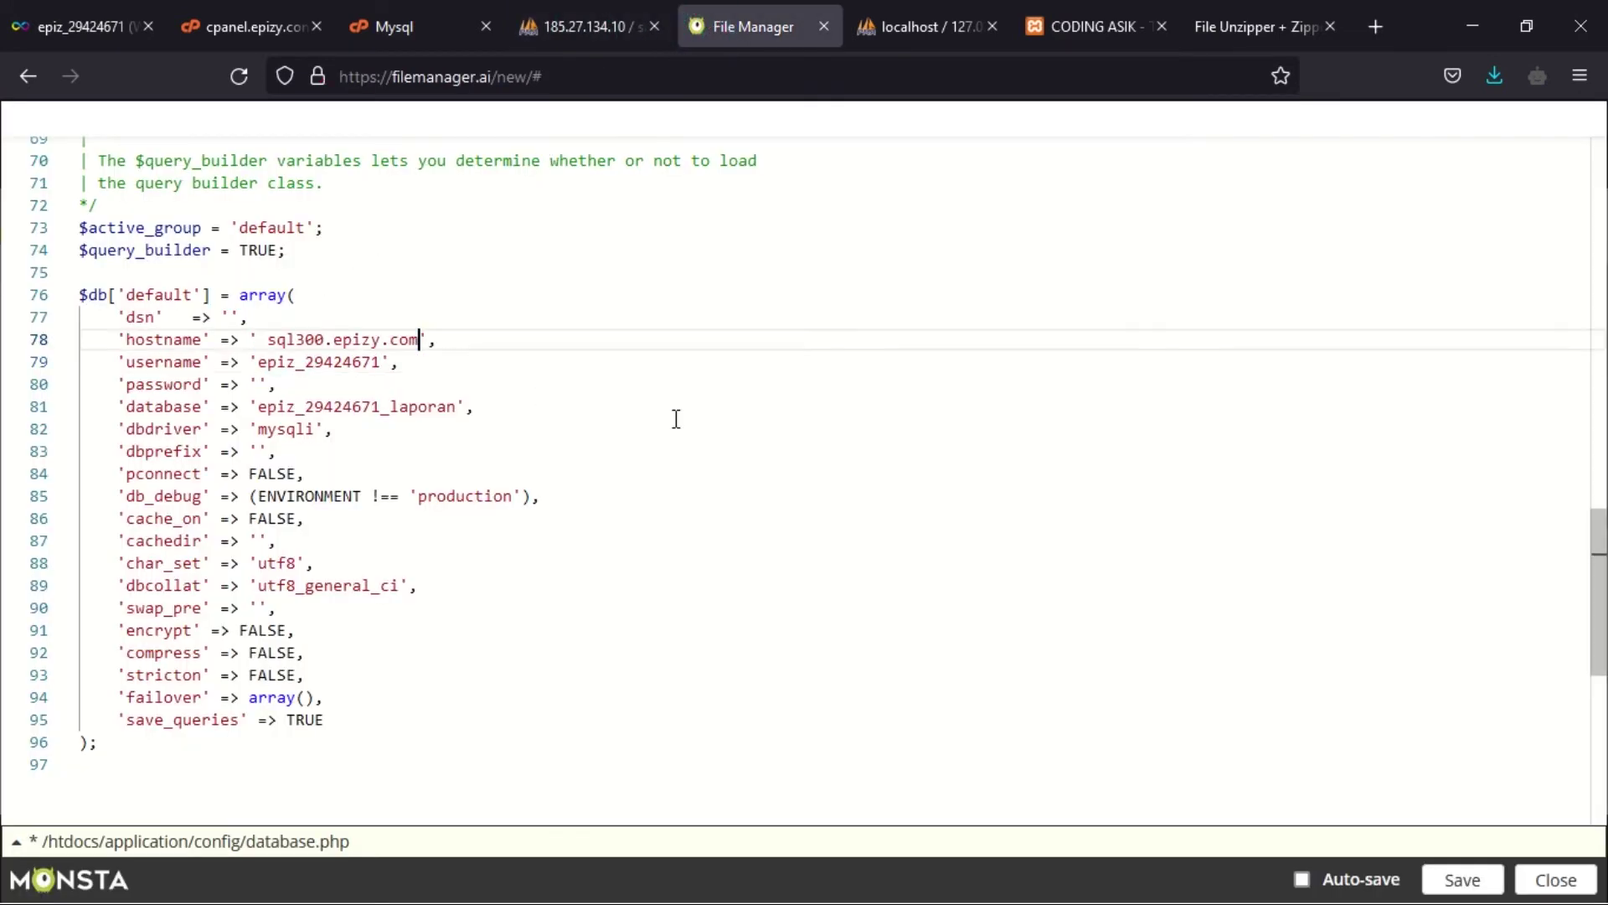
pyautogui.click(269, 341)
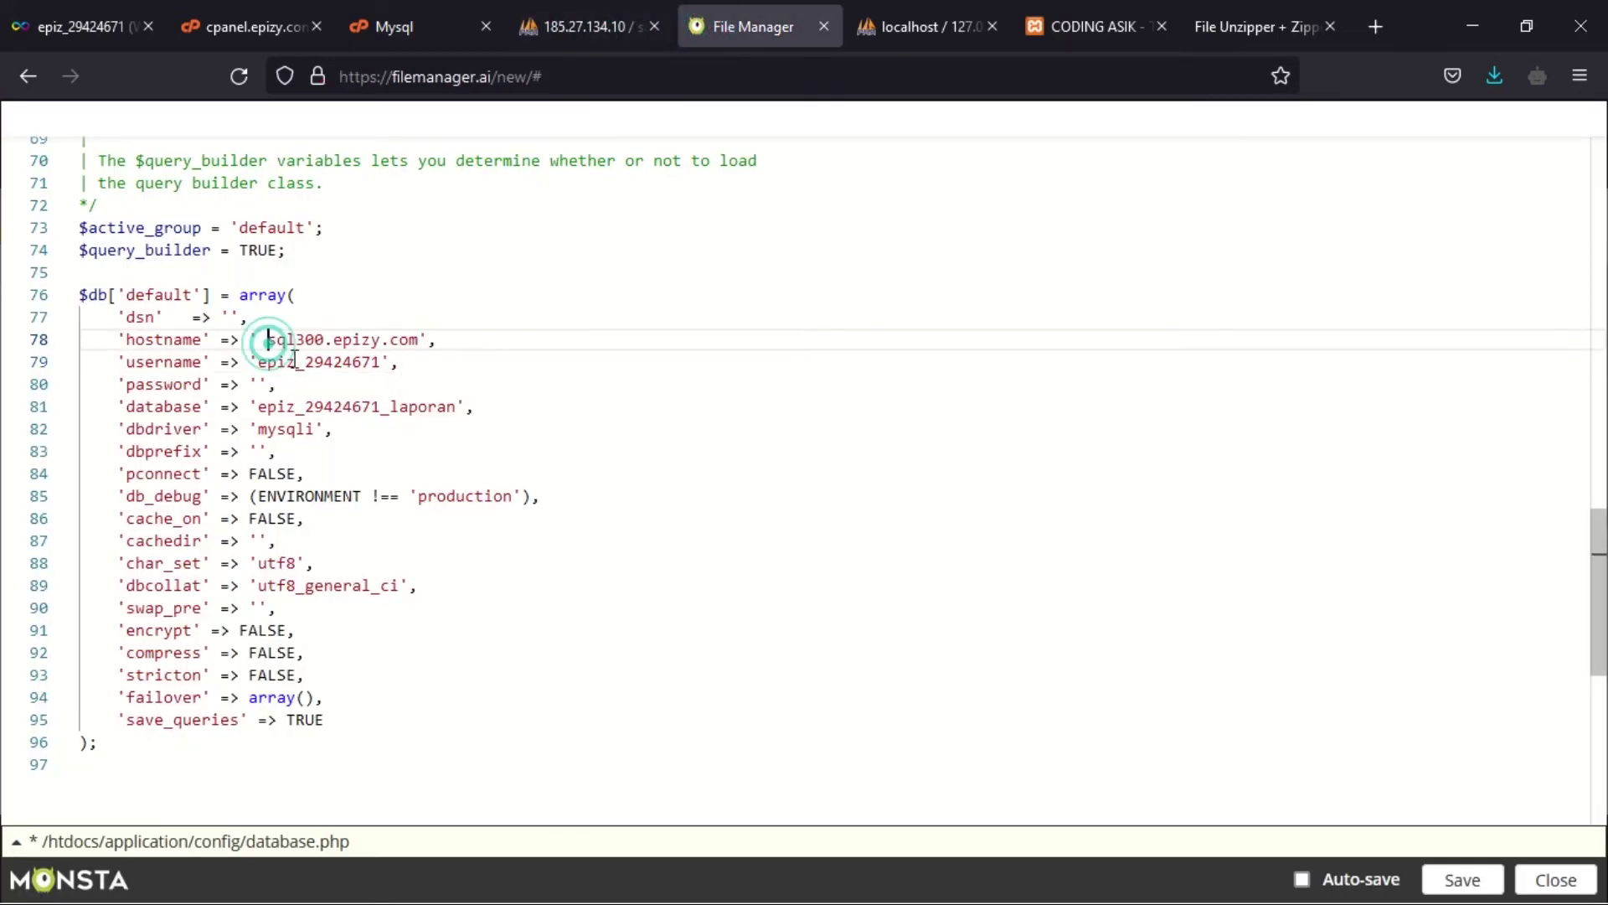
pyautogui.press('BackSpace')
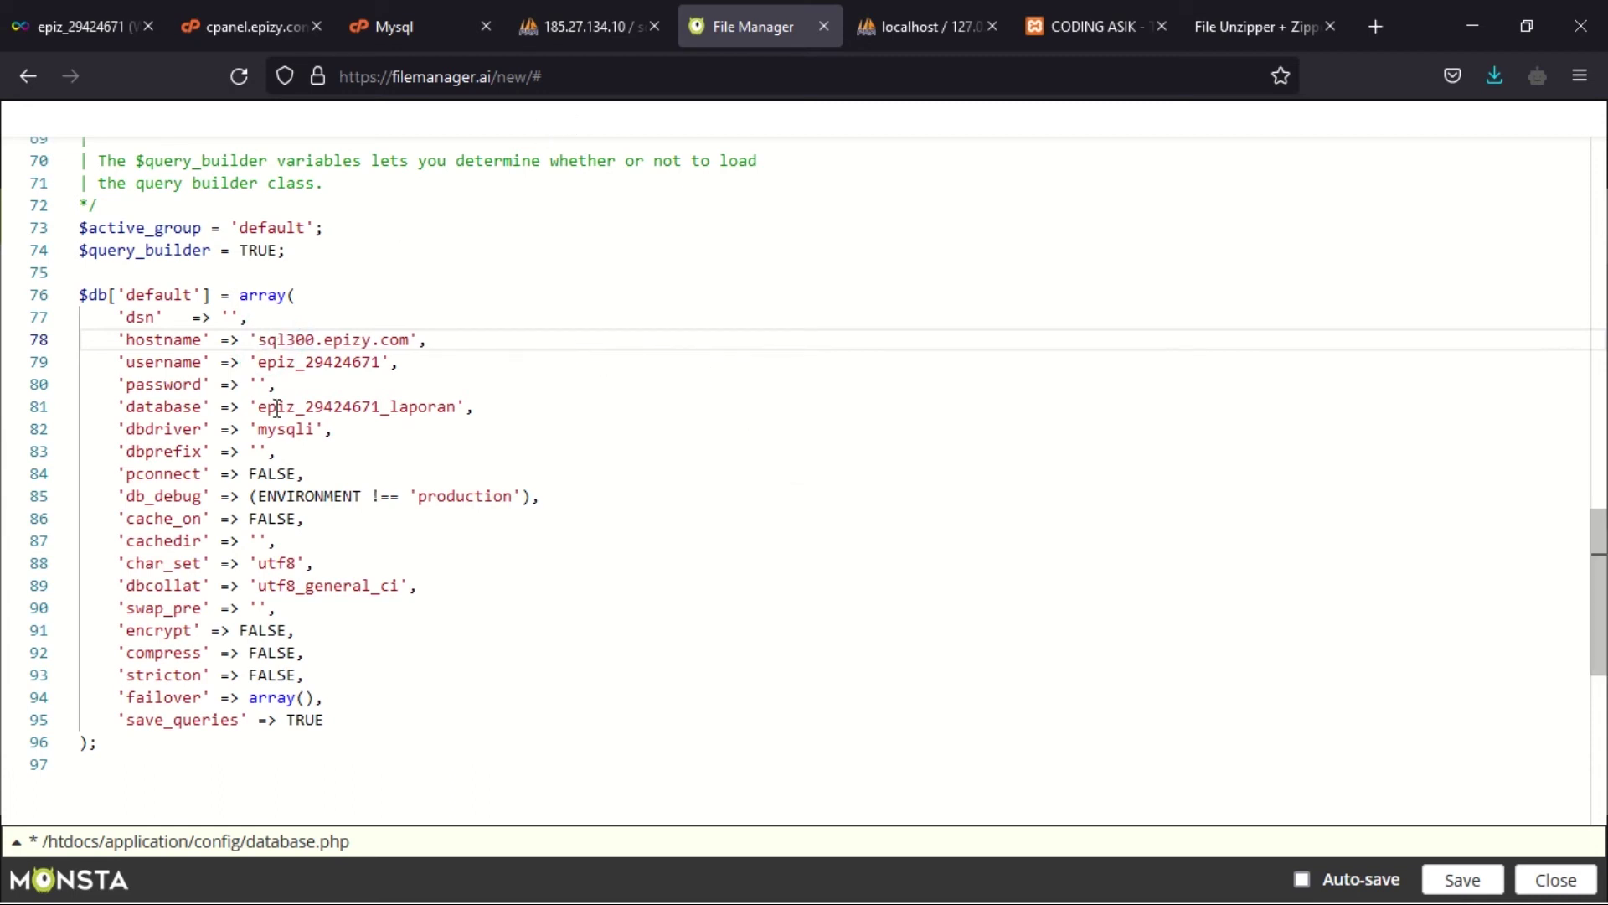
# - Clear the password value, then reveal and copy the MySQL password from the InfinityFree account page
pyautogui.click(262, 385)
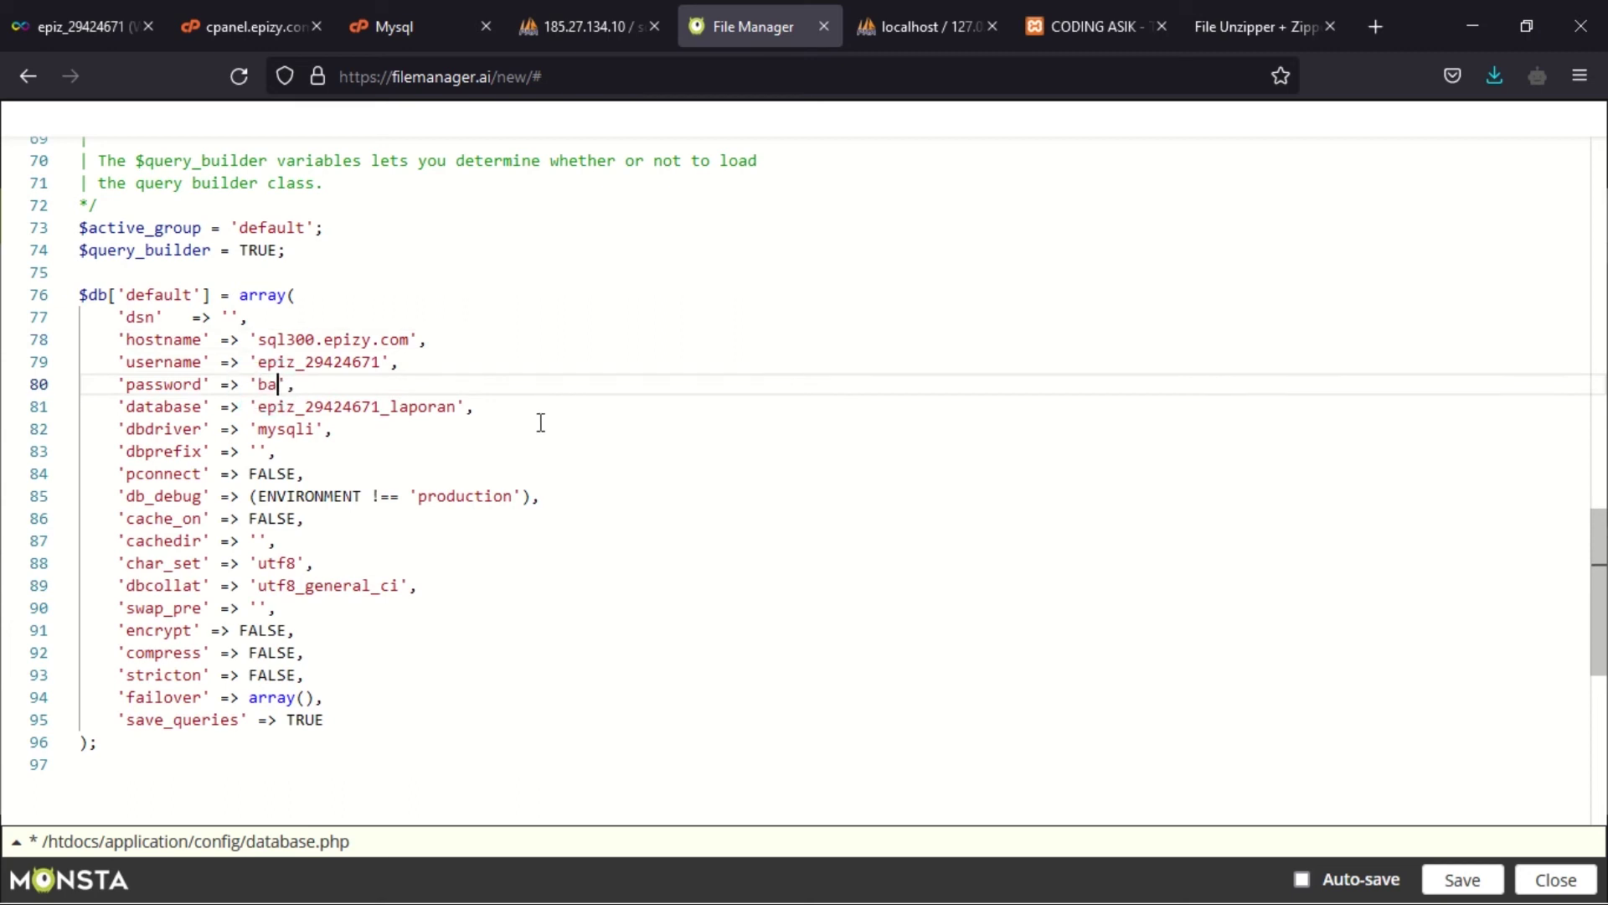
pyautogui.press('BackSpace')
pyautogui.press('BackSpace')
pyautogui.press('BackSpace')
pyautogui.click(379, 12)
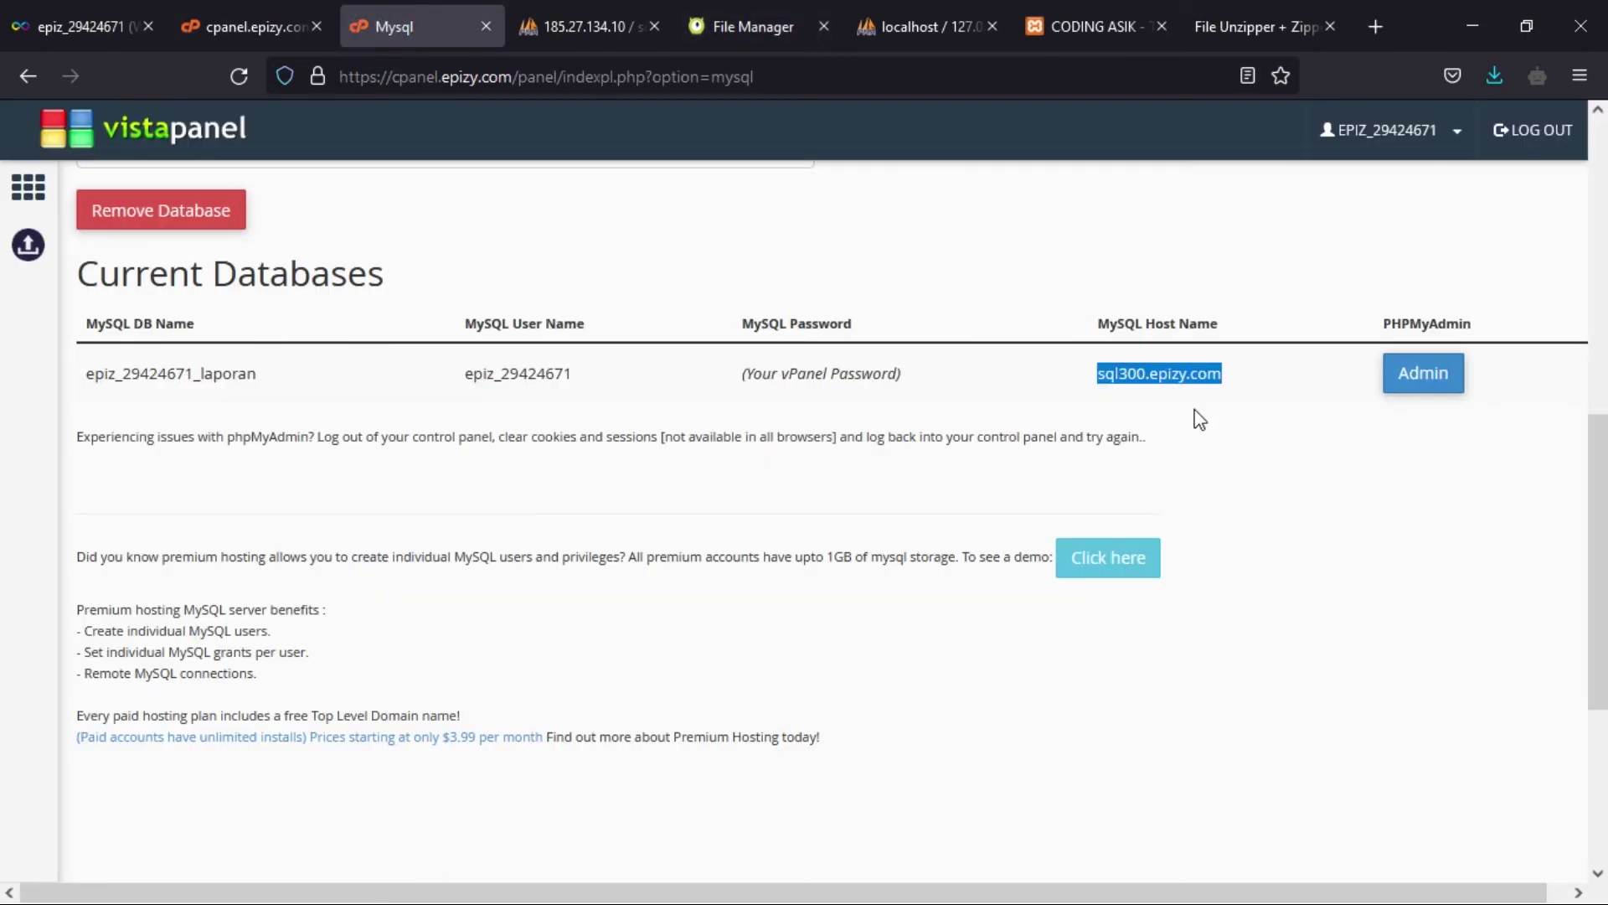
pyautogui.click(209, 10)
pyautogui.click(79, 26)
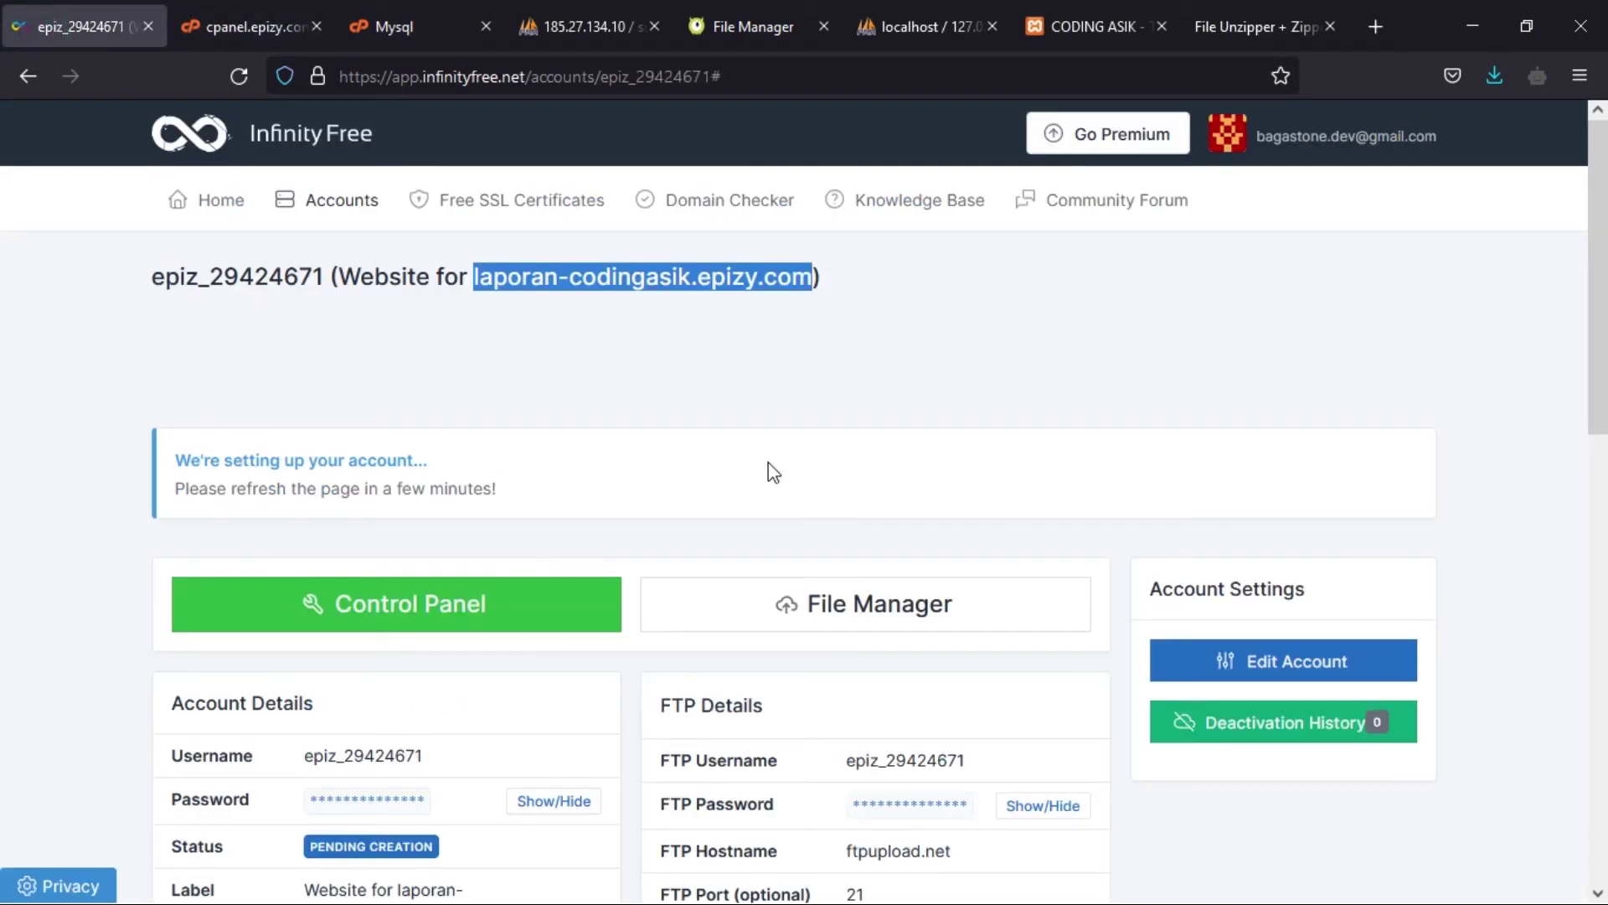
pyautogui.scroll(-6, 765, 464)
pyautogui.click(548, 691)
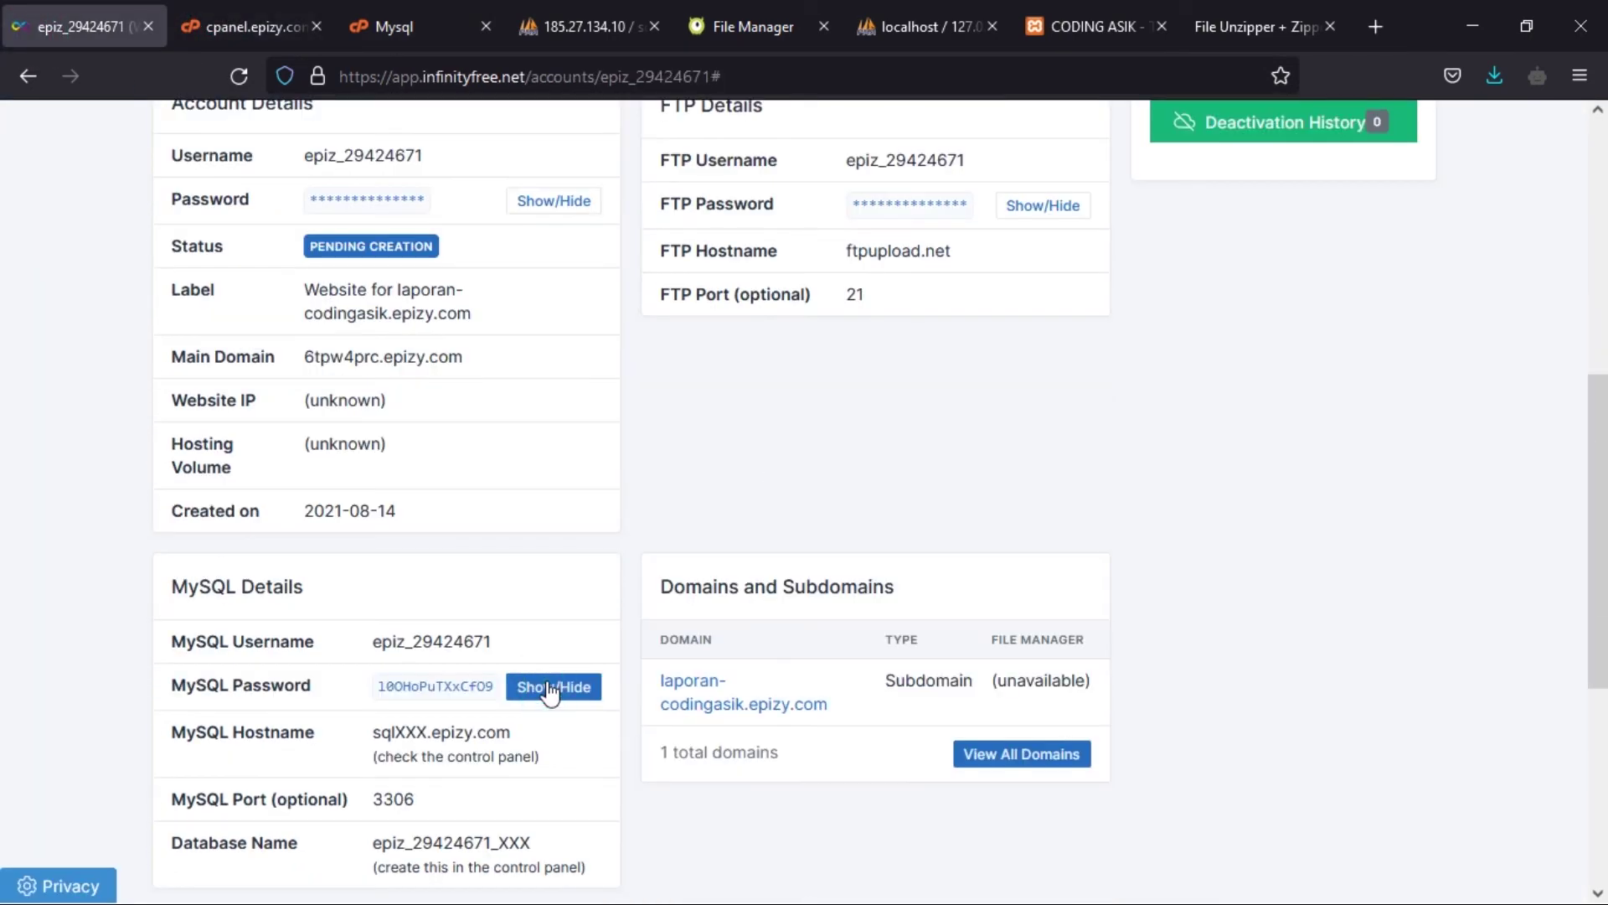
pyautogui.moveTo(499, 685); pyautogui.dragTo(375, 692)
pyautogui.hotkey('ctrl', 'c')
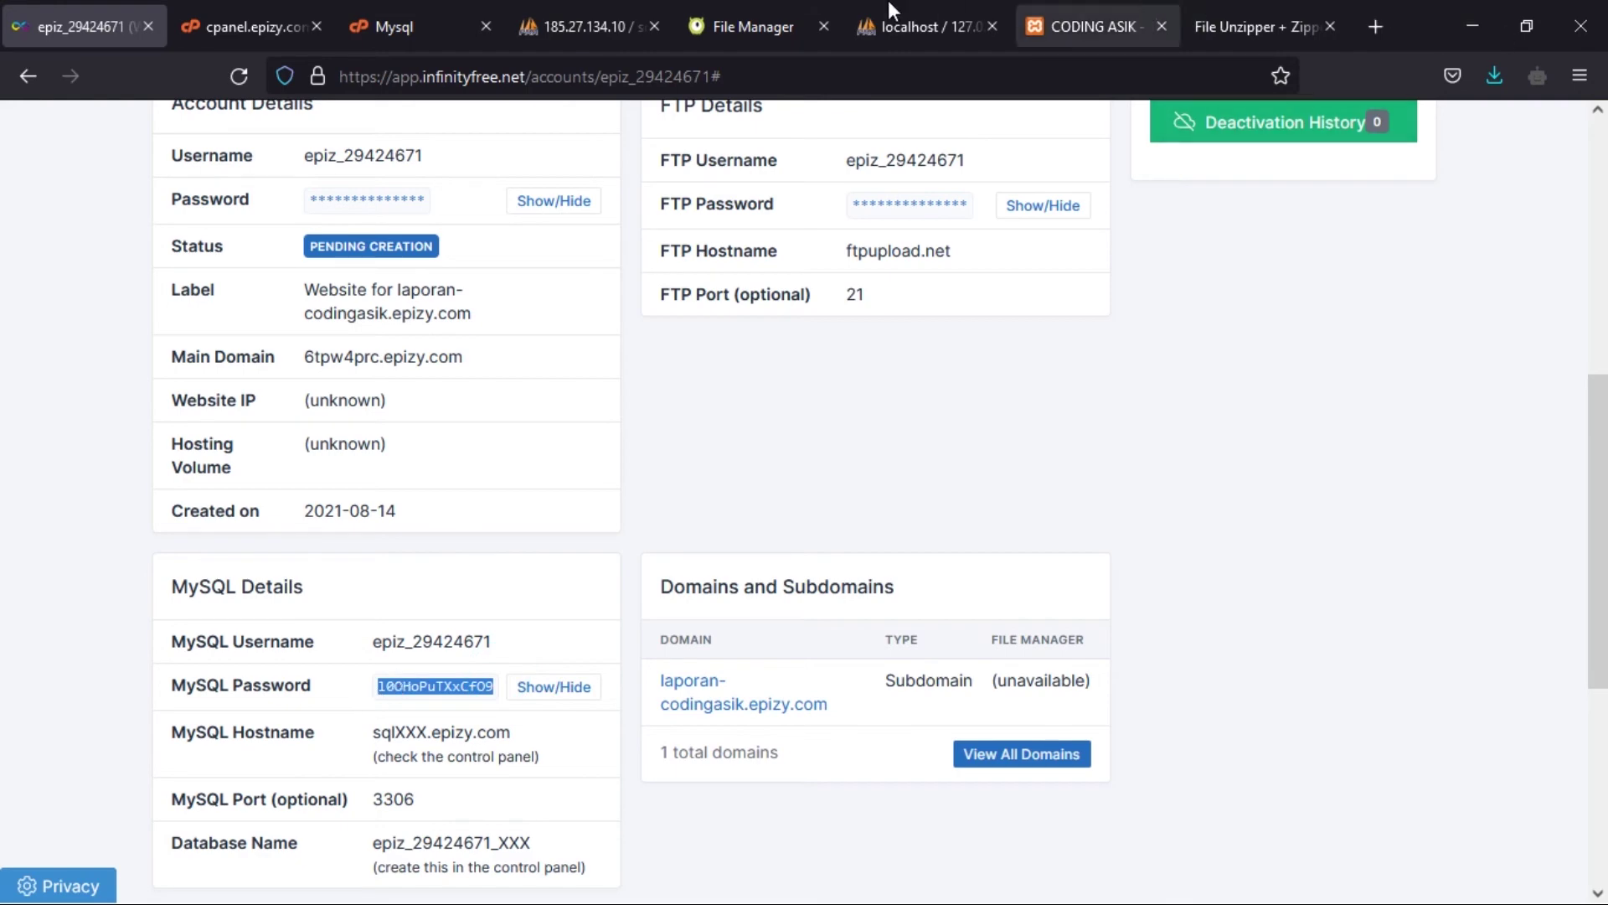
# - Paste the MySQL password into line 80's password setting and save database.php
pyautogui.click(777, 25)
pyautogui.hotkey('ctrl', 'v')
pyautogui.click(78, 406)
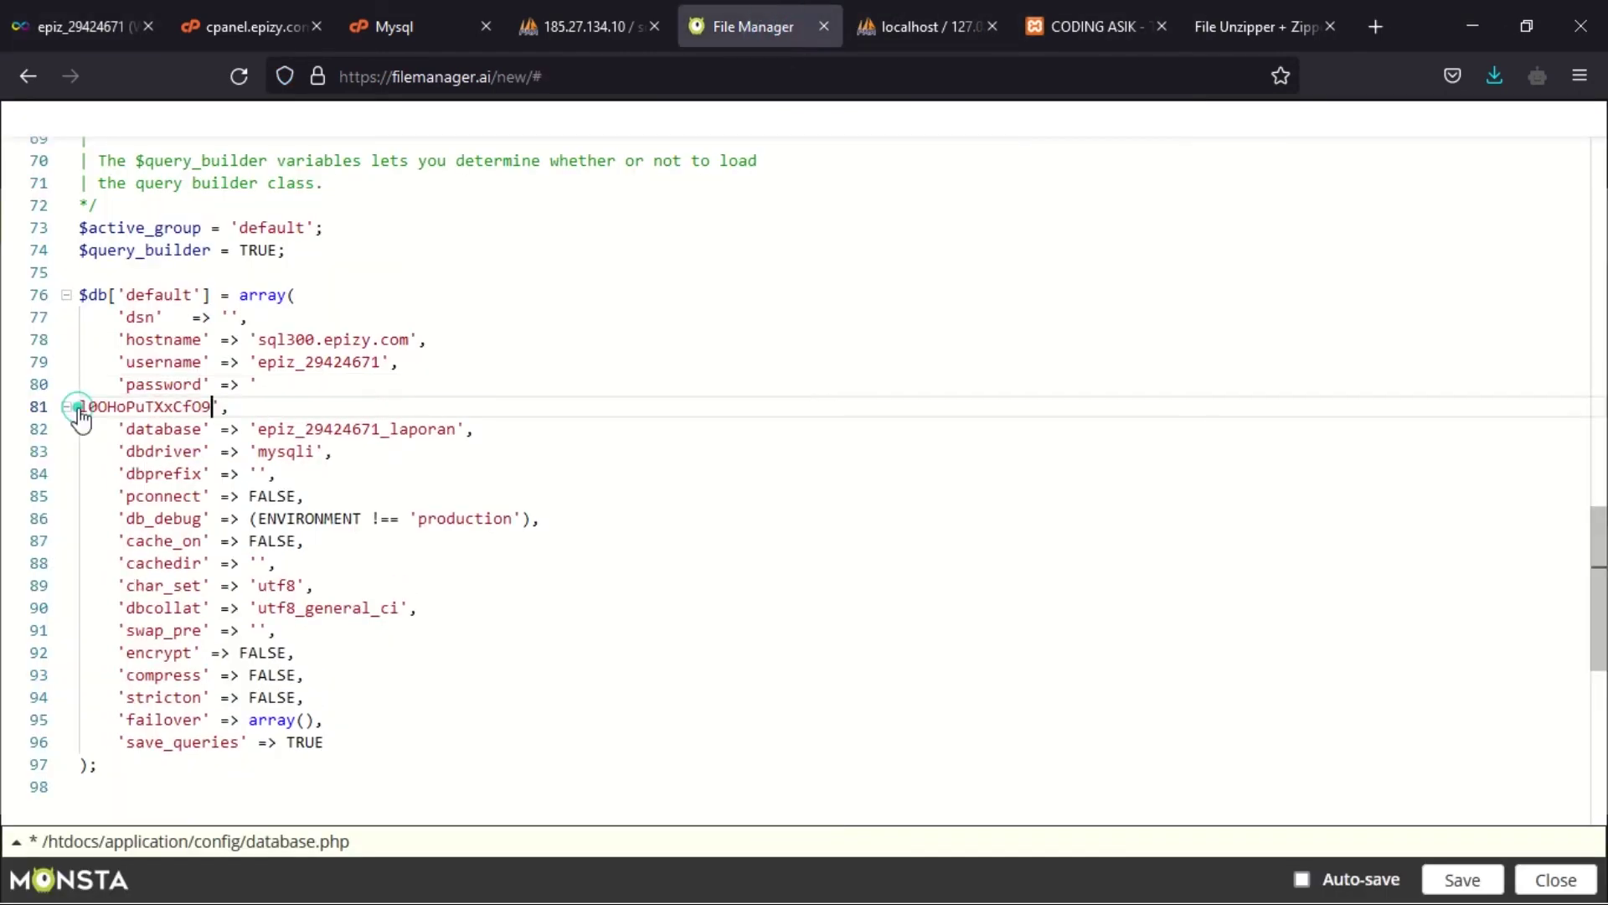
pyautogui.press('BackSpace')
pyautogui.press('BackSpace')
pyautogui.click(659, 410)
pyautogui.click(1465, 879)
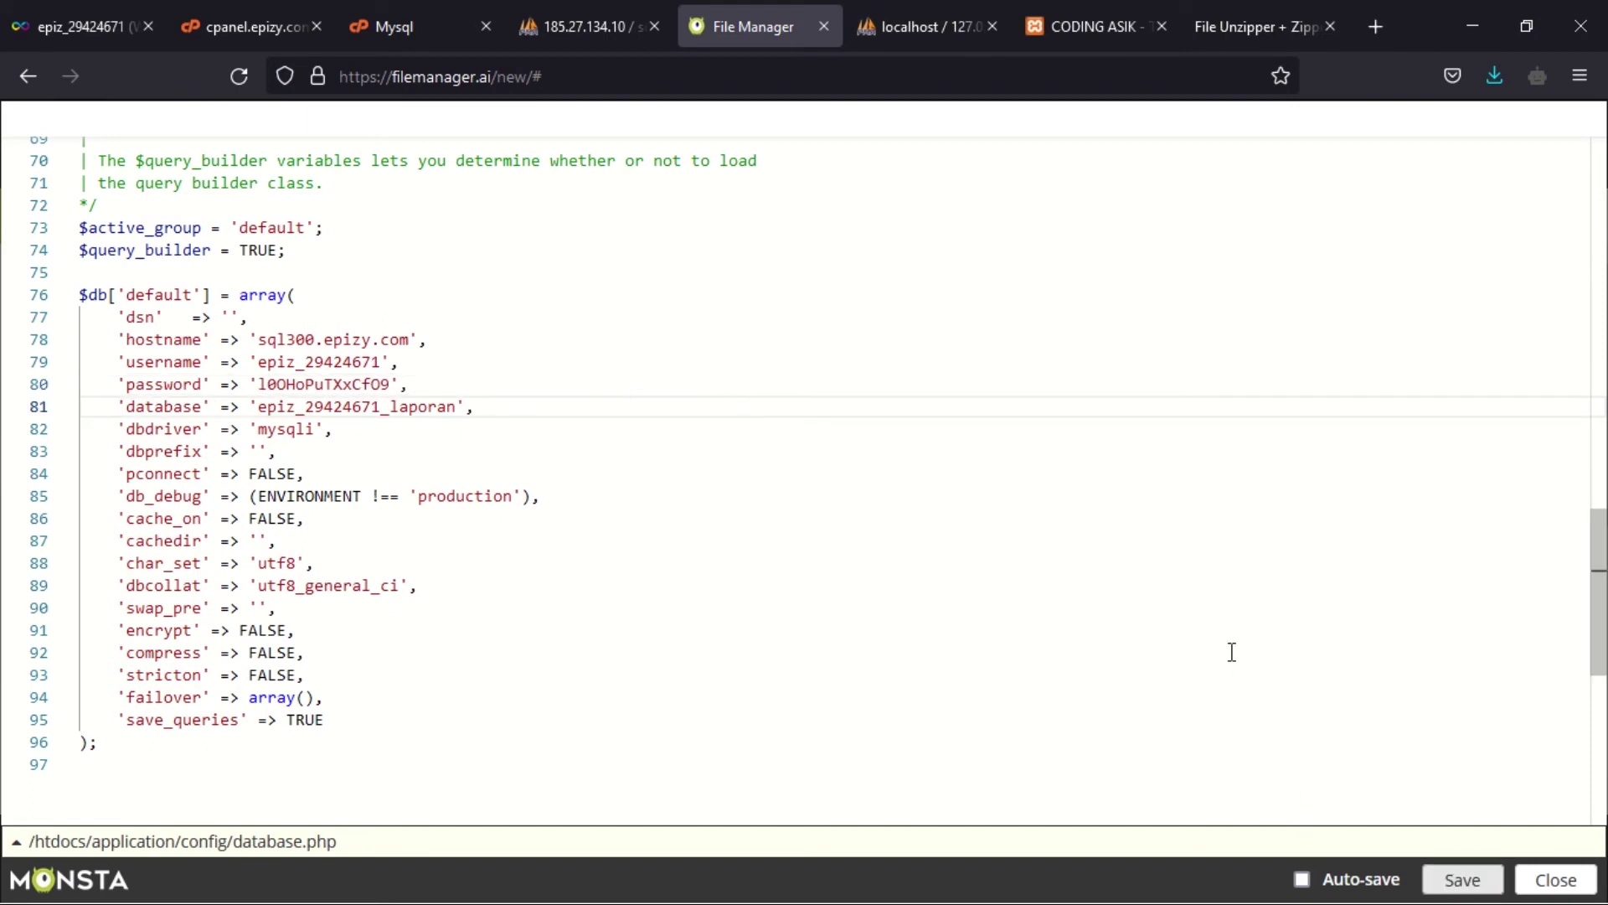
# - Load the live site's home page by removing unzipper.php from the address
pyautogui.click(1250, 31)
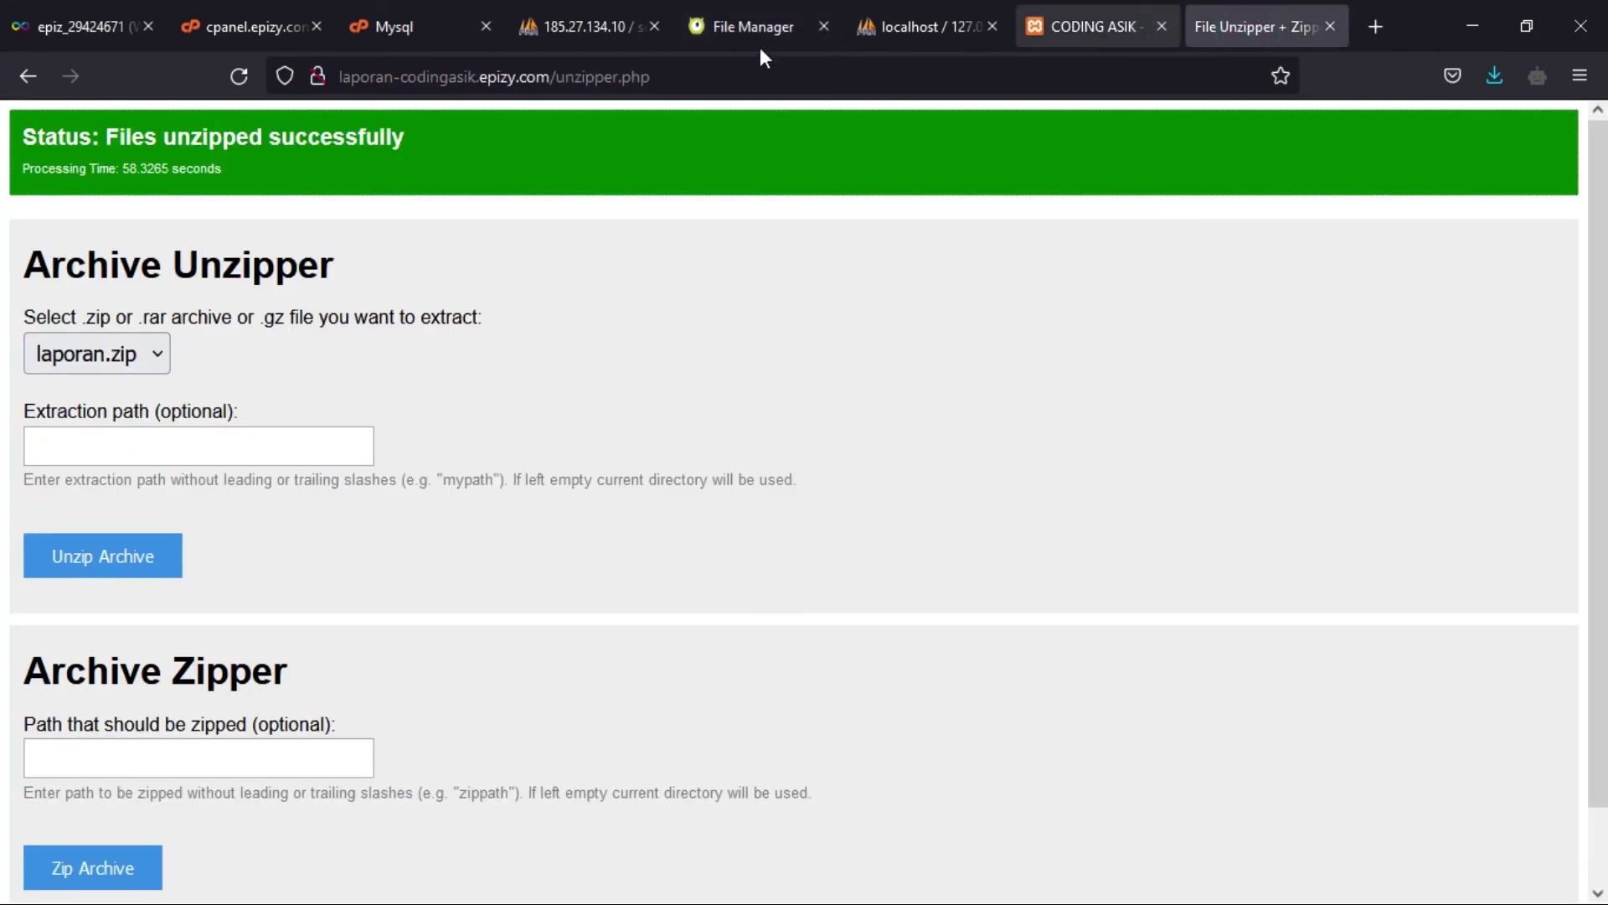
pyautogui.moveTo(754, 77); pyautogui.dragTo(561, 90)
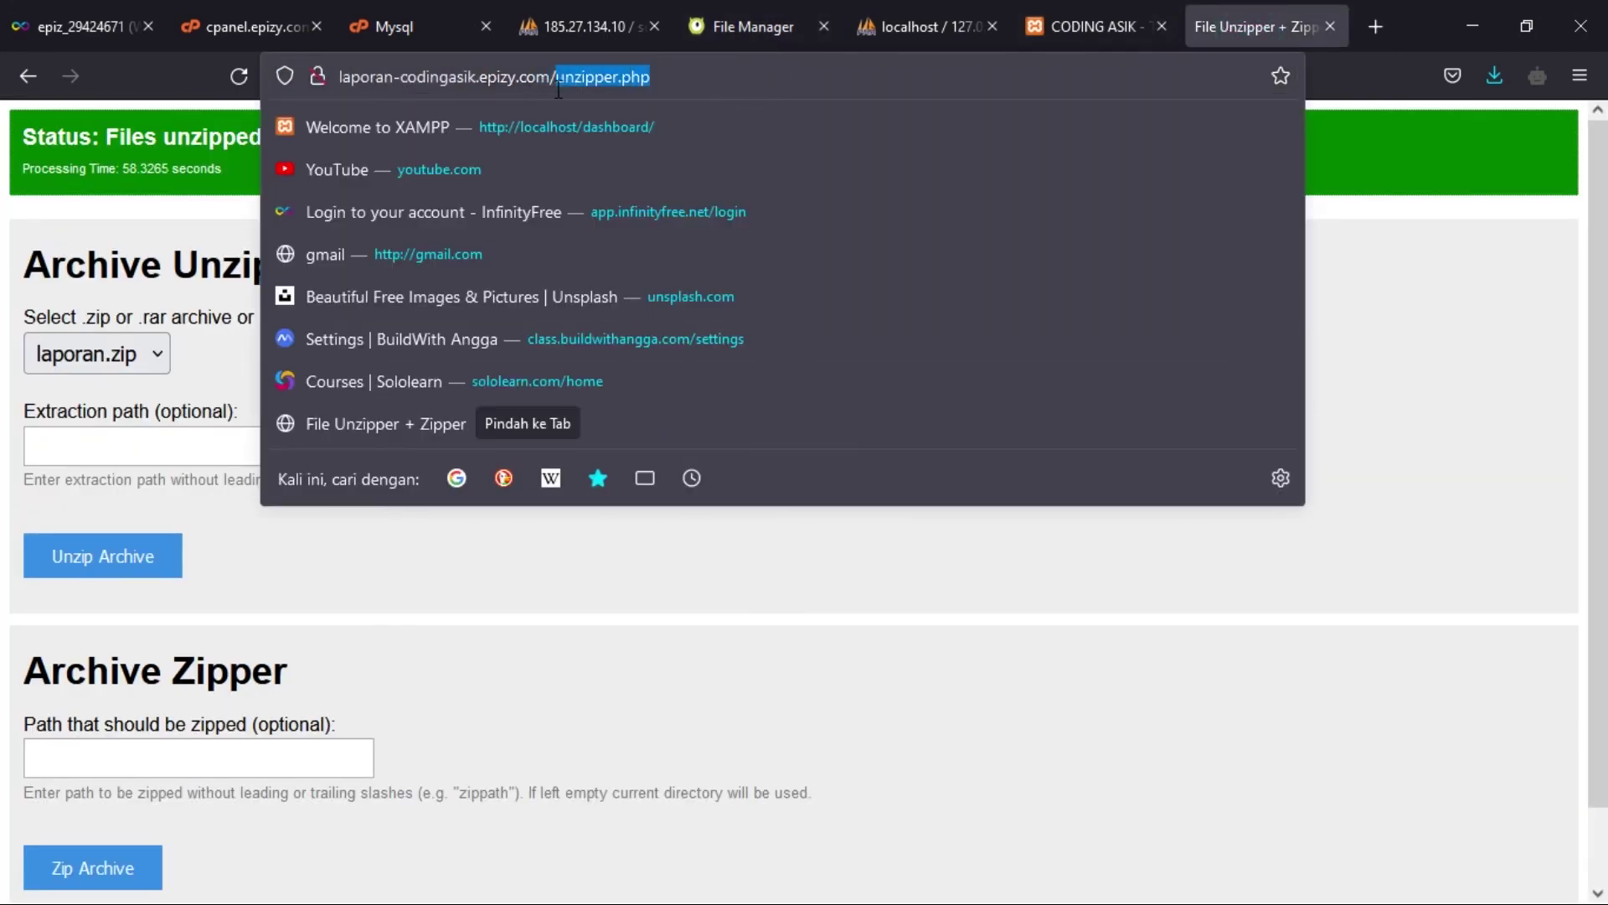
pyautogui.press('BackSpace')
pyautogui.press('Return')
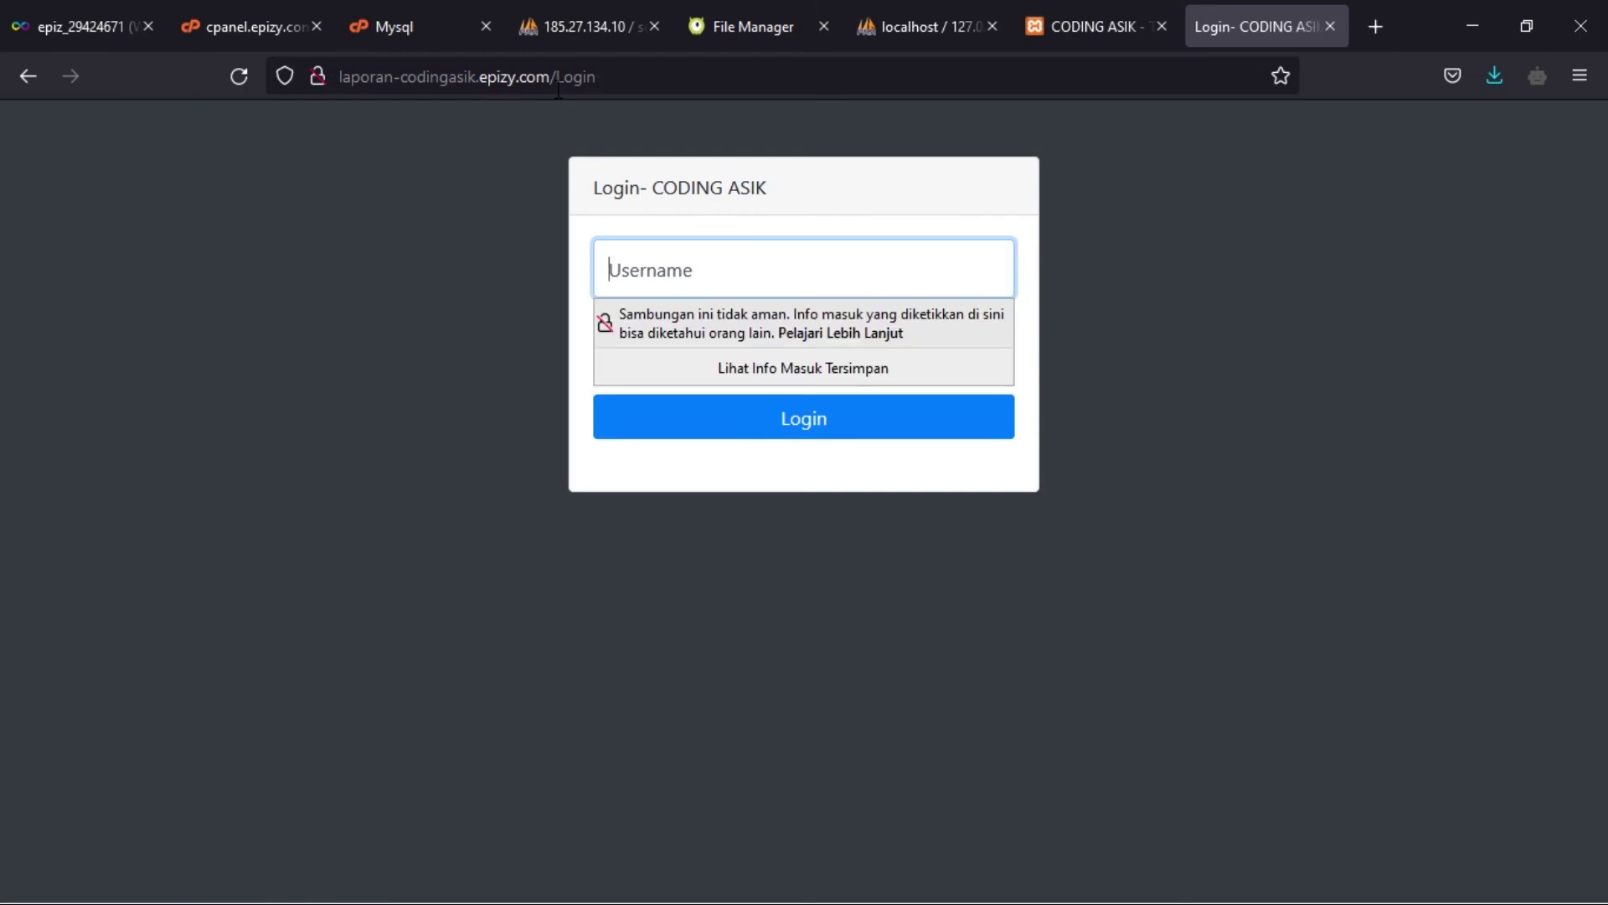
# - Log in as admin with the account password and open the Laporan section
pyautogui.click(438, 208)
pyautogui.click(737, 270)
pyautogui.write('admin')
pyautogui.press('Tab')
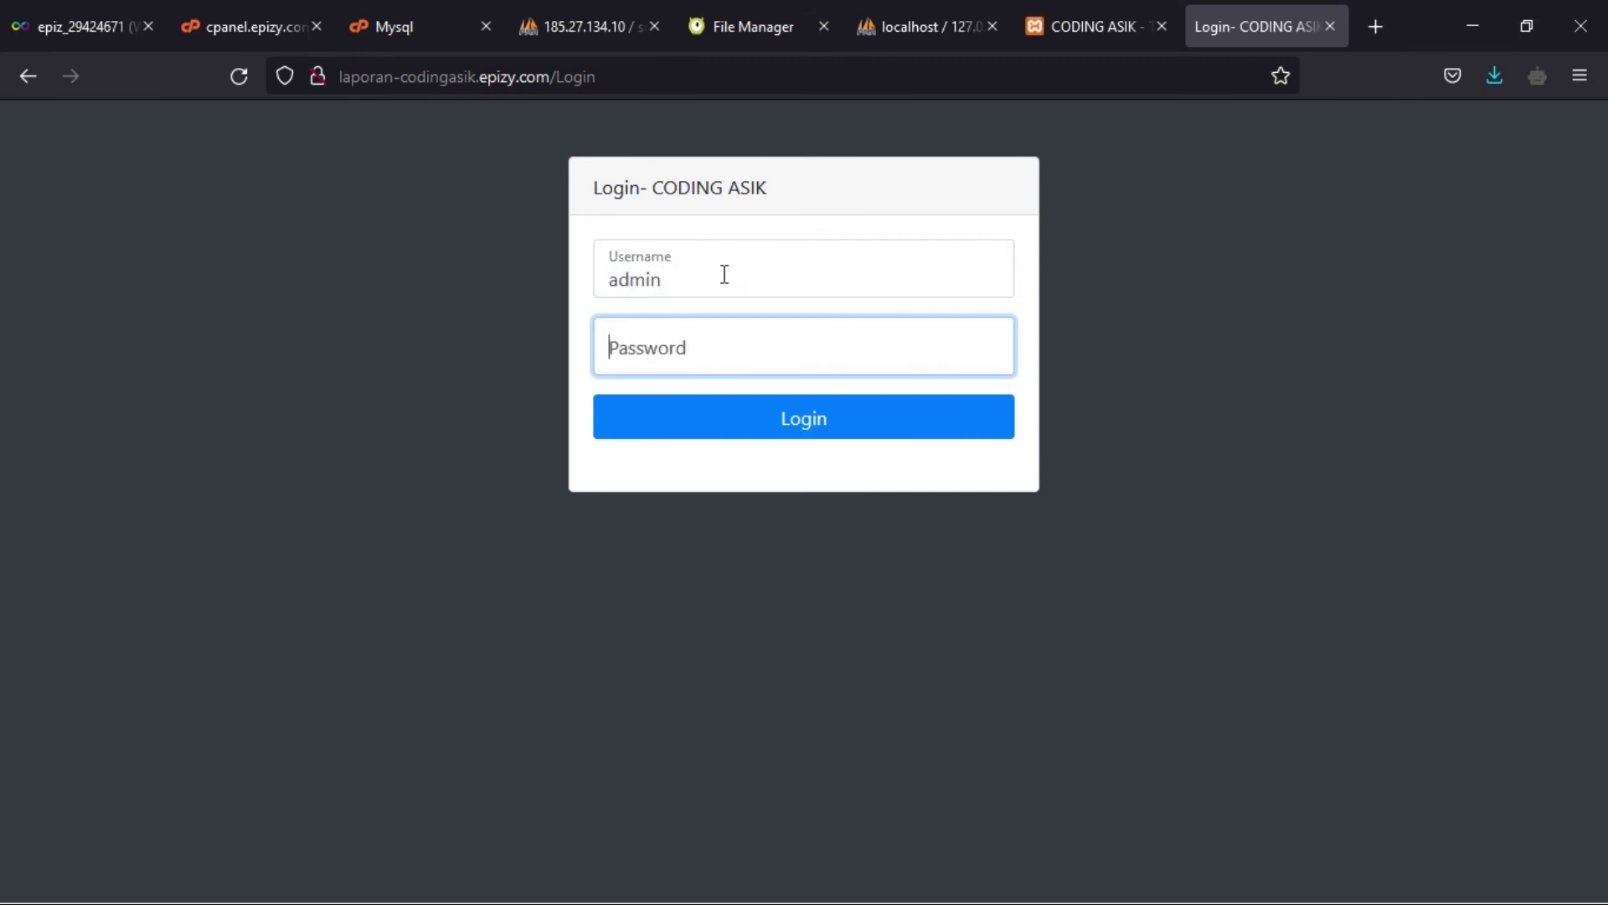
pyautogui.write('admin')
pyautogui.press('Return')
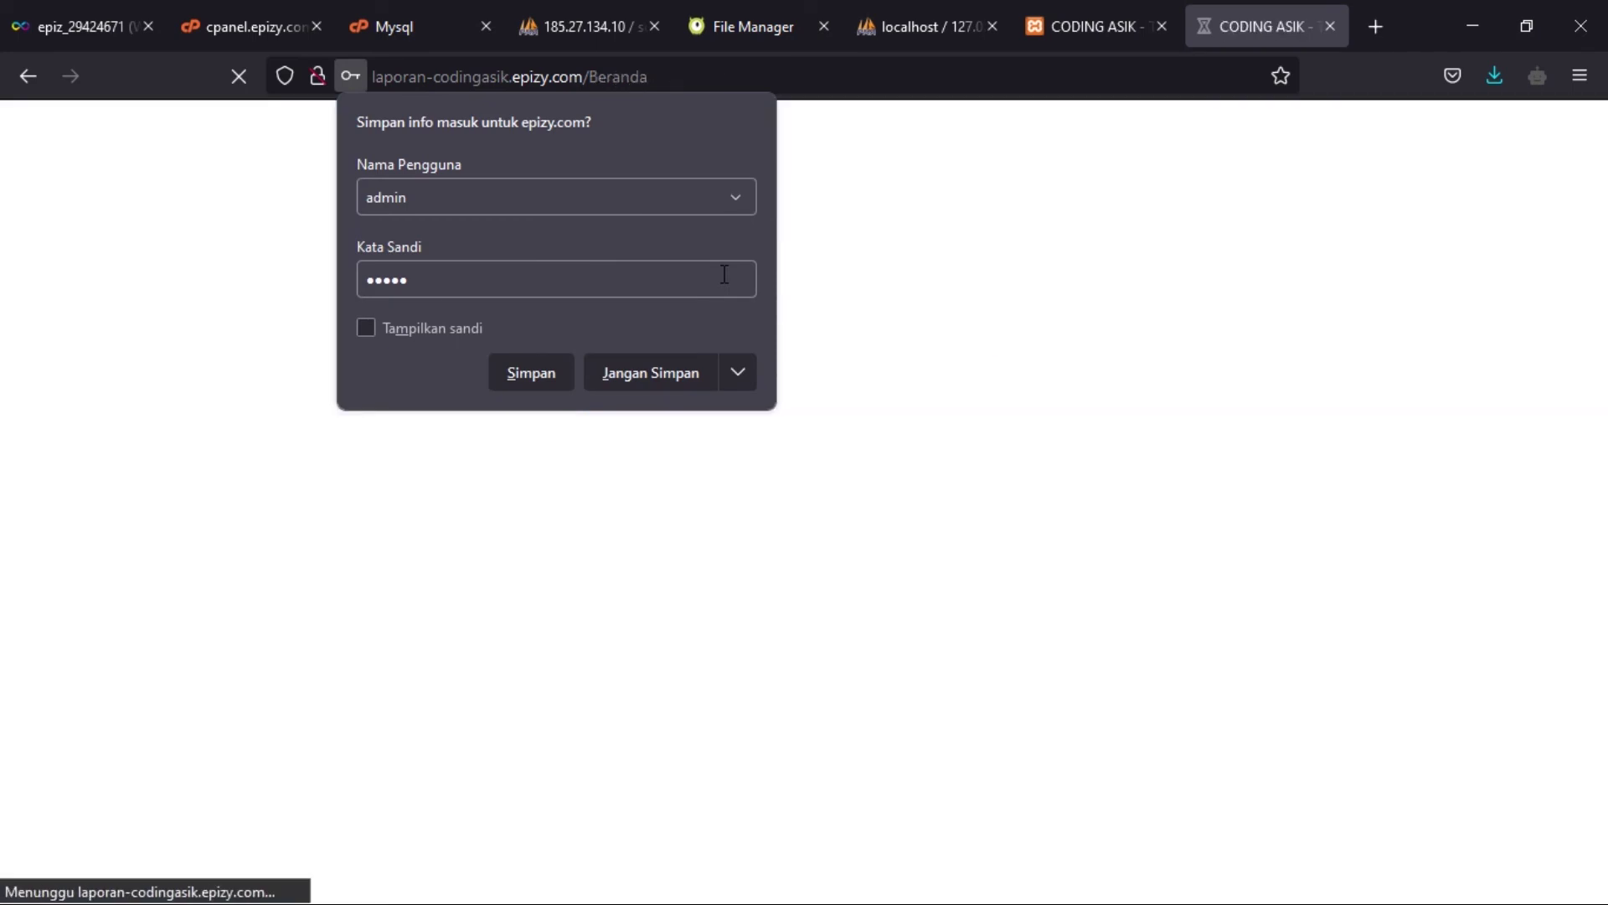
pyautogui.click(1290, 383)
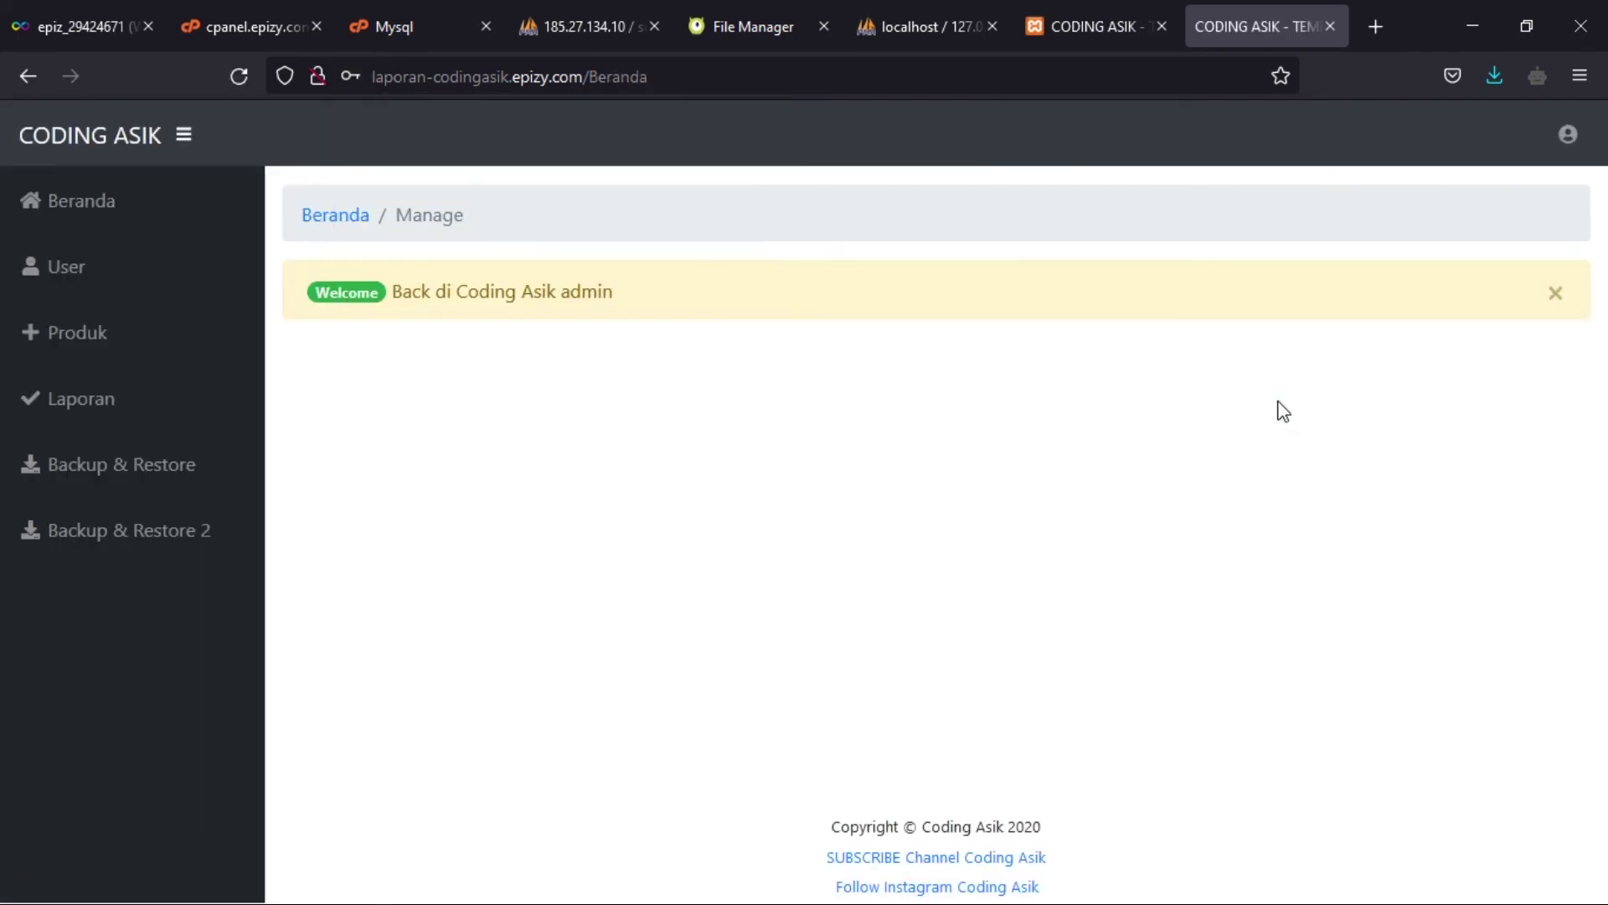
pyautogui.click(107, 424)
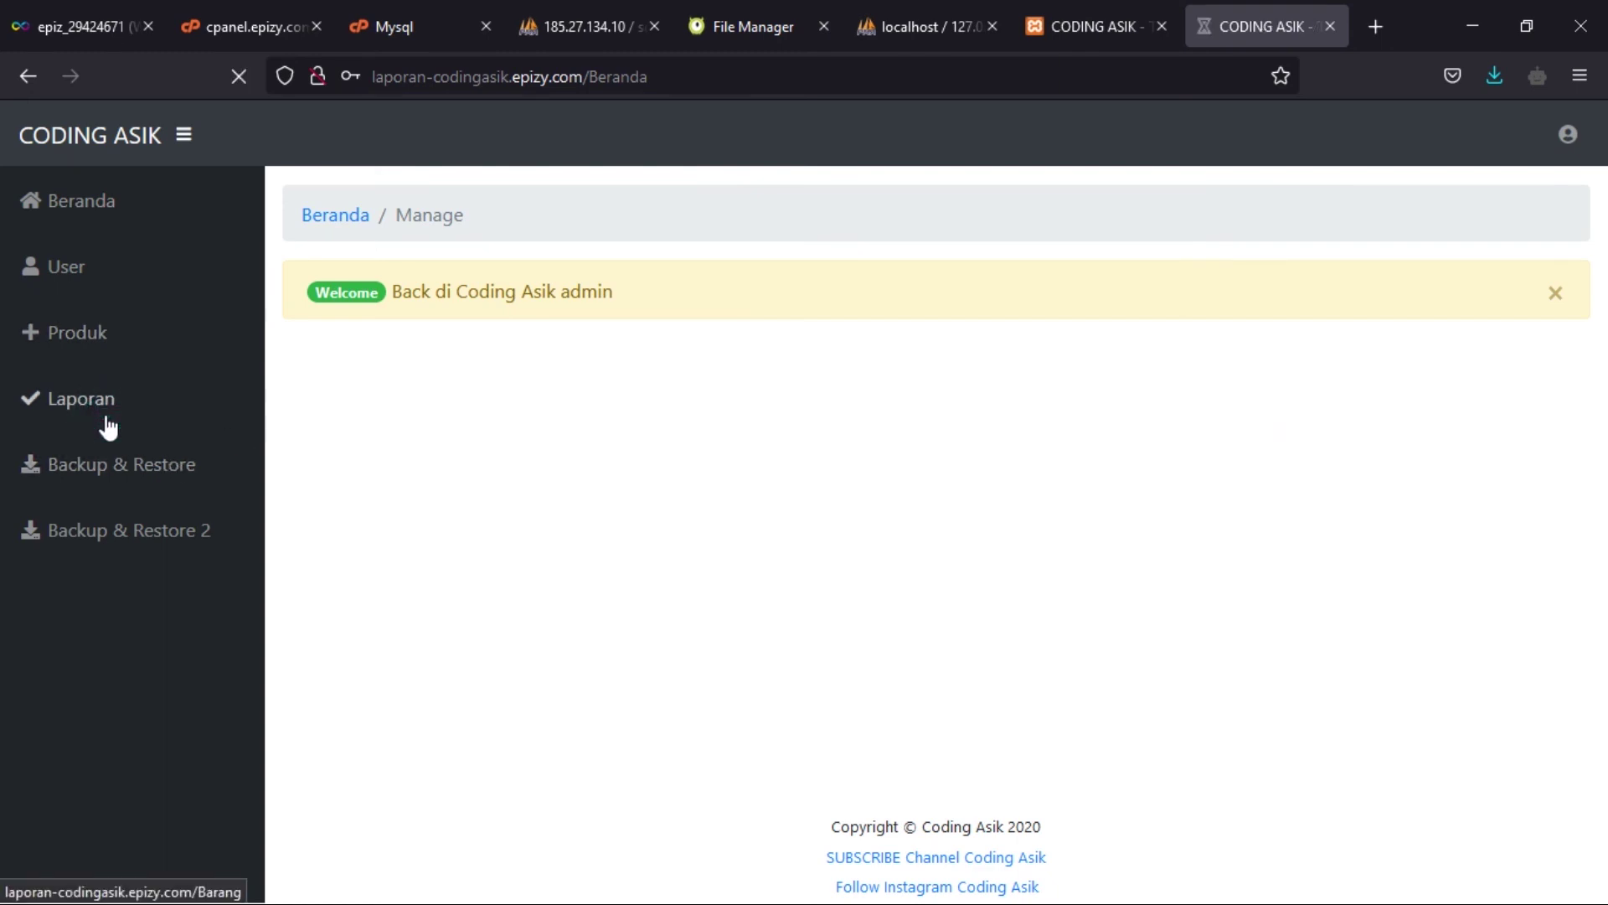